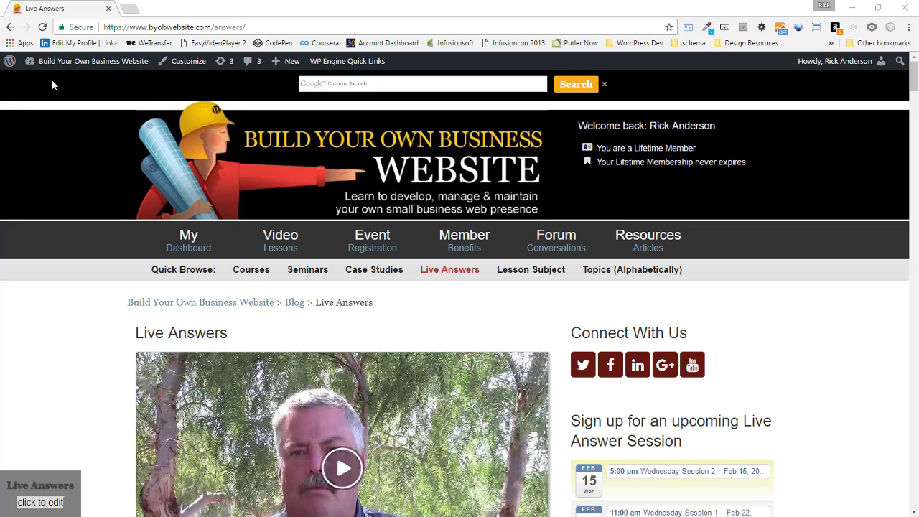
- Open azprobateagent.com in a new browser tab
click(129, 8)
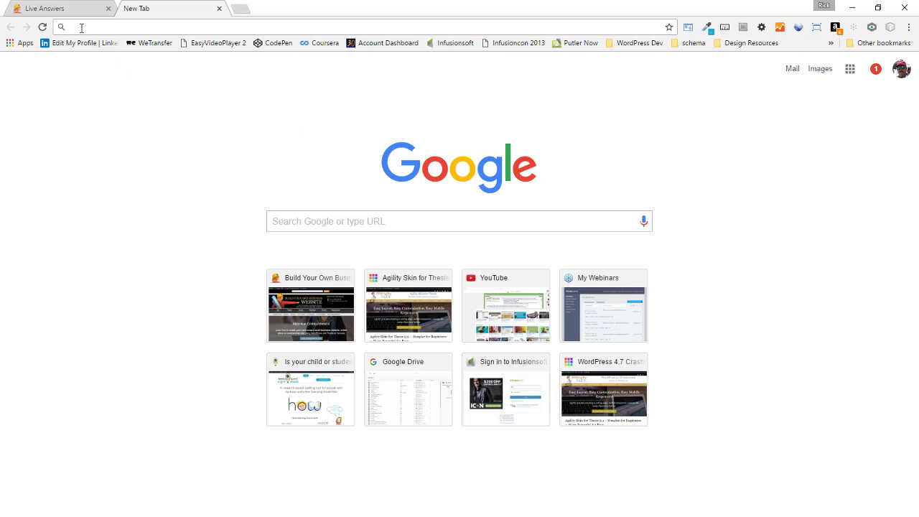
text(az)
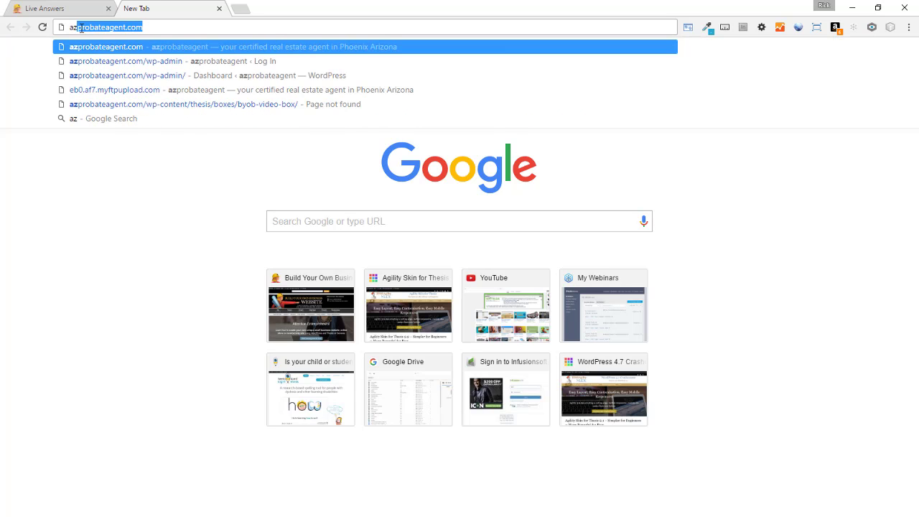
key(Return)
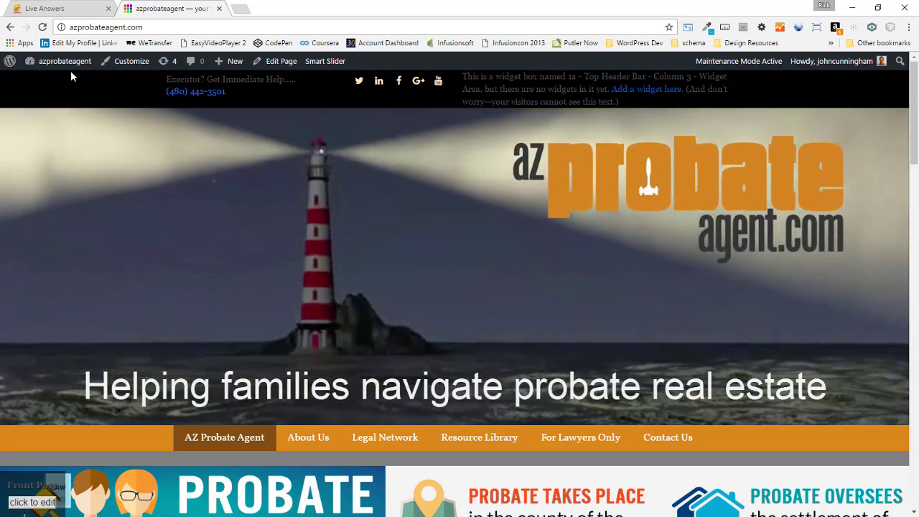
- Look over the site's front page, then open the Resource Library page and review its content
scroll(877, 457, down, 1)
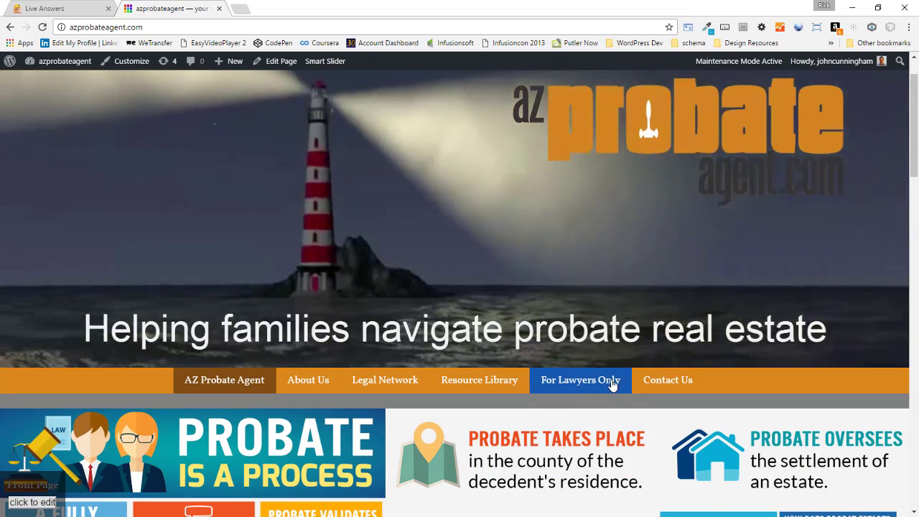
mouse_move(491, 381)
scroll(489, 386, down, 3)
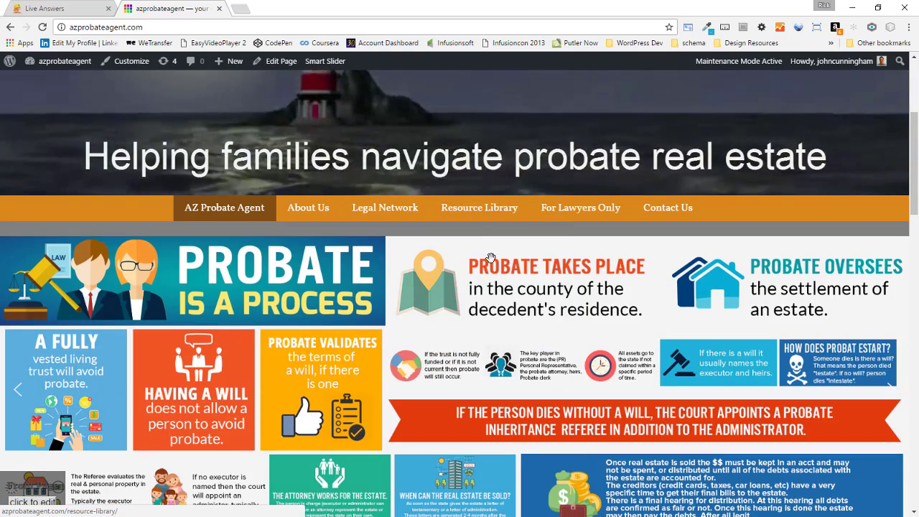
click(480, 216)
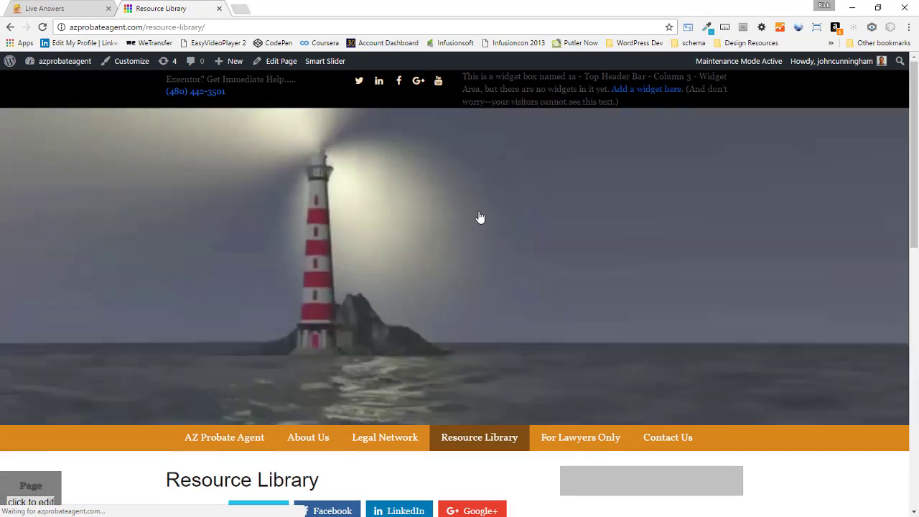
scroll(474, 223, down, 4)
scroll(472, 230, down, 4)
scroll(476, 242, up, 4)
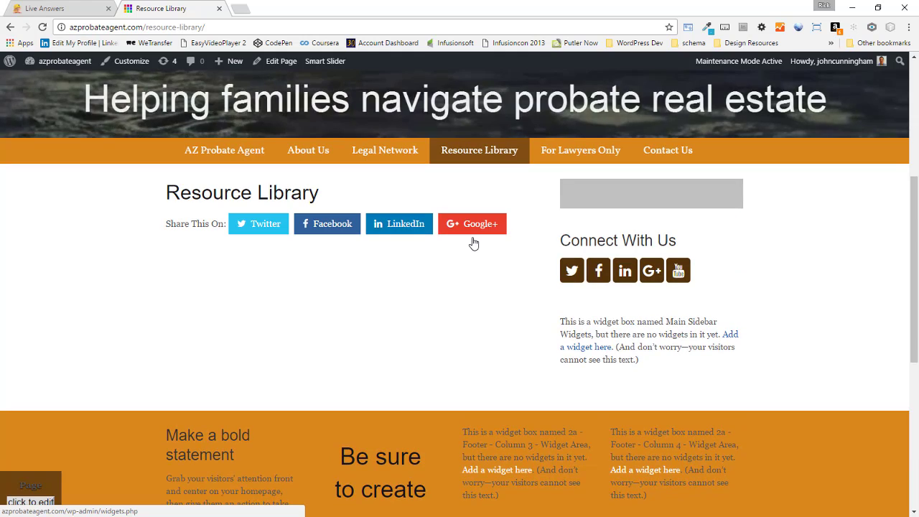
- View the Probate Attorneys Explain page and the Probate Nightmares page under Resource Library
mouse_move(450, 154)
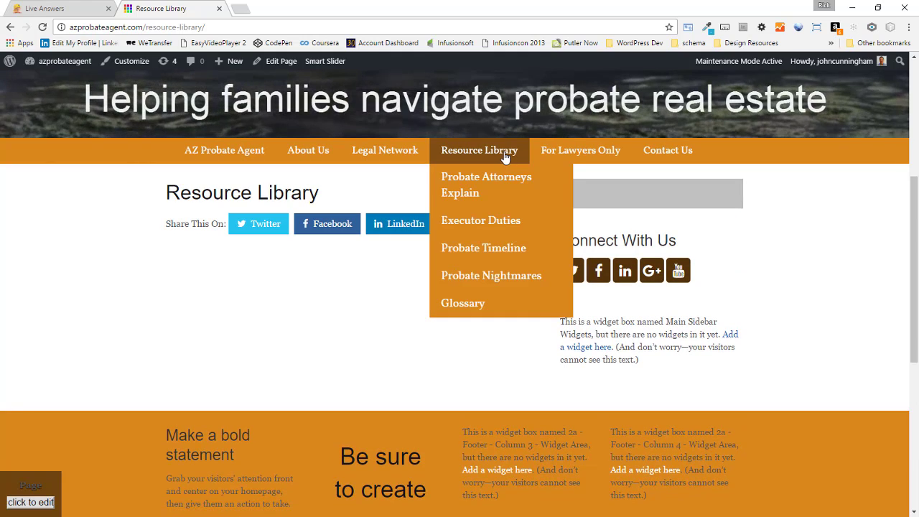
click(467, 186)
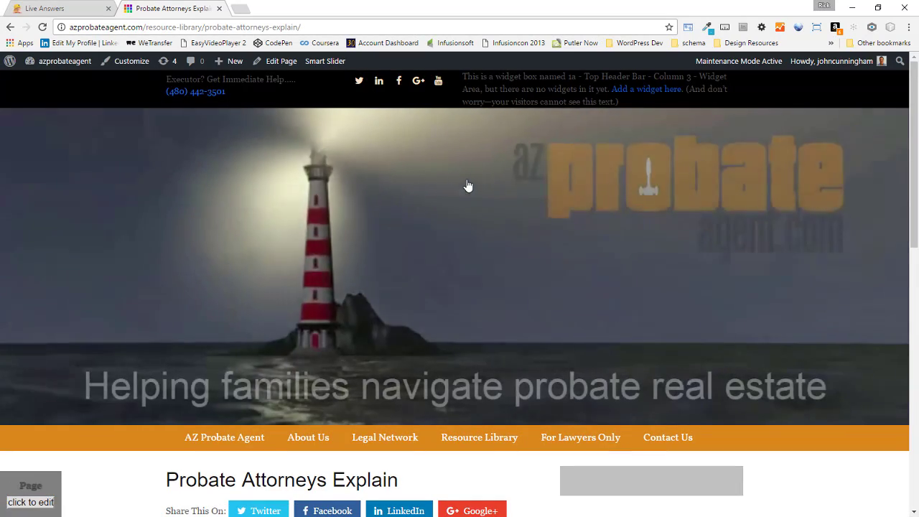
scroll(466, 204, down, 5)
scroll(463, 209, up, 2)
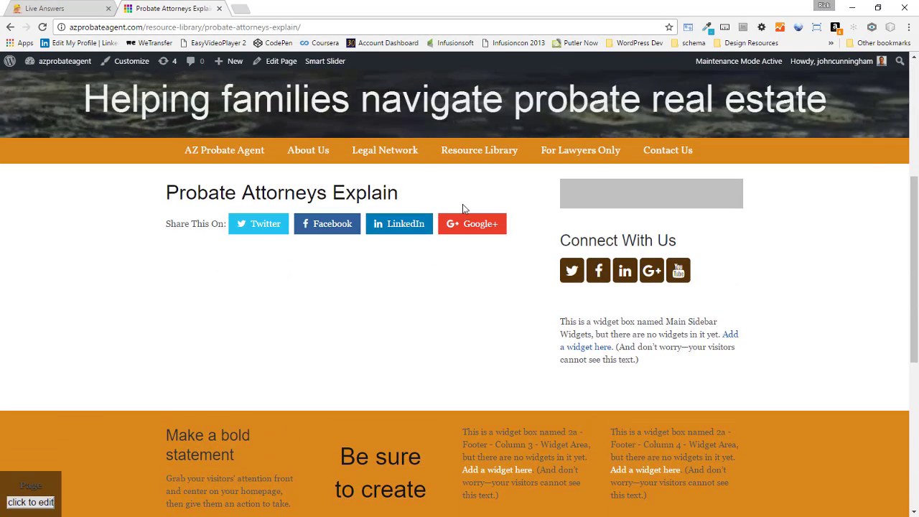
mouse_move(460, 155)
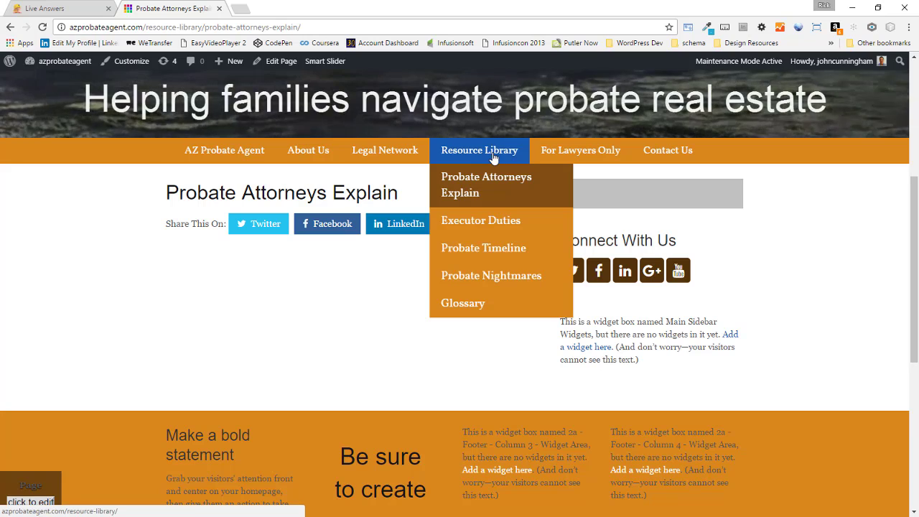
click(509, 283)
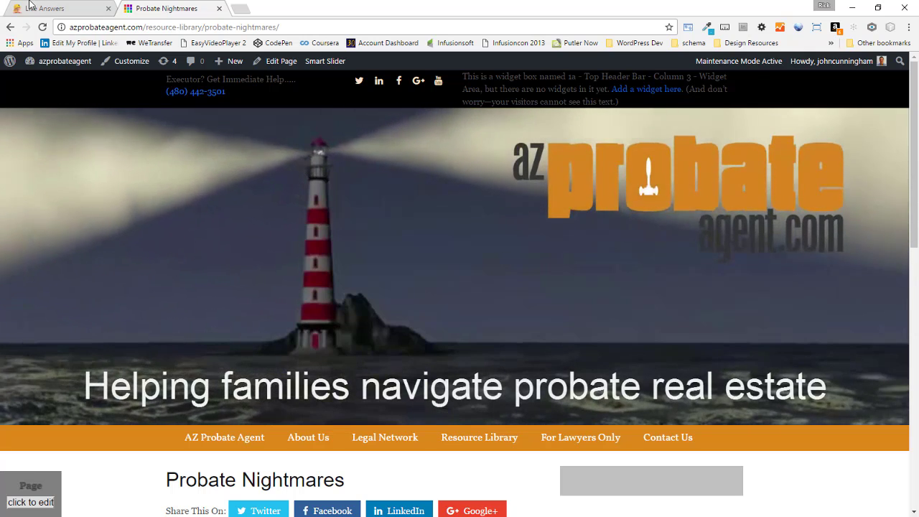
- Go to the WordPress admin's Reading settings and check which pages are available as the posts page
mouse_move(79, 61)
click(50, 80)
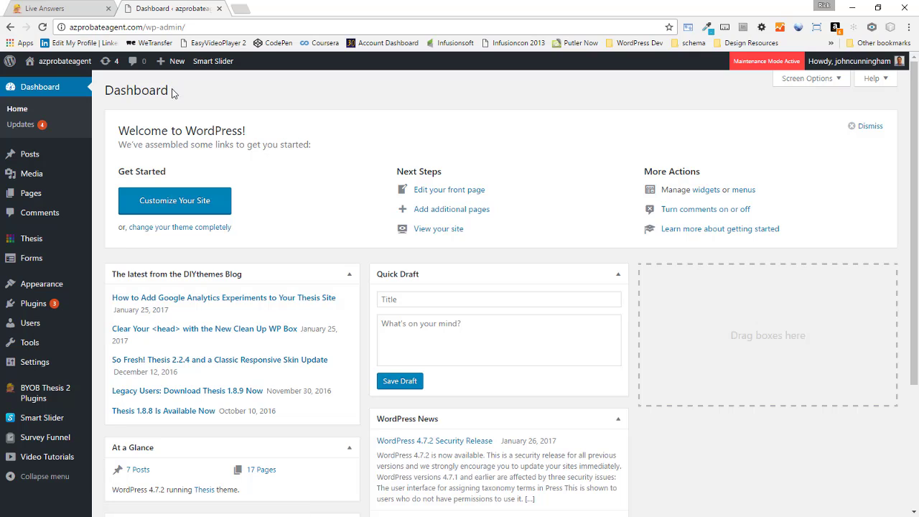
mouse_move(28, 391)
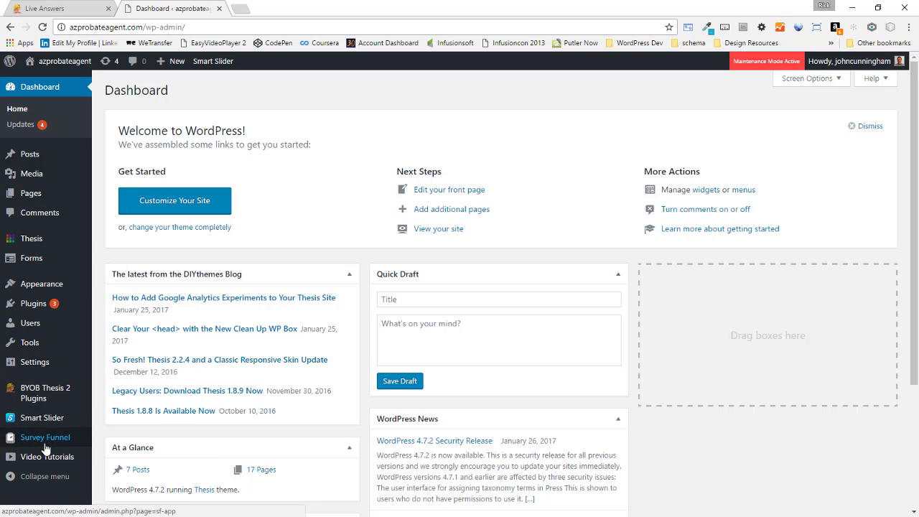
mouse_move(36, 365)
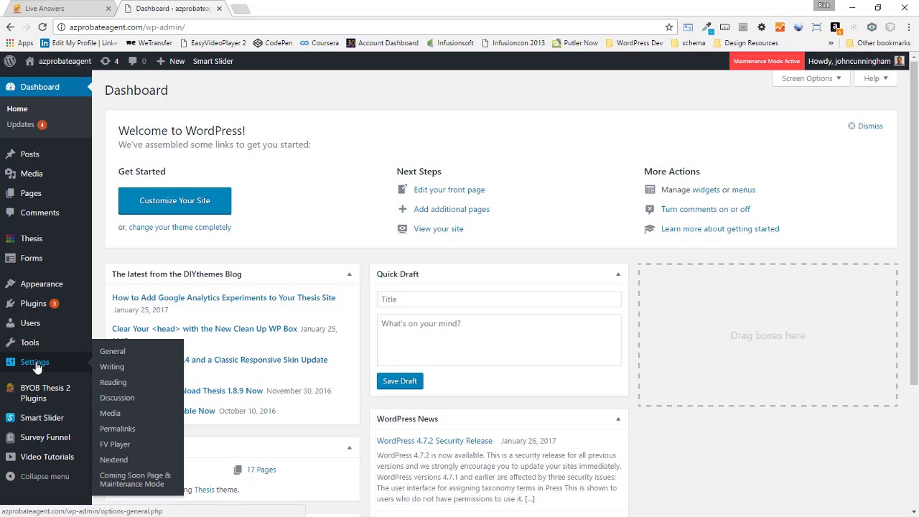
click(111, 383)
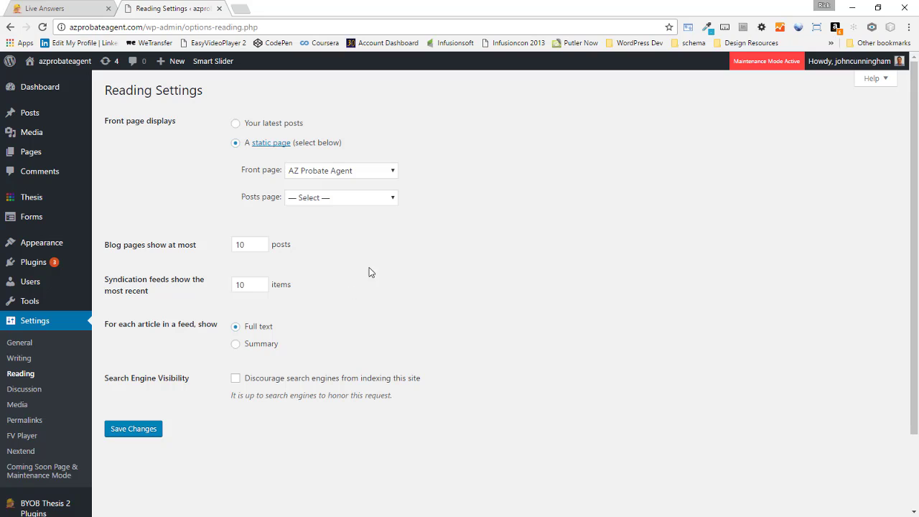
click(357, 199)
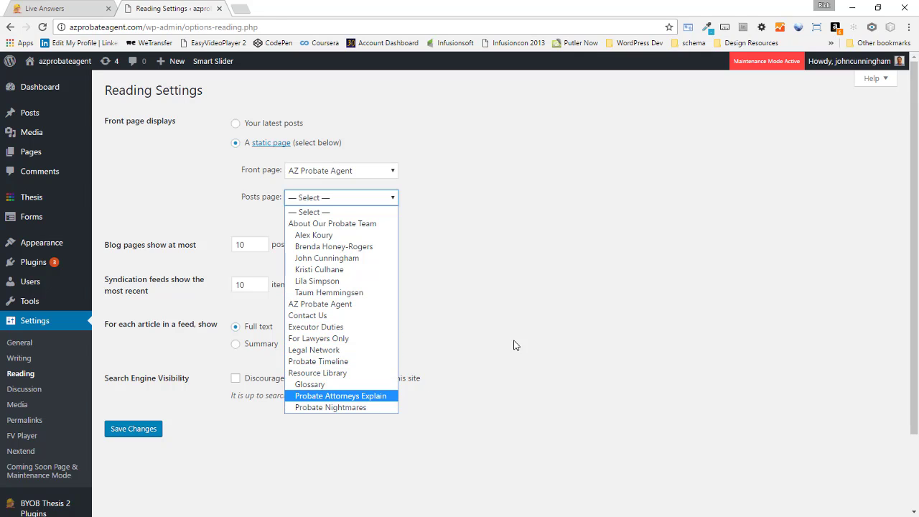
click(557, 294)
- Create a new page titled "Blog" and publish it
mouse_move(62, 151)
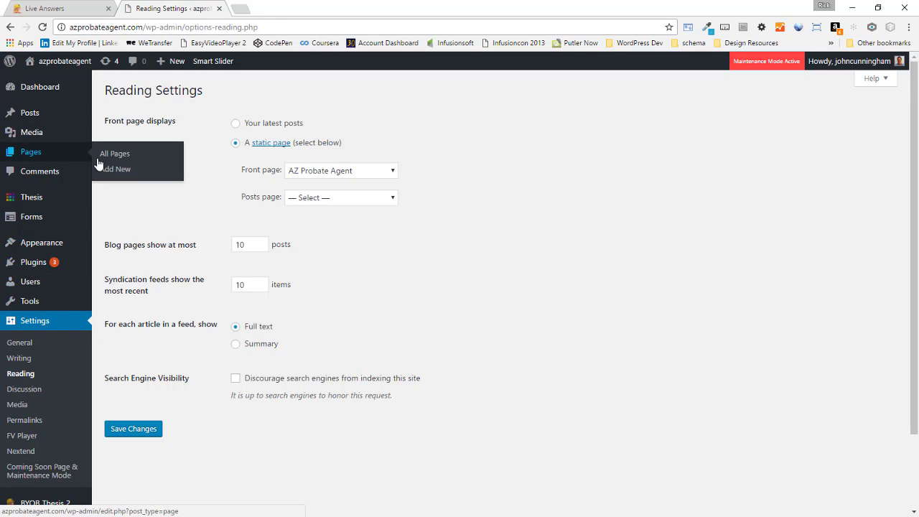
click(115, 171)
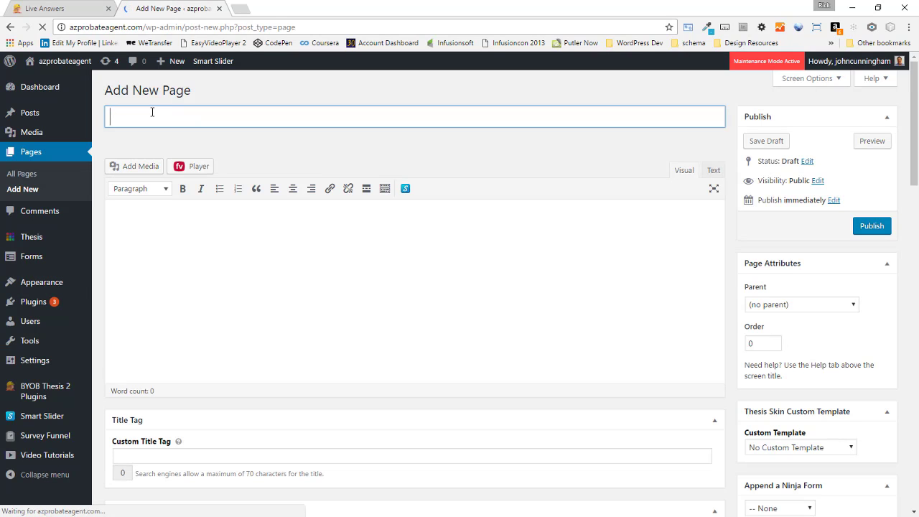
text(blog)
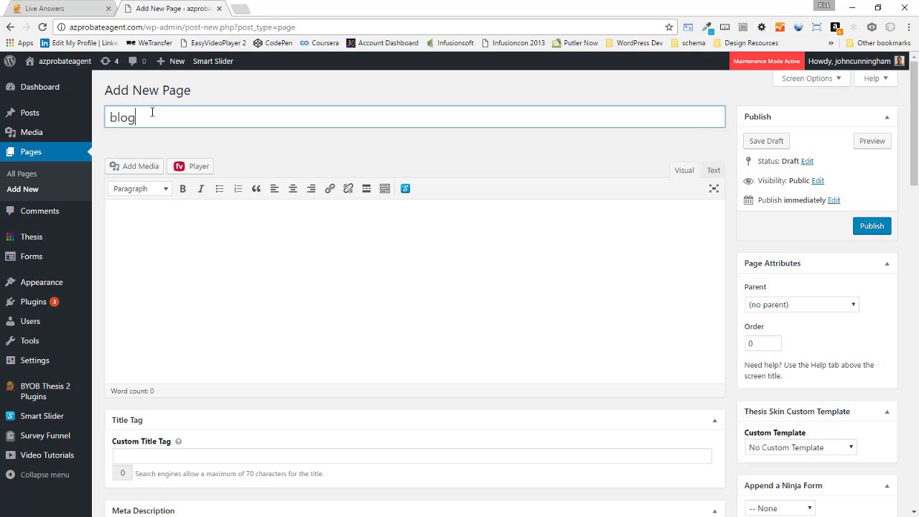
drag(119, 118, 89, 125)
click(119, 117)
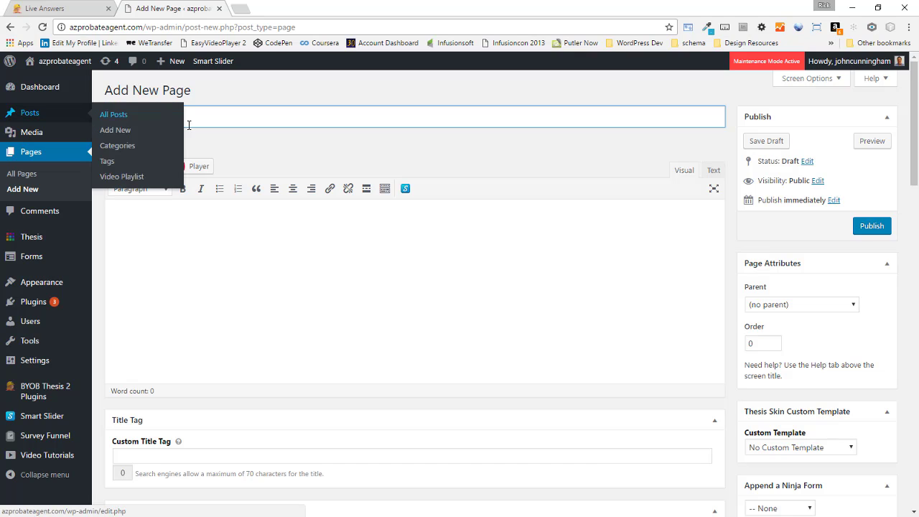
text(Blog)
click(866, 232)
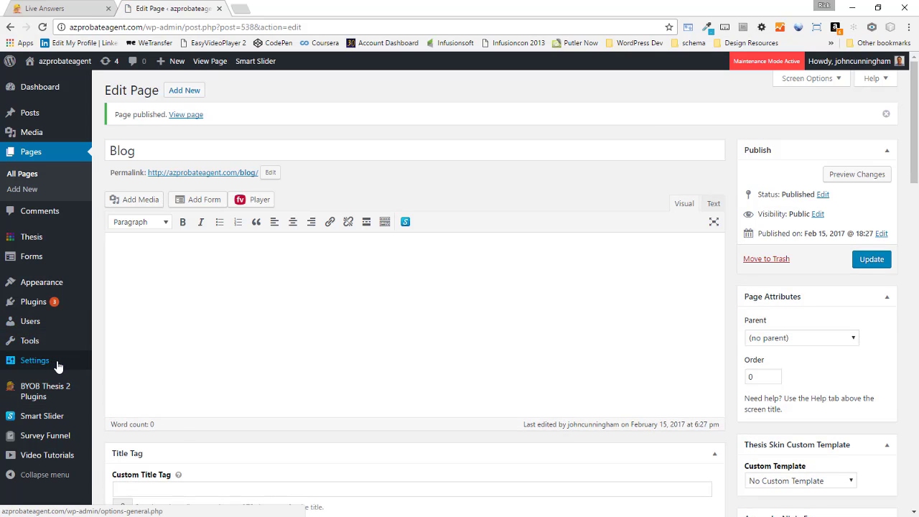
- Set the posts page to Blog in the Reading settings and save the changes
click(56, 362)
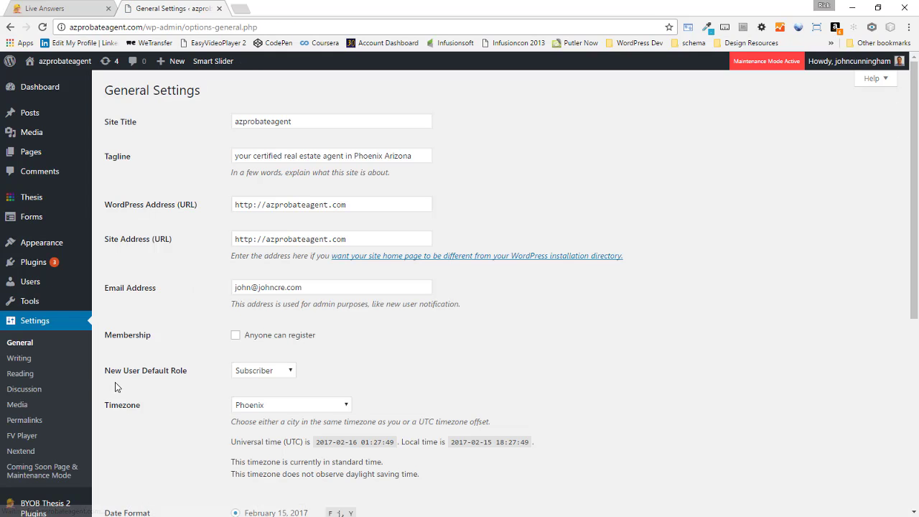
click(64, 378)
click(330, 199)
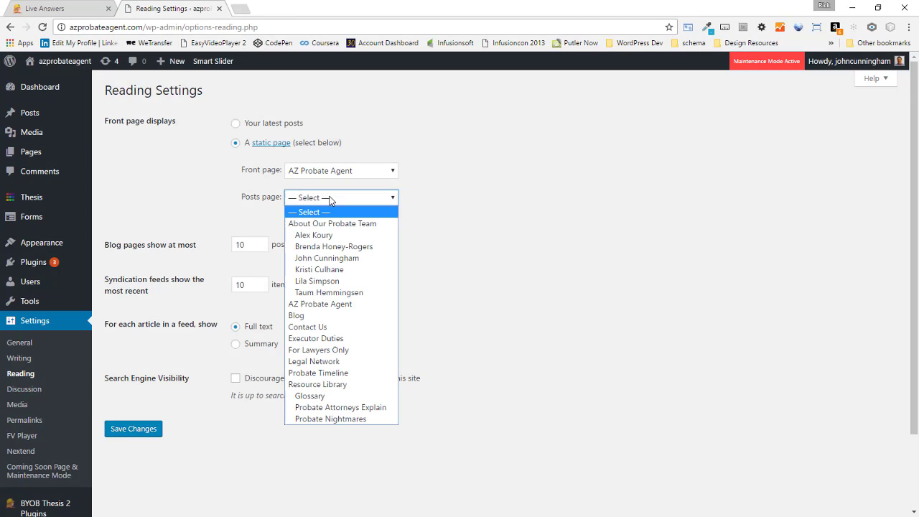
click(323, 316)
click(129, 429)
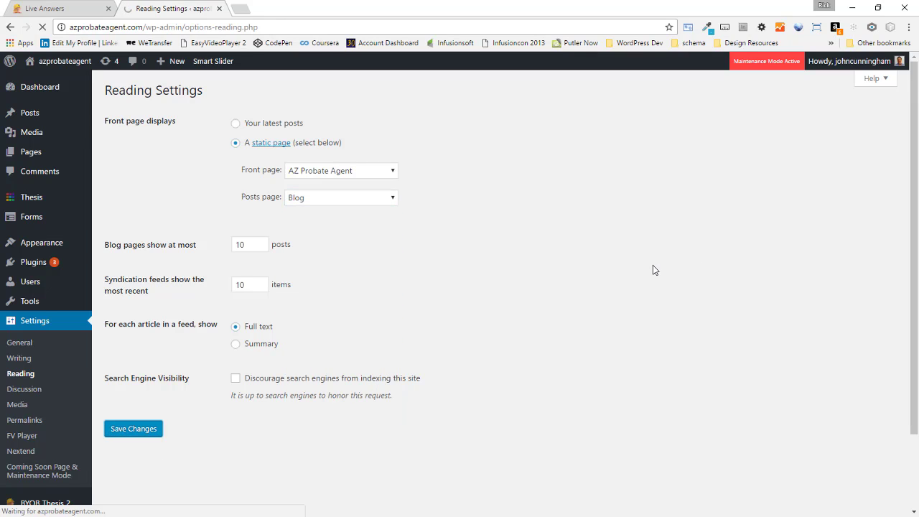
- Open the live site in a new browser tab and go to azprobateagent.com/blog
right_click(62, 61)
click(94, 66)
click(258, 9)
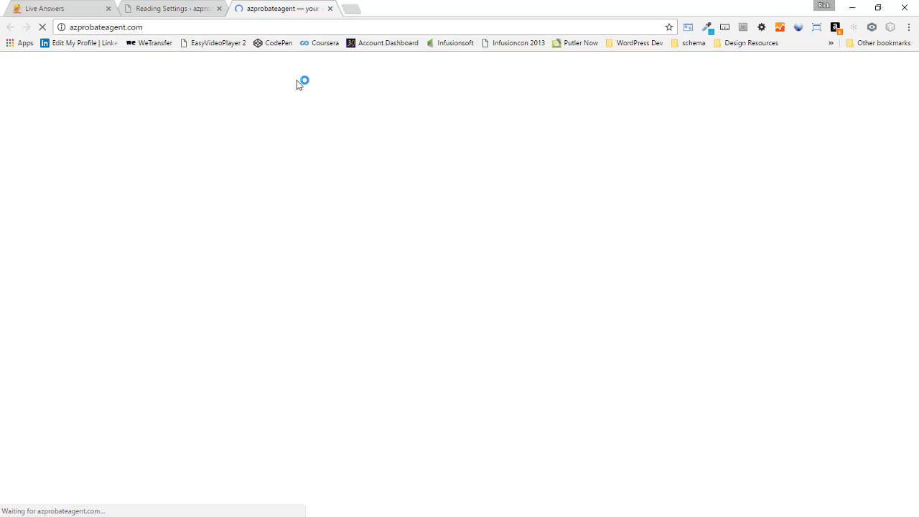
click(176, 27)
click(176, 27)
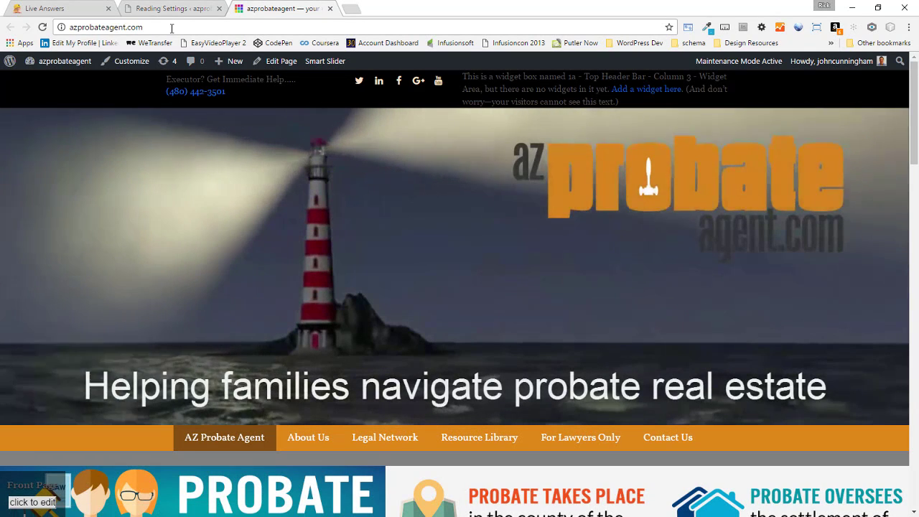
text(/blog)
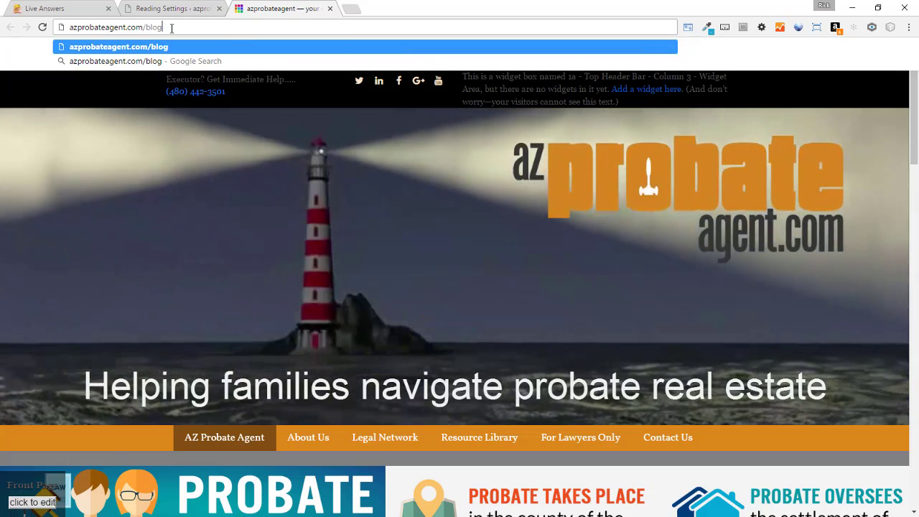
key(Return)
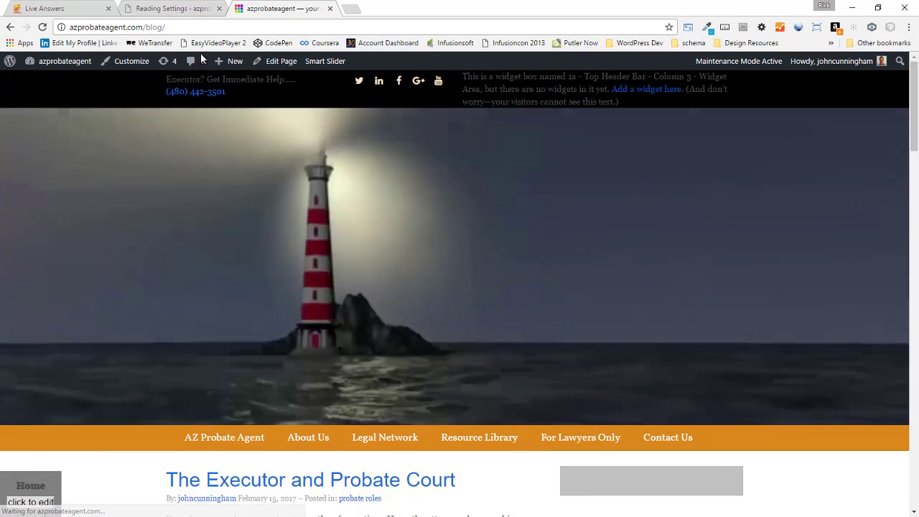
- Review the blog listing, then open the post "The Executor and Probate Court" and look over its content
scroll(206, 237, down, 5)
scroll(6, 350, up, 3)
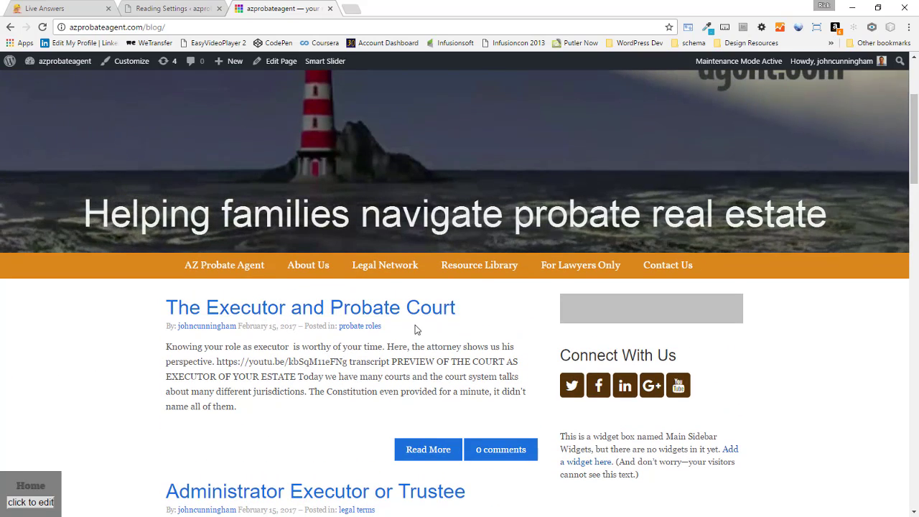
click(426, 316)
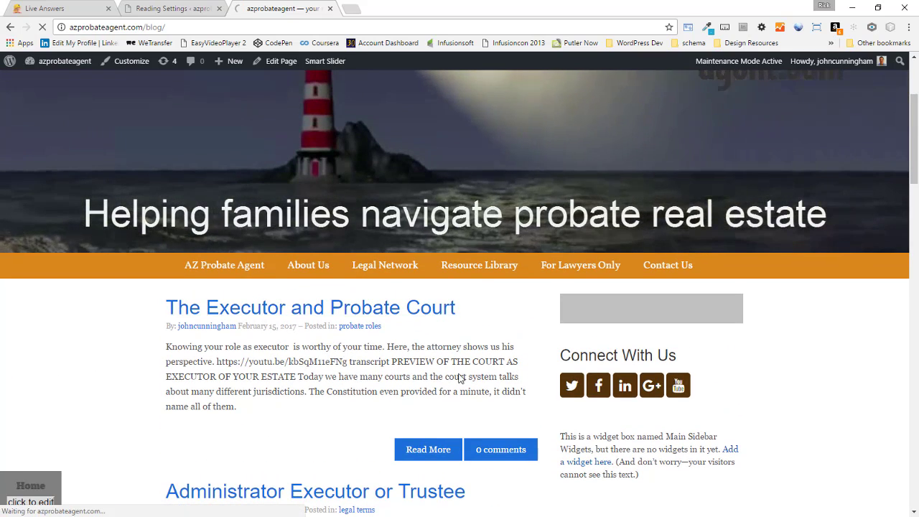
scroll(94, 361, down, 3)
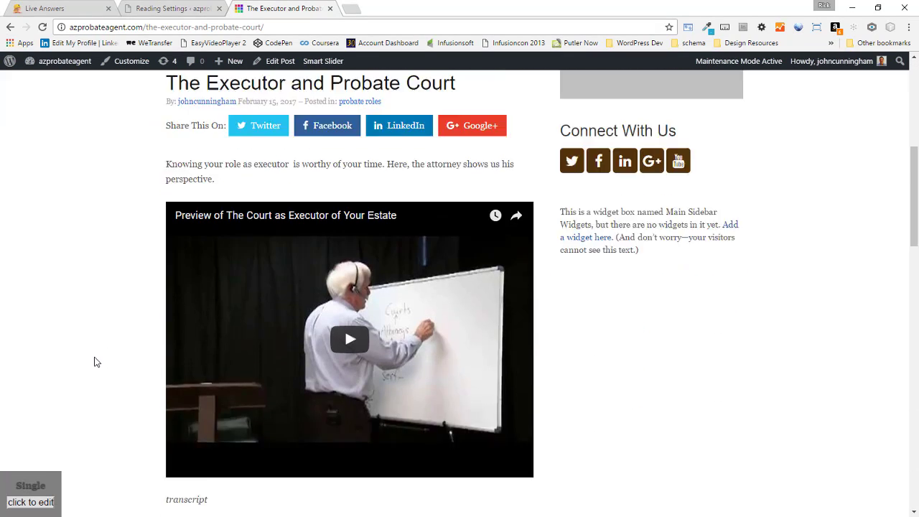
scroll(94, 361, up, 2)
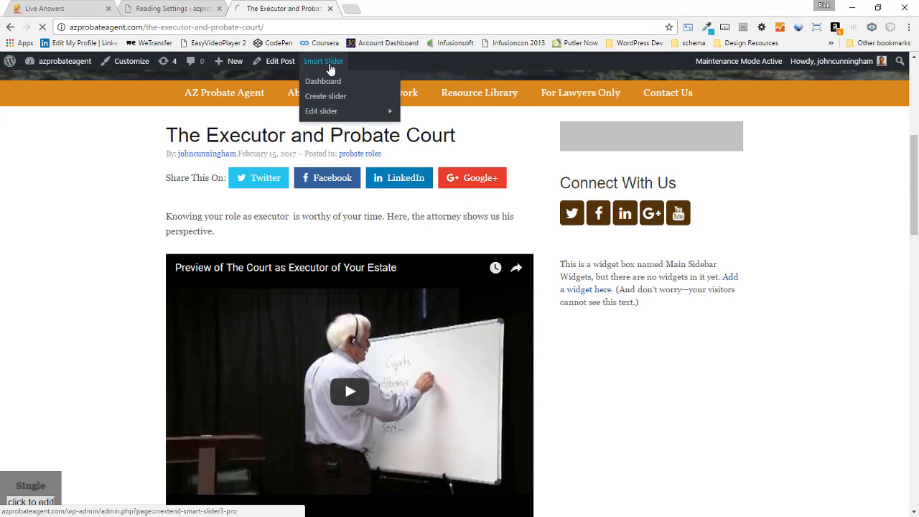
- Open the post "The Executor and Probate Court" for editing
click(328, 61)
click(33, 63)
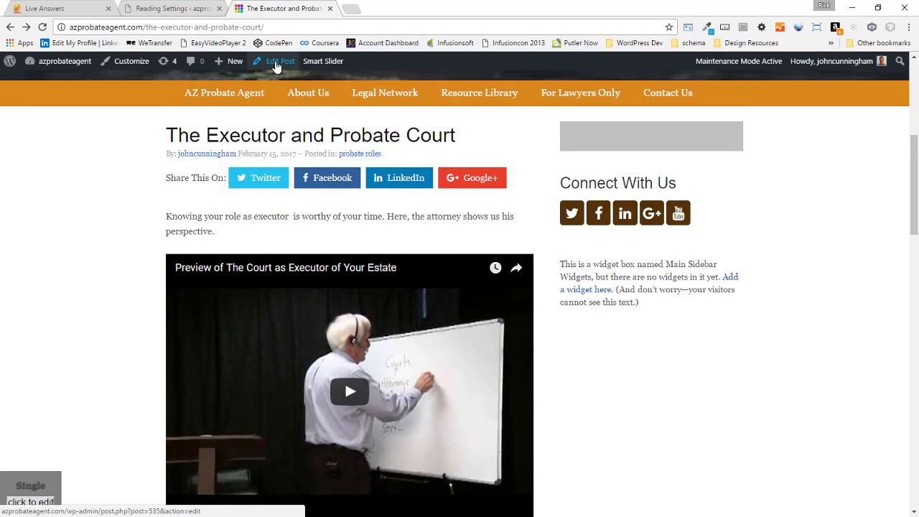
click(275, 61)
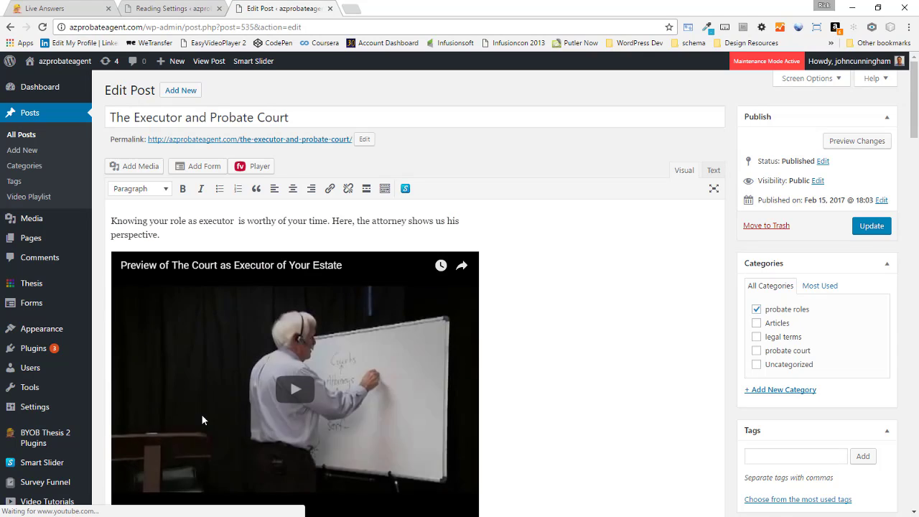
scroll(651, 340, down, 2)
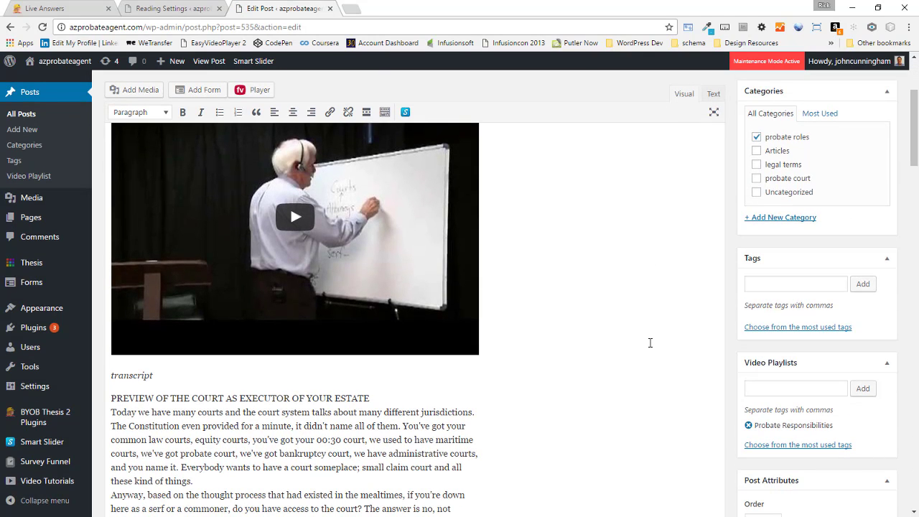
scroll(671, 335, up, 2)
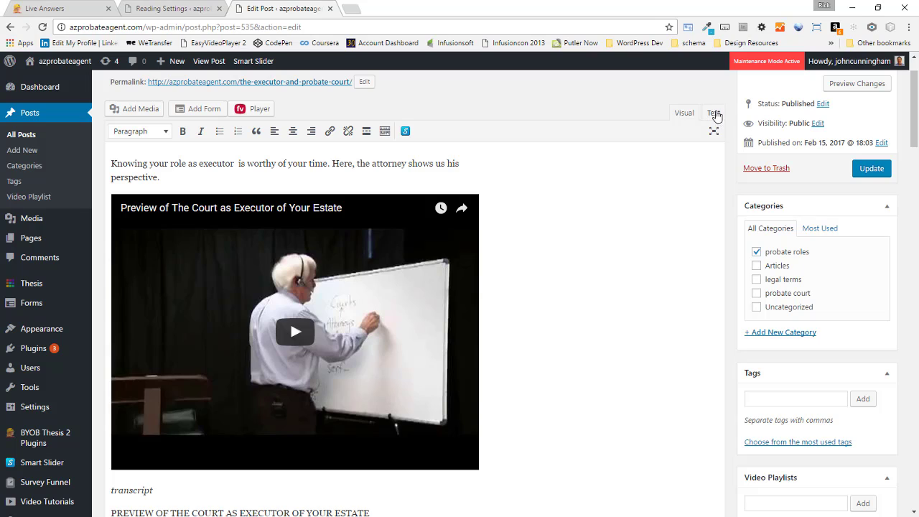
click(714, 113)
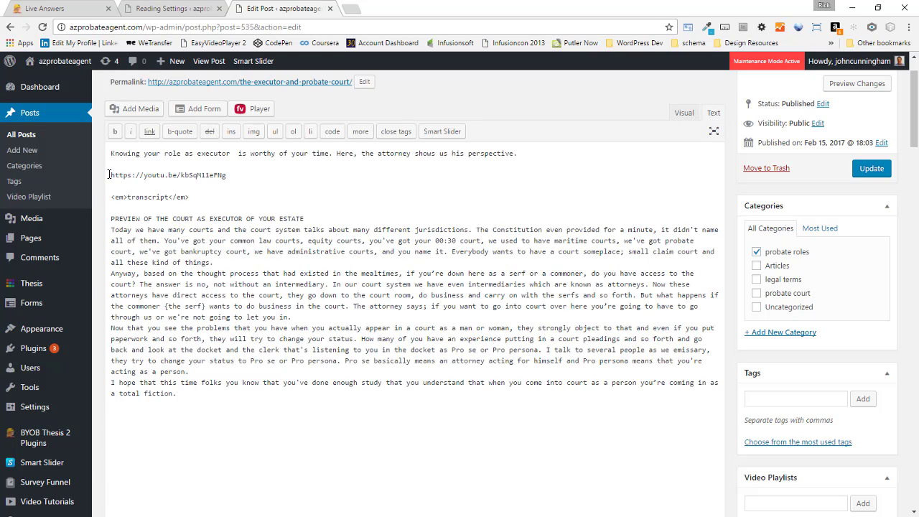
drag(109, 175, 354, 183)
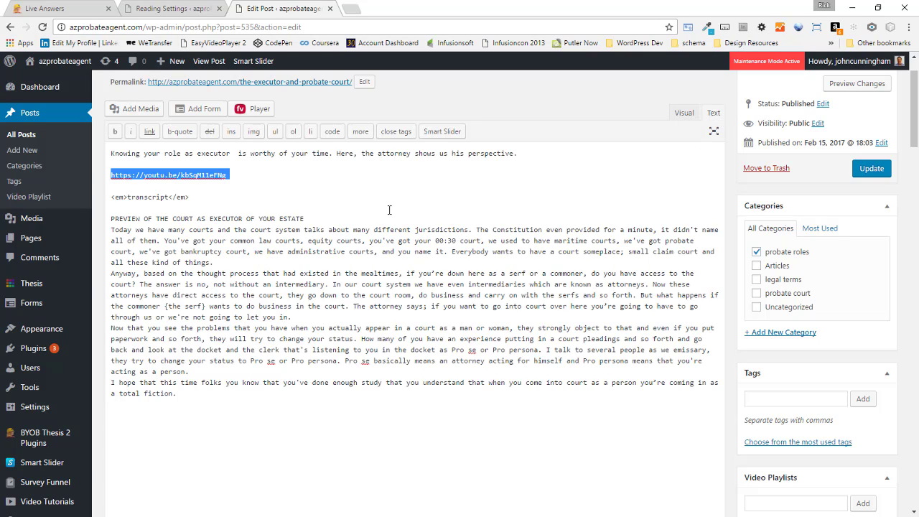
key(ctrl+x)
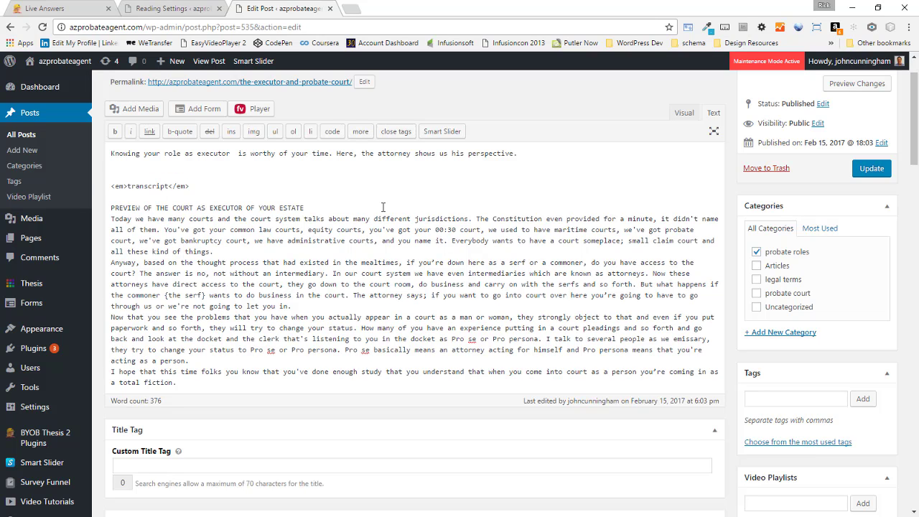
key(BackSpace)
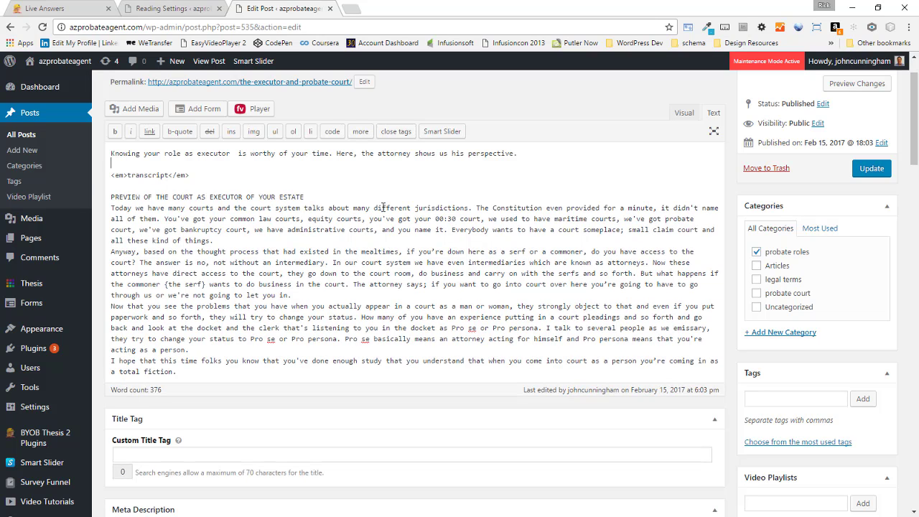
- Paste the cut YouTube link into the Video URL field of the Video Post Details
scroll(377, 302, down, 15)
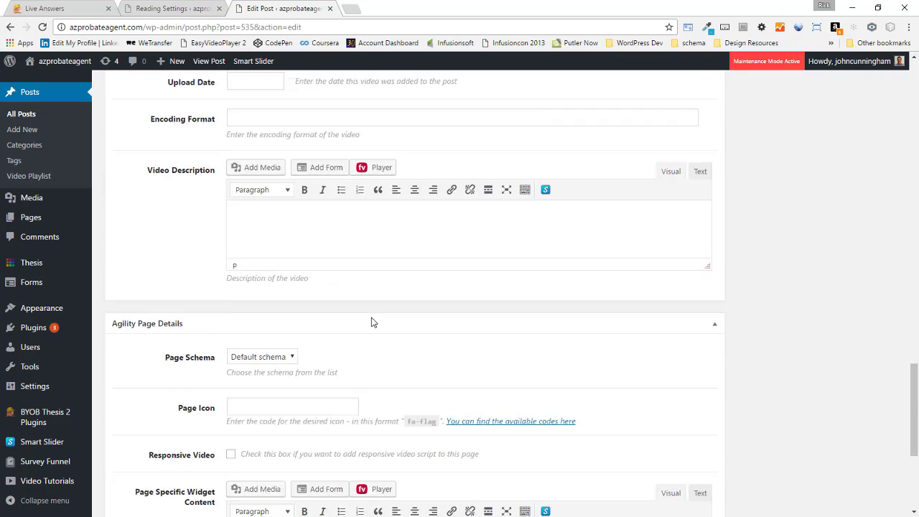
scroll(345, 344, up, 2)
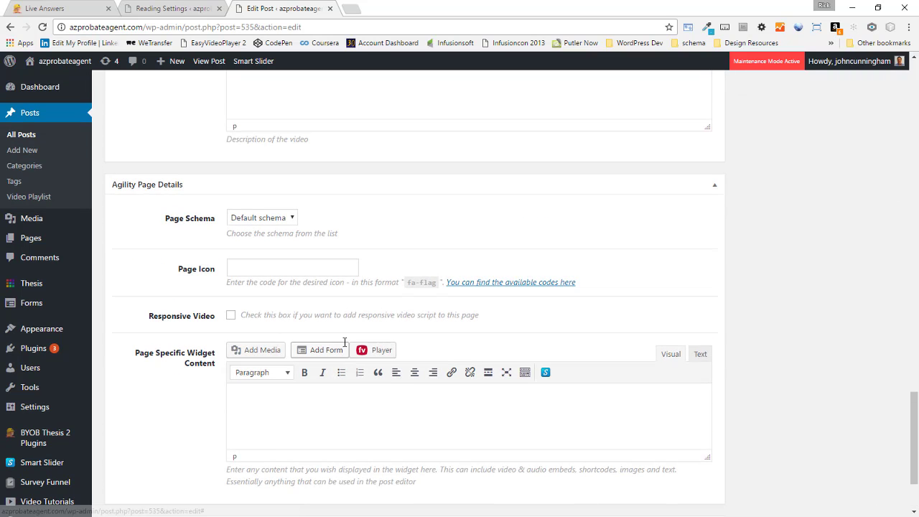
scroll(344, 348, down, 2)
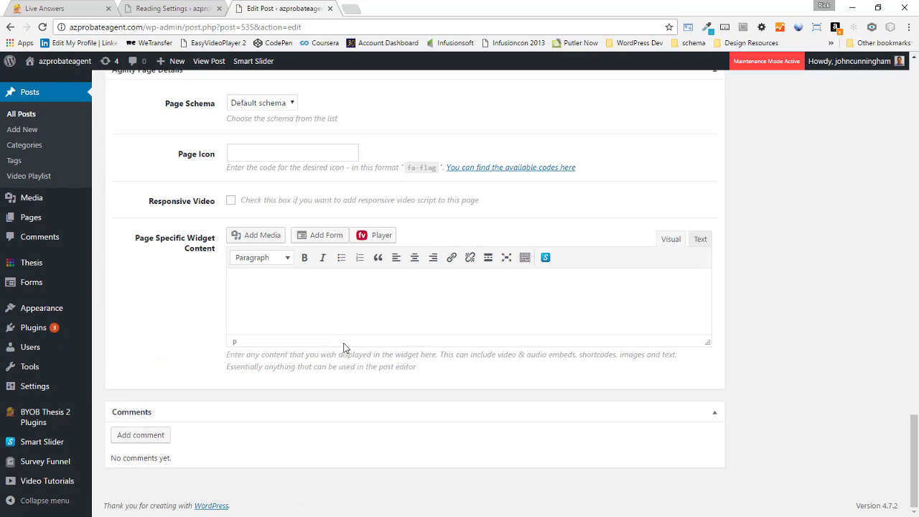
scroll(344, 345, up, 7)
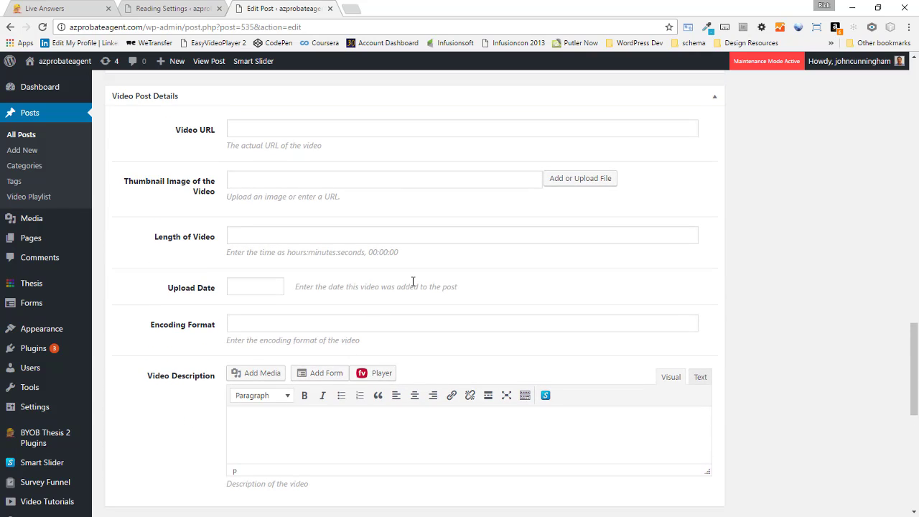
click(250, 128)
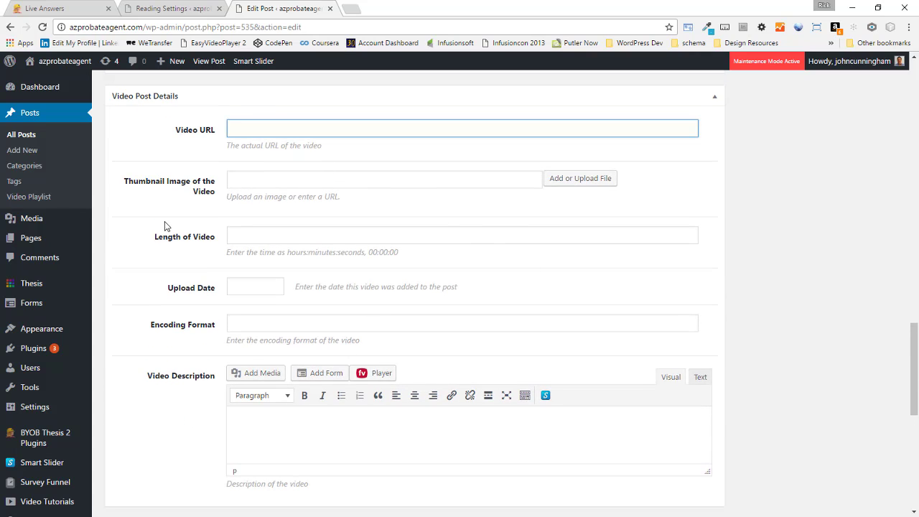
key(ctrl+v)
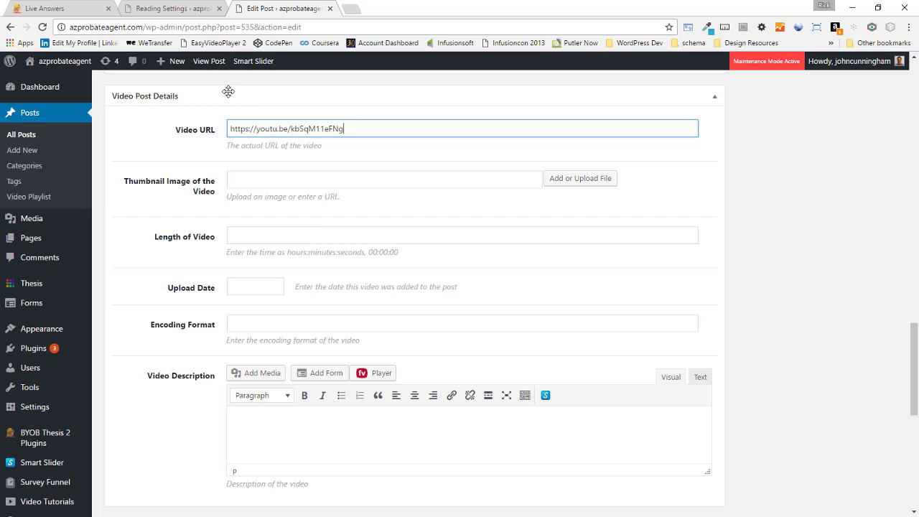
- Open the live version of the post in a new browser tab and play its video to check the running time
right_click(209, 61)
click(290, 65)
click(380, 11)
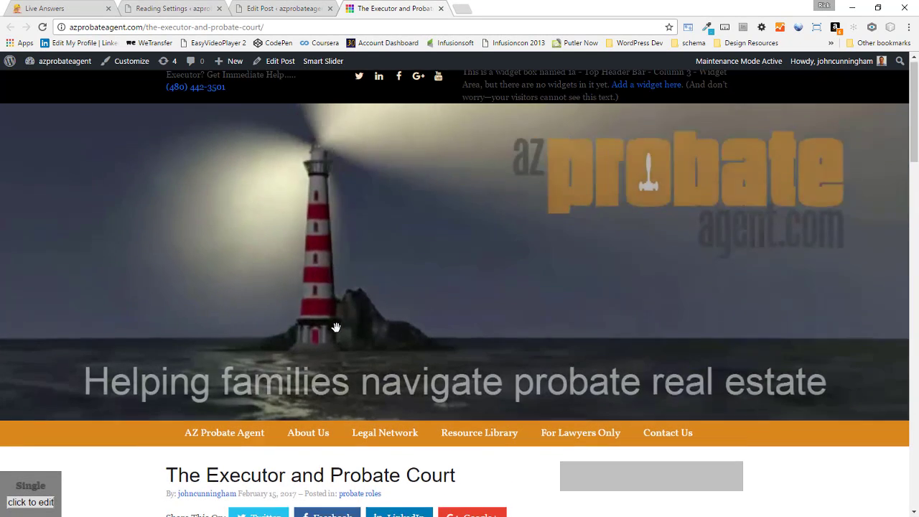
scroll(381, 219, down, 9)
scroll(381, 219, up, 2)
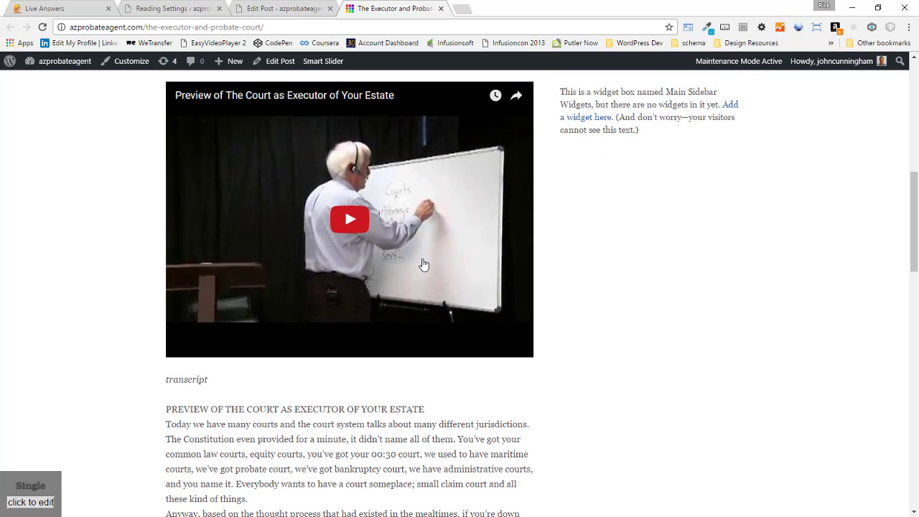
click(388, 294)
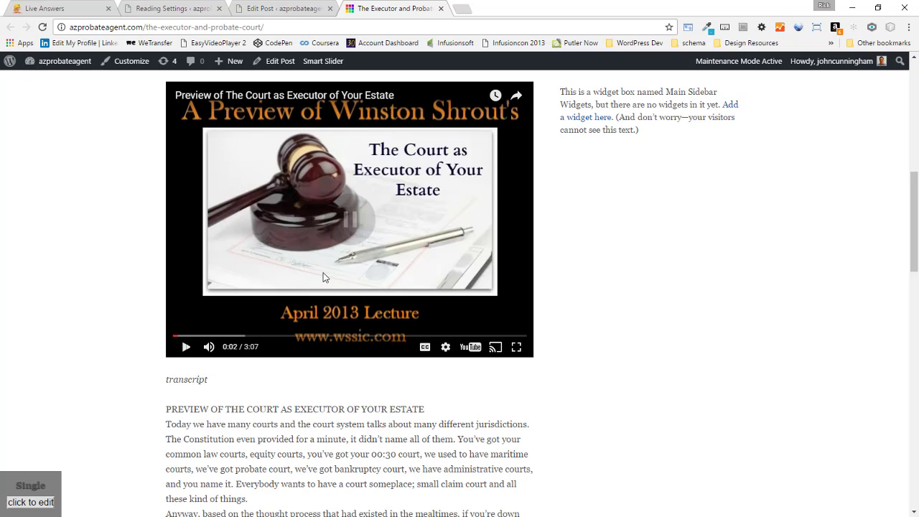
- Return to the post editor and set the Length of Video to 00:03:07
click(270, 8)
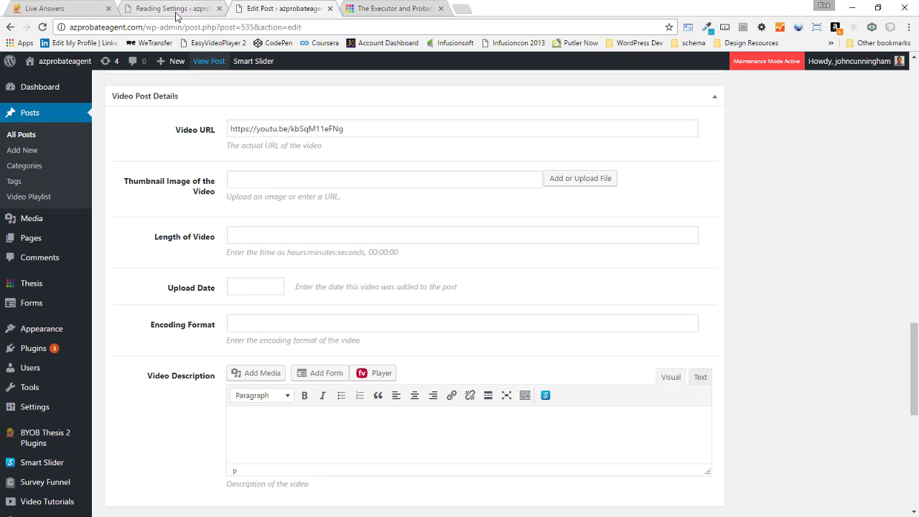
click(254, 234)
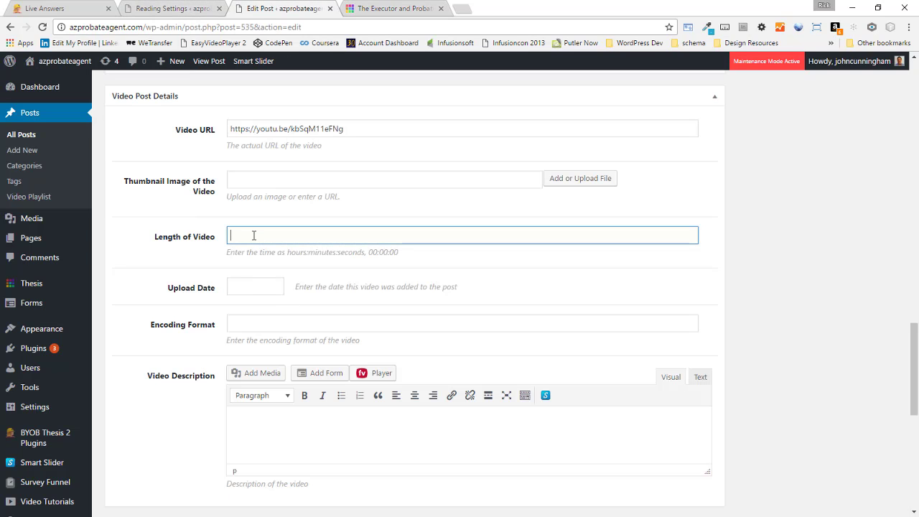
text(307)
double_click(244, 235)
text(00)
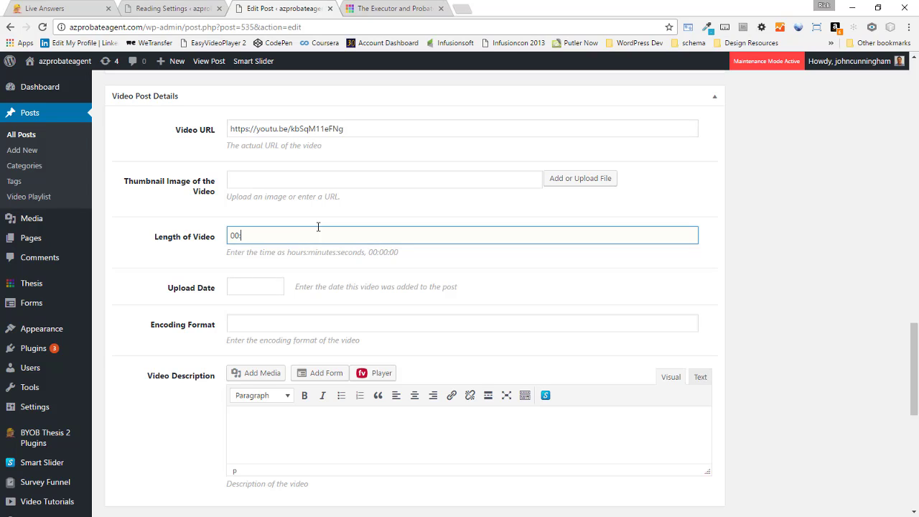
text(:03:07)
click(199, 266)
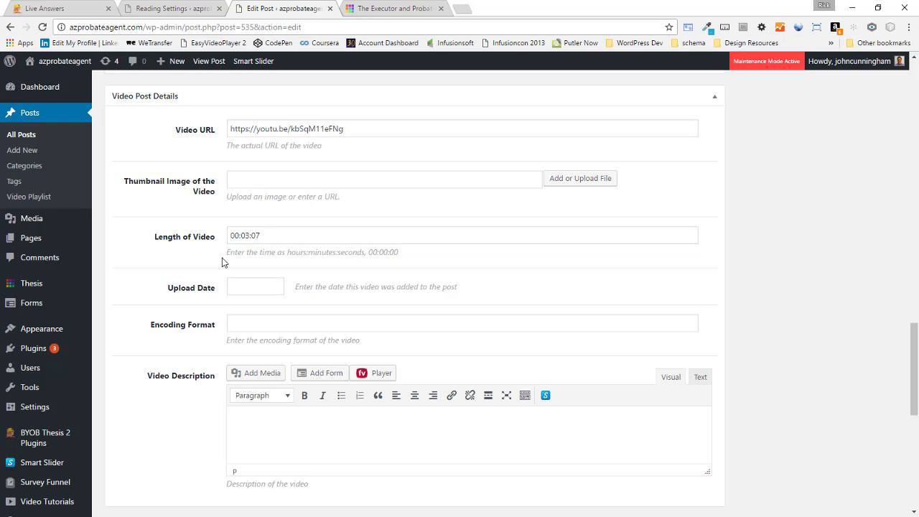
- Set the video's upload date to 09/05/2016 and its encoding format to mp4
click(248, 287)
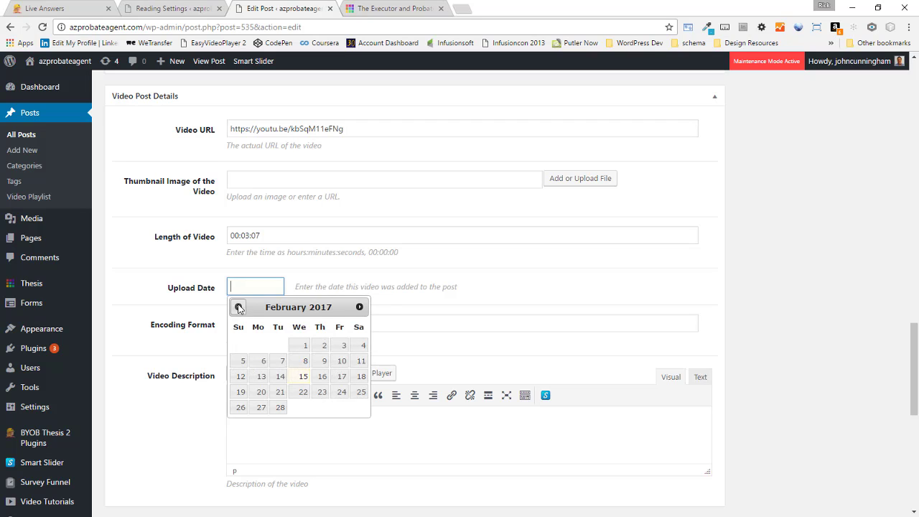
click(238, 307)
click(238, 306)
click(238, 307)
click(239, 307)
click(239, 307)
click(264, 364)
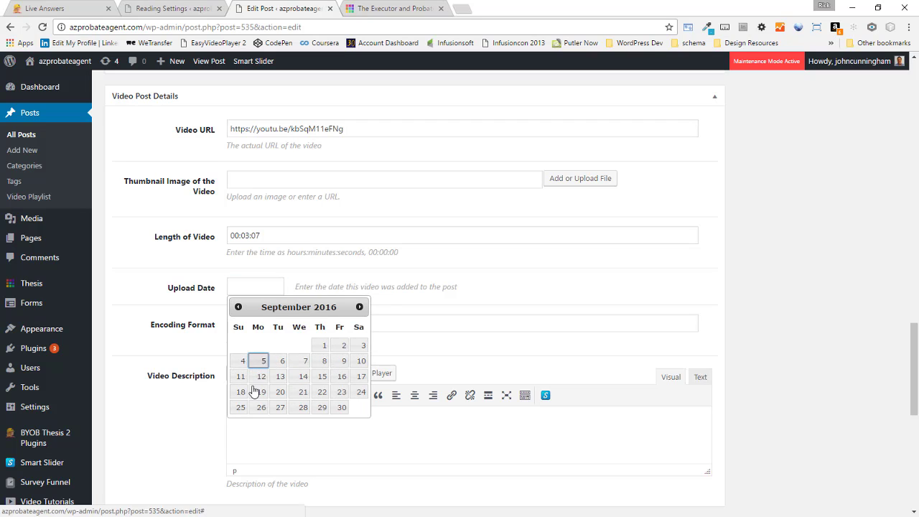
click(264, 362)
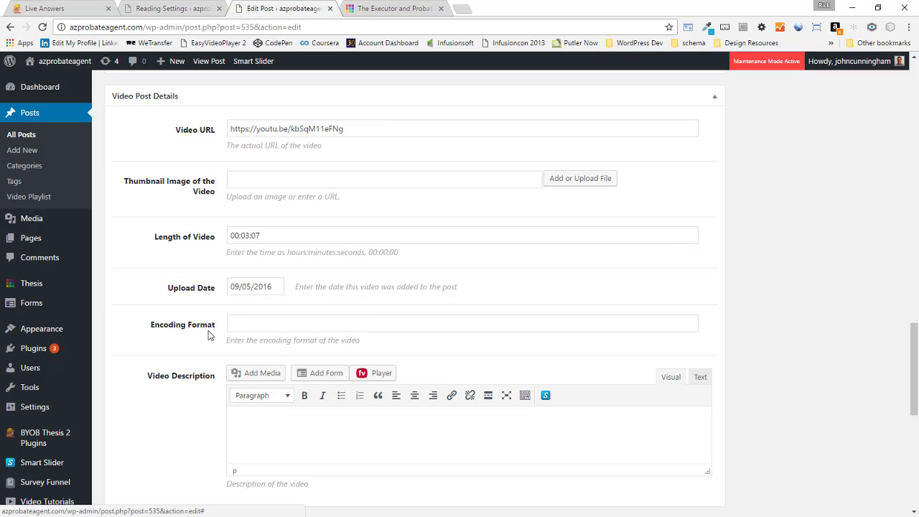
click(263, 324)
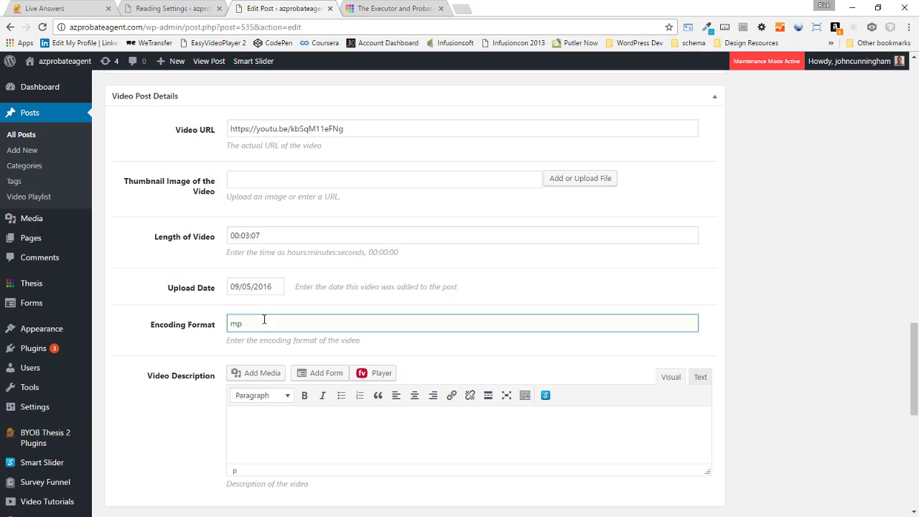
click(194, 357)
- Enter "Here is a short description of the video" as the Video Description
scroll(189, 368, down, 1)
scroll(189, 370, down, 2)
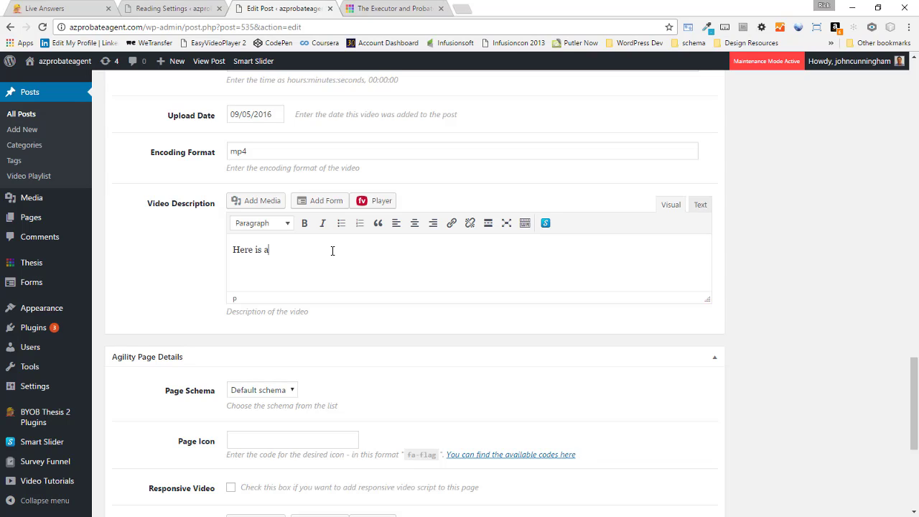
text(shoet)
key(BackSpace)
text(deseri)
key(BackSpace)
key(BackSpace)
key(BackSpace)
text(ription of the video.)
- Use Community-property-Ademption.jpg from the media library as the video's thumbnail image
scroll(800, 344, up, 5)
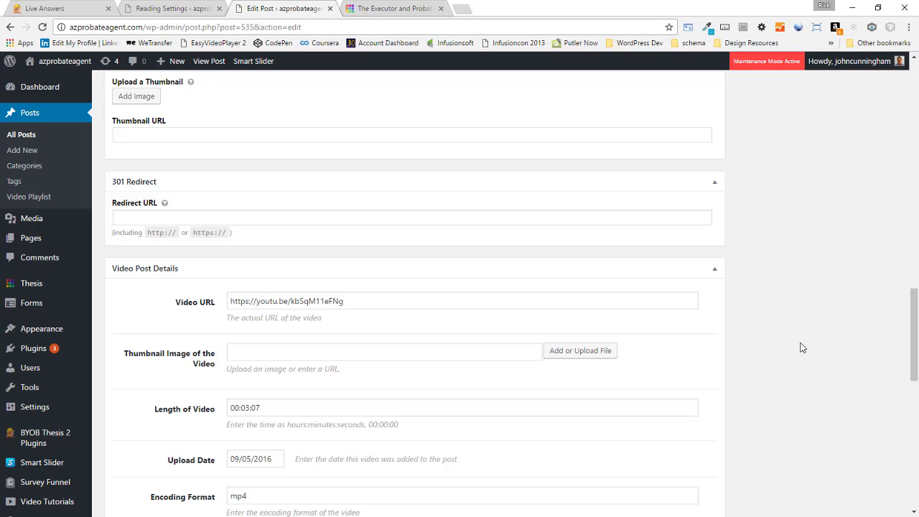
click(601, 351)
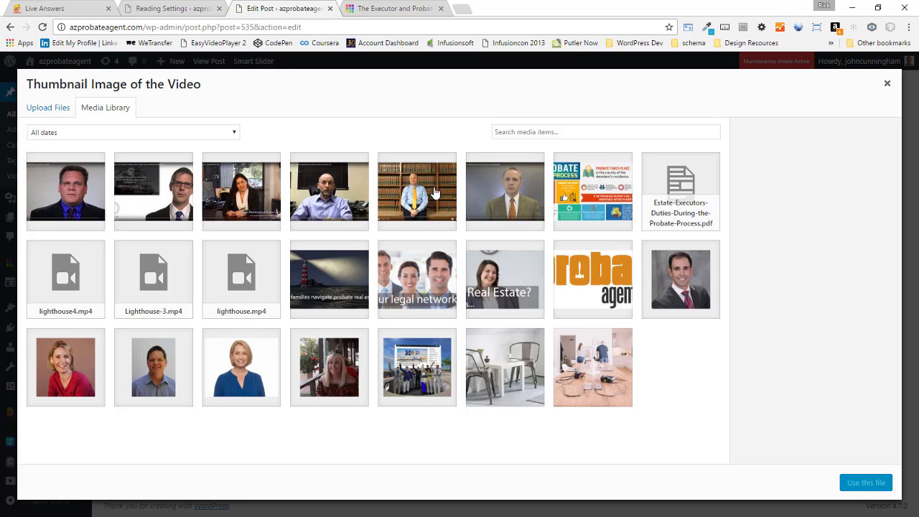
click(510, 203)
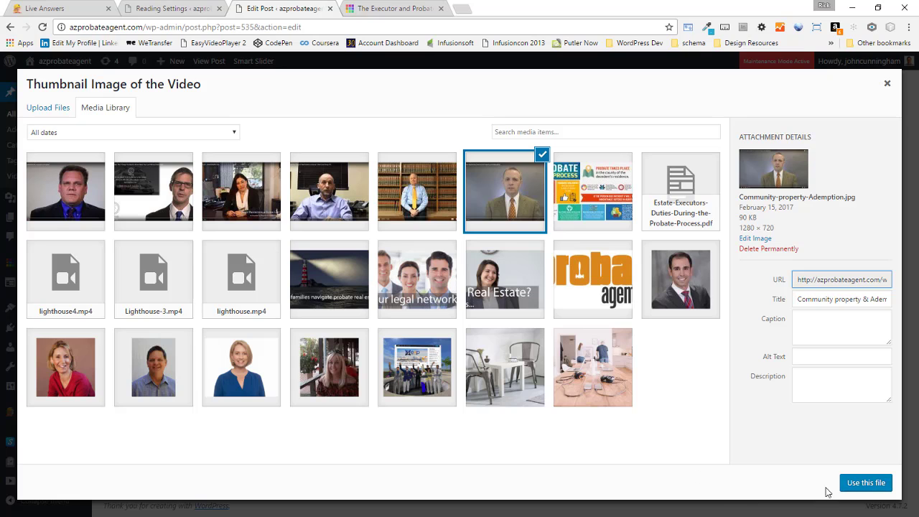
click(866, 486)
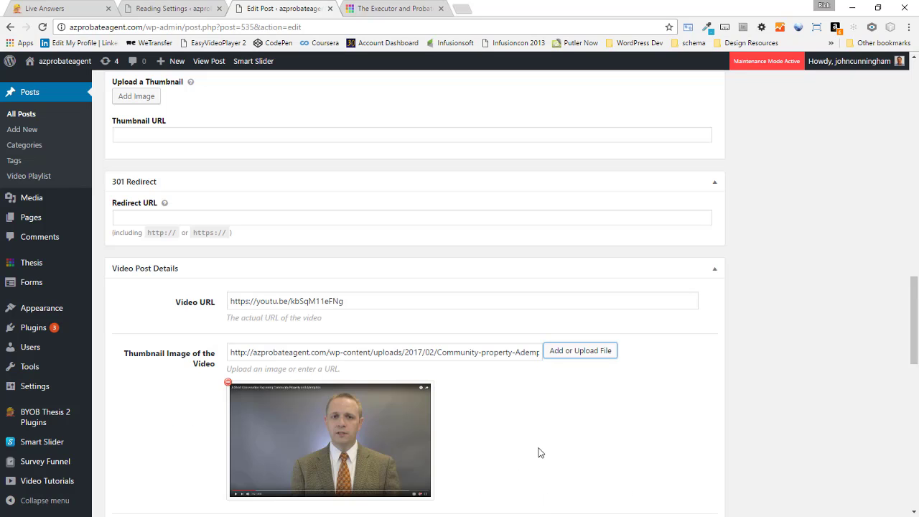
- Look over the completed video details and update the post
scroll(544, 448, down, 3)
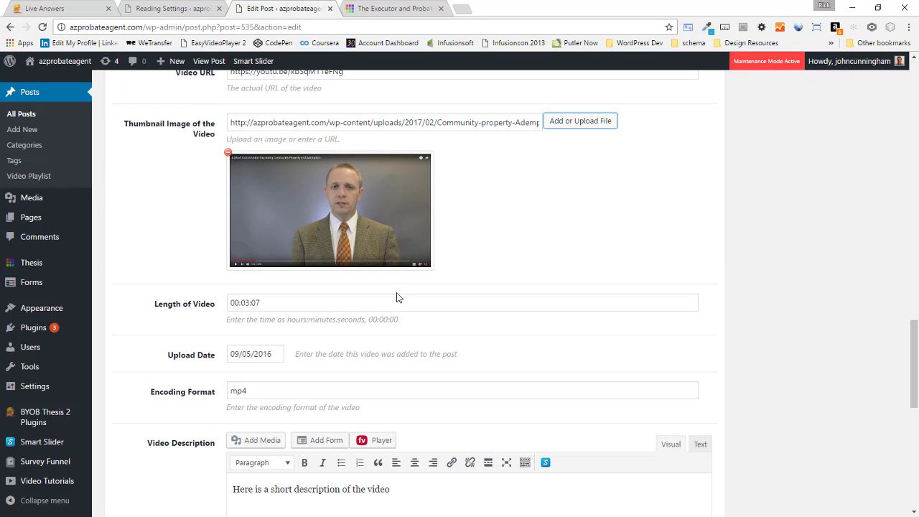
scroll(670, 281, down, 6)
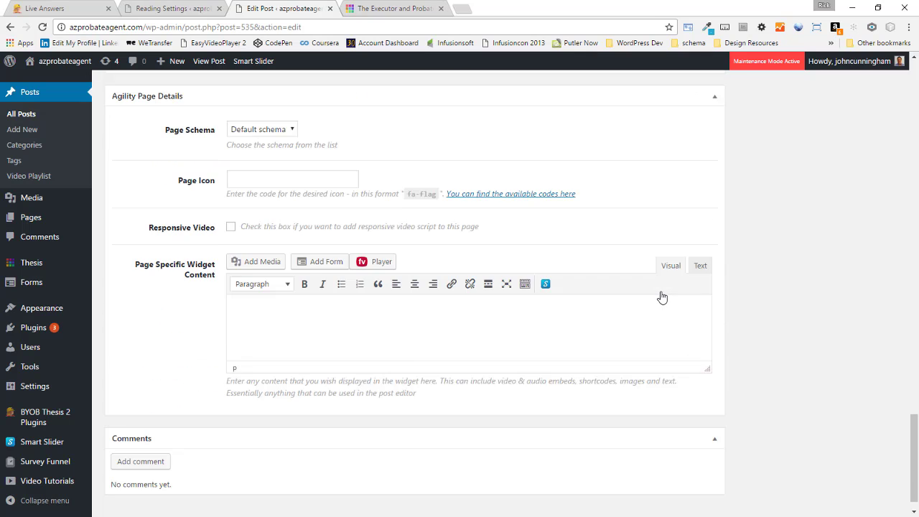
scroll(662, 296, up, 8)
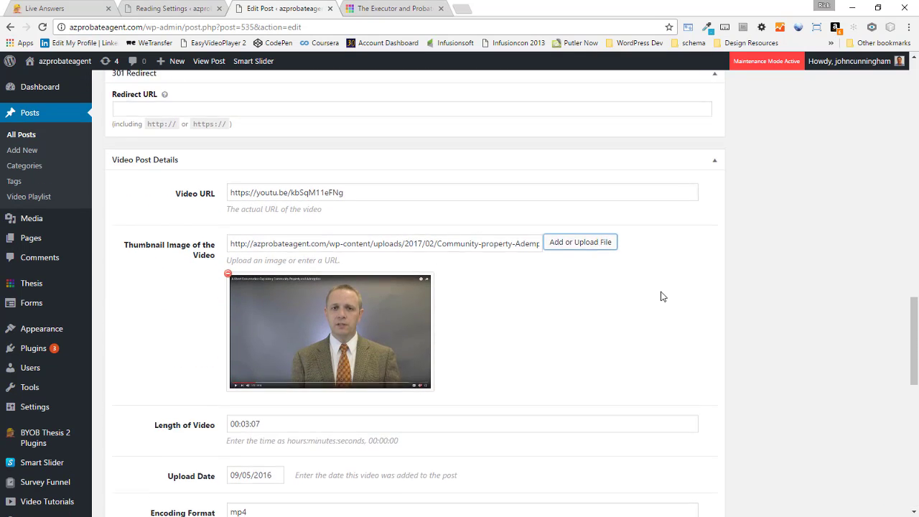
scroll(663, 297, up, 1)
scroll(662, 296, up, 15)
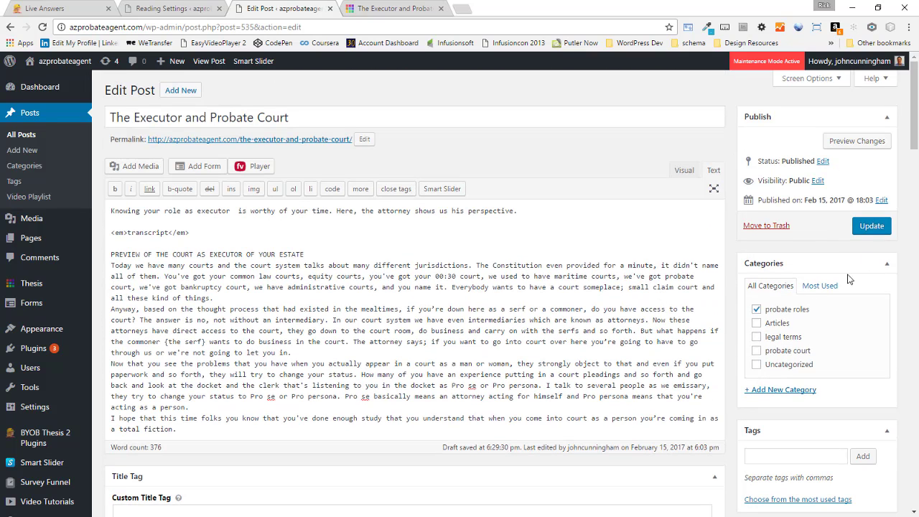
click(870, 230)
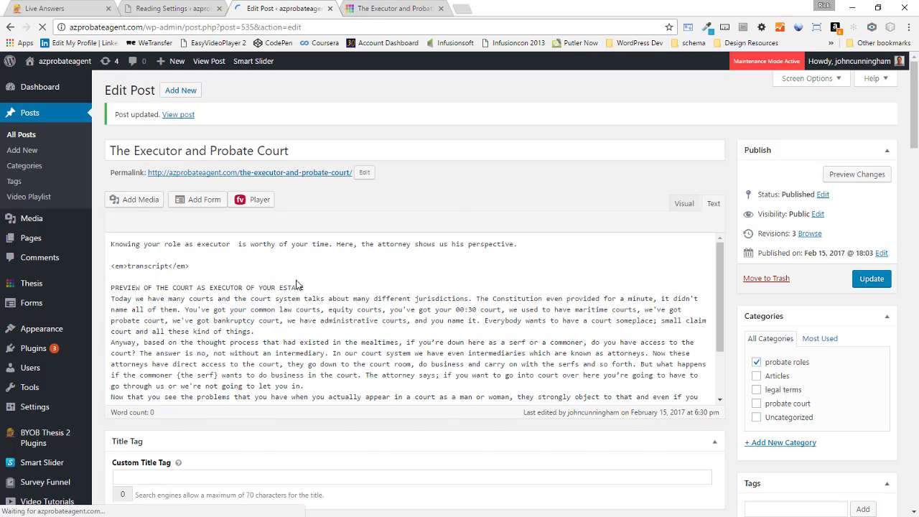
- Replace the Video Description with a copy of the post's opening paragraph, "Knowing your role as executor is worthy of your time...", and update the post
drag(209, 253, 563, 253)
key(ctrl+c)
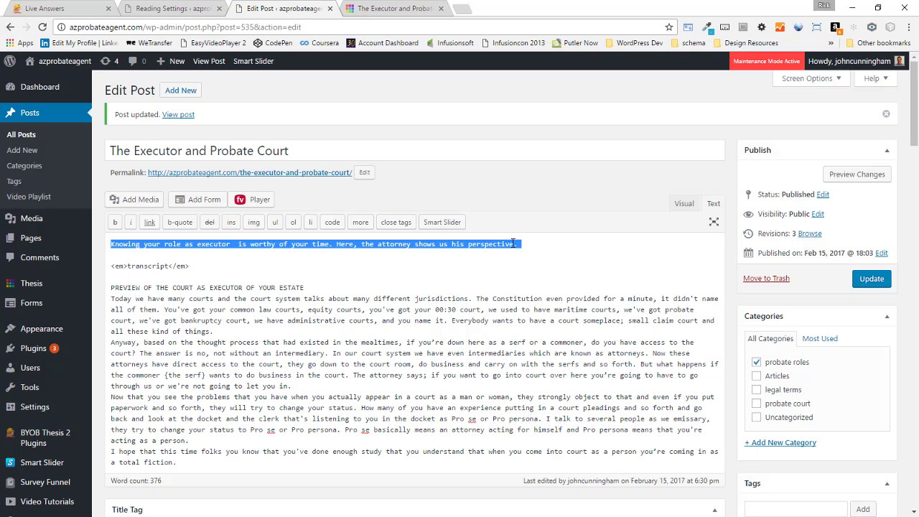
scroll(354, 280, down, 20)
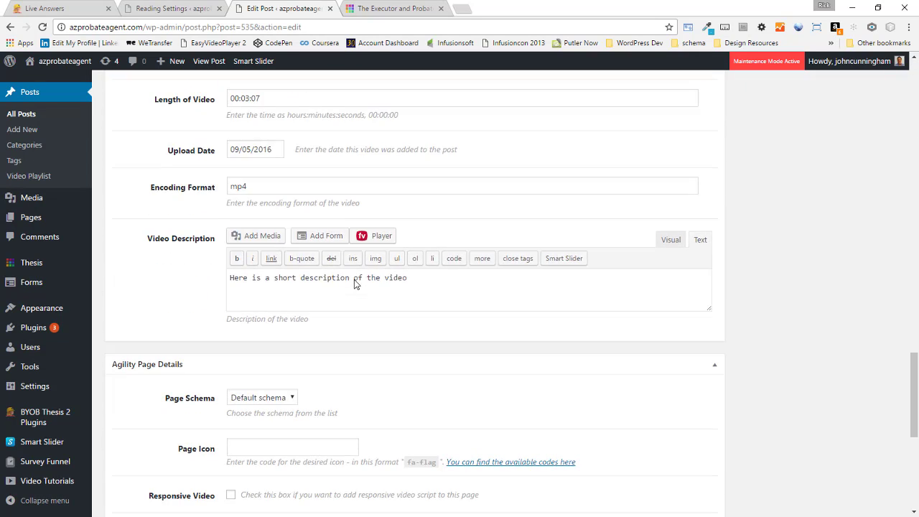
drag(425, 281, 125, 268)
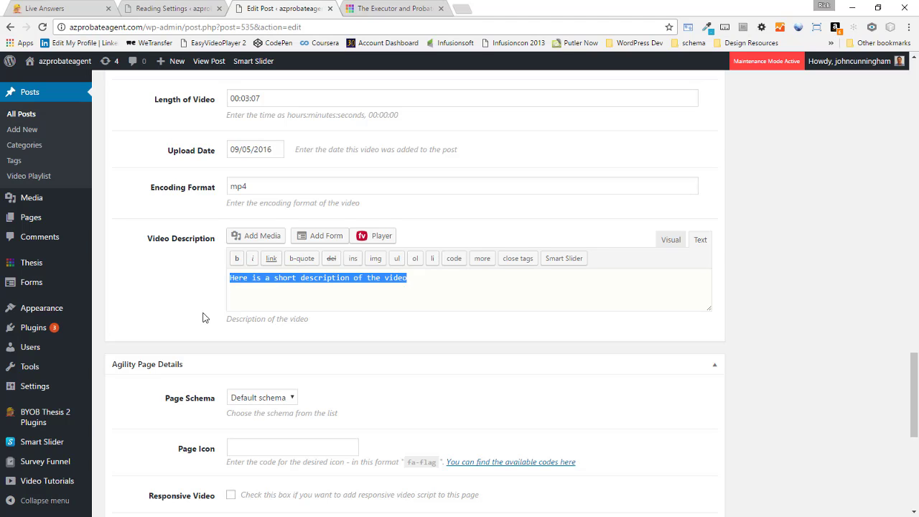
key(ctrl+v)
scroll(767, 288, up, 5)
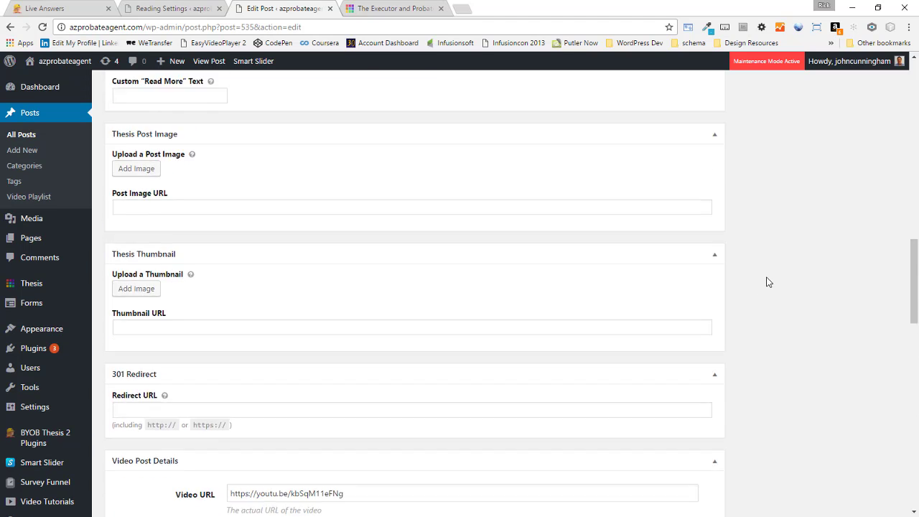
scroll(767, 282, up, 15)
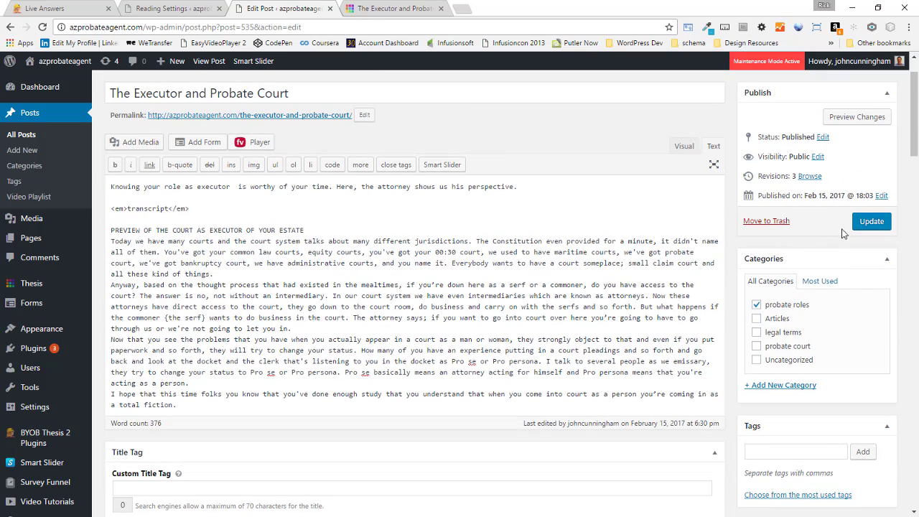
click(866, 227)
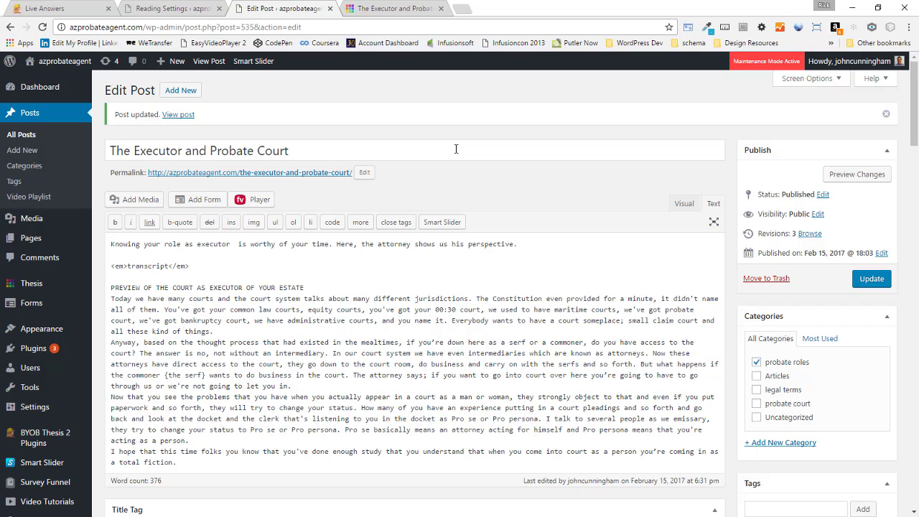
- Reload the published The Executor and Probate Court post and check how its content displays without the embedded video link
mouse_move(20, 285)
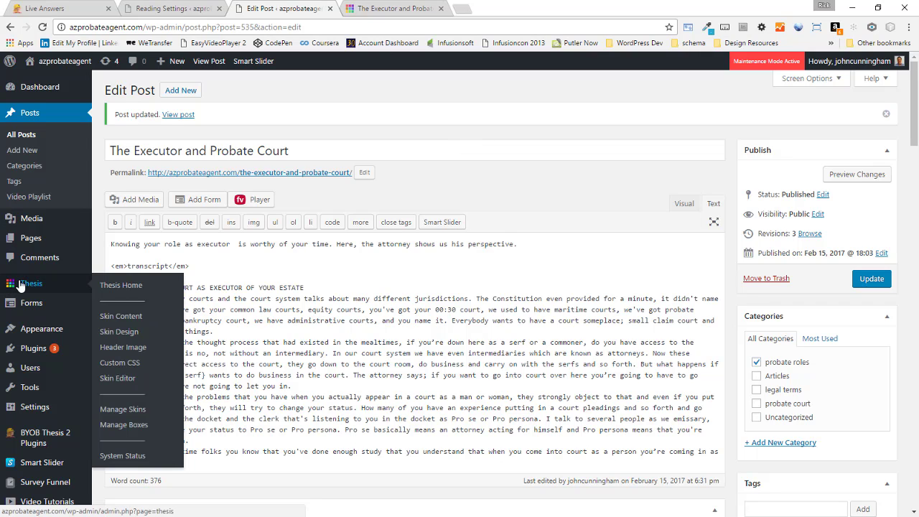
click(397, 9)
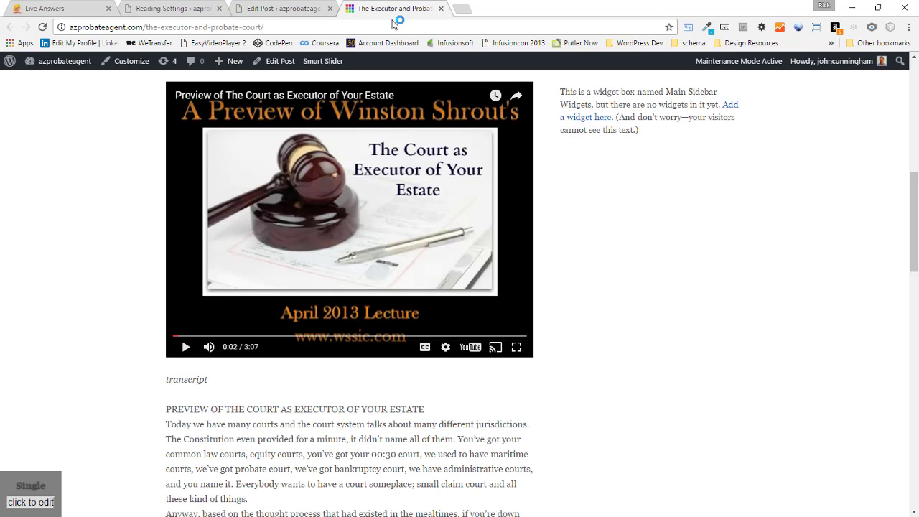
click(276, 8)
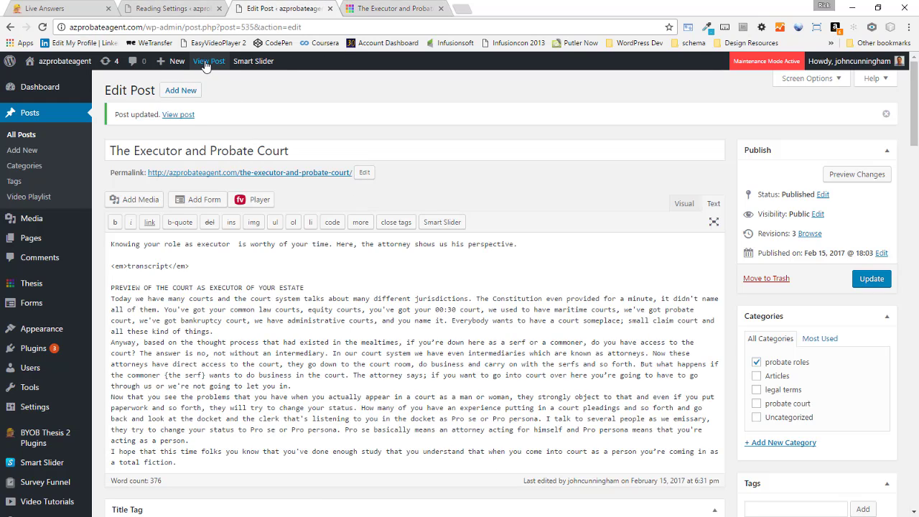
click(395, 7)
click(43, 27)
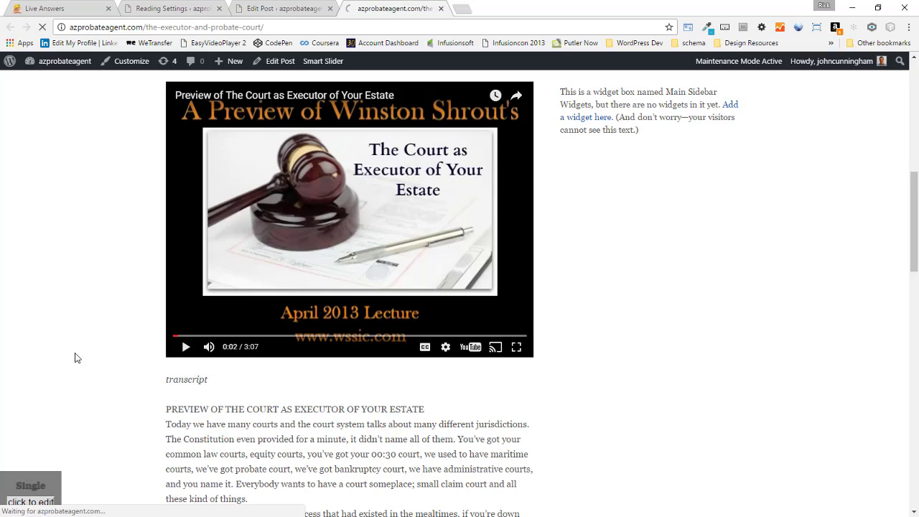
scroll(76, 340, up, 4)
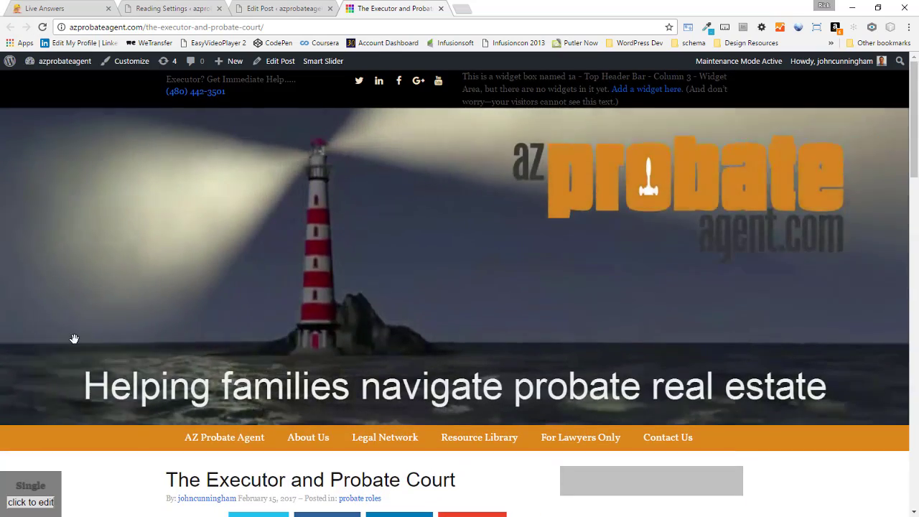
scroll(75, 340, down, 5)
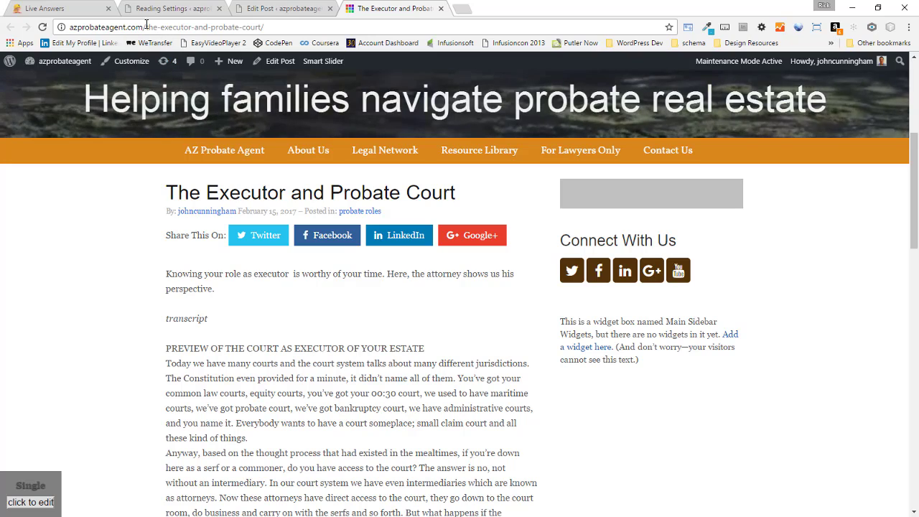
- Go to azprobateagent.com/blog, view the Administrator Executor or Trustee post and open it for editing
drag(146, 27, 363, 11)
text(blog)
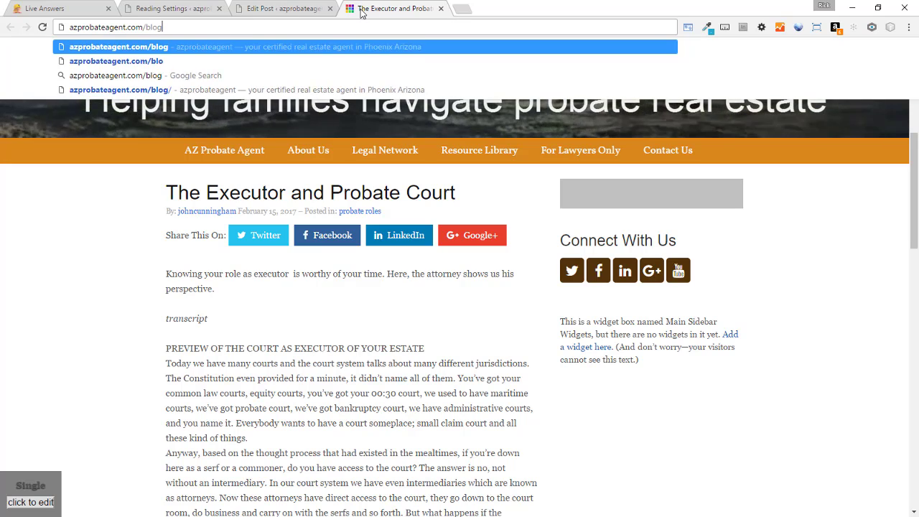
key(Return)
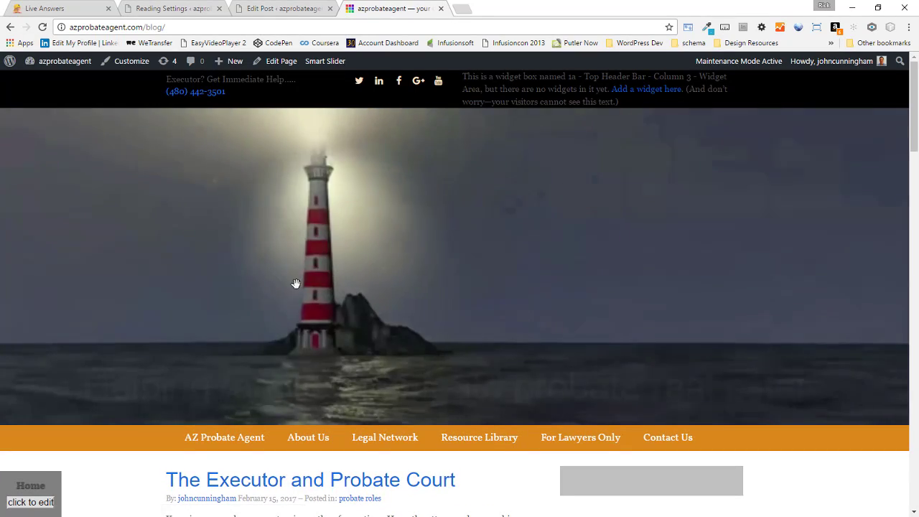
scroll(246, 308, down, 5)
click(321, 317)
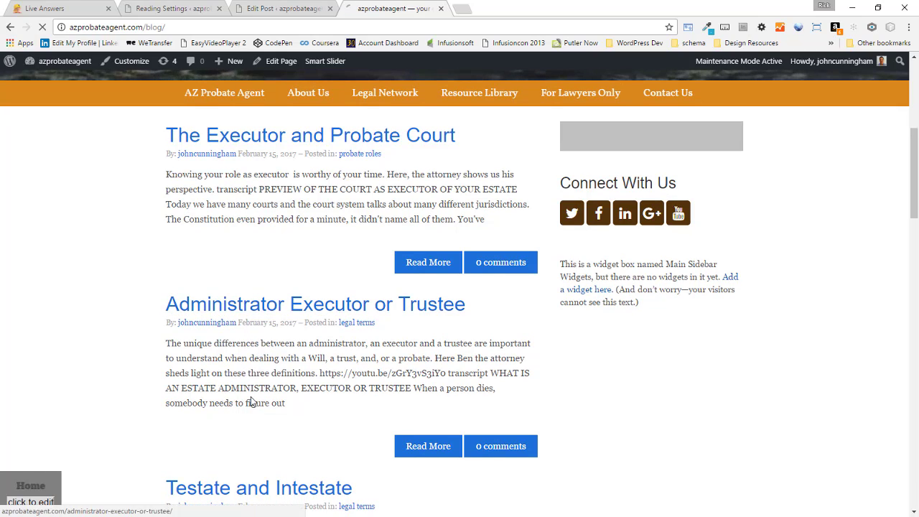
scroll(173, 434, down, 5)
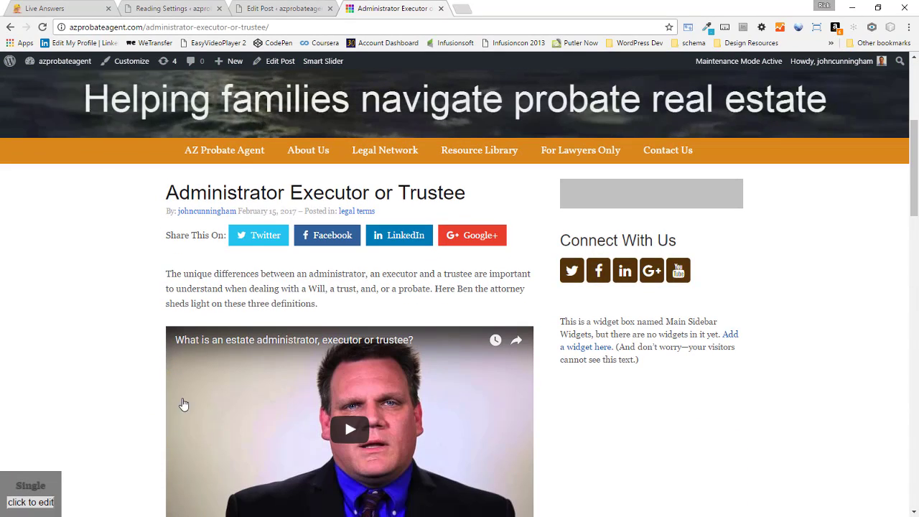
scroll(183, 407, down, 1)
click(257, 63)
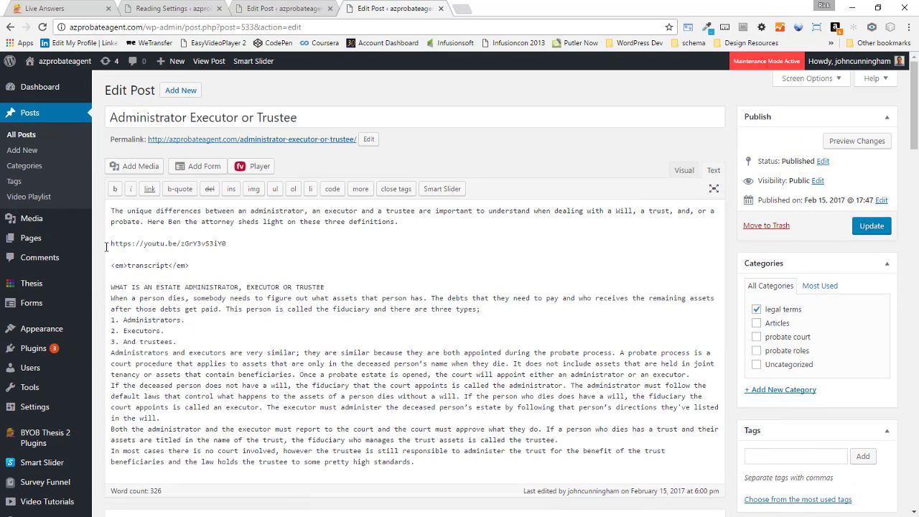
- Cut the YouTube link out of the Administrator Executor or Trustee post content and remove the leftover blank lines
drag(110, 244, 251, 244)
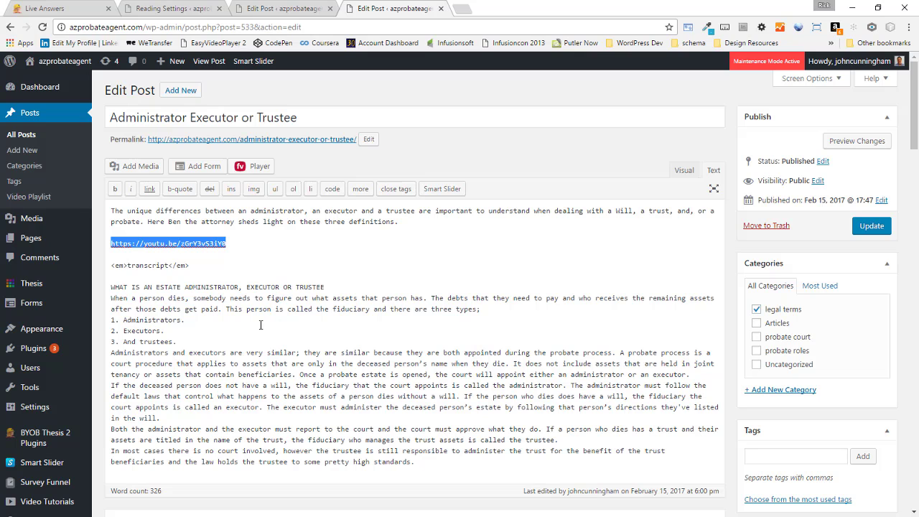
key(ctrl+x)
key(Delete)
key(Delete)
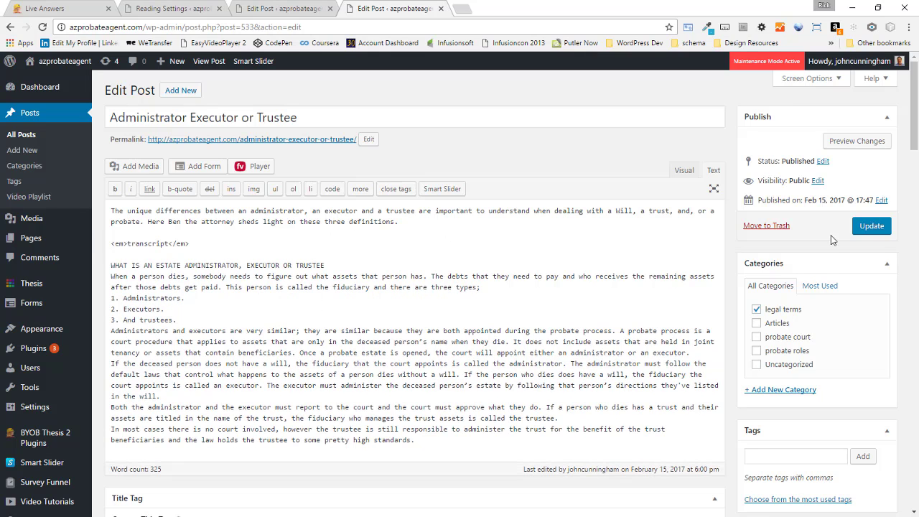
- Check that the Video Post Details of the Administrator Executor or Trustee post are filled in, and update the post
scroll(811, 288, down, 9)
scroll(809, 295, down, 10)
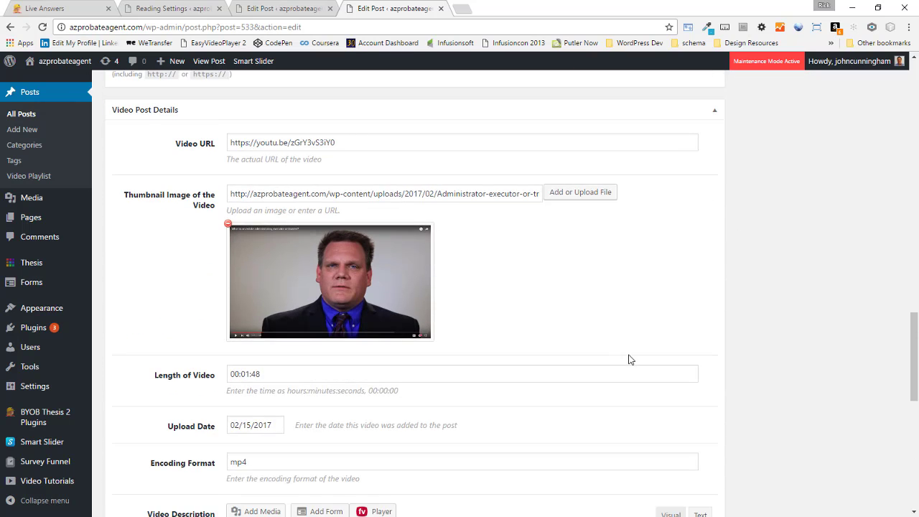
scroll(629, 359, down, 3)
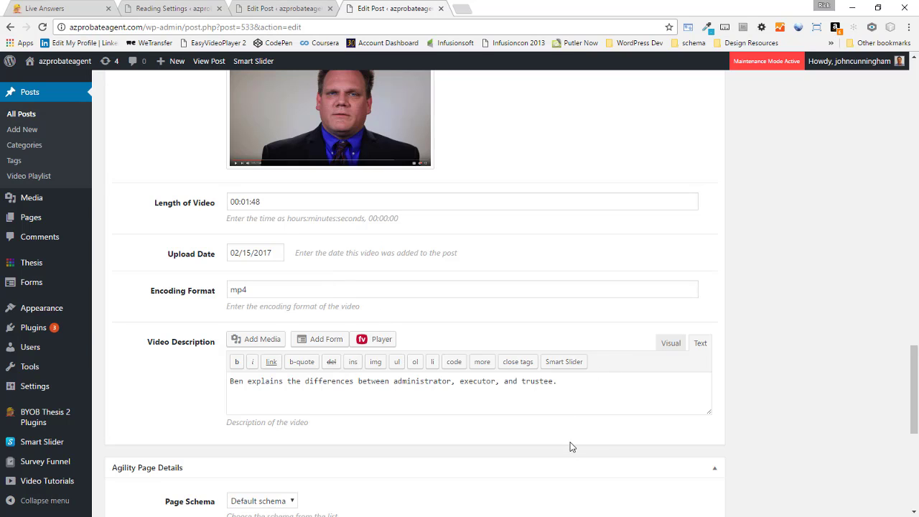
scroll(675, 431, up, 15)
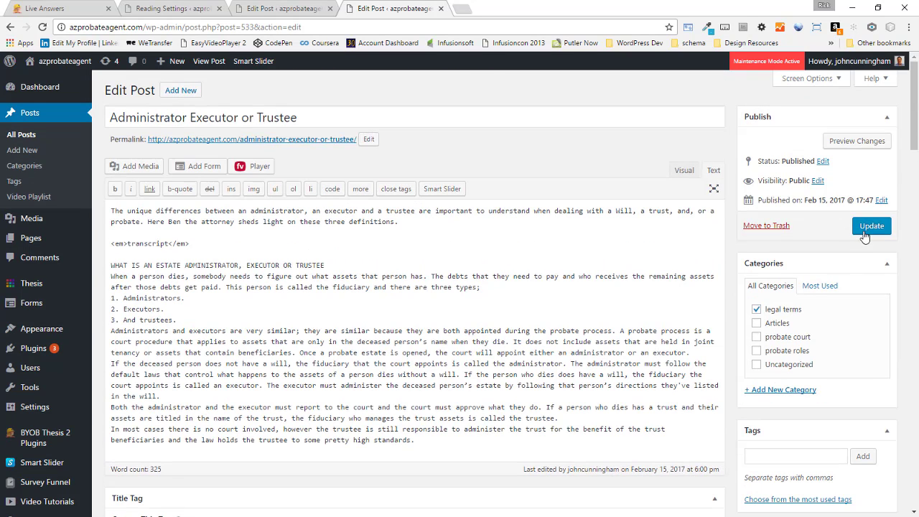
click(865, 233)
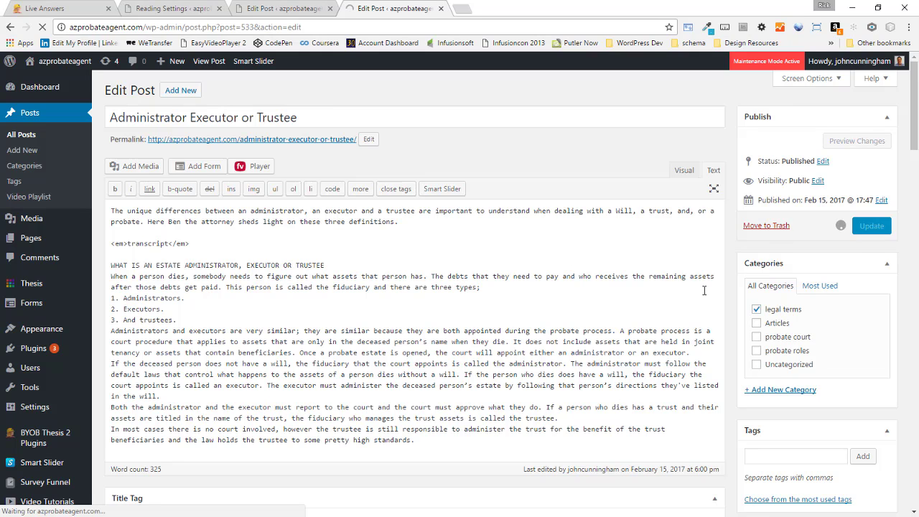
- Examine the saved post's video URL, thumbnail, length, upload date, encoding format and description in the Video Post Details
scroll(726, 301, down, 5)
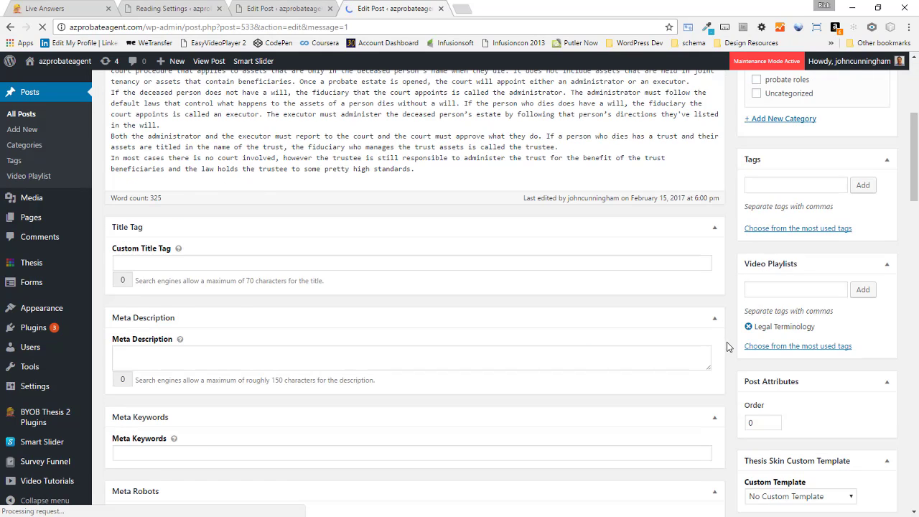
scroll(728, 348, down, 8)
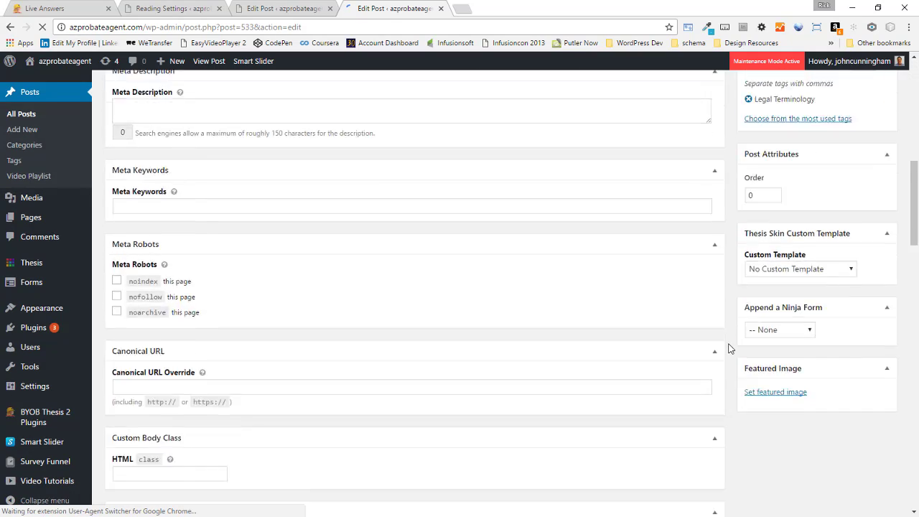
scroll(731, 349, down, 18)
scroll(731, 349, up, 2)
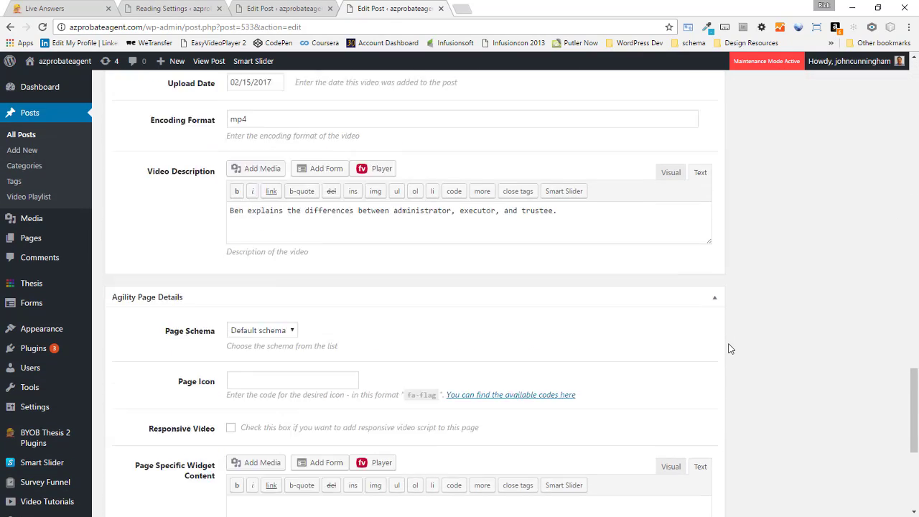
scroll(731, 348, up, 2)
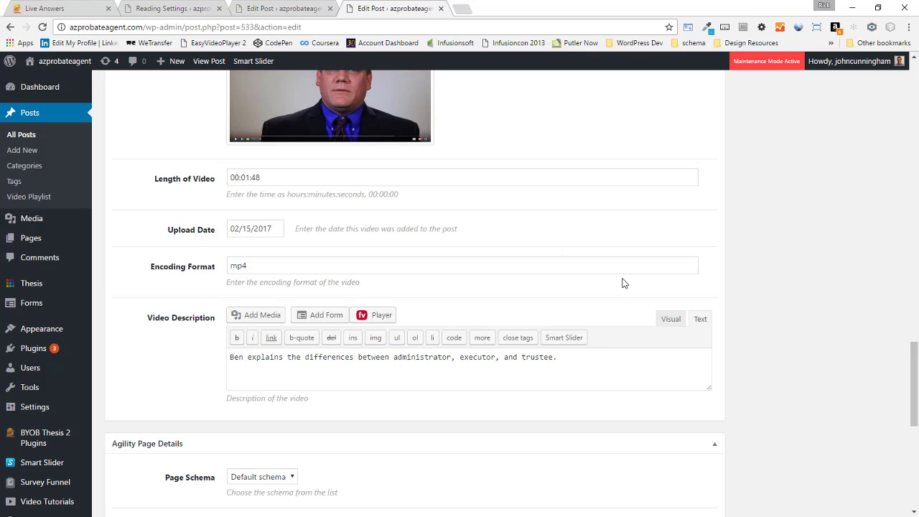
scroll(610, 292, up, 3)
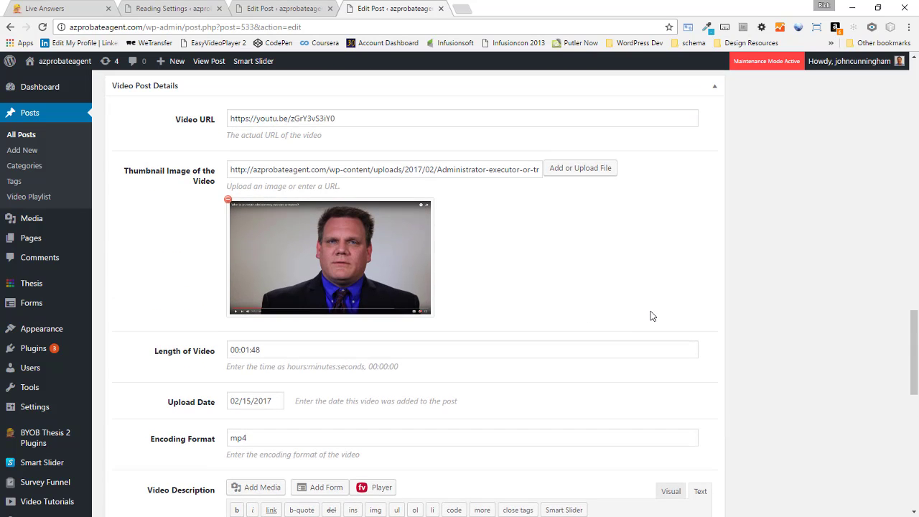
scroll(650, 316, down, 3)
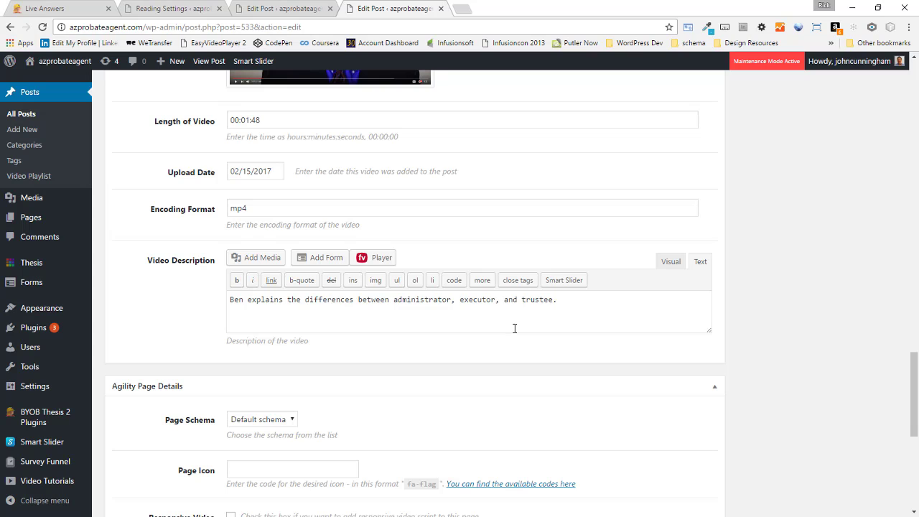
scroll(823, 296, up, 20)
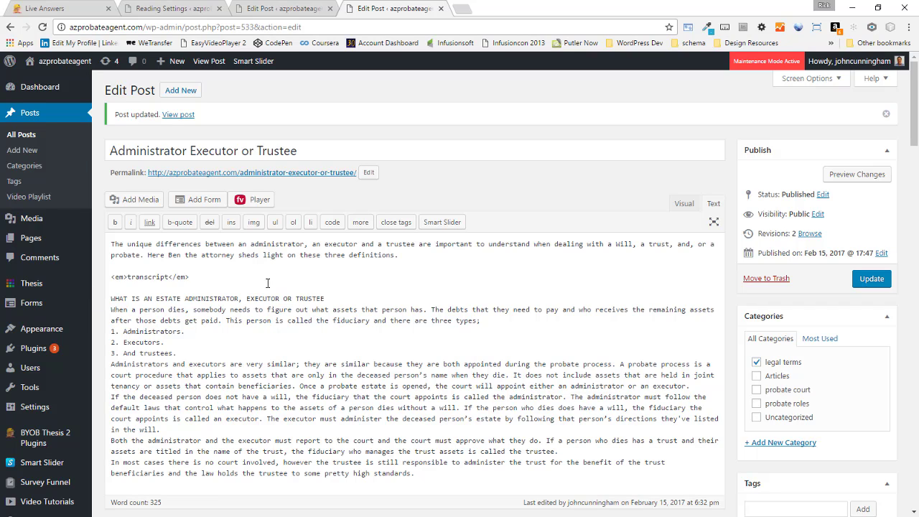
- Open the Thesis Skin Editor and create a new custom template named Video Post
mouse_move(33, 288)
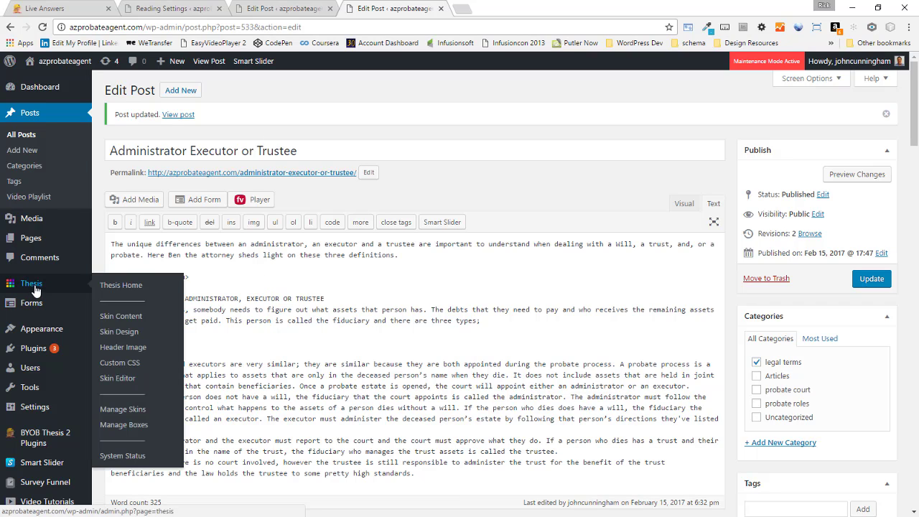
click(120, 379)
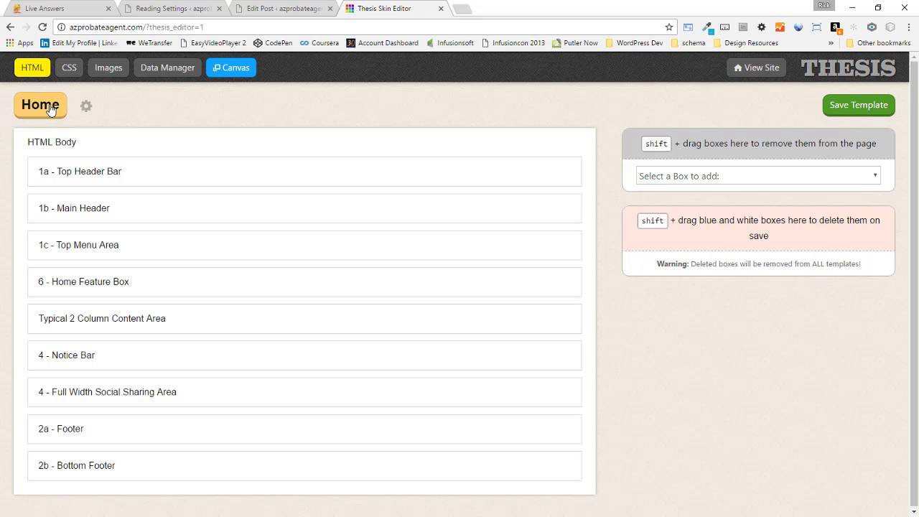
click(50, 107)
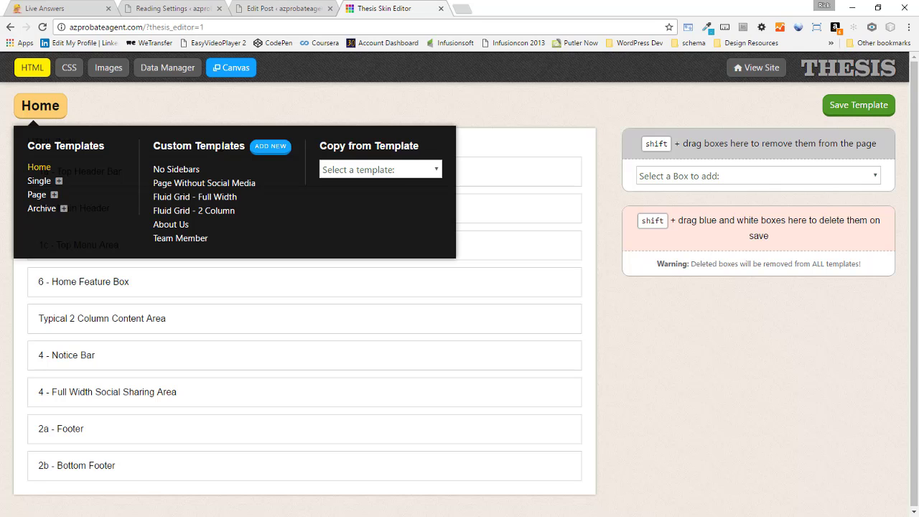
click(272, 147)
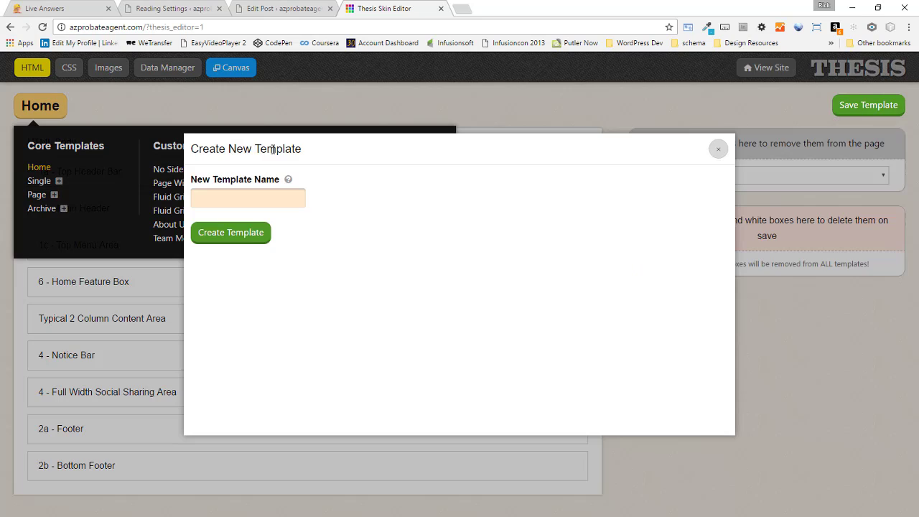
click(245, 239)
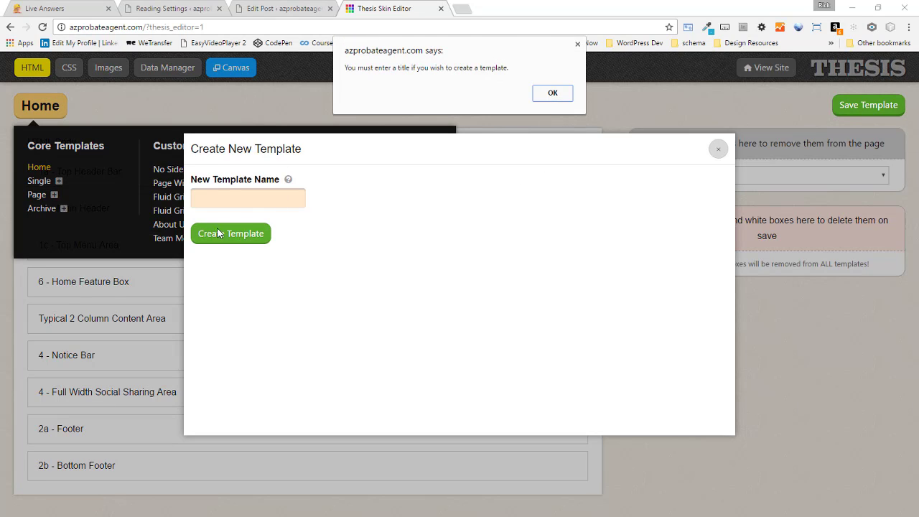
click(552, 93)
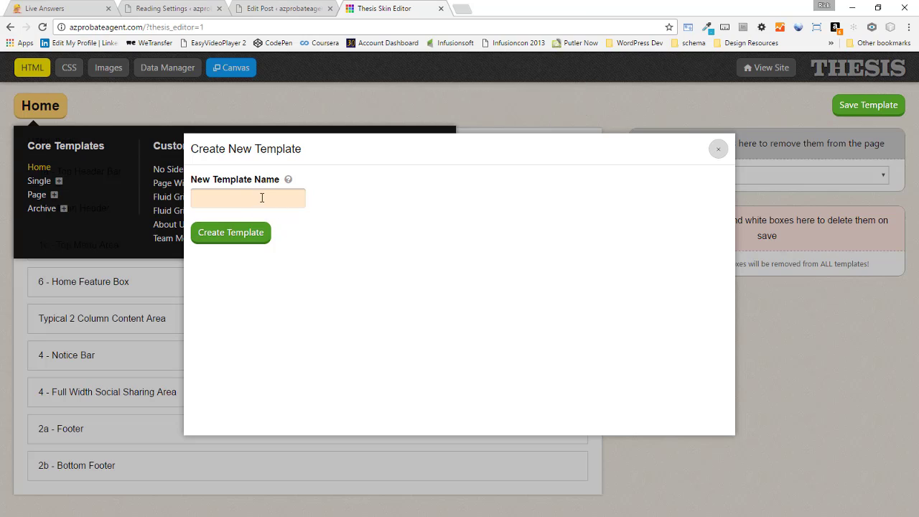
click(260, 198)
text(V)
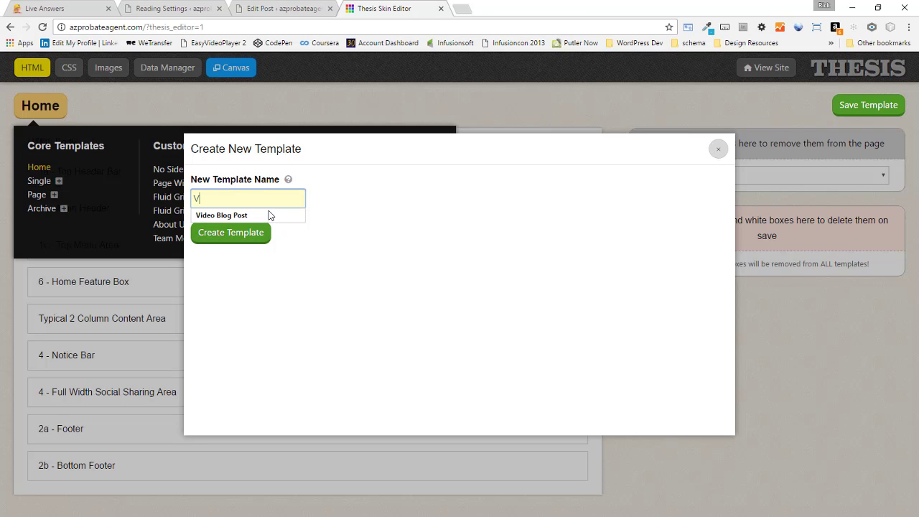
text(ideo P)
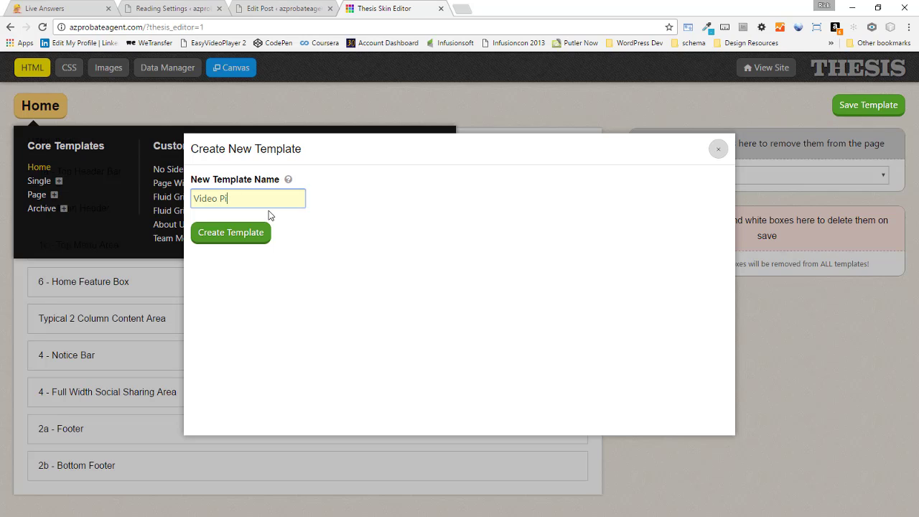
text(ost)
click(230, 233)
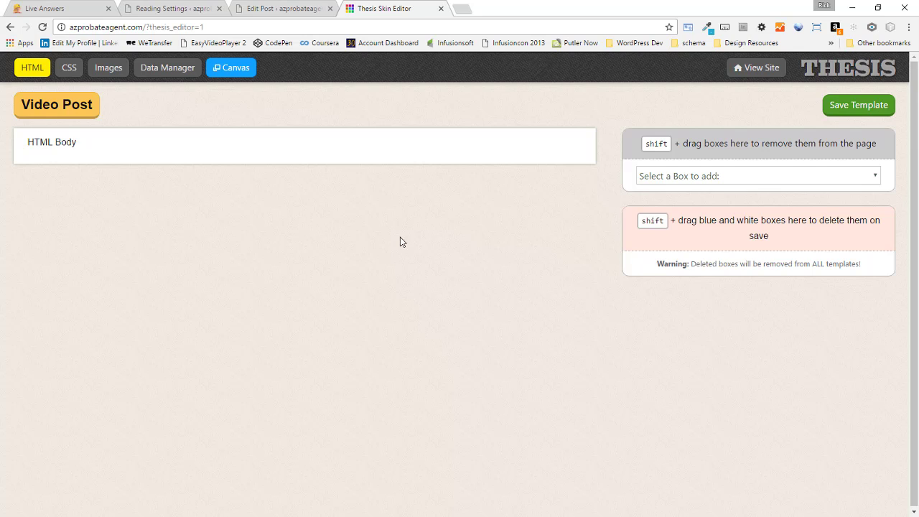
click(66, 106)
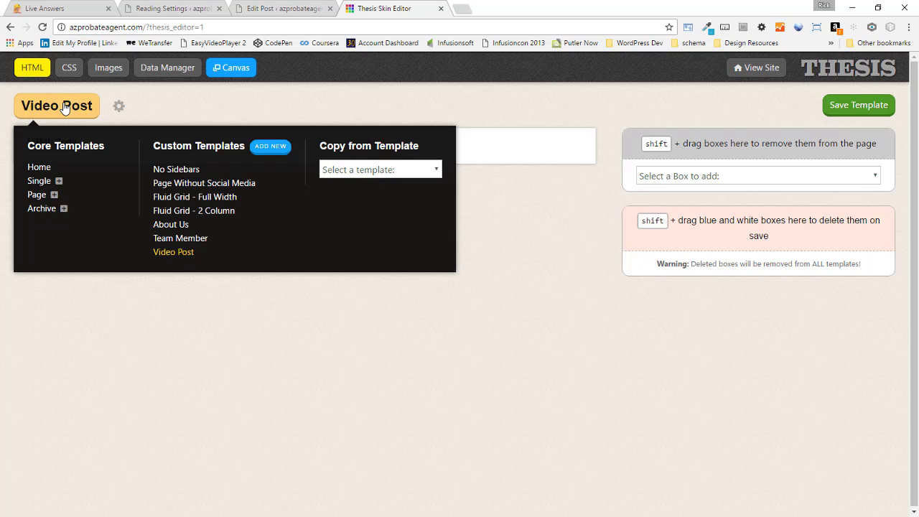
click(67, 106)
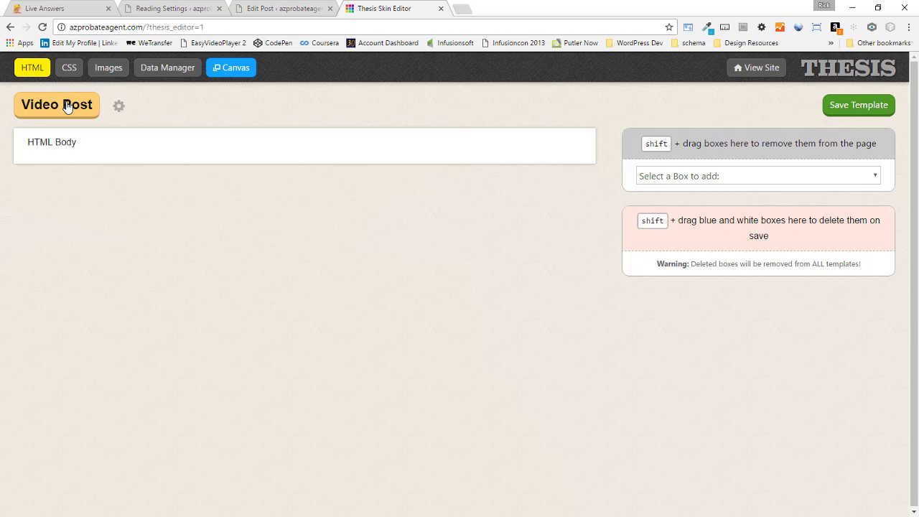
click(118, 108)
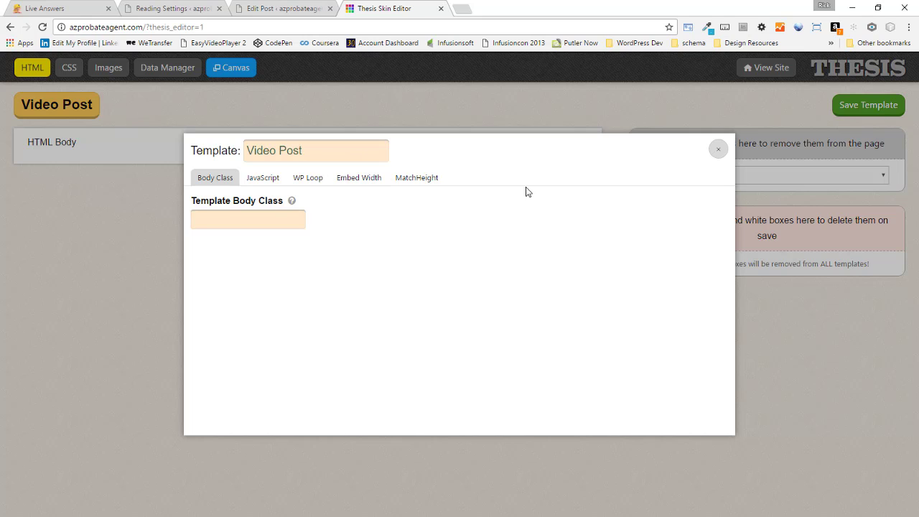
click(718, 149)
- Copy the Single template into the Video Post template, accepting the replacement
click(77, 109)
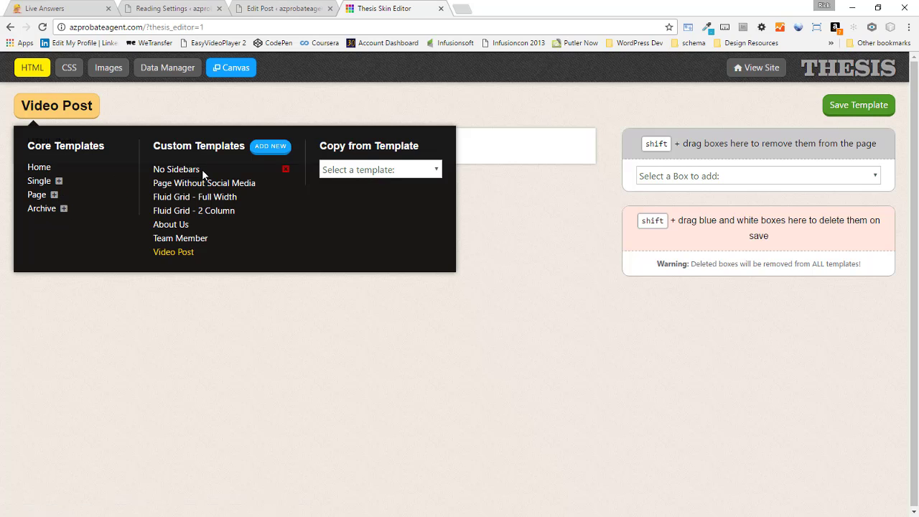
click(385, 171)
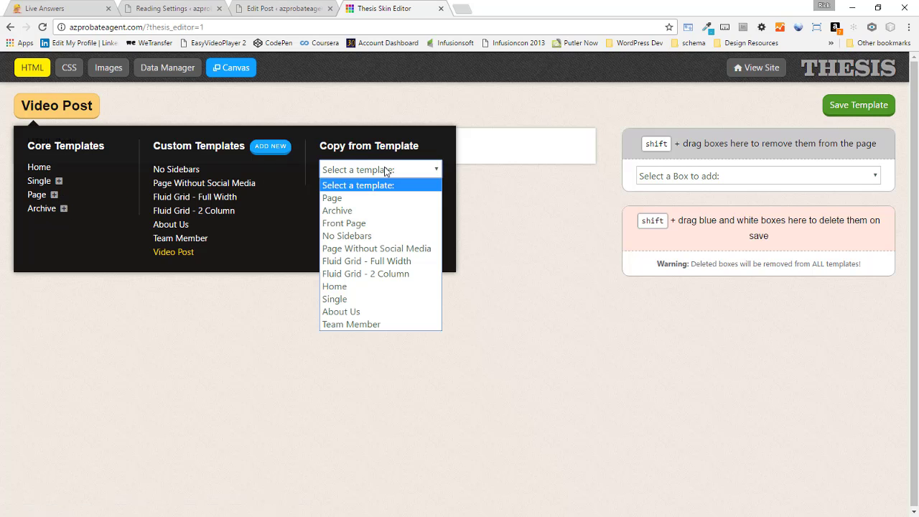
click(348, 298)
click(358, 198)
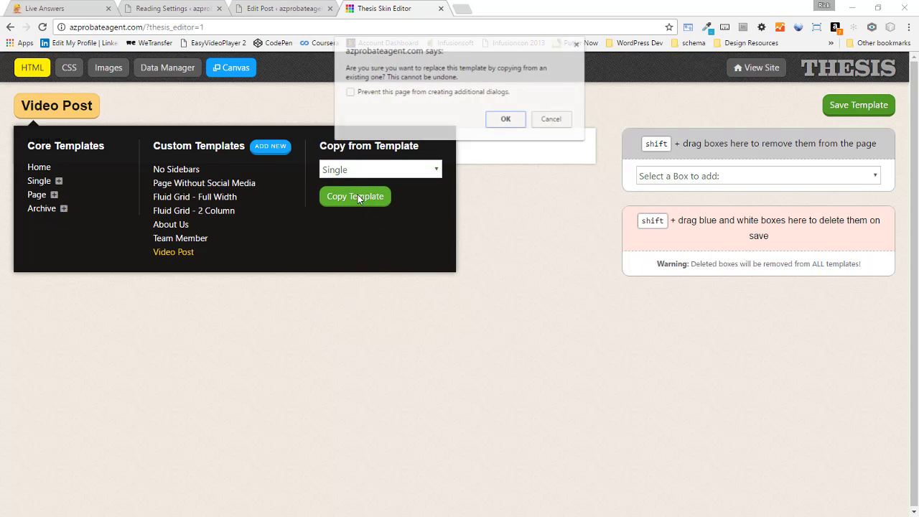
click(510, 118)
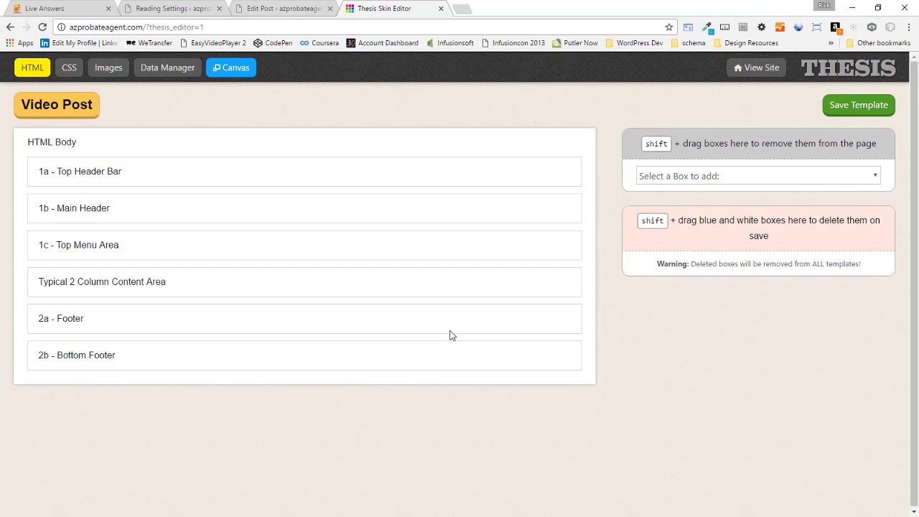
- Add a new BYOB Video Box to the Video Post template's available boxes
click(747, 175)
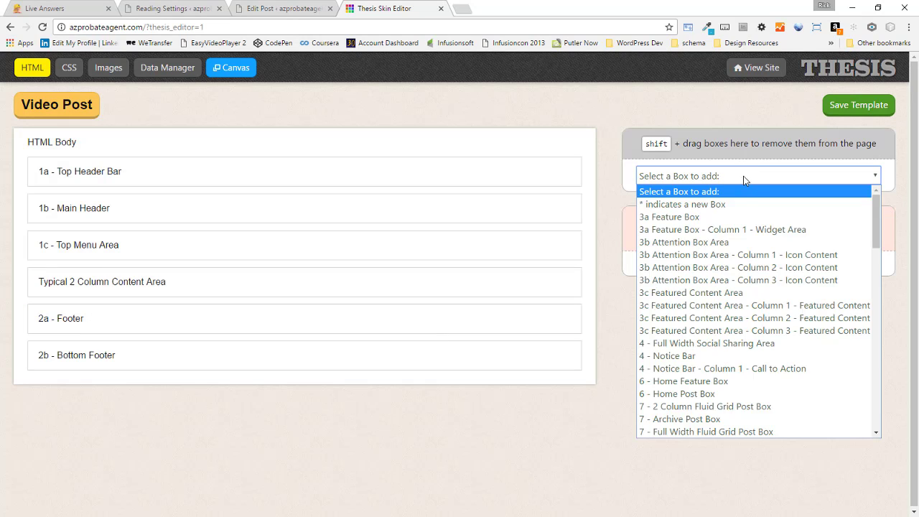
scroll(744, 209, down, 10)
scroll(742, 211, up, 5)
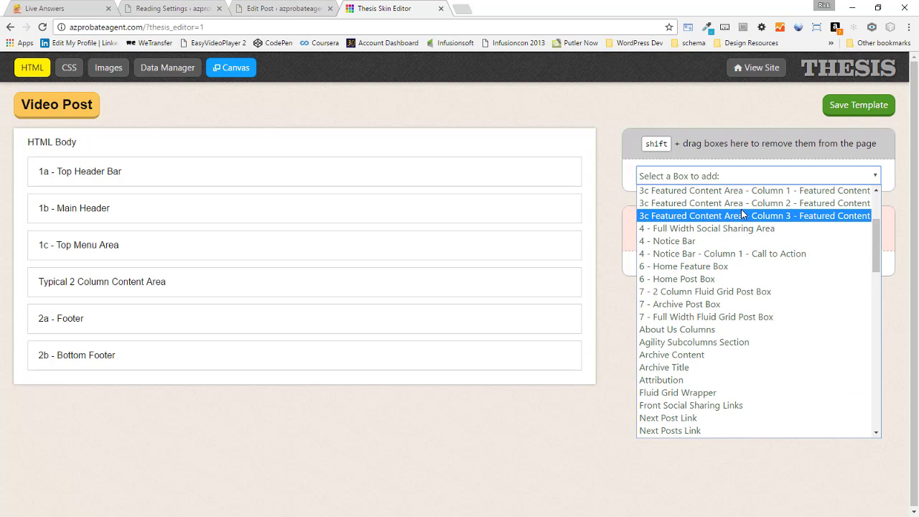
scroll(741, 213, down, 12)
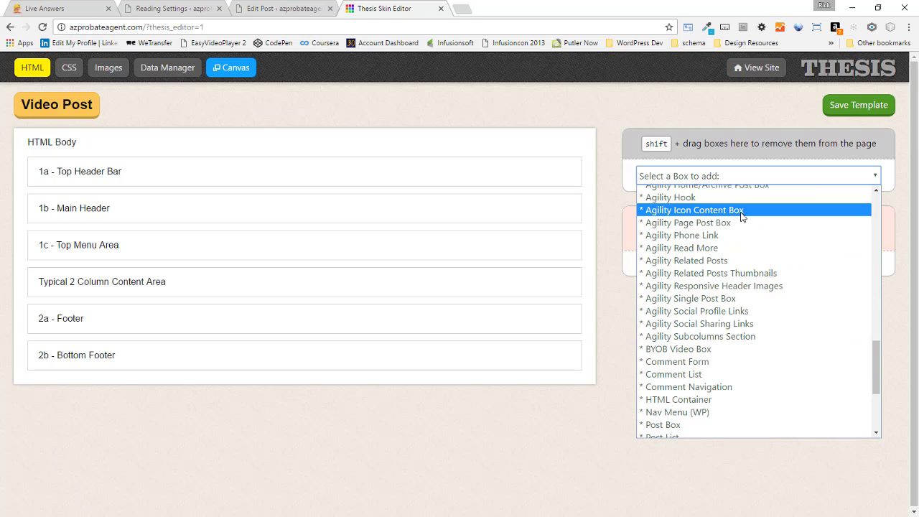
scroll(742, 214, down, 4)
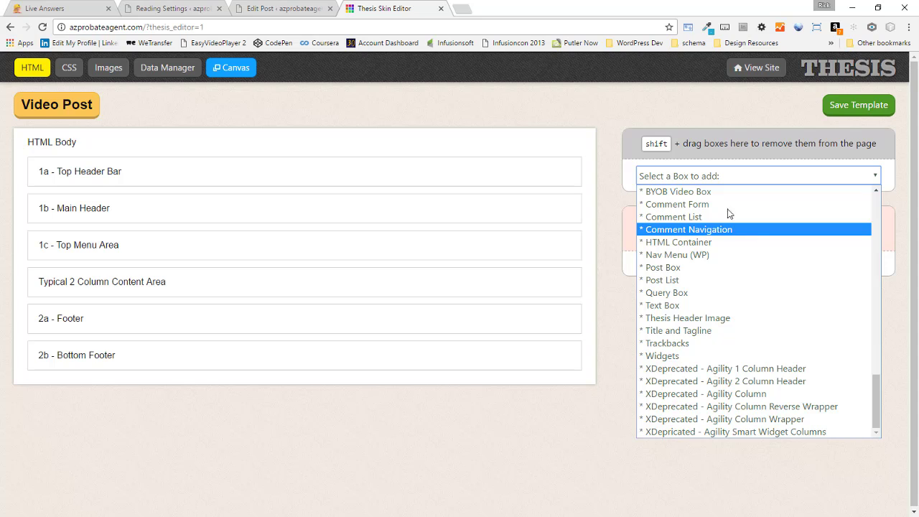
scroll(729, 213, up, 3)
click(707, 303)
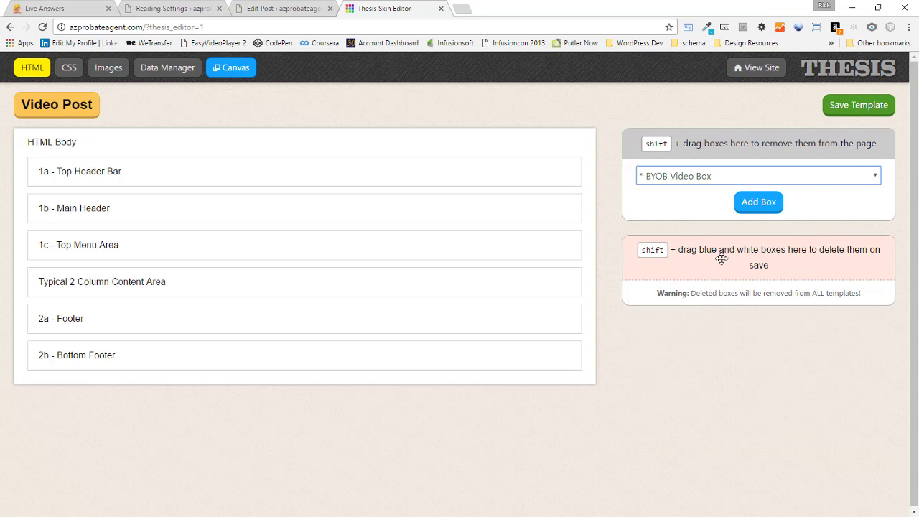
click(756, 201)
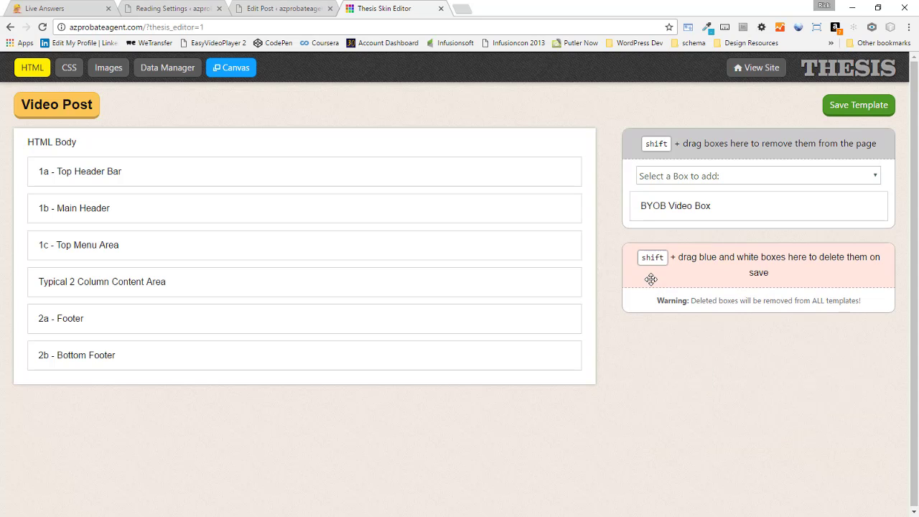
- Place the BYOB Video Box first inside 5 - Single Post Box in Column 1 of the Typical 2 Column Content Area
click(564, 287)
click(555, 314)
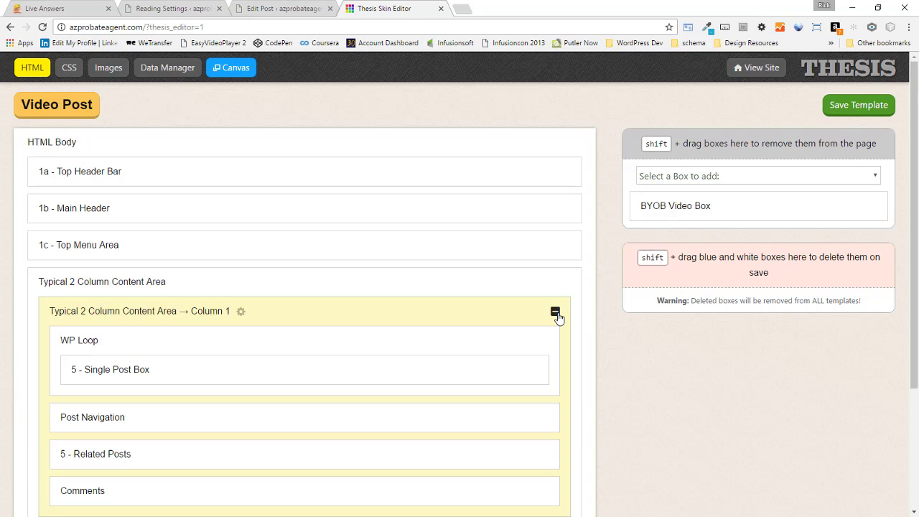
scroll(593, 315, down, 2)
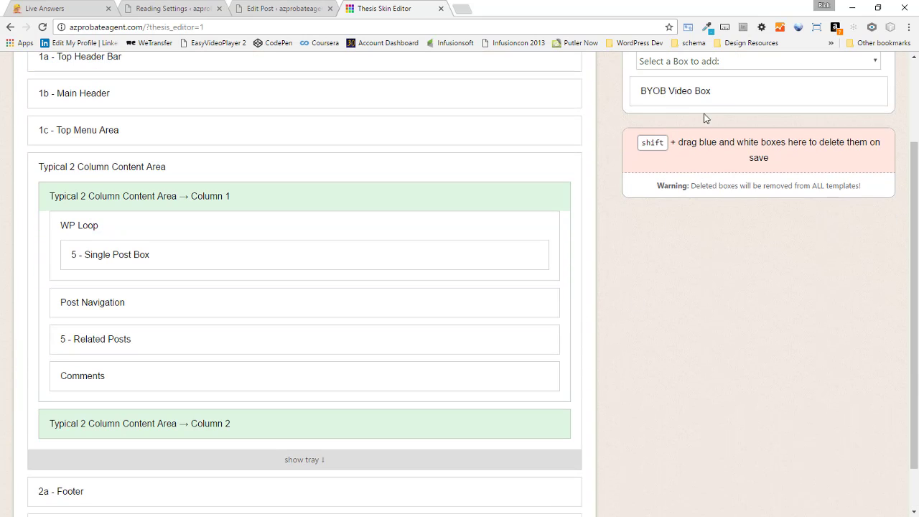
drag(755, 89, 302, 251)
click(533, 256)
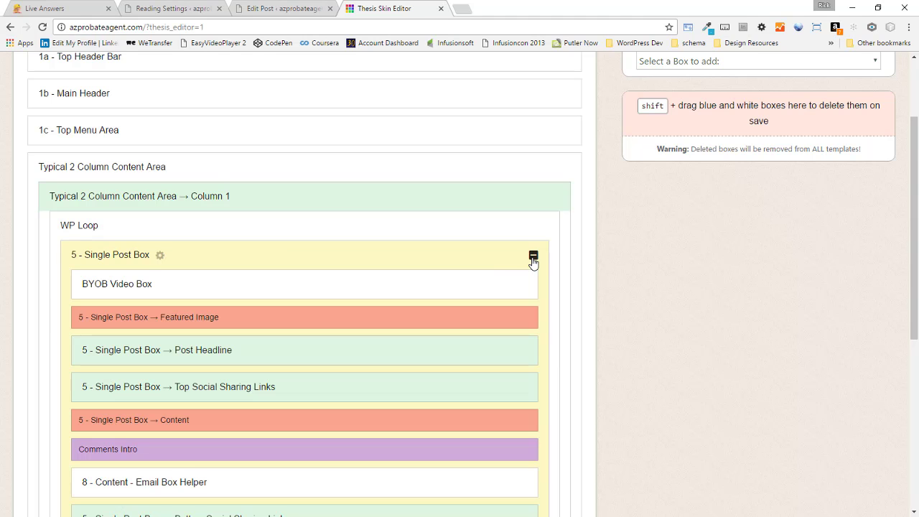
- Check the Full Transcript element's options and move that element into the BYOB Video Box's tray
click(522, 286)
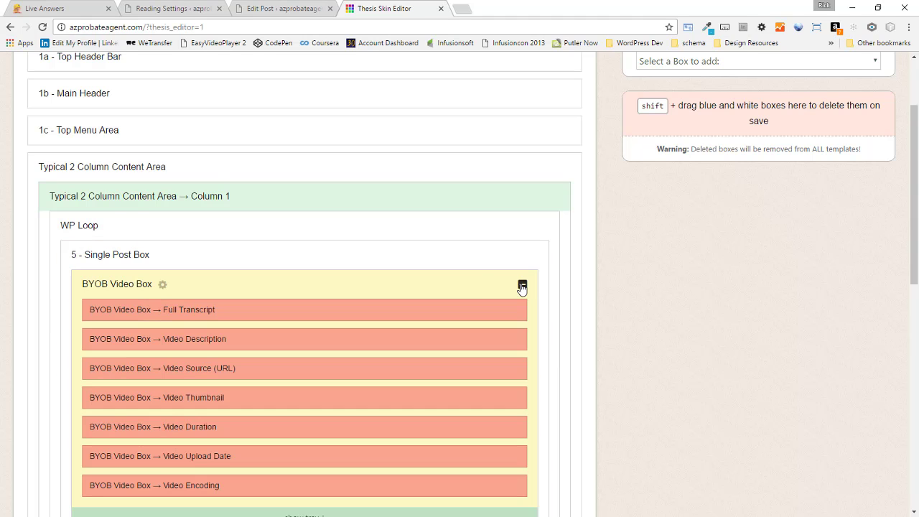
scroll(439, 259, down, 3)
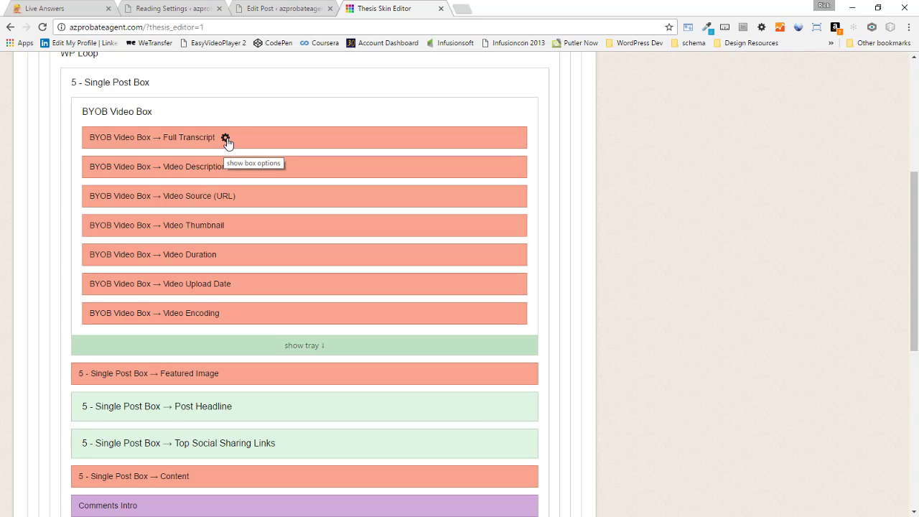
click(226, 140)
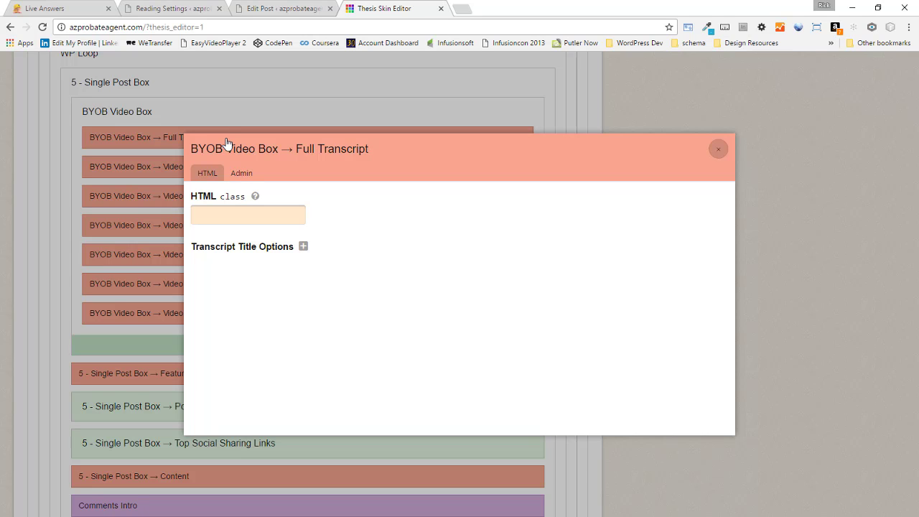
click(719, 150)
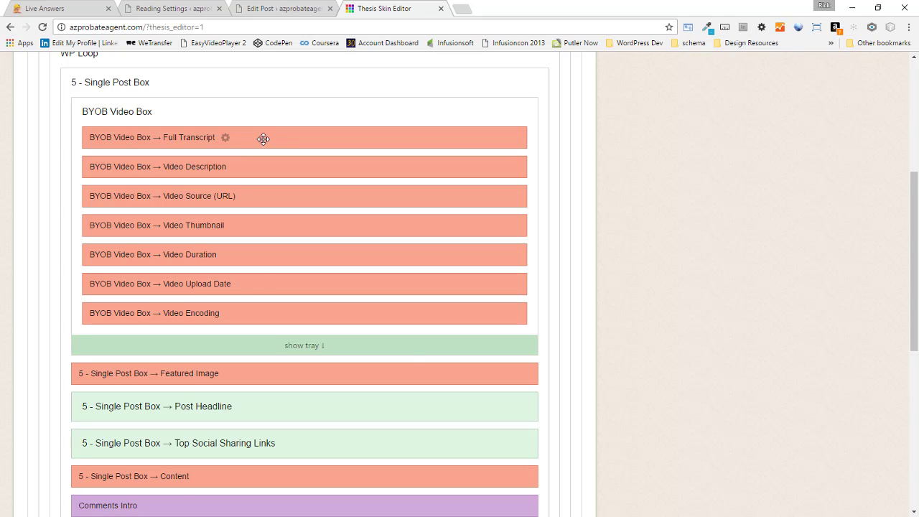
drag(263, 138, 263, 357)
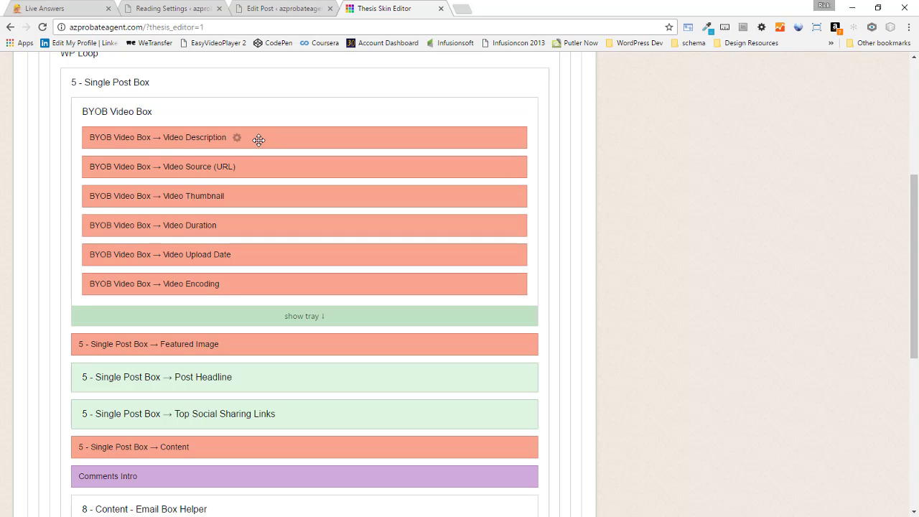
click(310, 319)
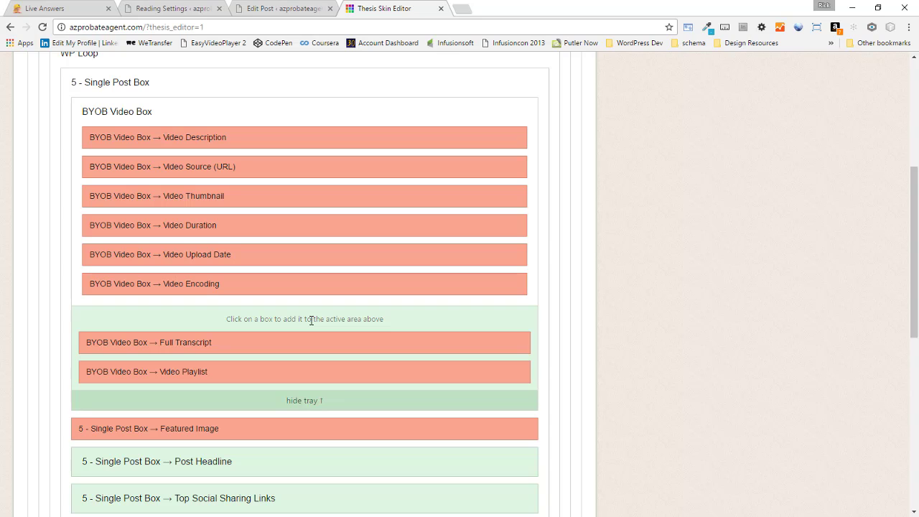
click(305, 401)
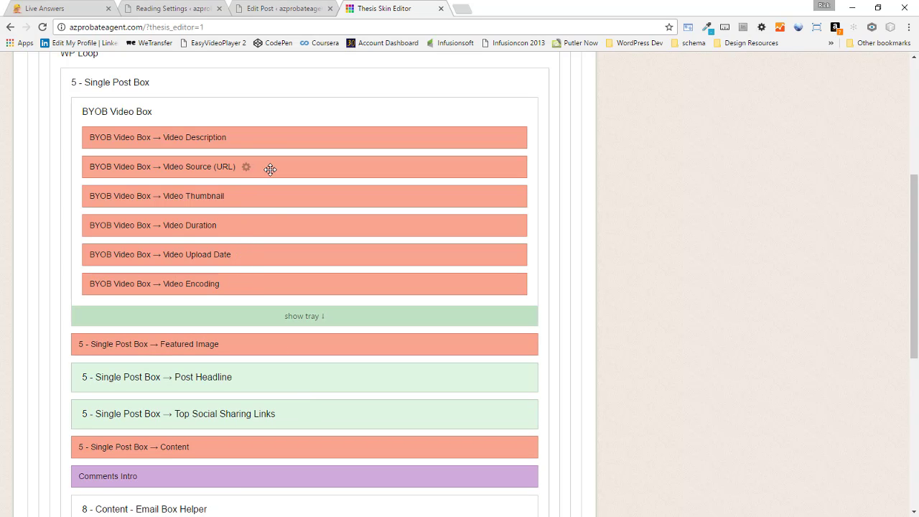
- Move Video Source (URL) above Video Description in the BYOB Video Box and check the Video Source options
drag(271, 169, 267, 139)
click(245, 136)
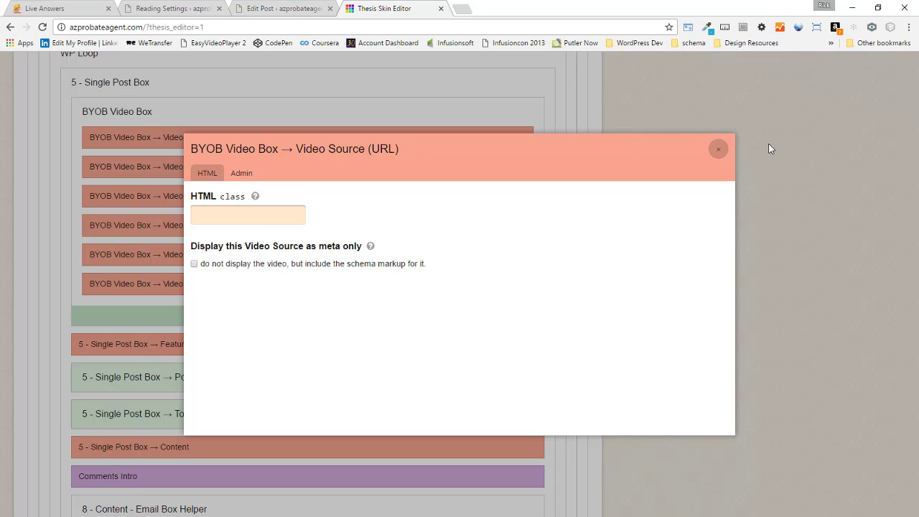
click(717, 153)
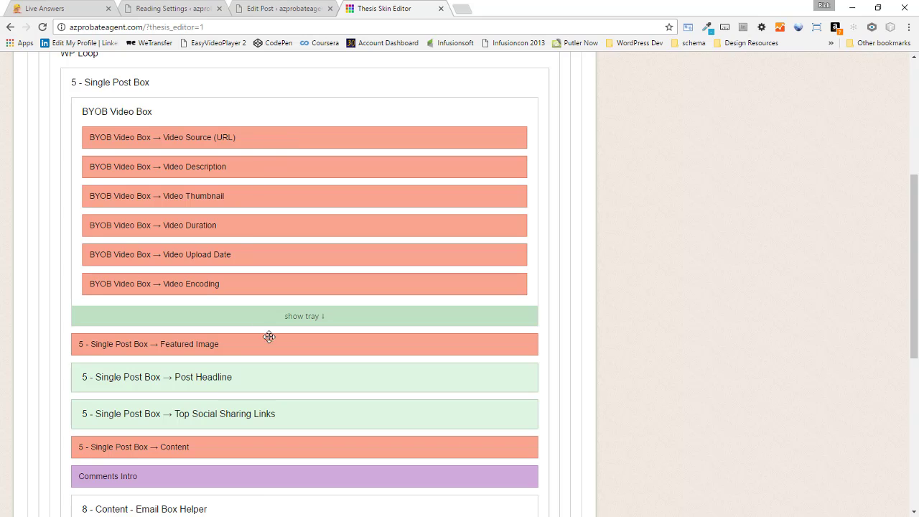
scroll(283, 324, down, 2)
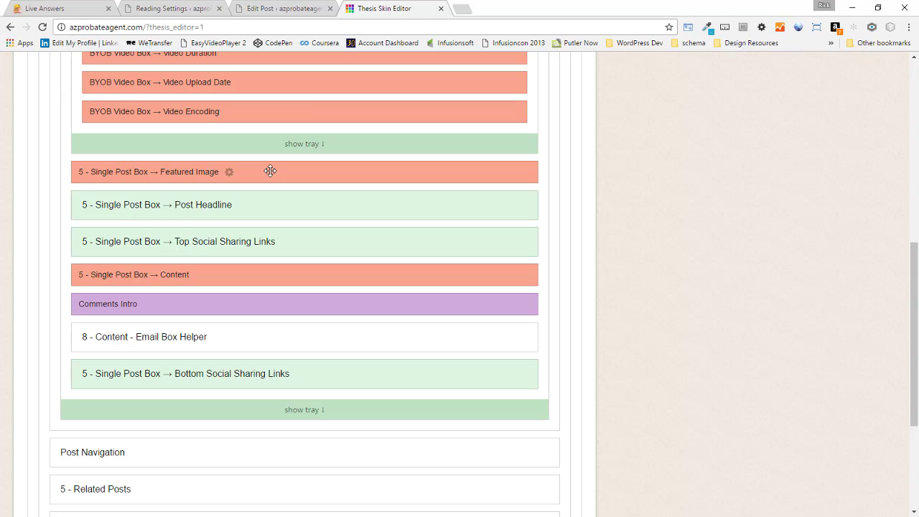
- Move the Featured Image element out of 5 - Single Post Box's active elements into that box's tray
drag(270, 171, 291, 408)
scroll(306, 249, up, 1)
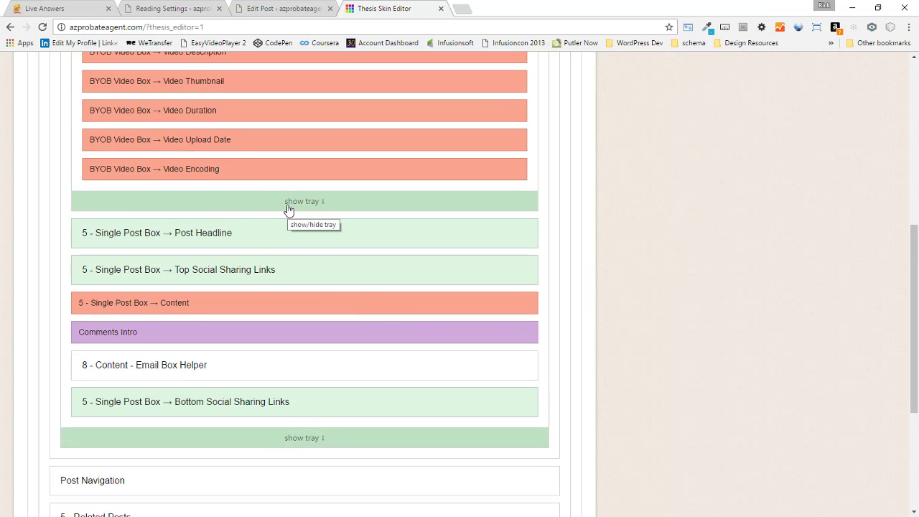
scroll(282, 269, up, 1)
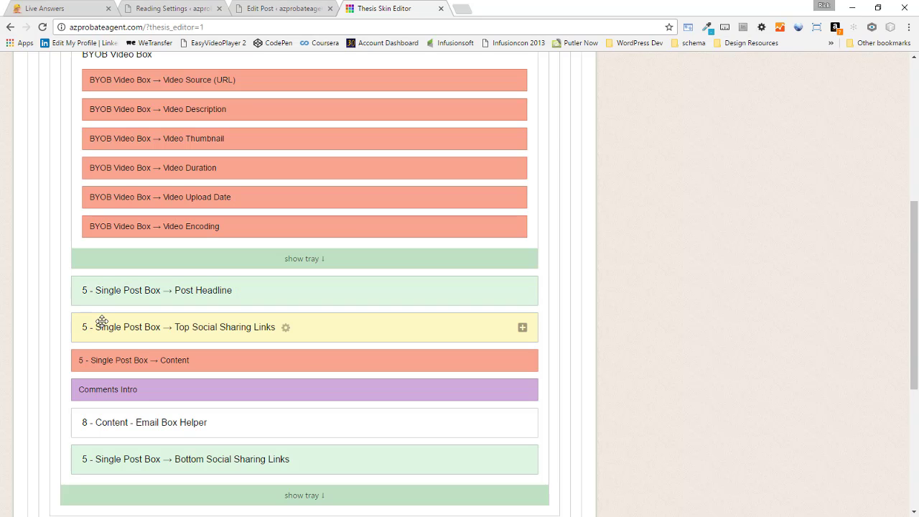
- Move Post Headline and Top Social Sharing Links to the start of the BYOB Video Box, with Post Headline first
scroll(137, 324, up, 1)
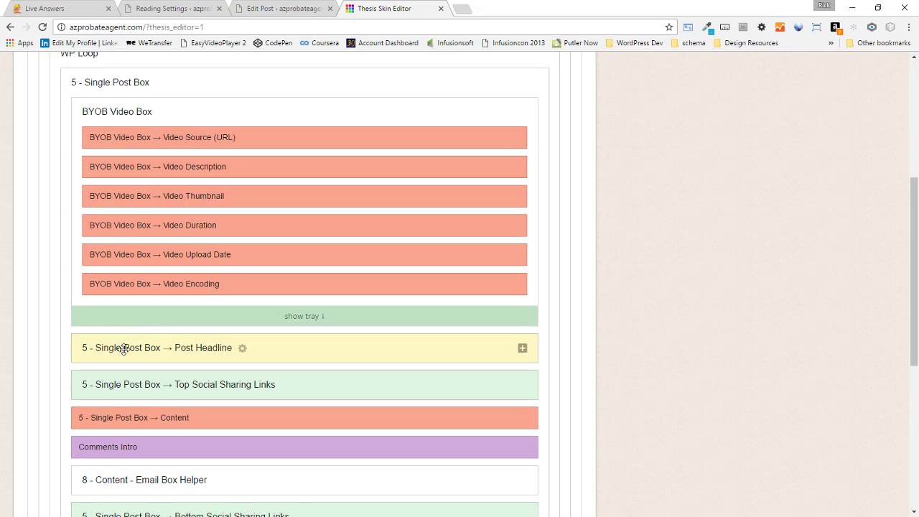
drag(117, 349, 137, 116)
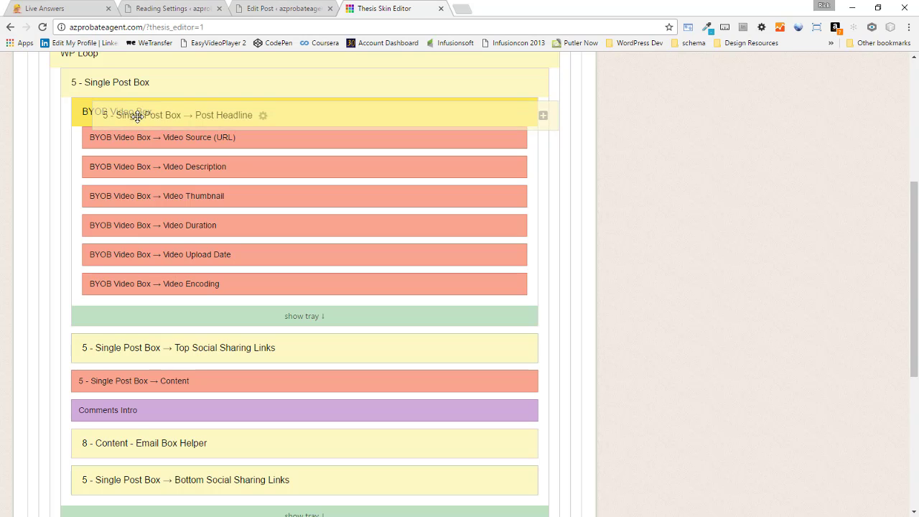
drag(137, 116, 134, 112)
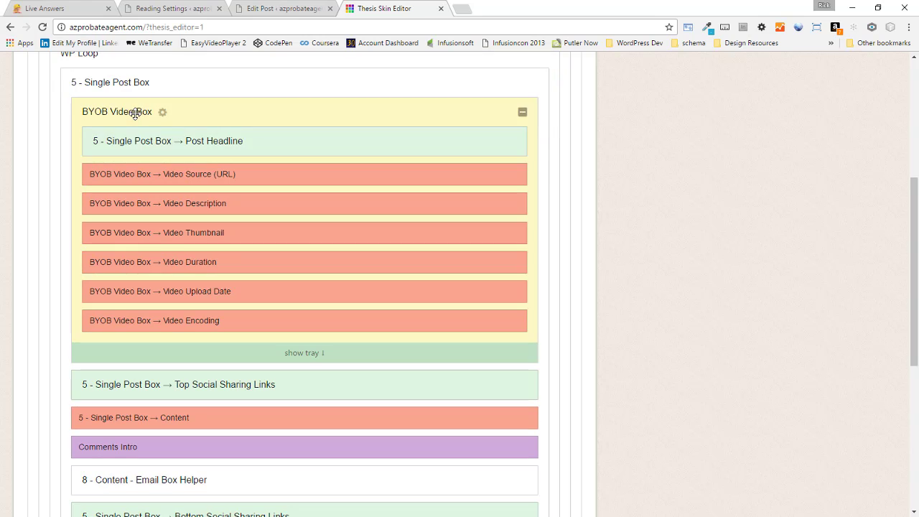
drag(185, 380, 201, 151)
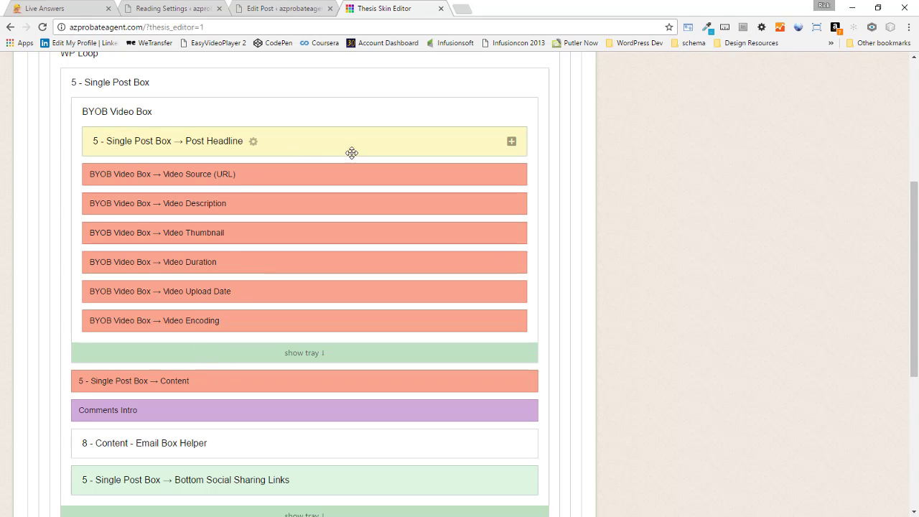
click(510, 143)
drag(143, 167, 166, 113)
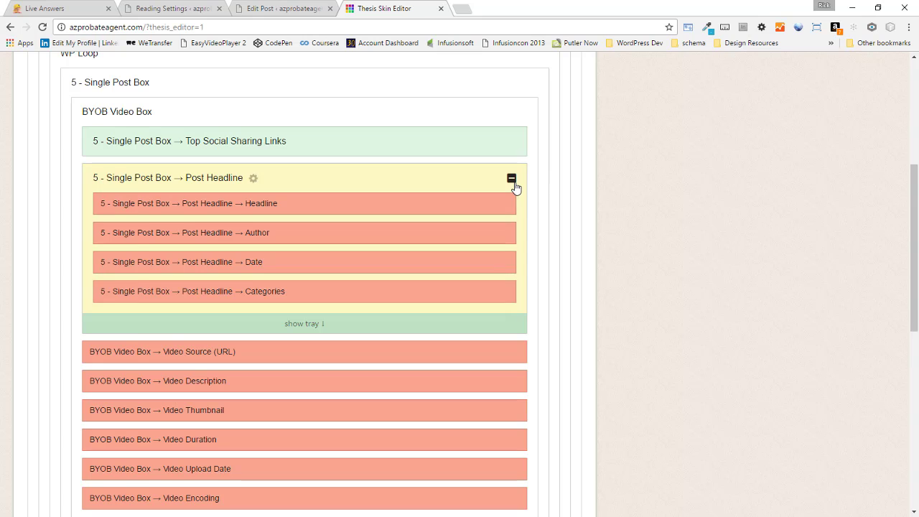
click(510, 179)
drag(223, 138, 218, 186)
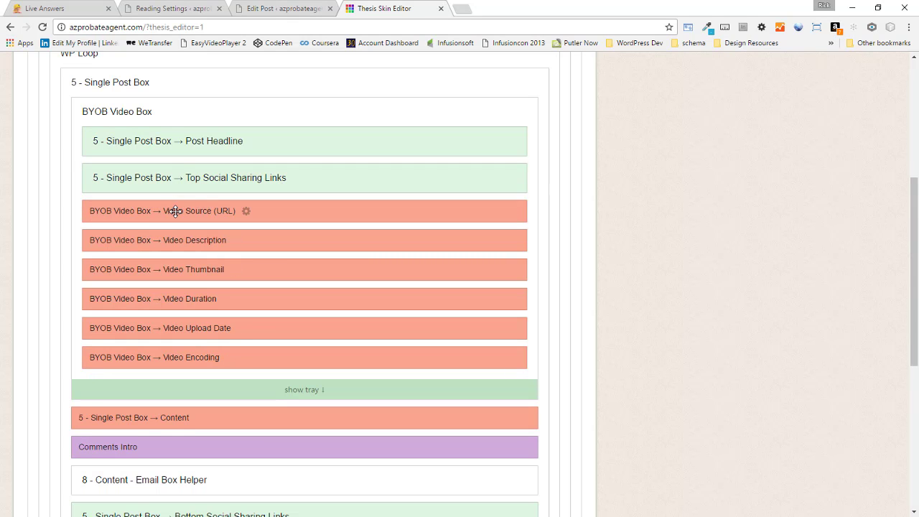
- Order Video Description and Video Source (URL) between Post Headline and Top Social Sharing Links, and check the Video Description options
drag(175, 211, 182, 119)
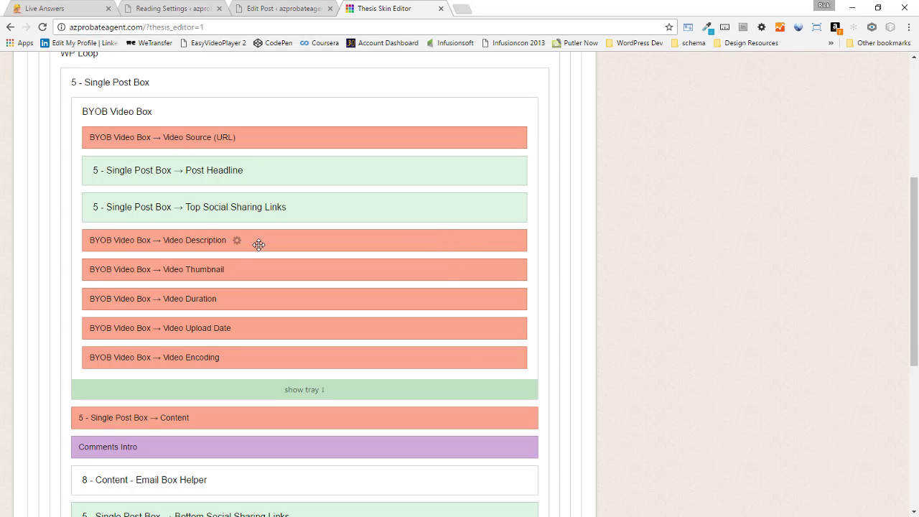
drag(263, 244, 264, 161)
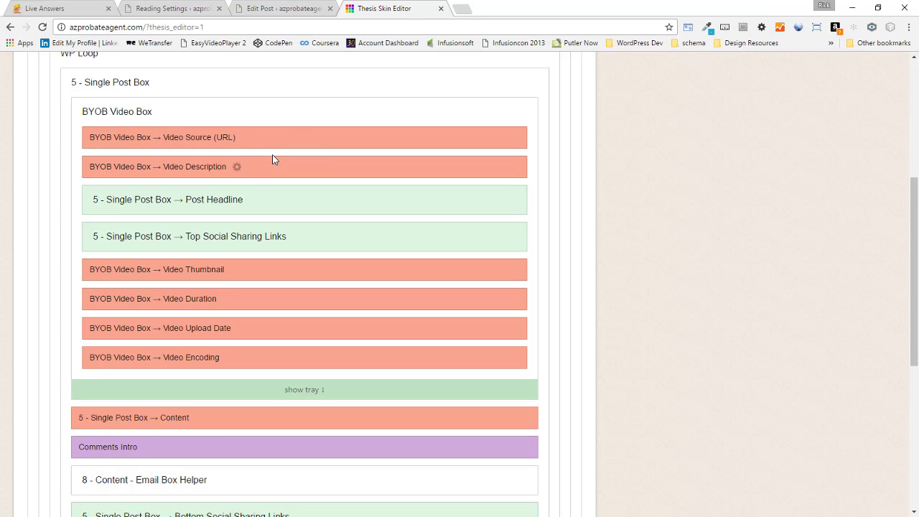
drag(284, 138, 288, 206)
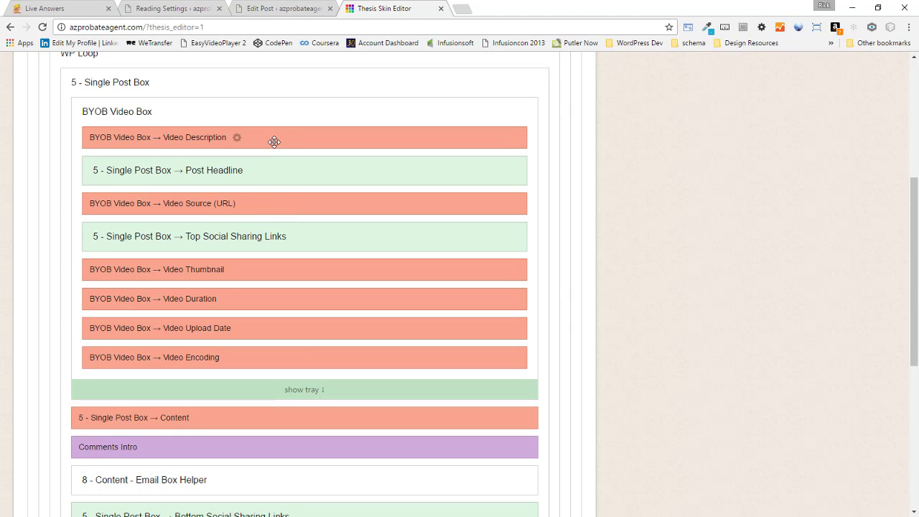
drag(273, 147, 267, 188)
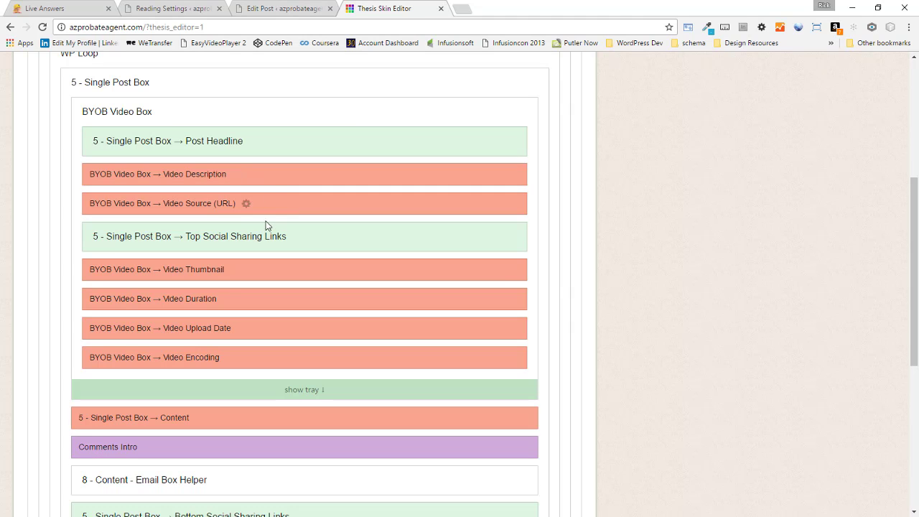
click(240, 177)
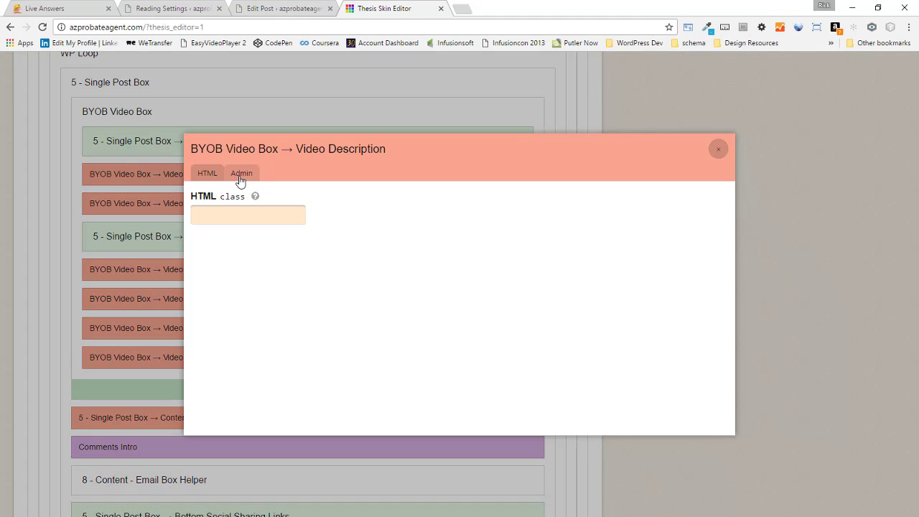
click(718, 151)
- Set the BYOB Video Box's Video Thumbnail and Video Duration elements to output as meta only
scroll(362, 176, down, 2)
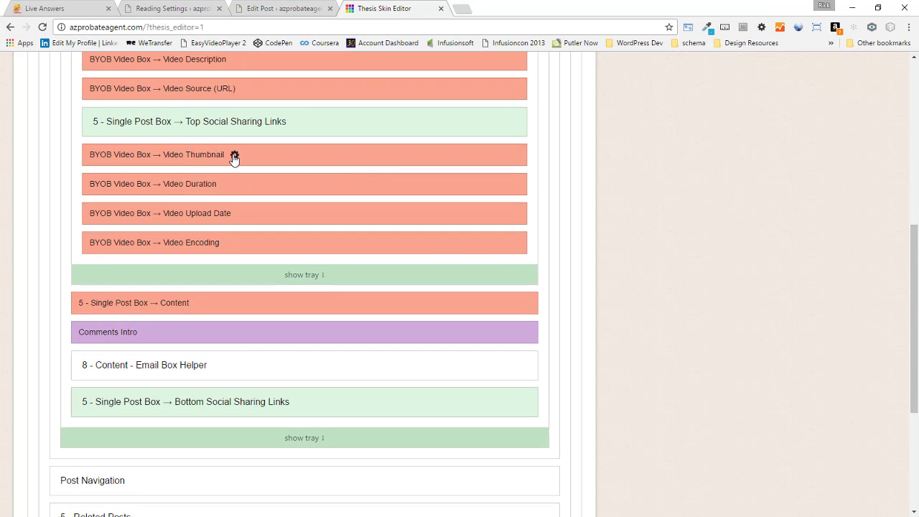
click(236, 155)
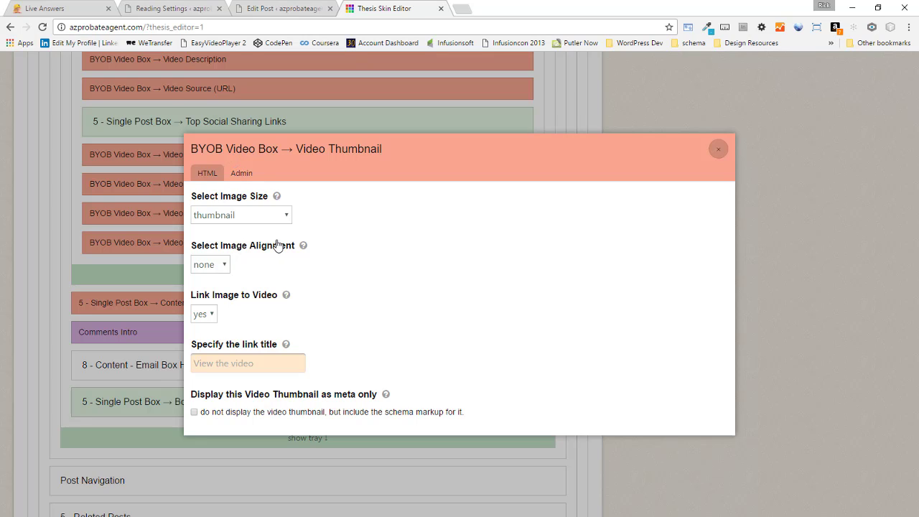
click(194, 414)
click(718, 150)
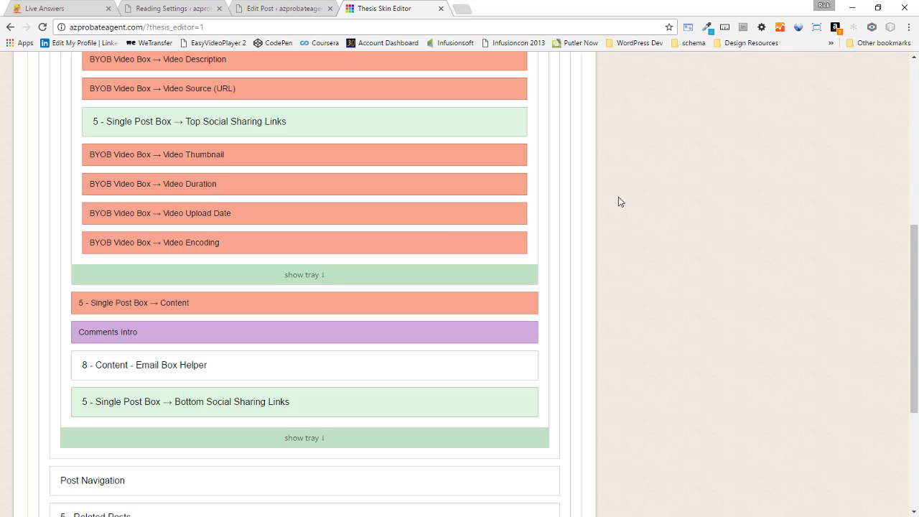
click(227, 185)
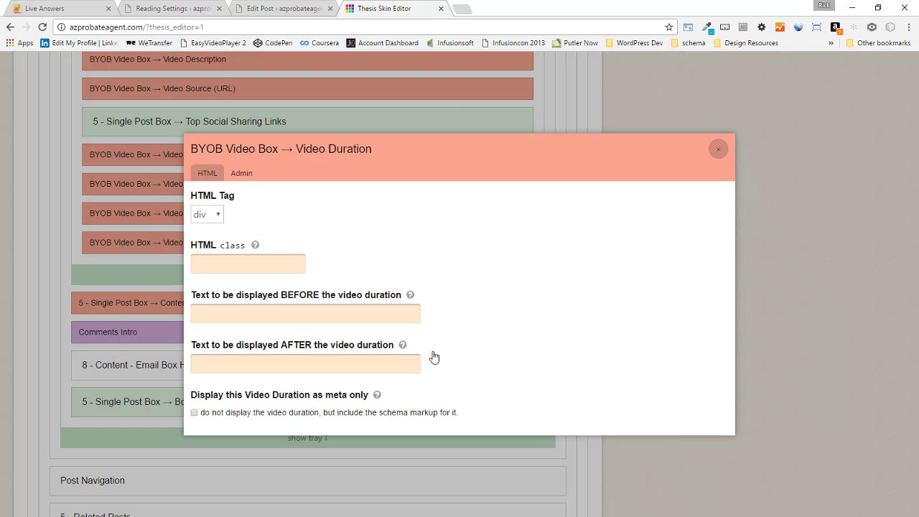
click(193, 413)
click(718, 150)
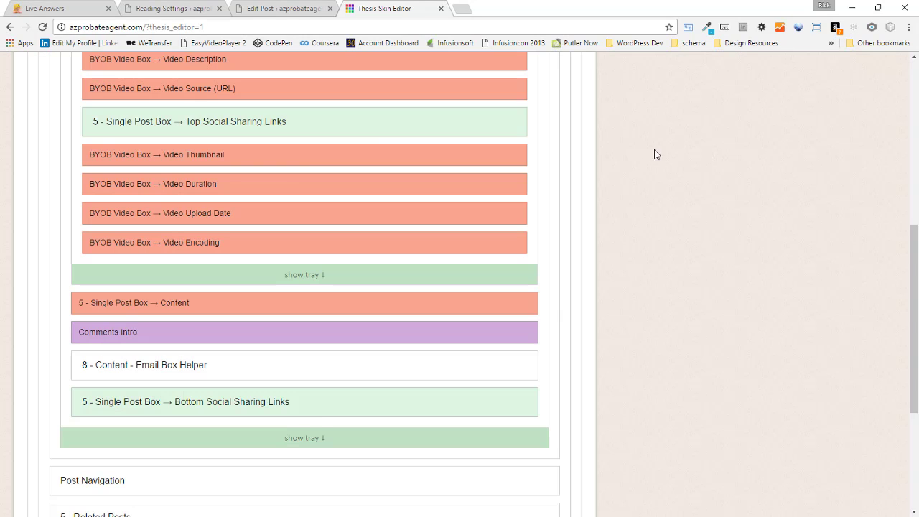
- Set the BYOB Video Box's Video Upload Date and Video Encoding elements to output as meta only
click(241, 215)
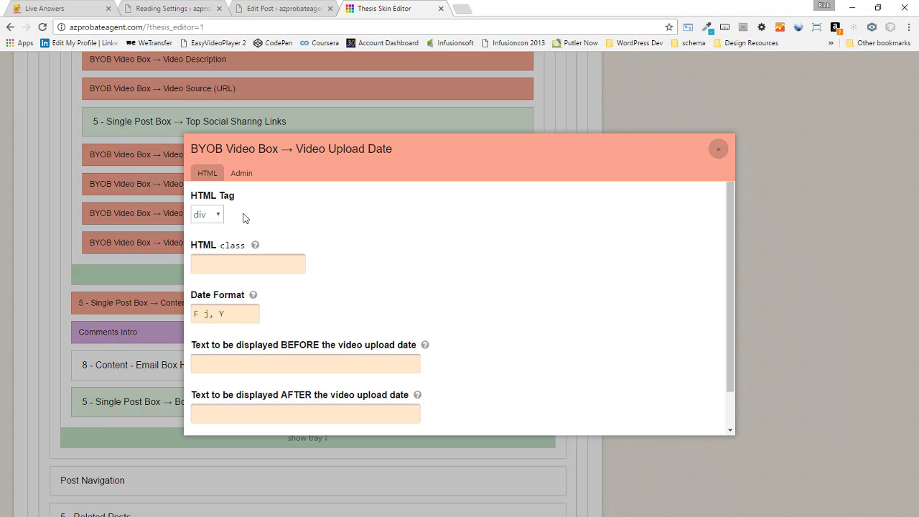
scroll(300, 338, down, 1)
click(193, 421)
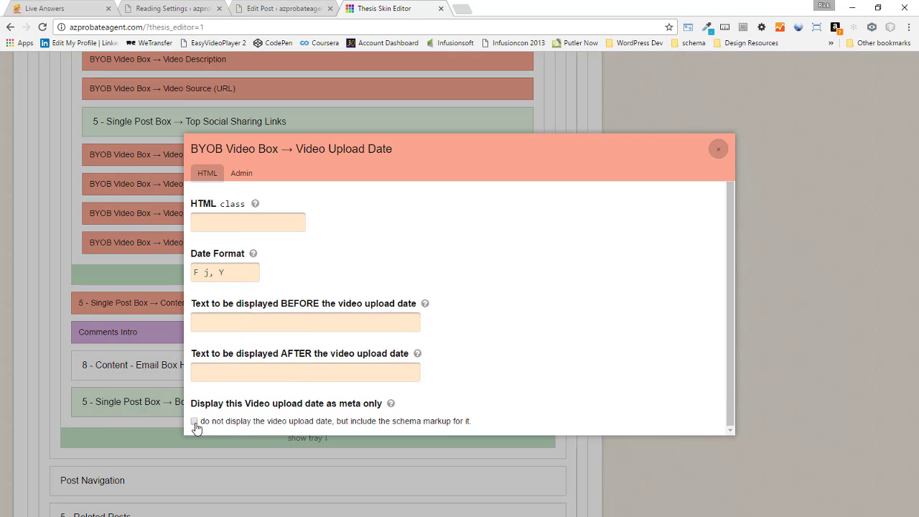
click(718, 149)
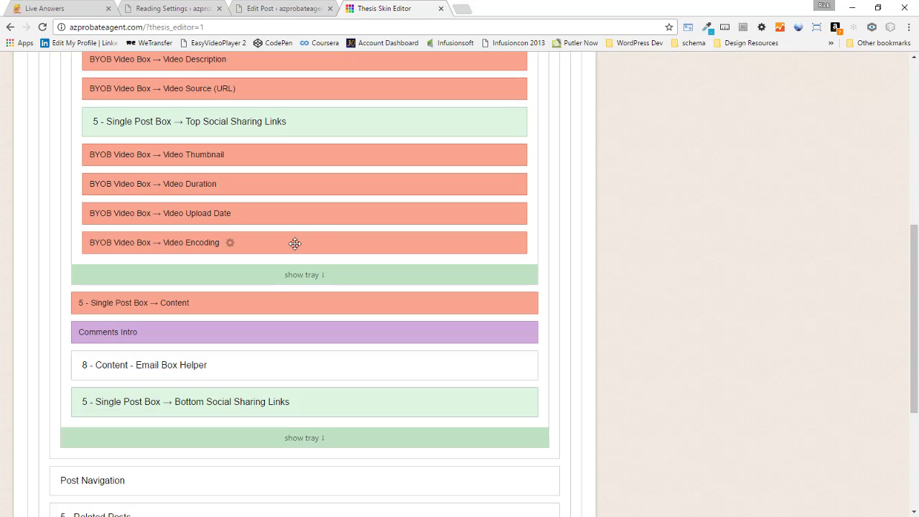
click(230, 243)
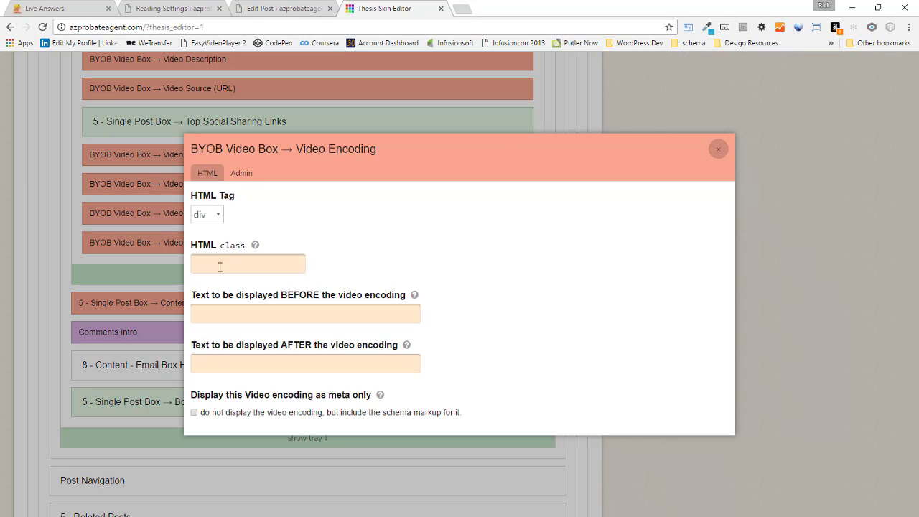
click(194, 413)
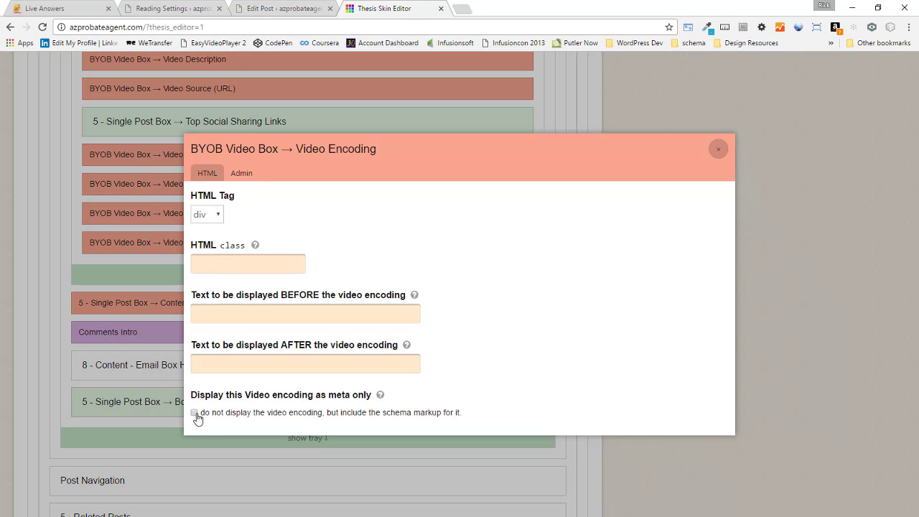
click(718, 149)
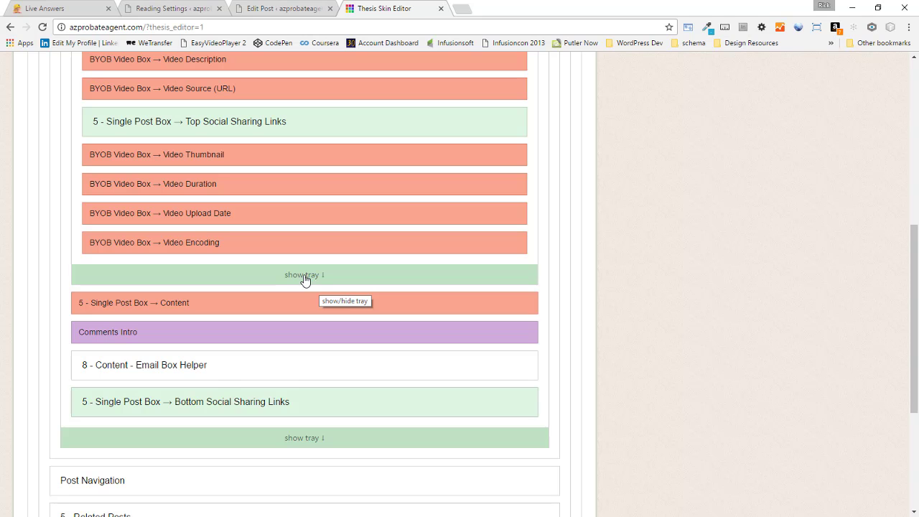
- Save the Video Post template and review the element order in its BYOB Video Box
scroll(305, 280, up, 2)
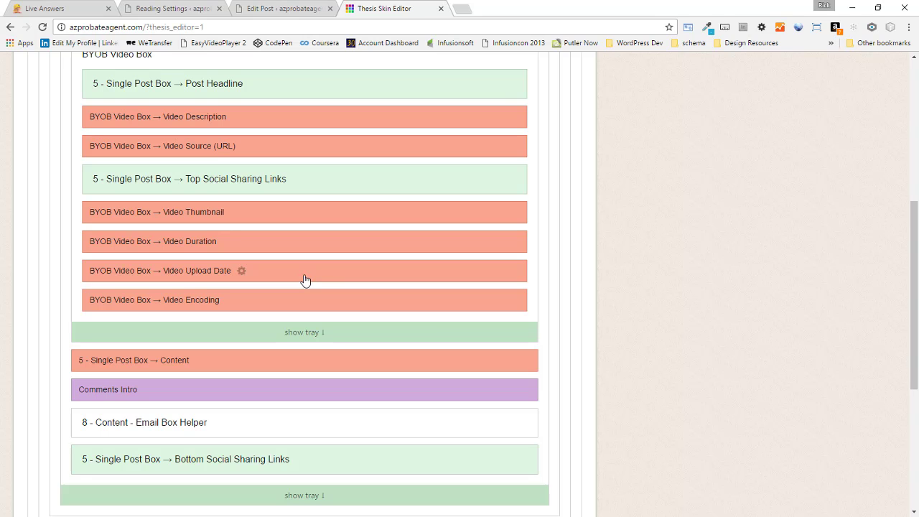
scroll(309, 279, up, 3)
scroll(776, 165, up, 3)
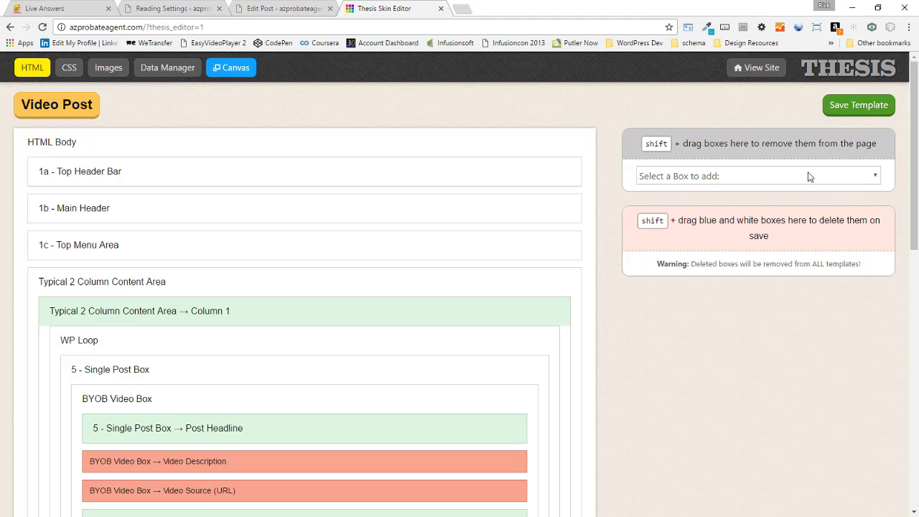
click(864, 108)
scroll(529, 371, down, 5)
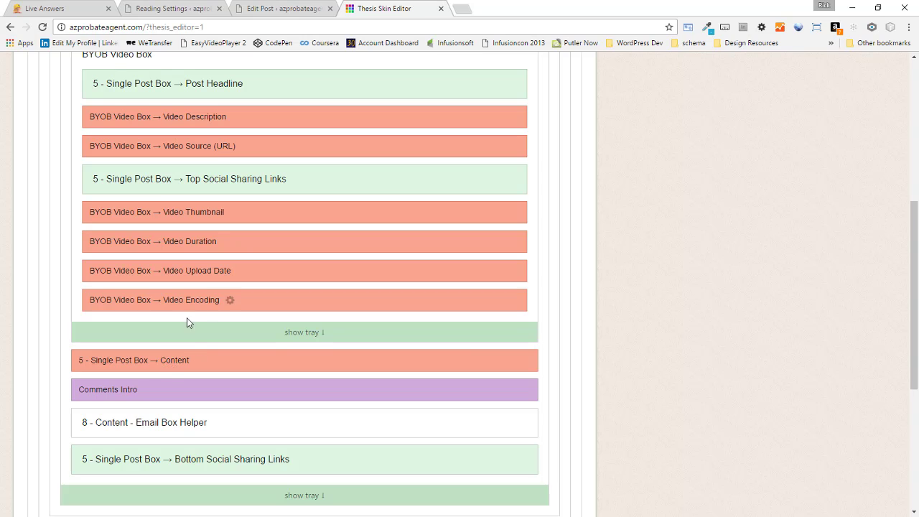
- Reload the post The Executor and Probate Court for editing, assign it the Video Post custom template, and update it
click(295, 9)
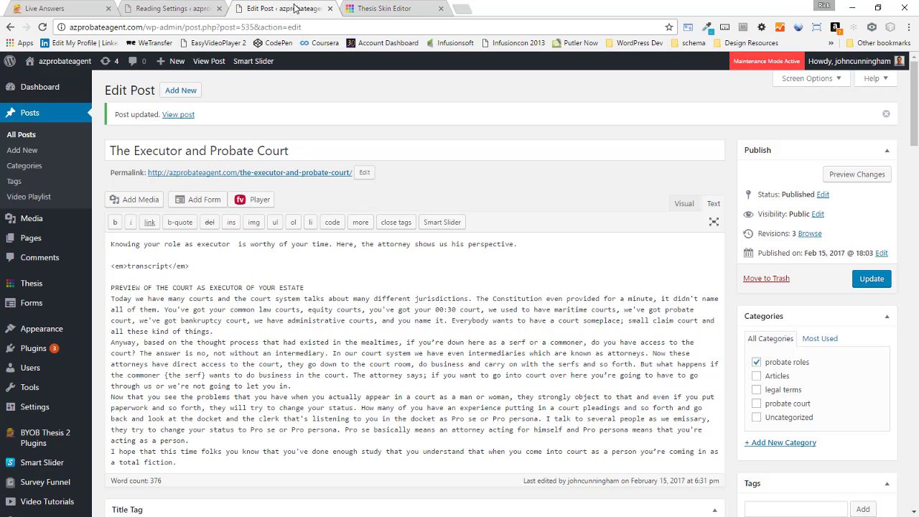
click(43, 28)
scroll(767, 272, down, 5)
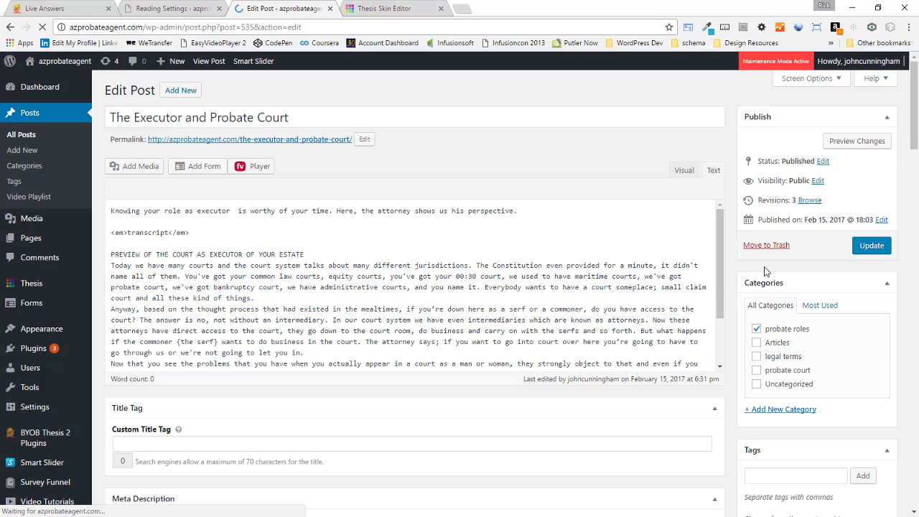
scroll(749, 293, down, 3)
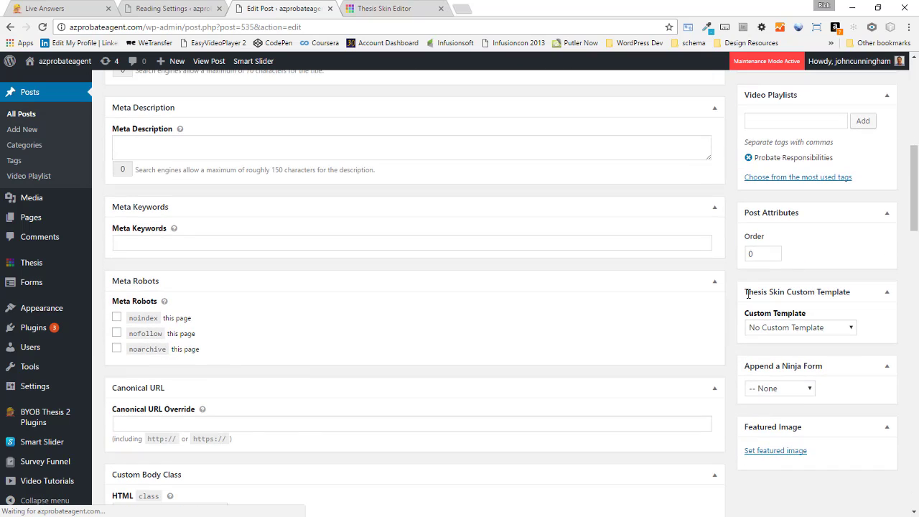
click(833, 329)
click(787, 421)
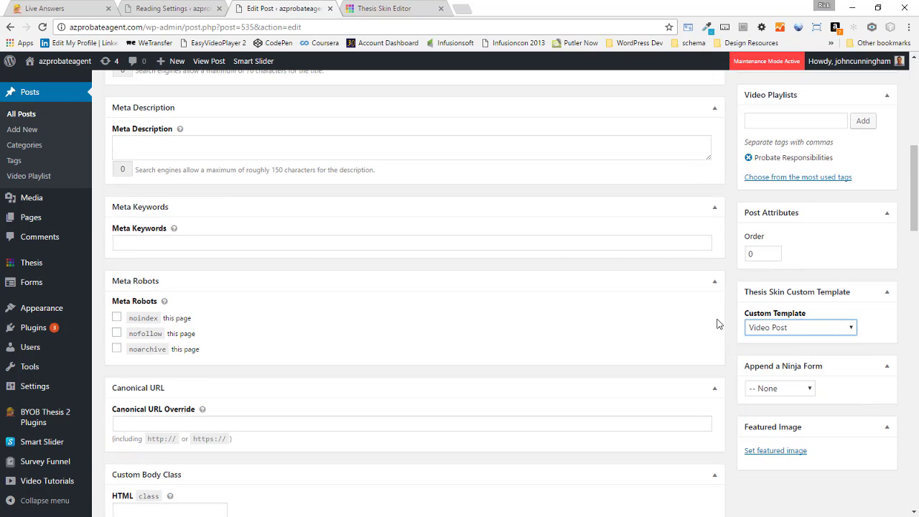
scroll(711, 305, up, 7)
click(872, 245)
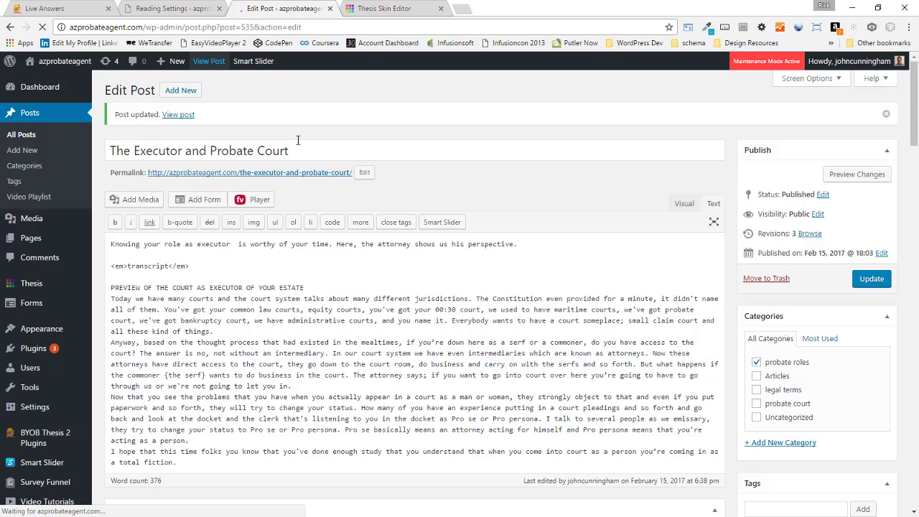
- View the updated post on the site and check the placement of its headline, description, video, sharing links and content
scroll(265, 267, down, 5)
scroll(263, 266, down, 2)
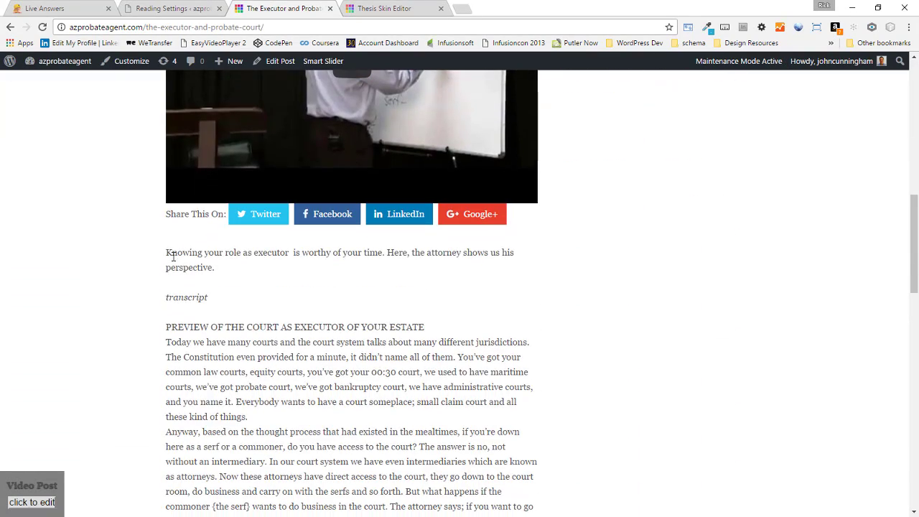
scroll(157, 261, up, 5)
scroll(136, 261, up, 1)
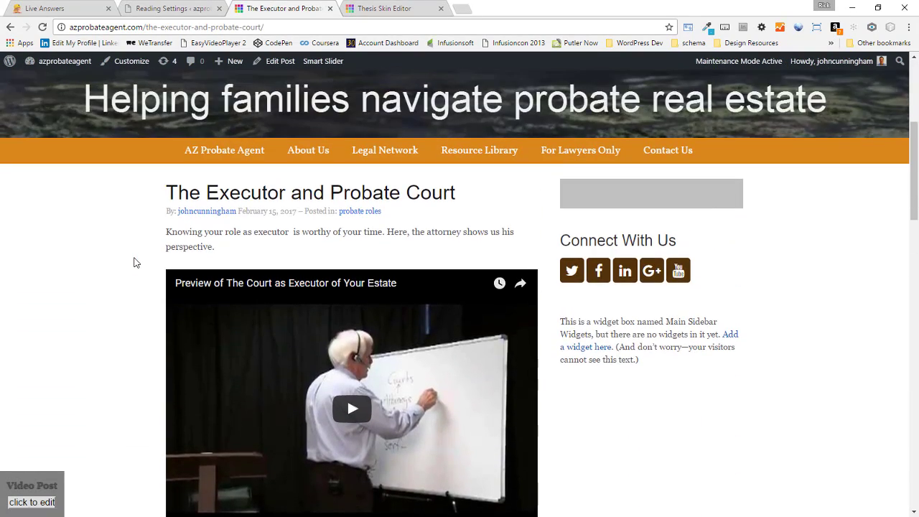
scroll(136, 261, down, 2)
scroll(137, 263, up, 1)
scroll(133, 263, up, 1)
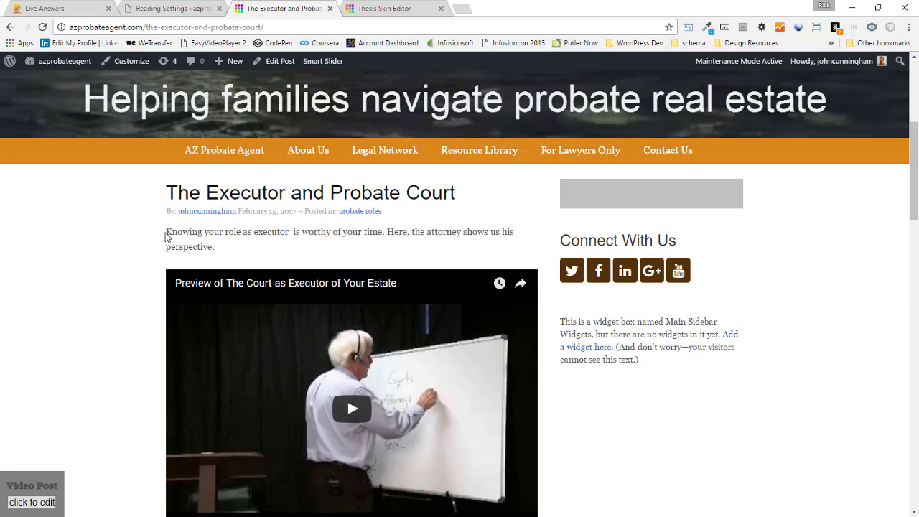
- Compare the video description above the player with the opening paragraph of the post content below the sharing links
drag(166, 231, 202, 247)
scroll(97, 259, down, 3)
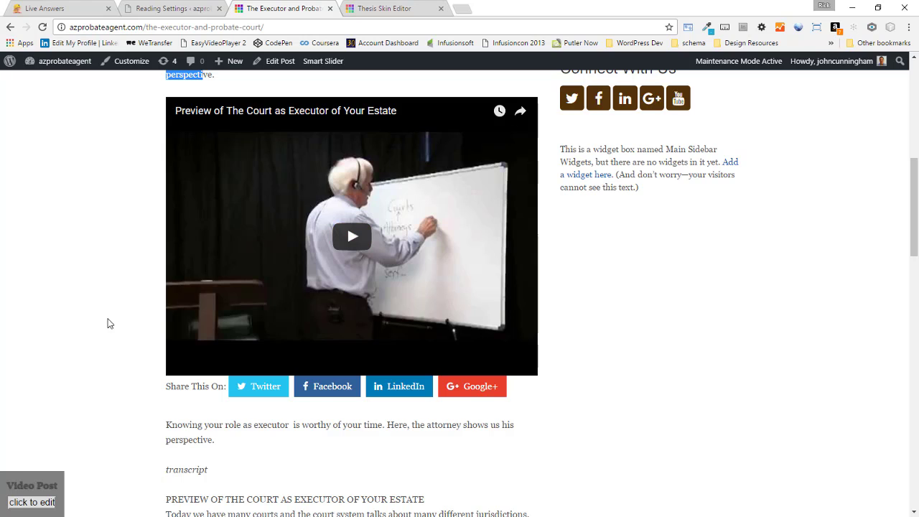
scroll(100, 323, down, 3)
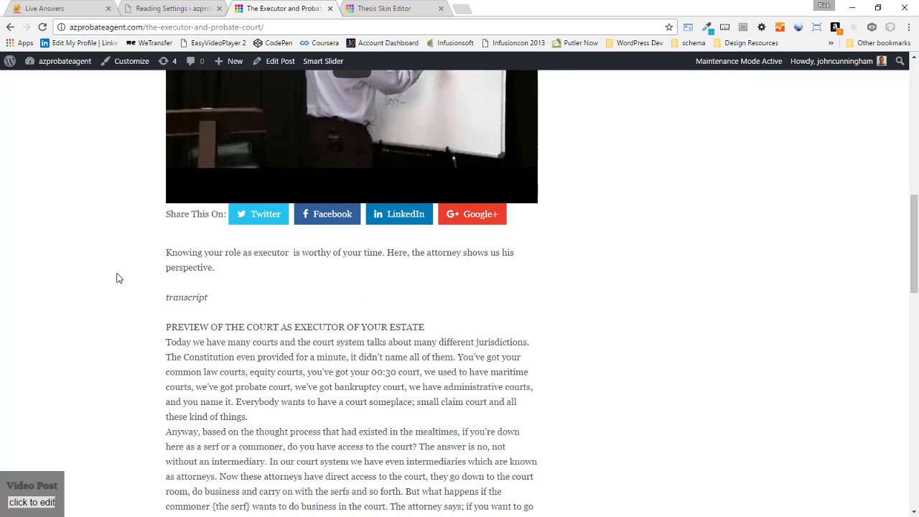
scroll(115, 278, up, 4)
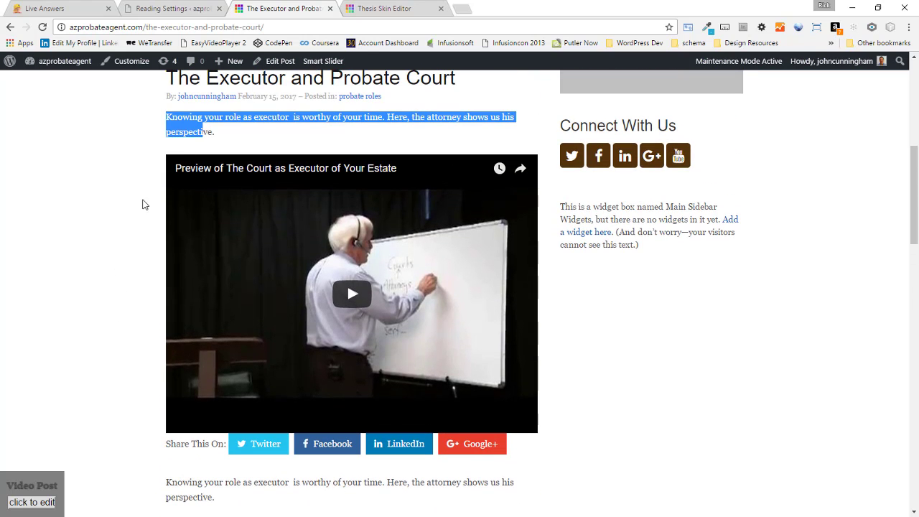
scroll(80, 351, down, 3)
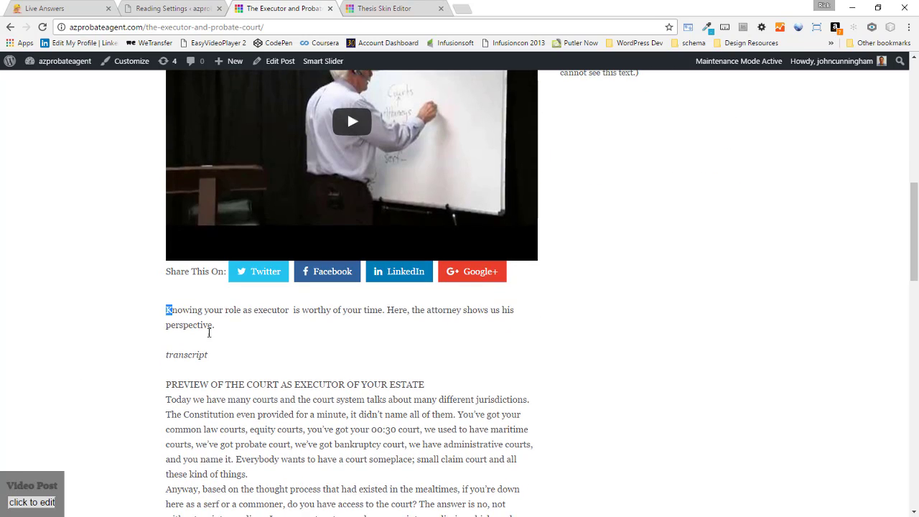
drag(209, 333, 252, 328)
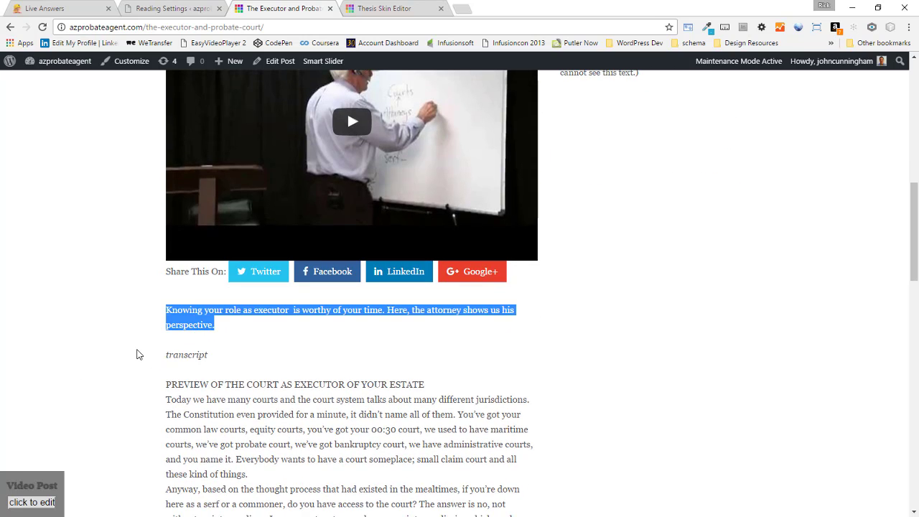
scroll(136, 349, up, 4)
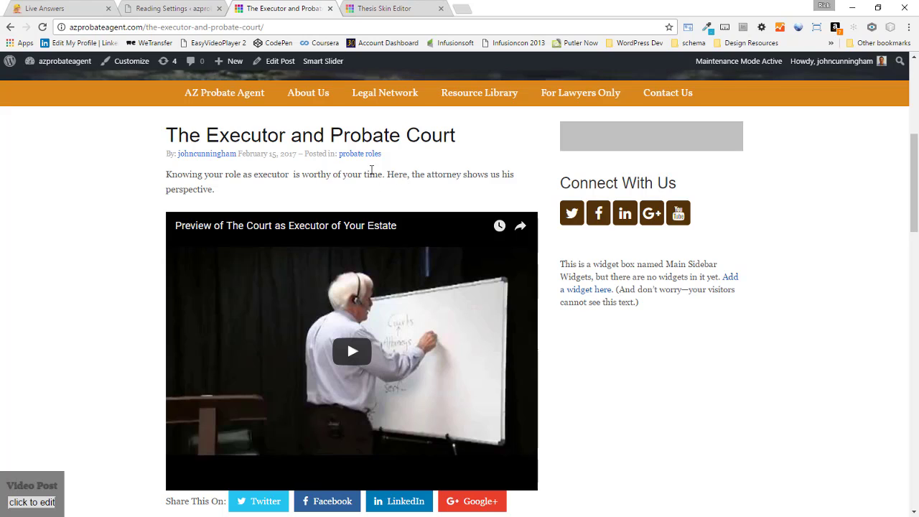
- Inspect the description paragraph's HTML and examine its enclosing article, video_box and post_excerpt elements
right_click(372, 172)
click(403, 317)
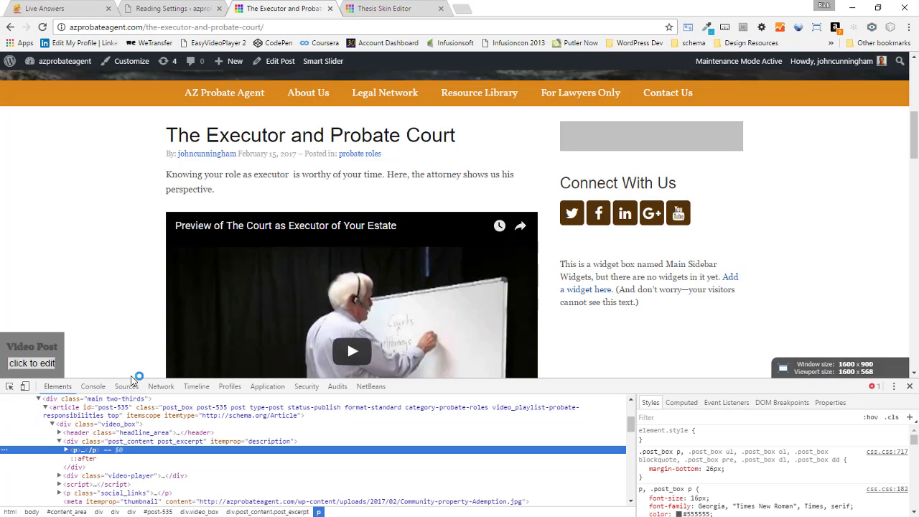
drag(135, 380, 137, 305)
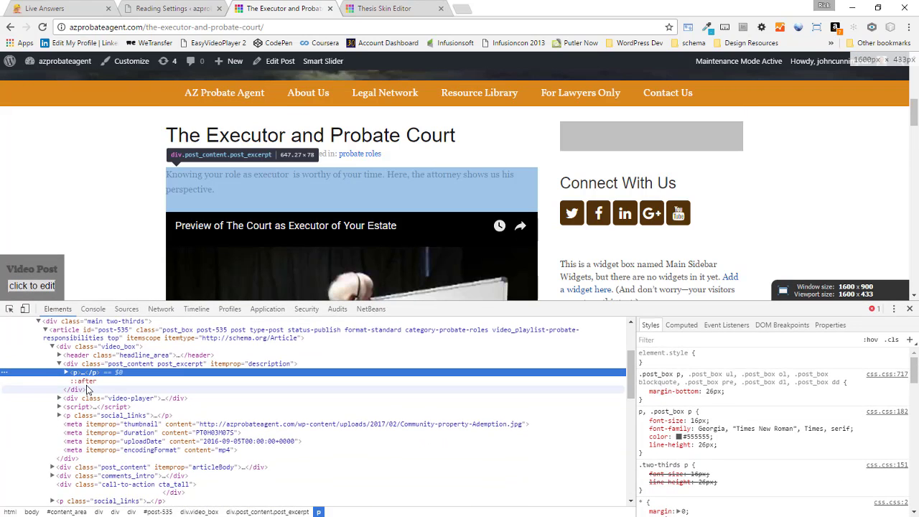
scroll(86, 389, up, 2)
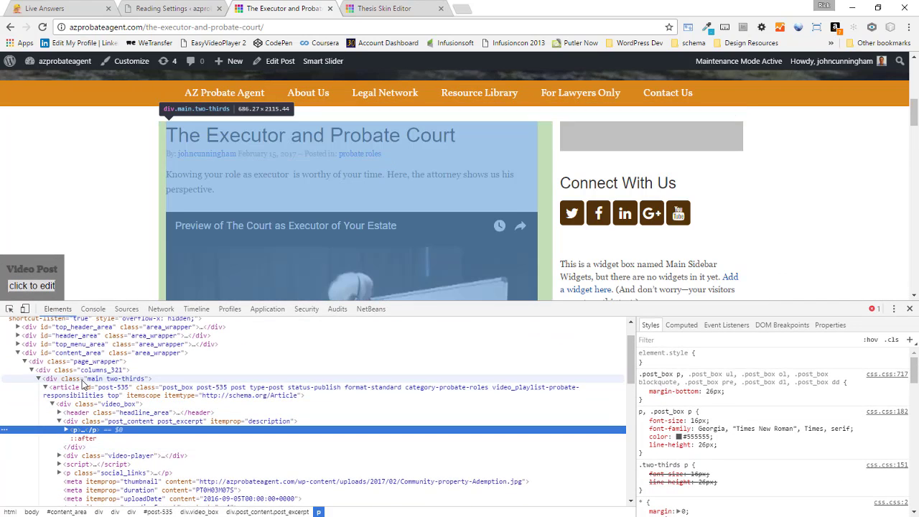
click(84, 395)
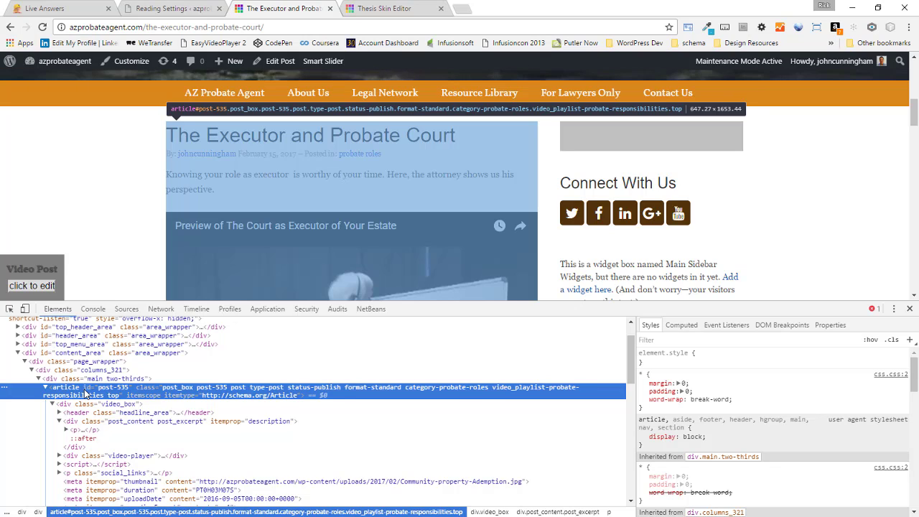
click(87, 404)
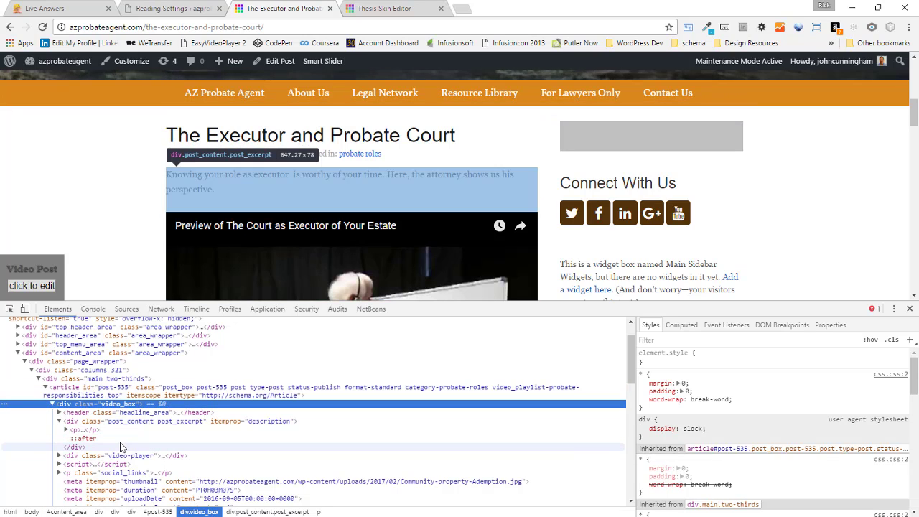
click(86, 426)
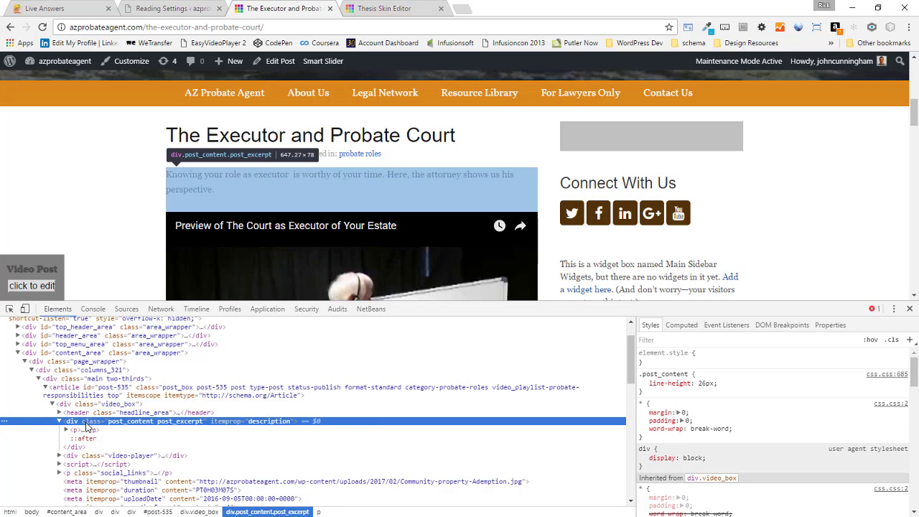
- Expand the video-player element in the page markup and examine the thumbnail, duration, uploadDate and encodingFormat meta tags
scroll(140, 442, down, 2)
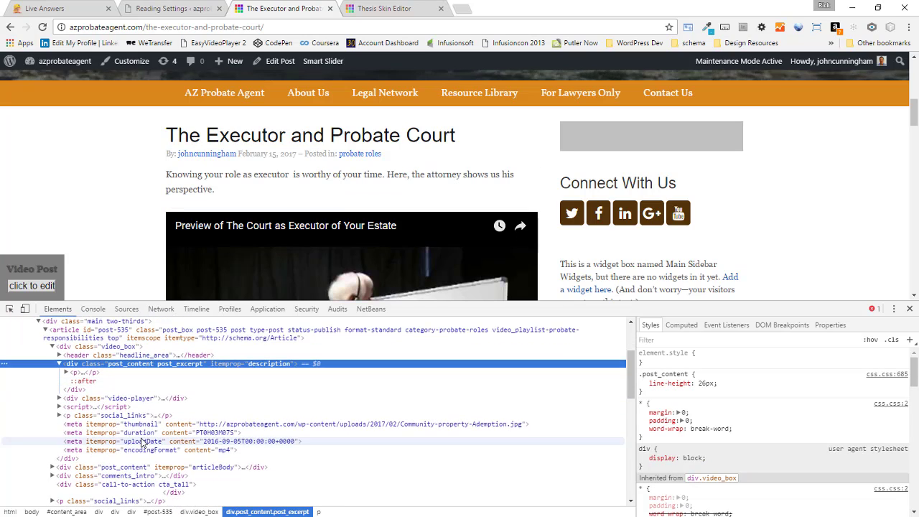
click(59, 399)
click(101, 399)
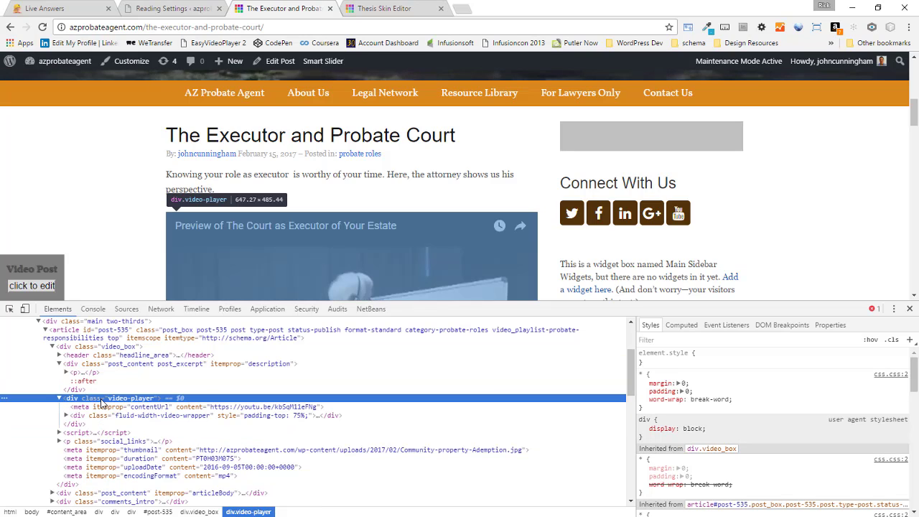
click(107, 450)
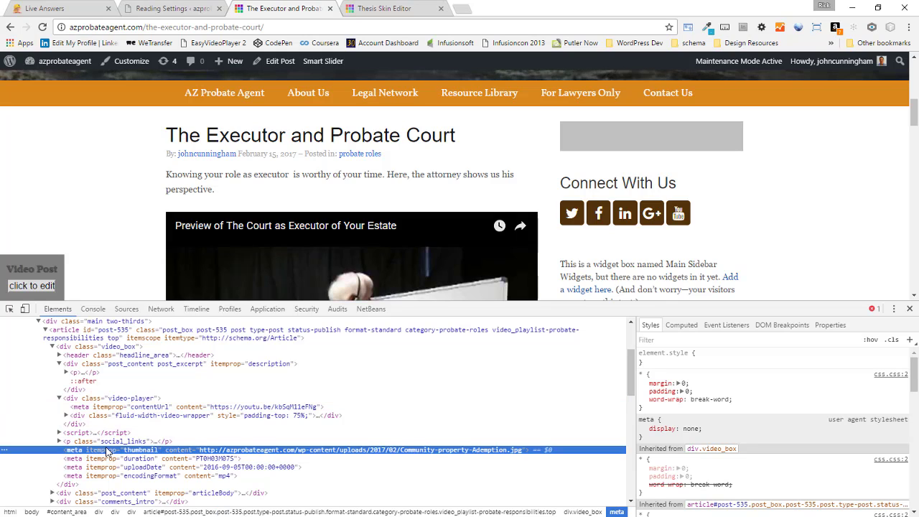
click(108, 459)
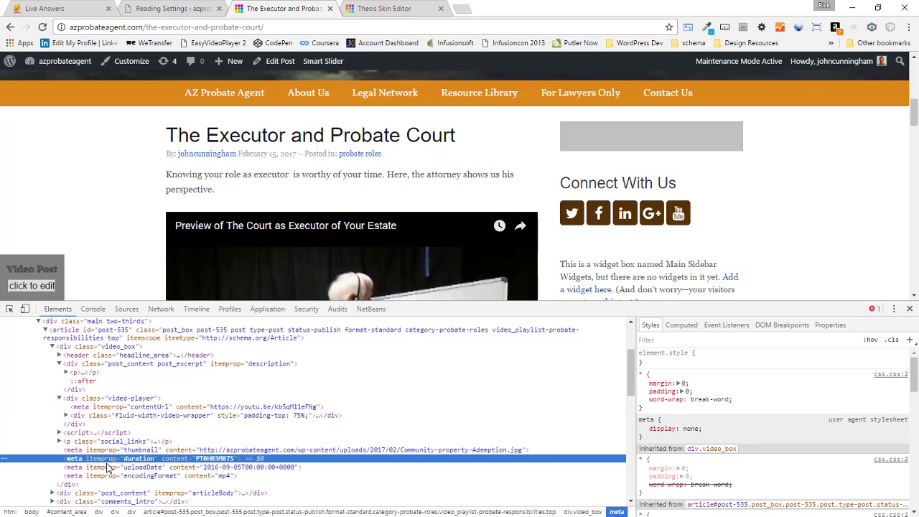
click(109, 467)
click(110, 477)
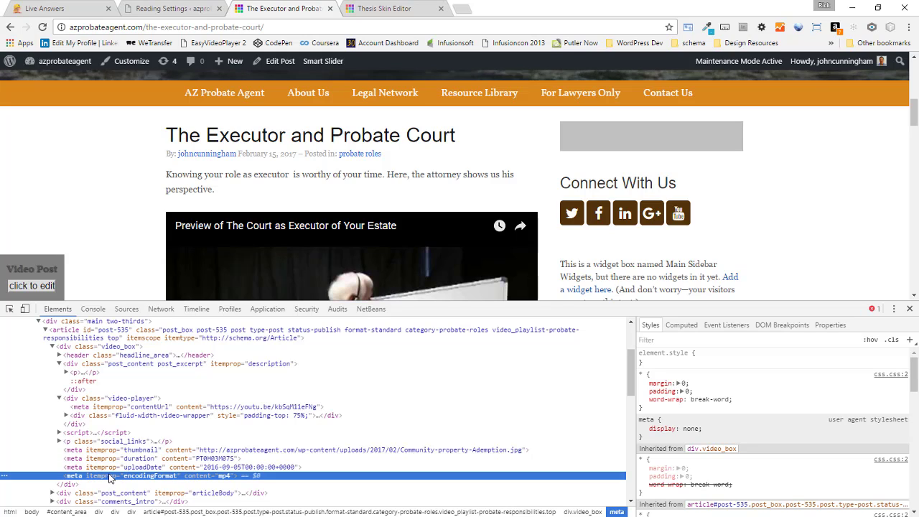
click(118, 452)
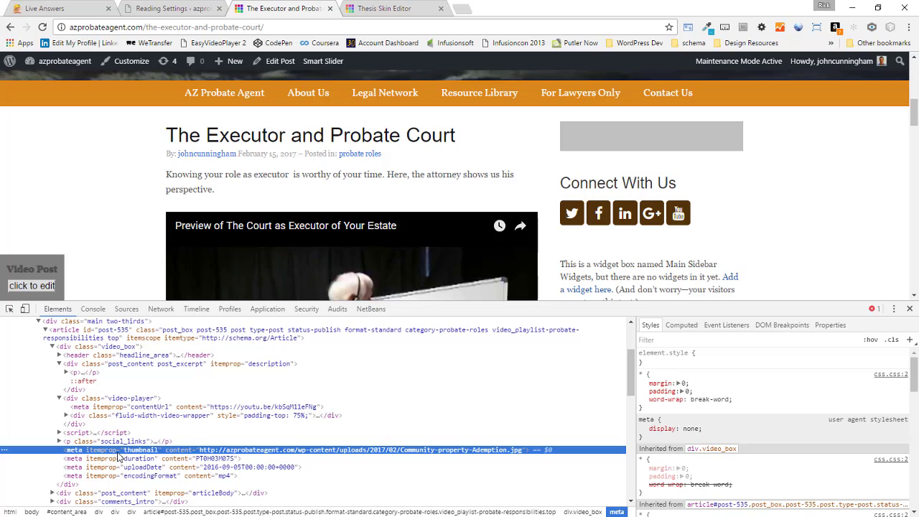
- Check the post_content element's itemprop against the schema itemtype of the enclosing article element
scroll(116, 452, down, 2)
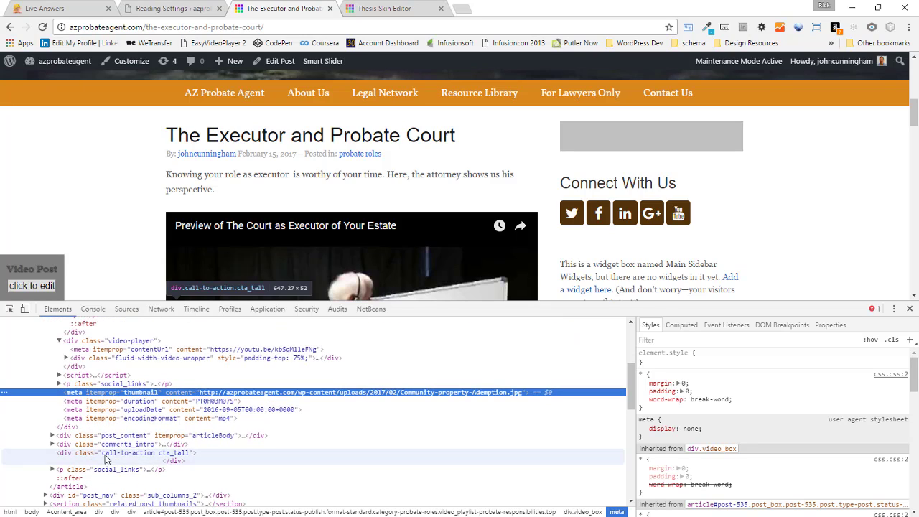
click(116, 436)
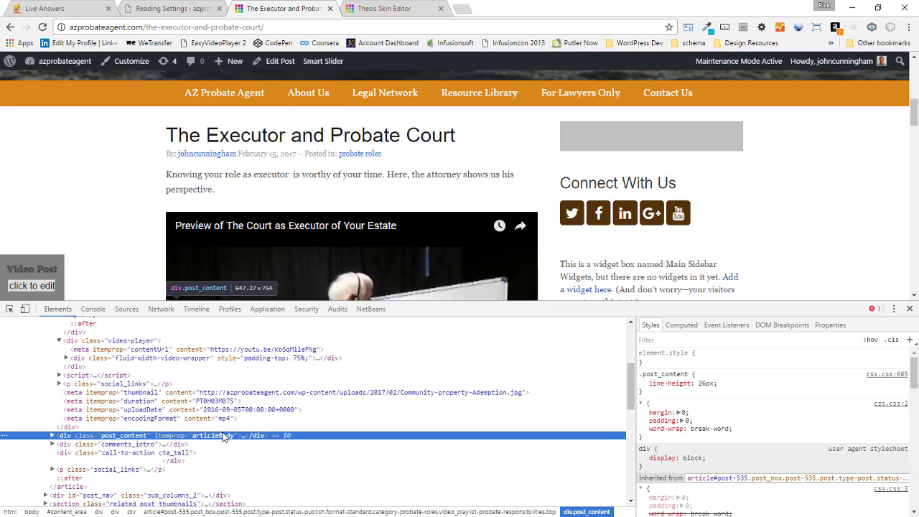
scroll(172, 427, up, 2)
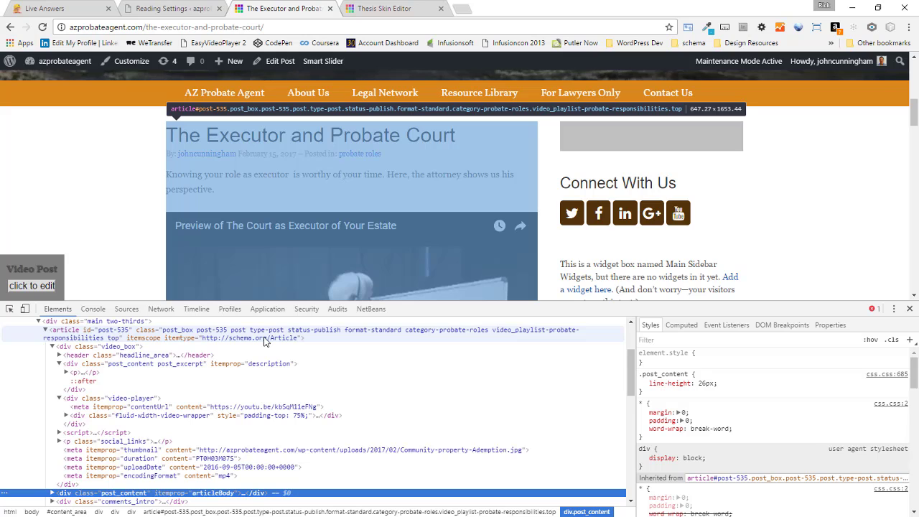
click(264, 340)
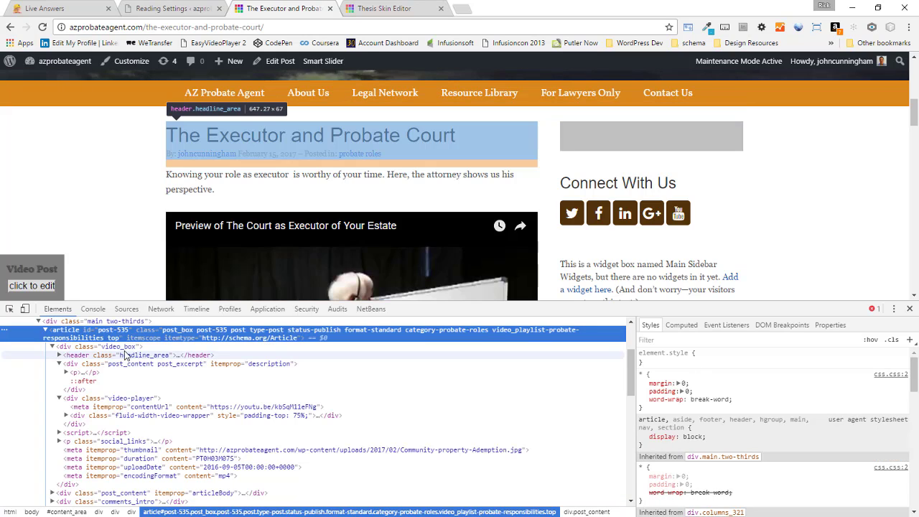
- Examine the headline_area header's contents inside the video_box element, and review the video-player and surrounding article markup
click(126, 348)
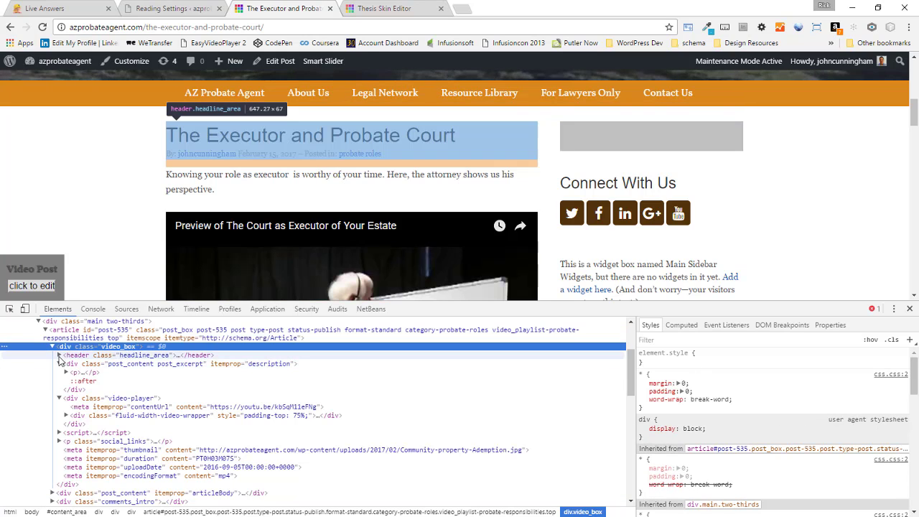
click(60, 355)
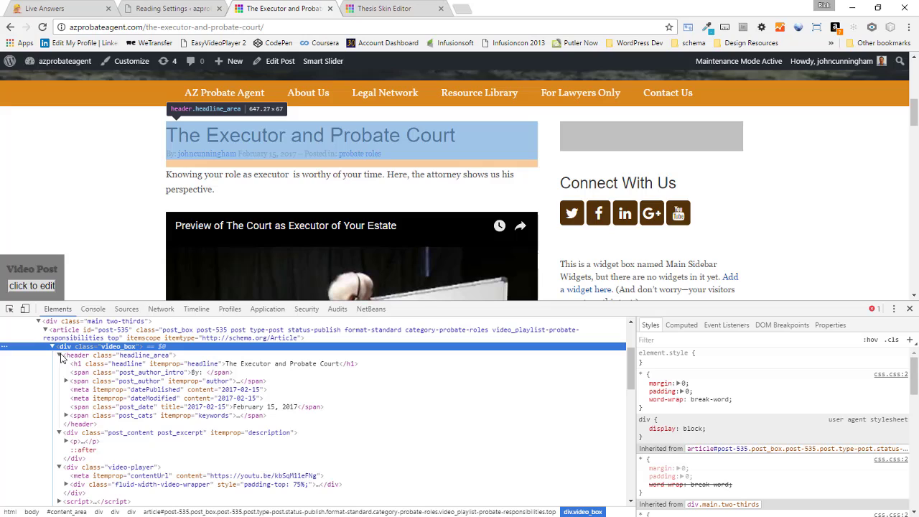
click(66, 359)
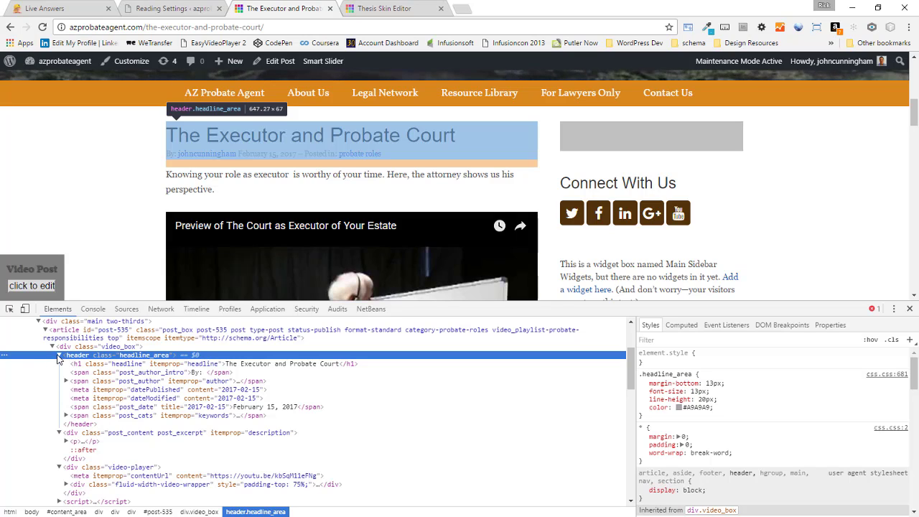
click(61, 355)
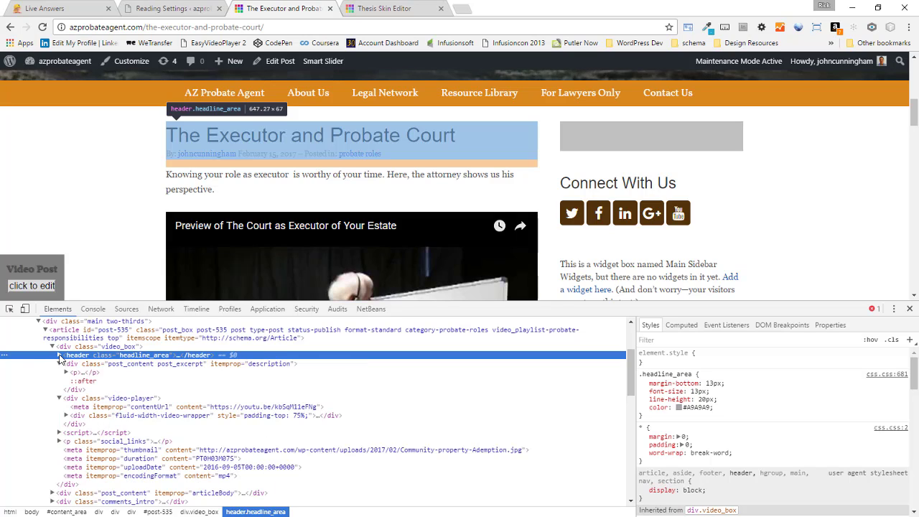
click(73, 399)
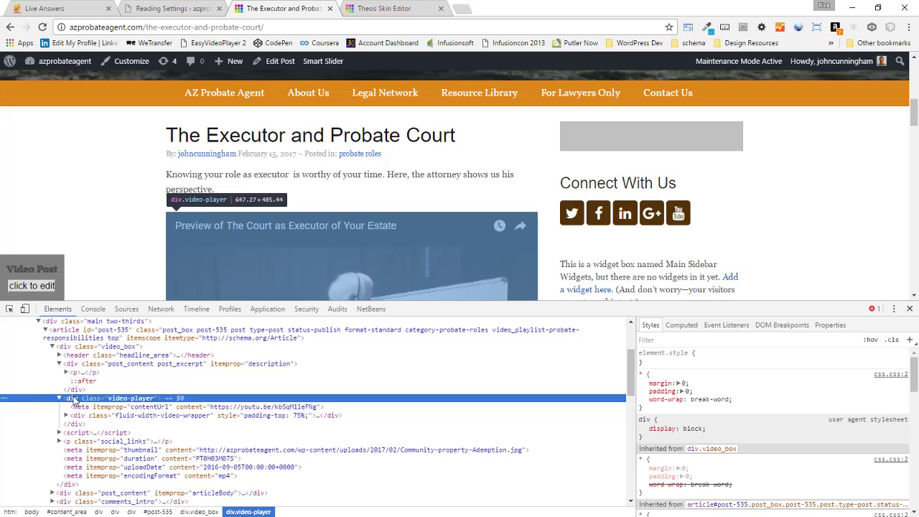
scroll(79, 388, down, 2)
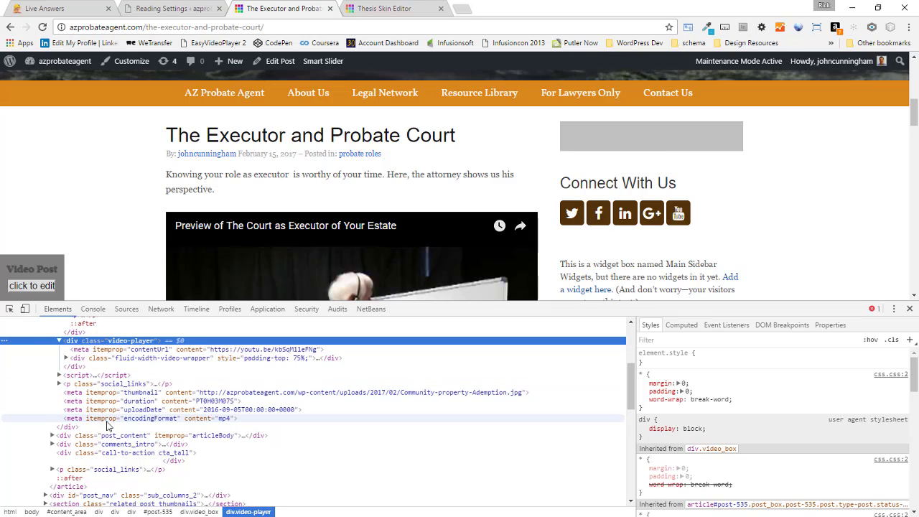
scroll(107, 424, up, 5)
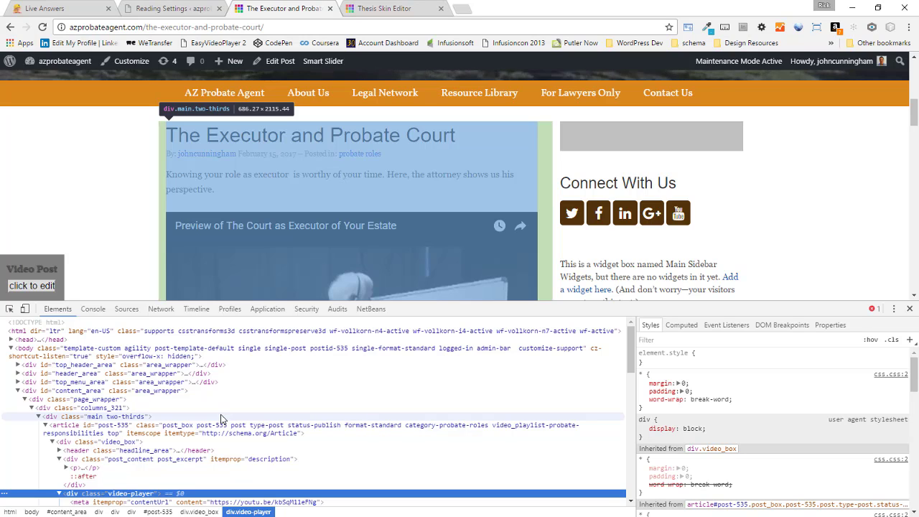
scroll(221, 420, down, 4)
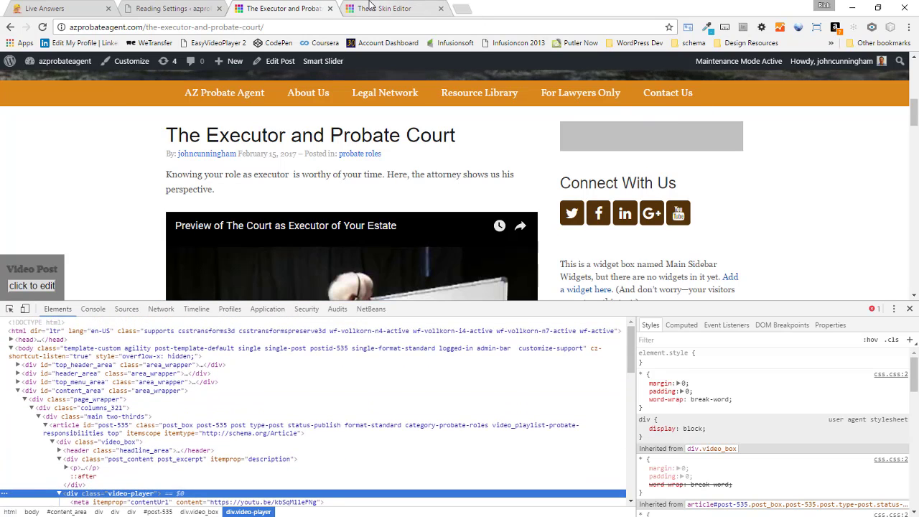
- In the Thesis Skin Editor, remove Content from the Single Post Box and add the Full Transcript element to the BYOB Video Box
click(420, 8)
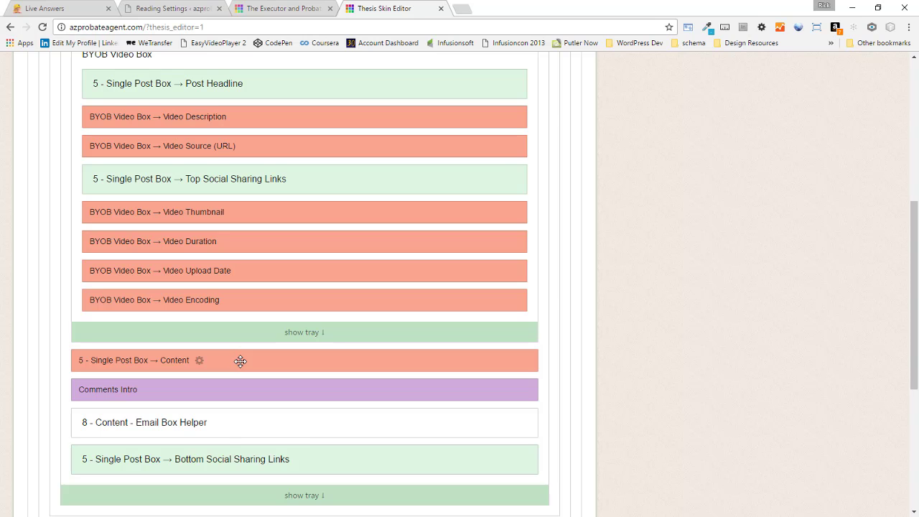
drag(240, 361, 251, 404)
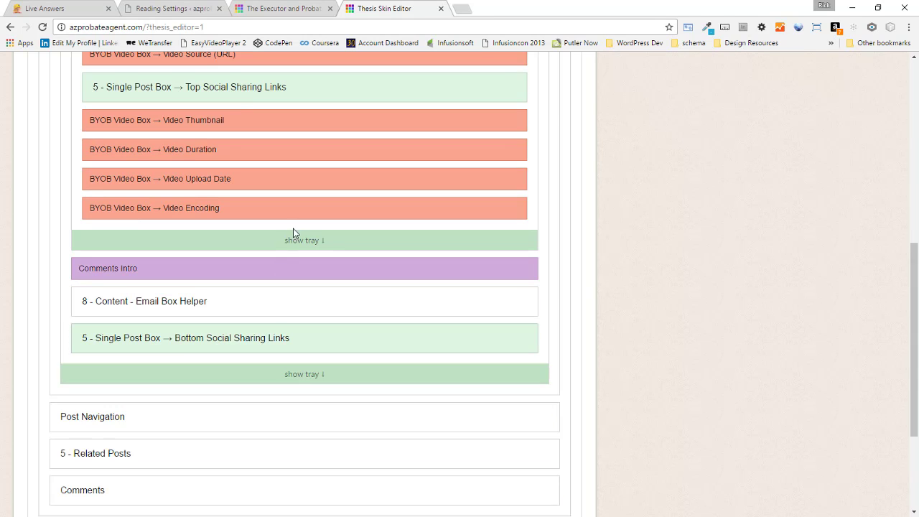
click(297, 241)
click(285, 271)
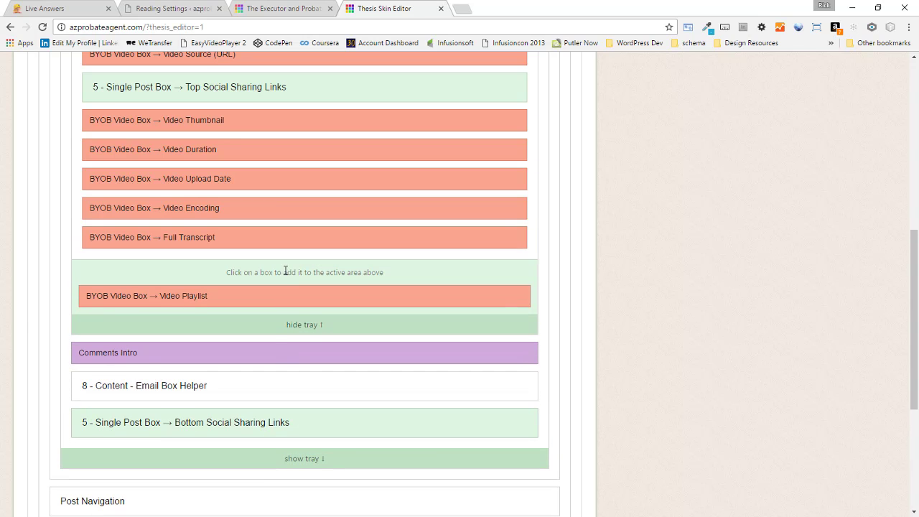
click(303, 331)
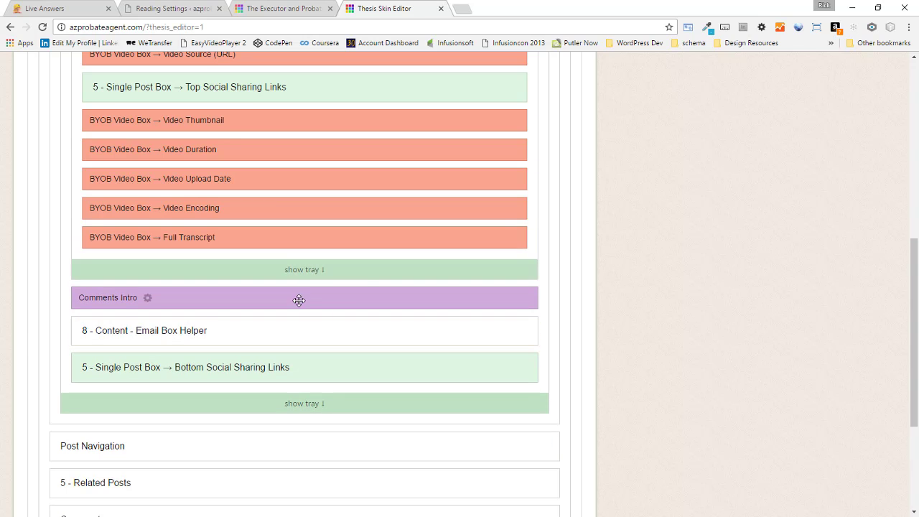
scroll(311, 286, up, 3)
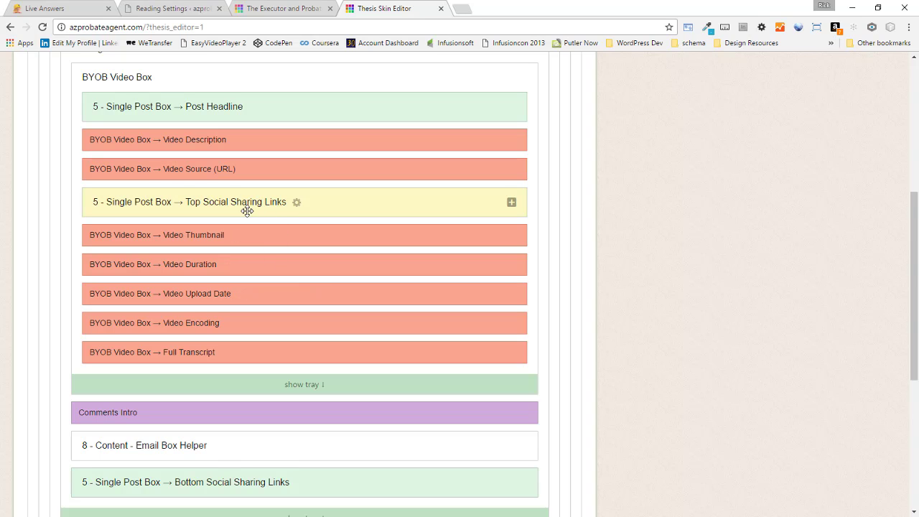
- Place Top Social Sharing Links directly below Post Headline, enable the BYOB Video Box's VideoObject wrapper, and save the Video Post template
drag(247, 208, 245, 148)
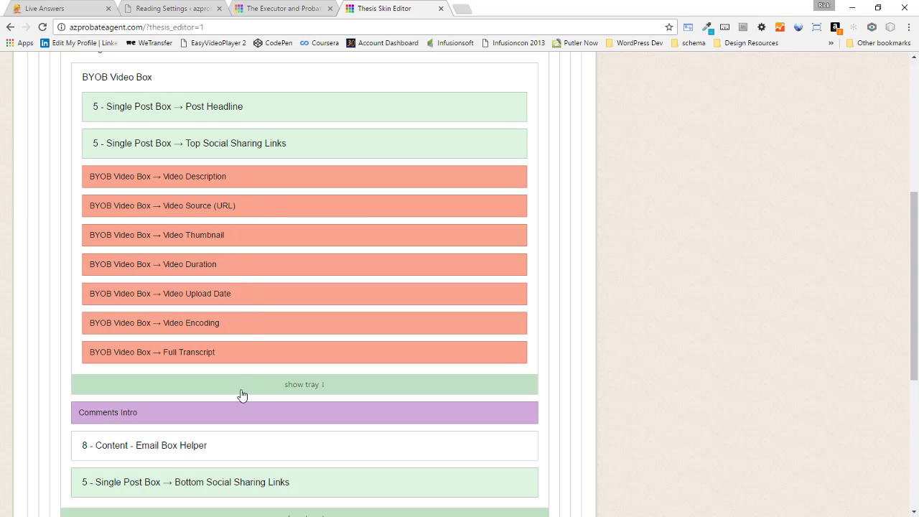
click(163, 79)
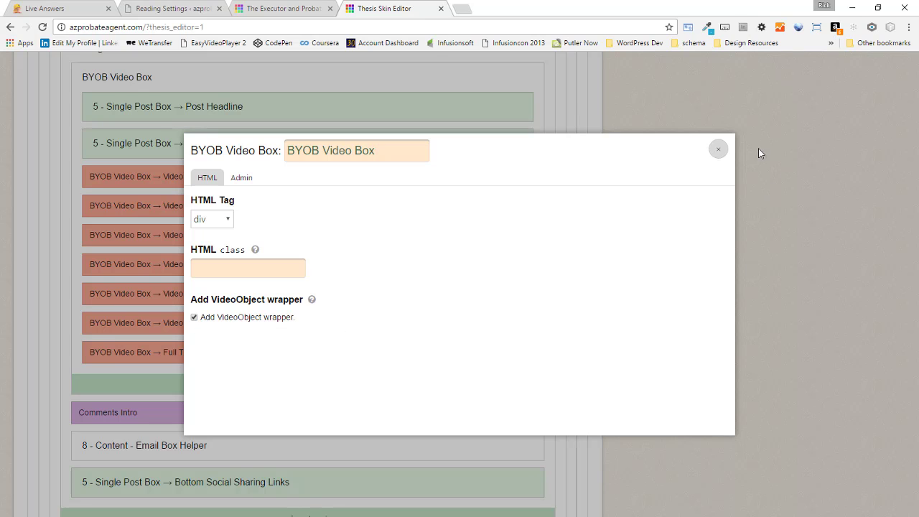
click(721, 154)
scroll(709, 194, up, 5)
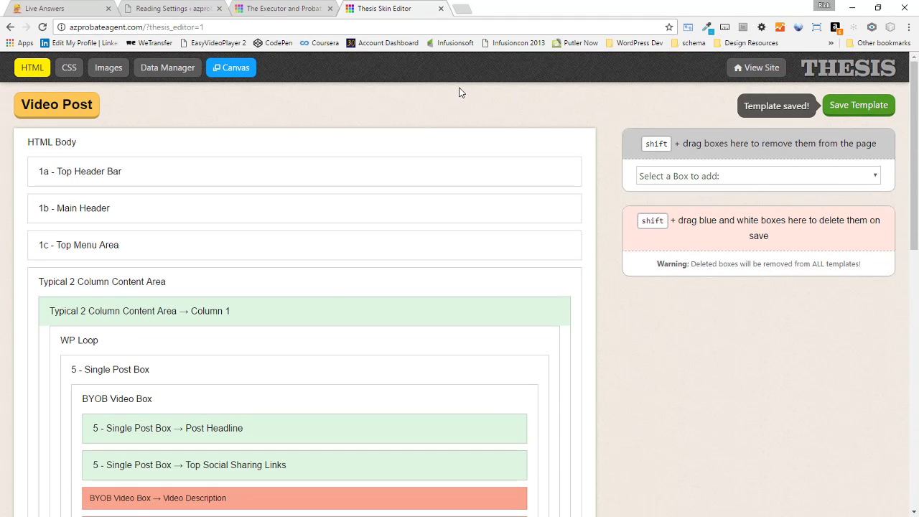
- Reload the Executor and Probate Court post and compare the schema attributes of its article and video_box elements
click(281, 8)
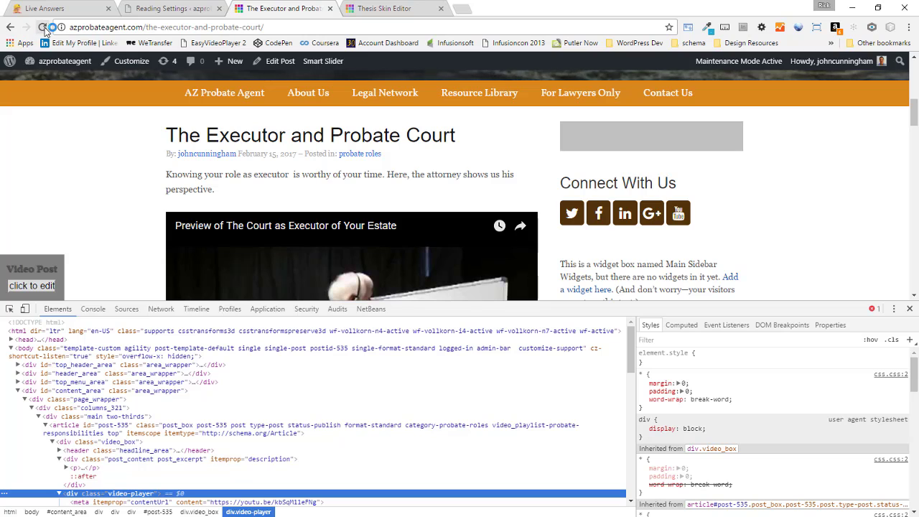
key(F5)
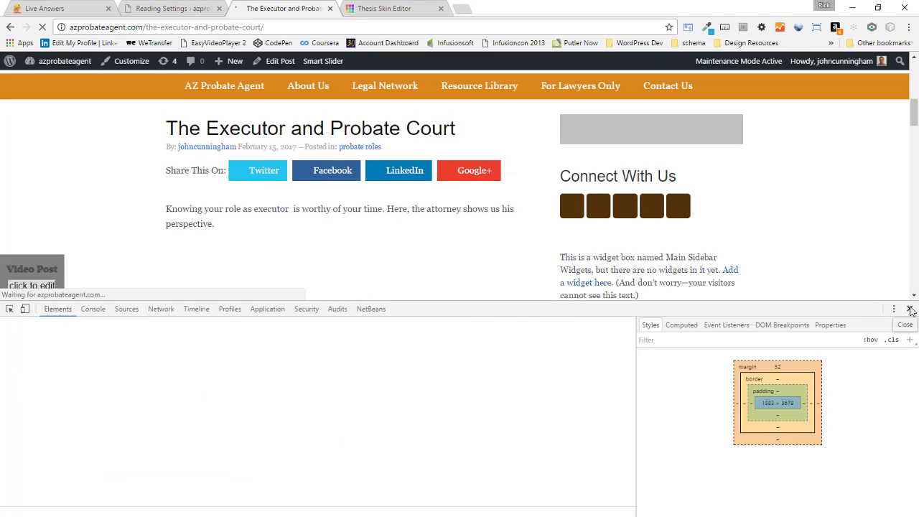
scroll(755, 248, down, 3)
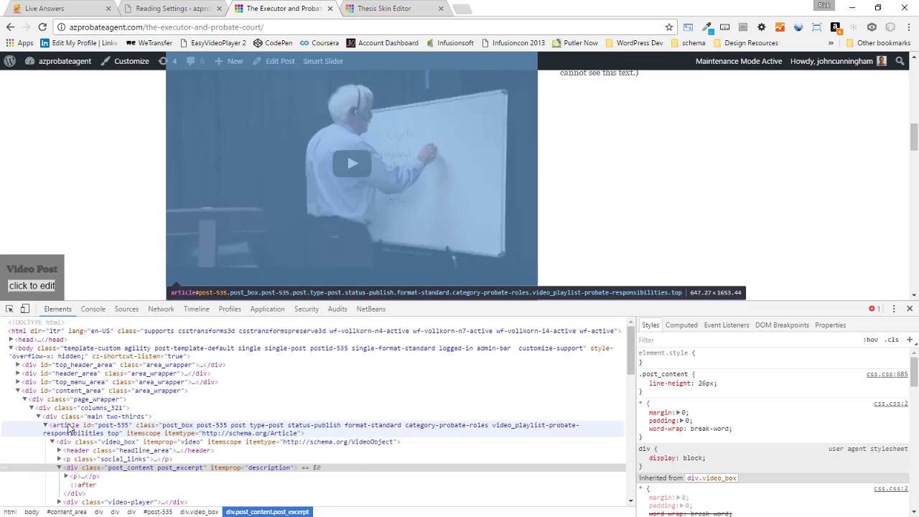
click(72, 433)
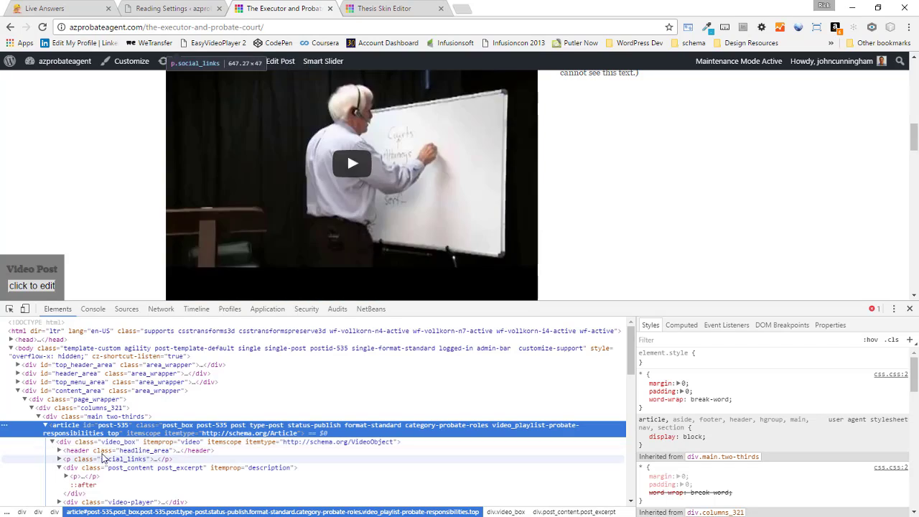
click(237, 440)
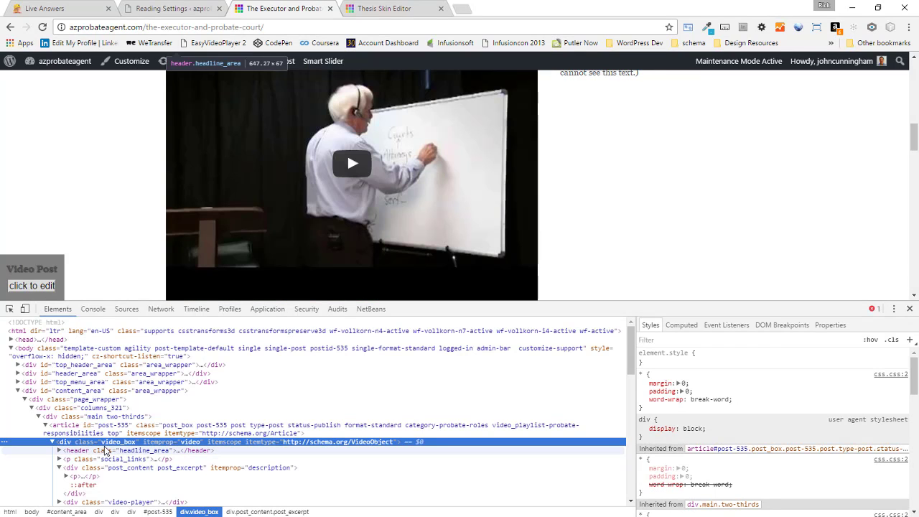
scroll(314, 446, down, 2)
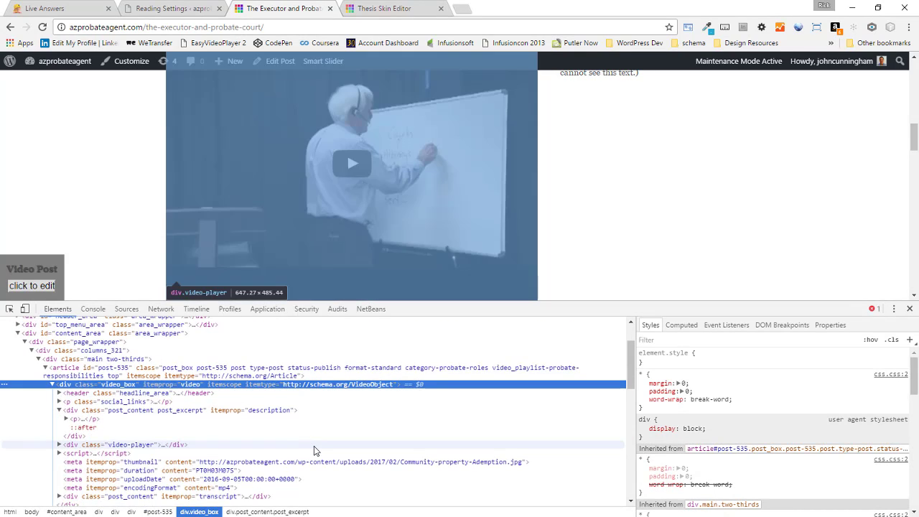
- Expand the headline_area header inside video_box and examine the h1 headline's itemprop
click(83, 394)
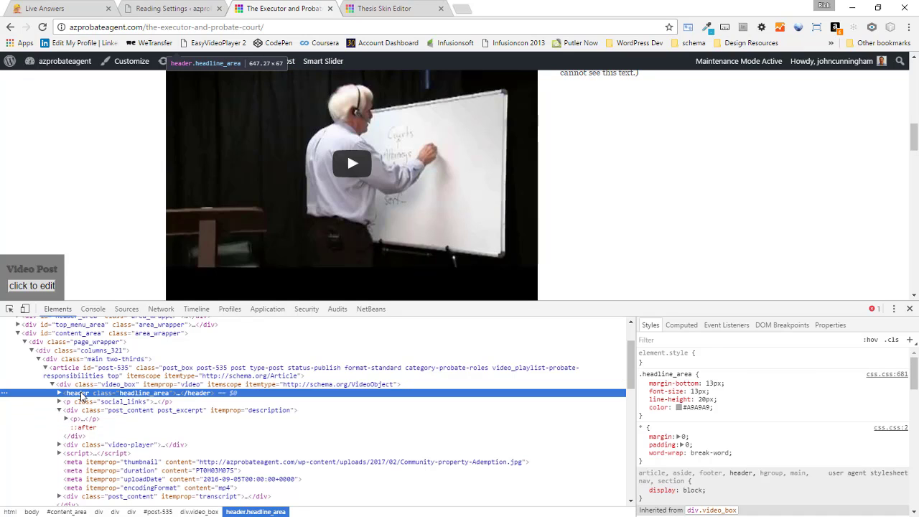
click(60, 394)
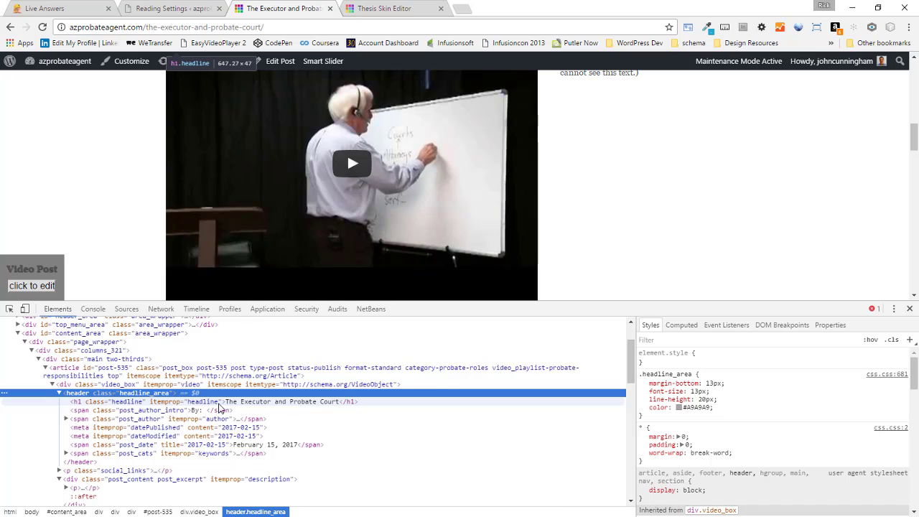
click(221, 405)
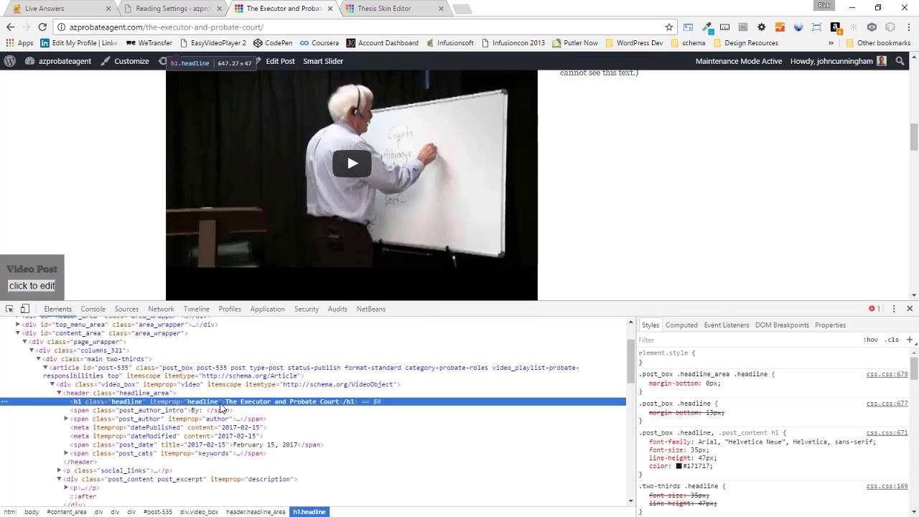
- Collapse the post_excerpt description element and review the video meta tags and transcript element inside video_box
scroll(221, 408, down, 2)
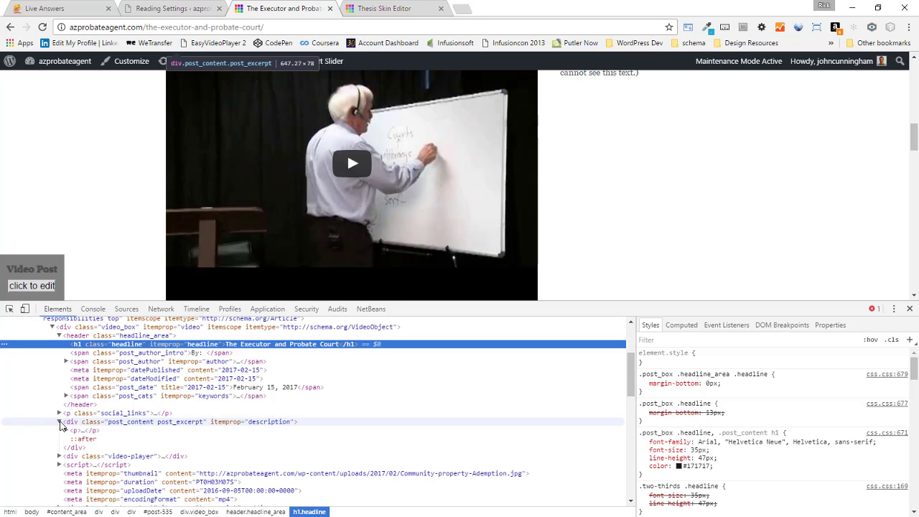
click(59, 423)
click(194, 424)
scroll(152, 422, down, 3)
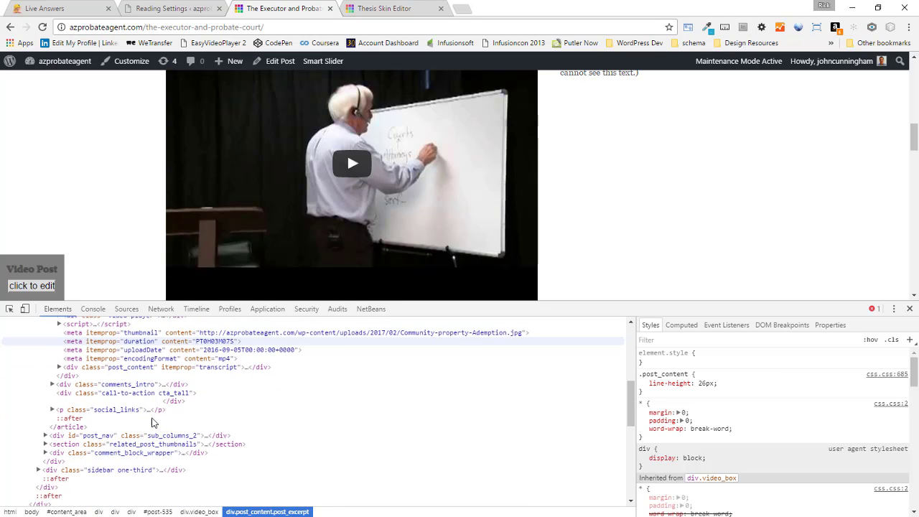
scroll(134, 411, up, 2)
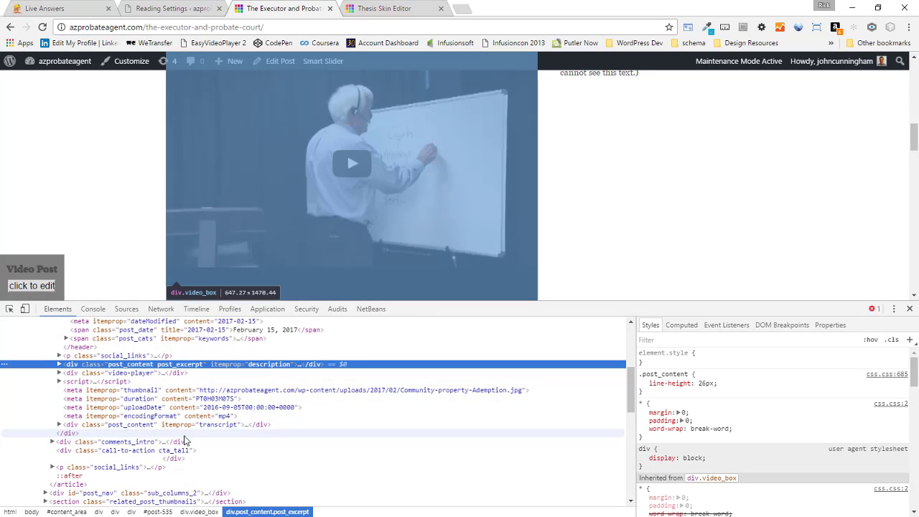
- Examine the transcript post_content div and the script element in the page markup, and close the developer tools
click(185, 424)
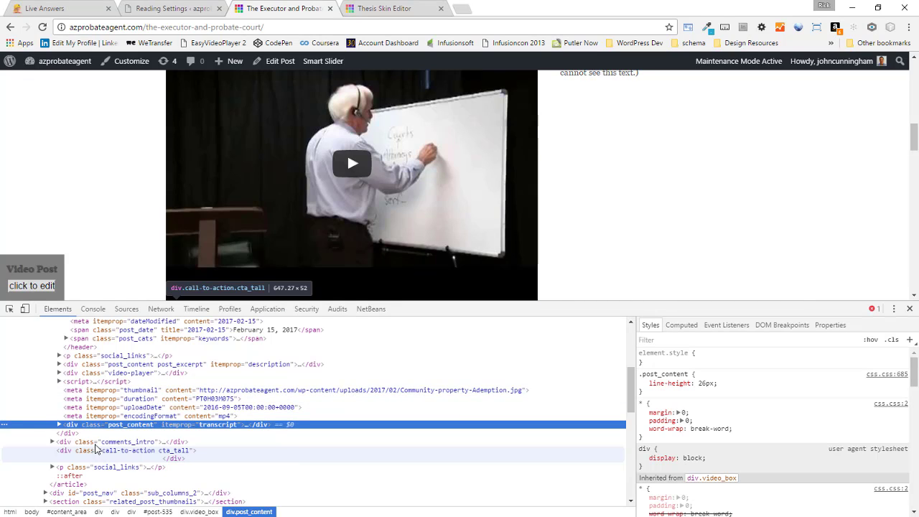
click(60, 426)
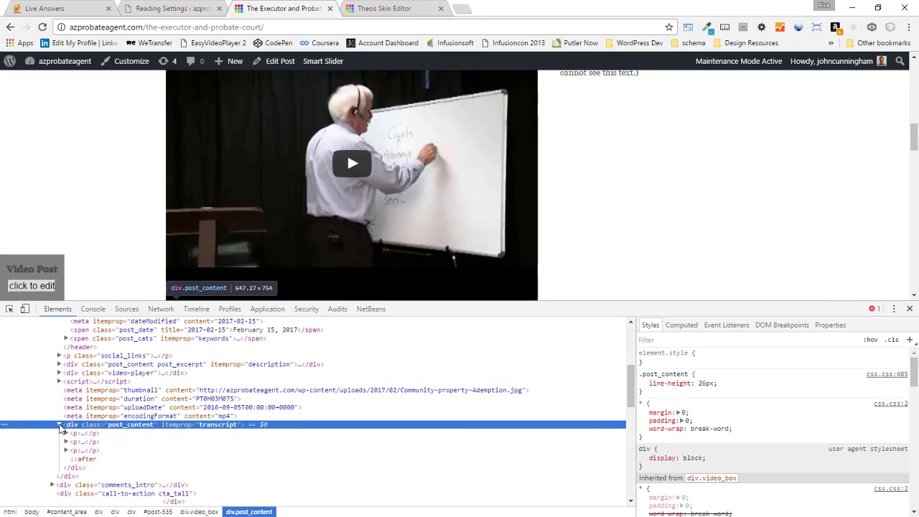
click(61, 425)
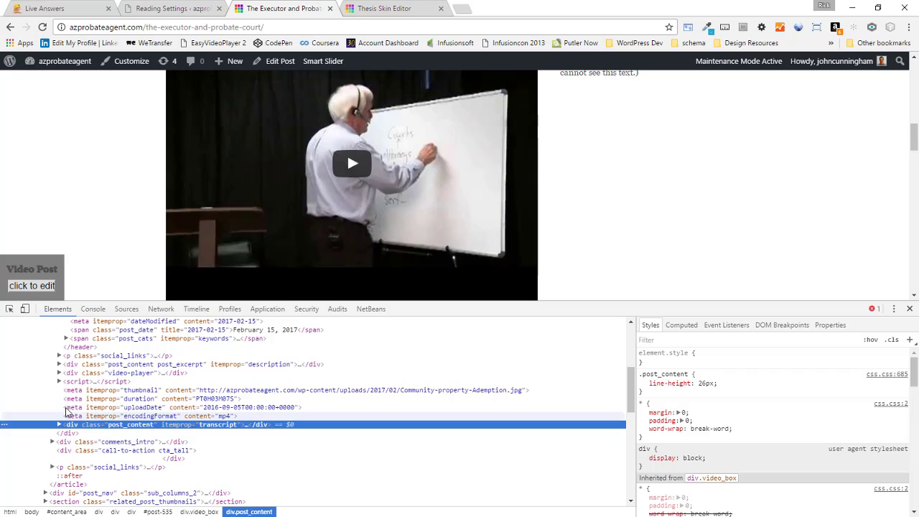
click(60, 383)
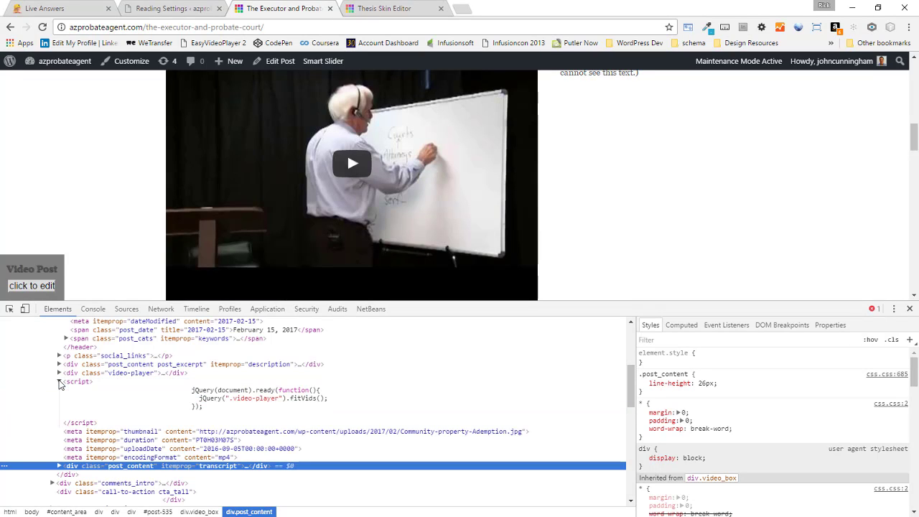
click(61, 383)
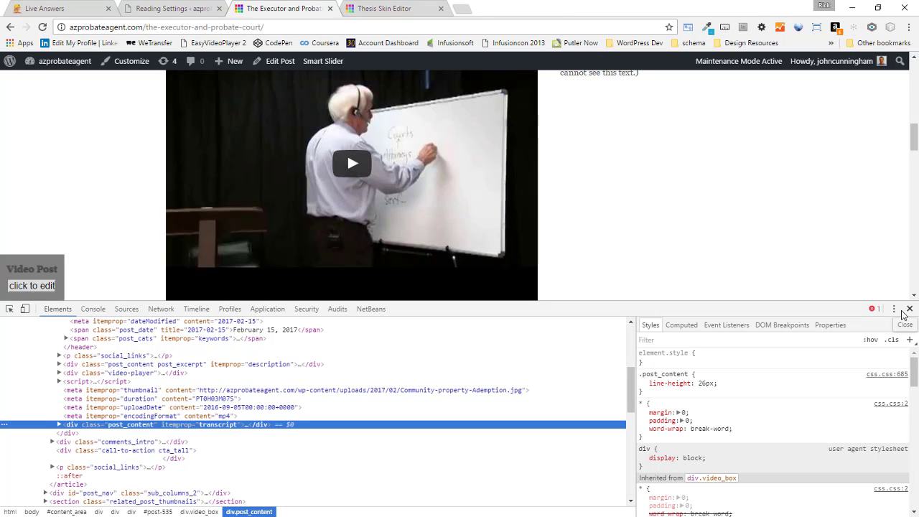
click(910, 309)
- Open the post "The Executor and Probate Court" for editing from its live page
scroll(602, 312, up, 10)
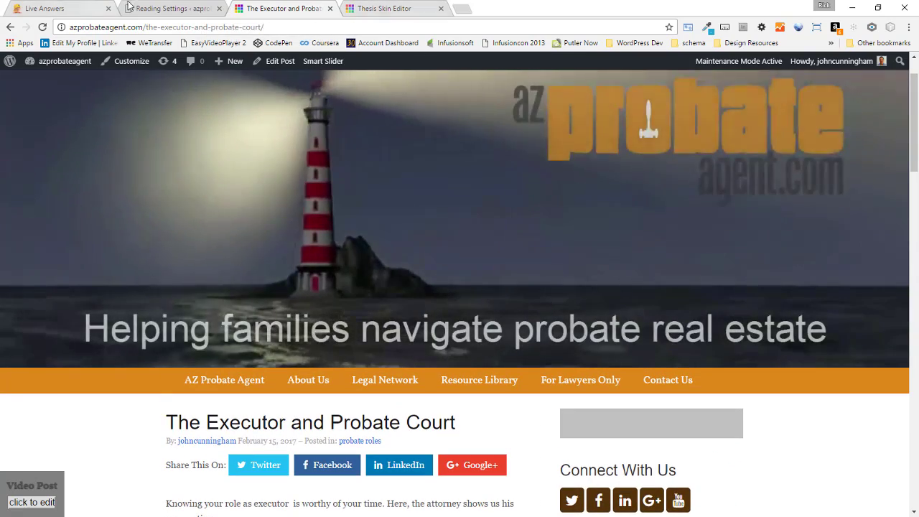
click(195, 6)
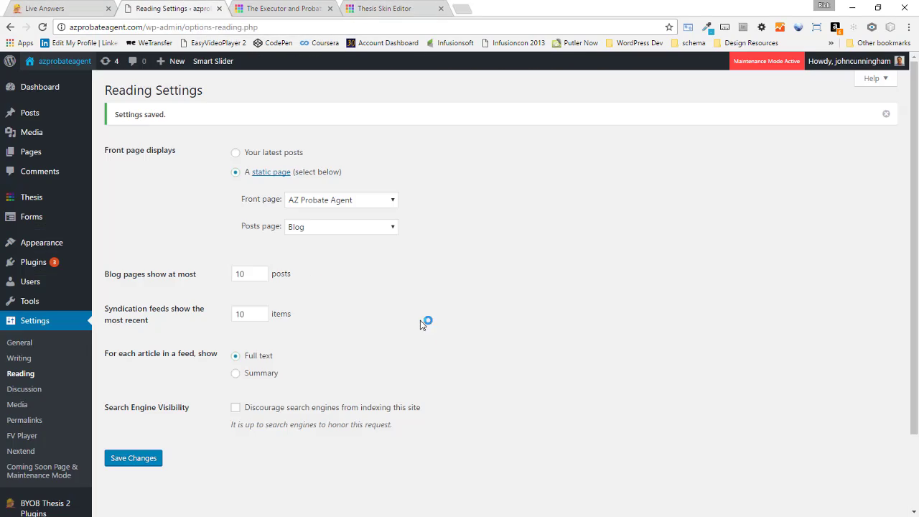
click(395, 9)
click(265, 10)
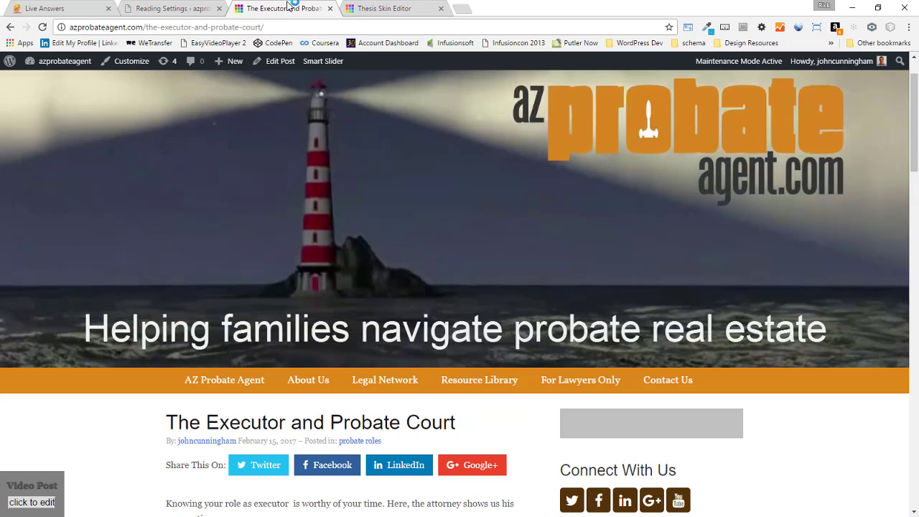
click(277, 61)
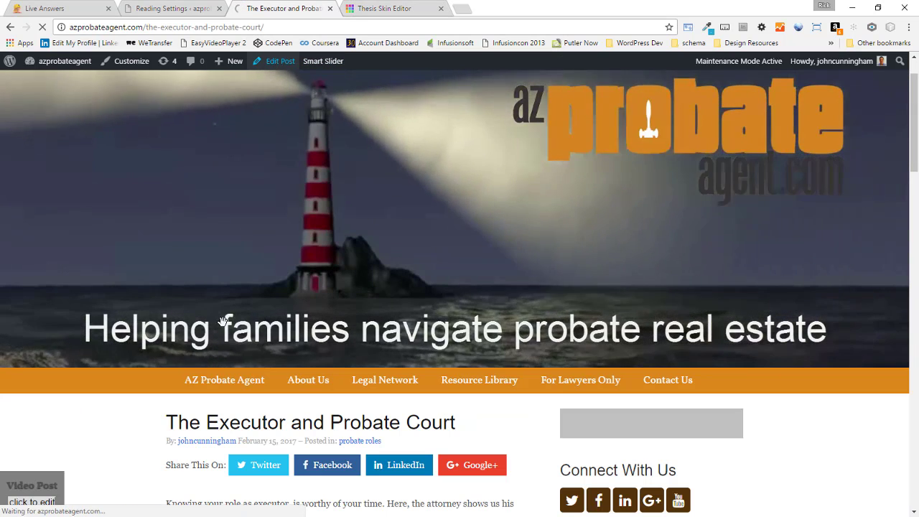
- Review the post's Video Post Details, including video URL, thumbnail, length, upload date, encoding format and description, and return to the content
scroll(208, 381, down, 20)
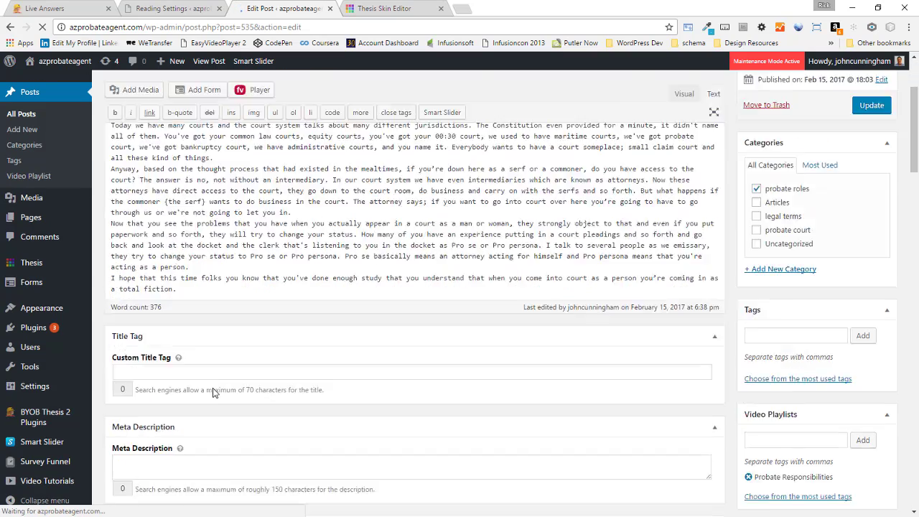
scroll(208, 389, down, 7)
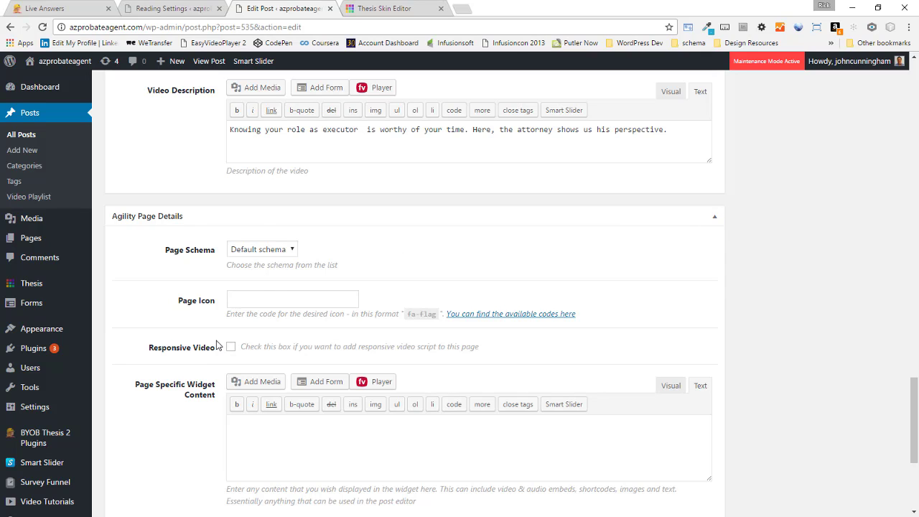
scroll(172, 355, up, 3)
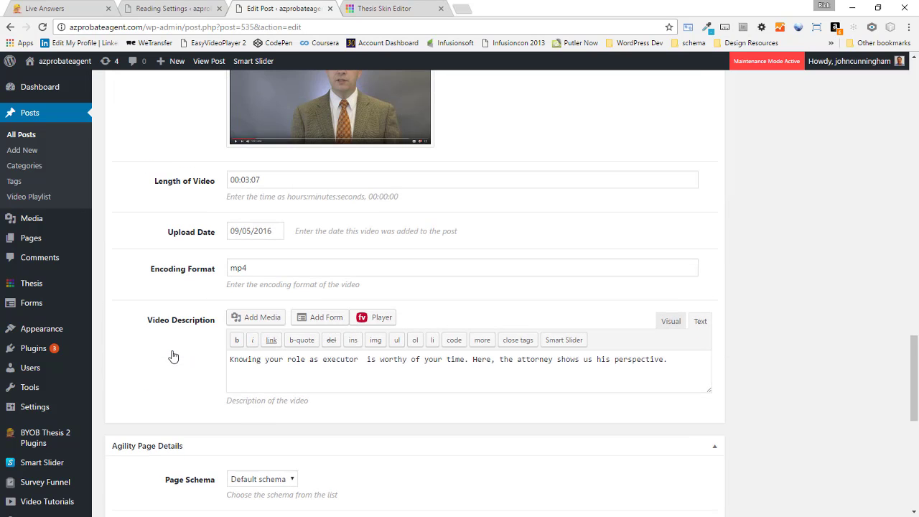
scroll(173, 355, up, 2)
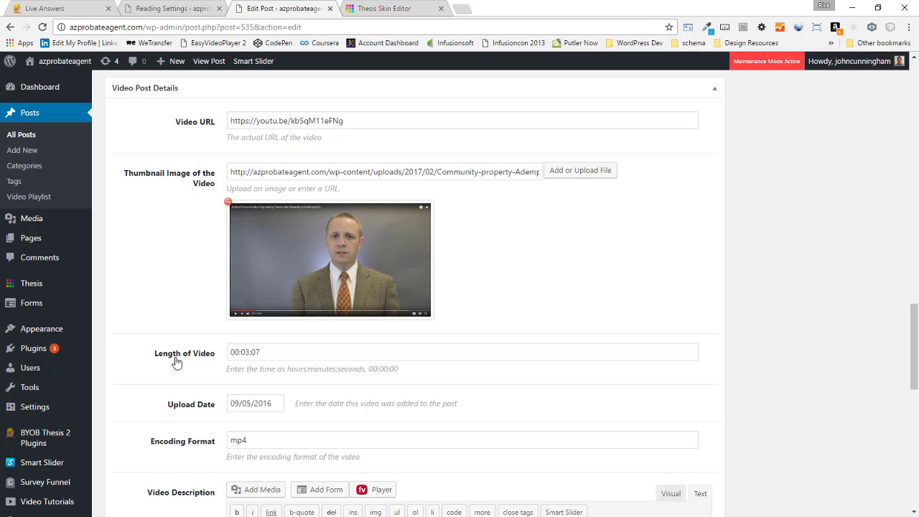
scroll(176, 361, up, 1)
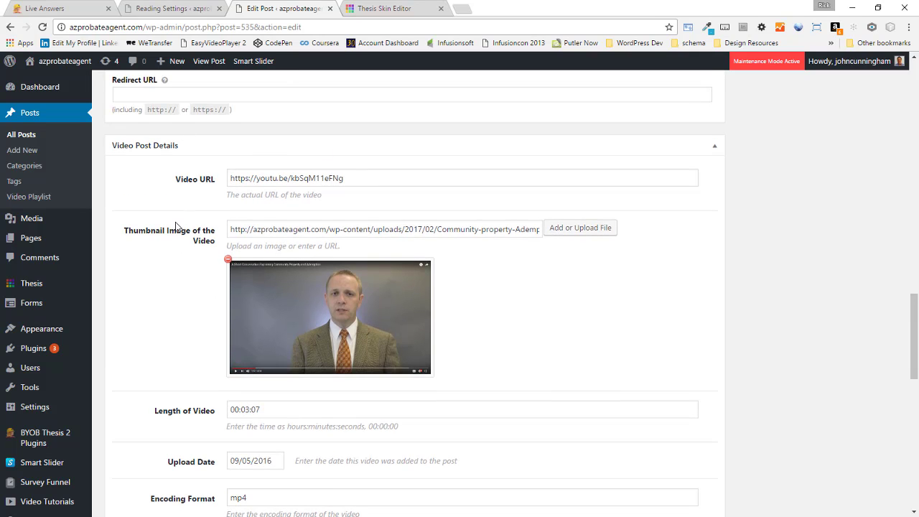
scroll(179, 234, up, 10)
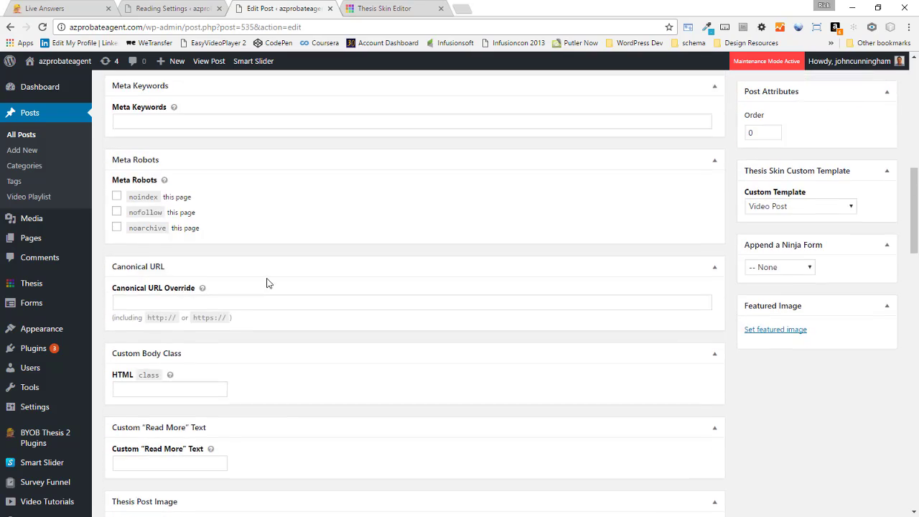
scroll(266, 283, up, 7)
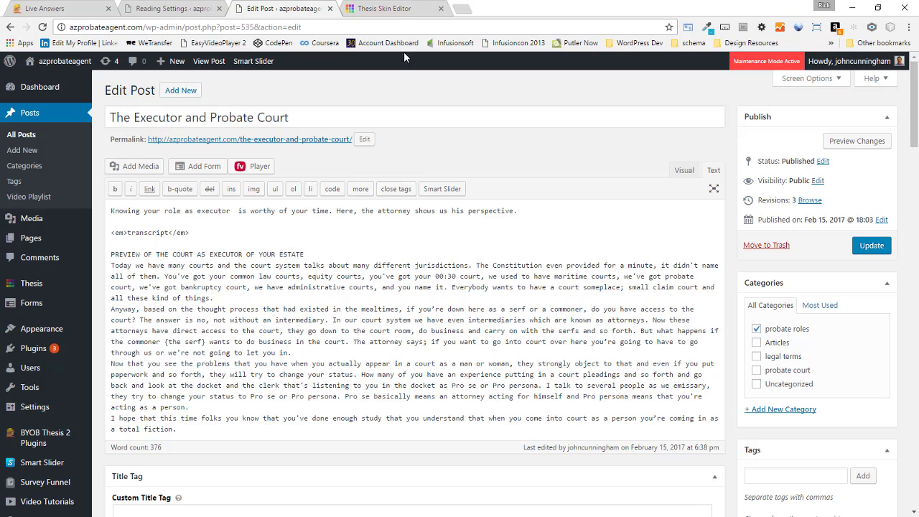
- Delete the opening sentence "Knowing your role as executor is worthy of your time..." from the post content
click(399, 9)
click(266, 7)
drag(112, 209, 175, 227)
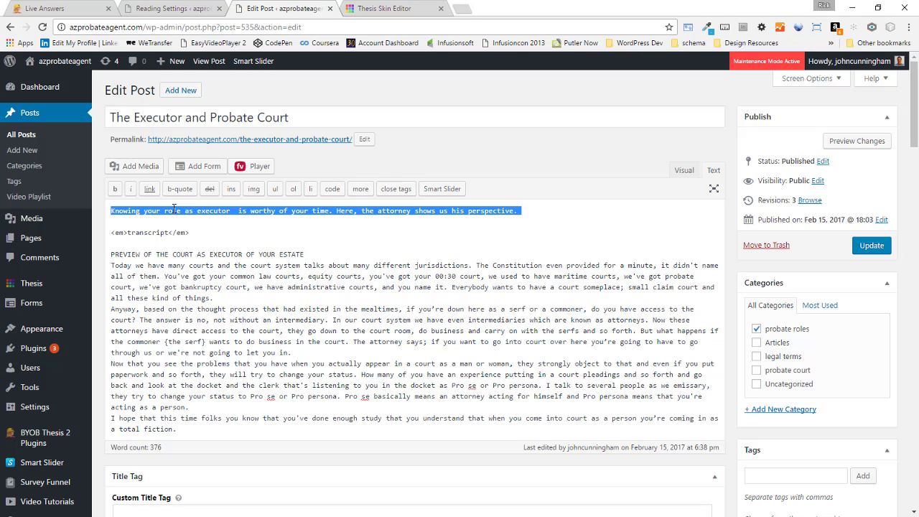
key(Delete)
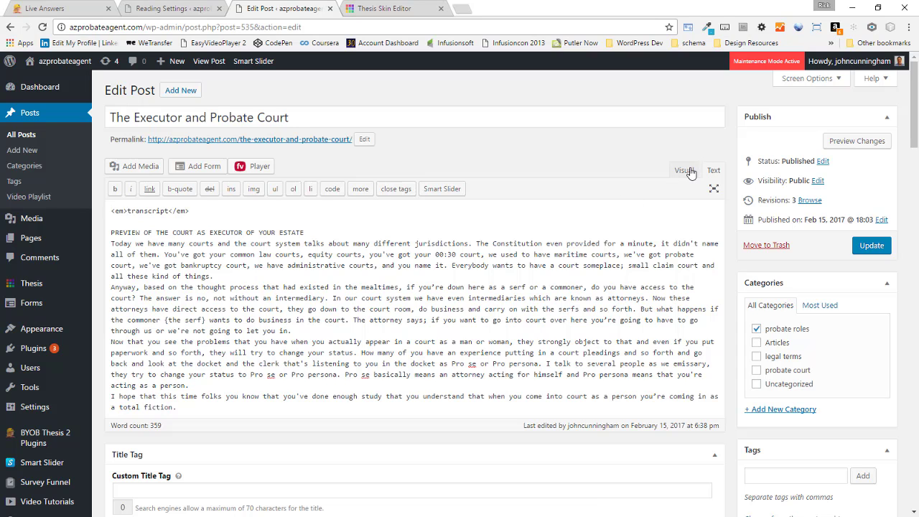
- Insert paragraph breaks after the PREVIEW line and between the transcript paragraphs in the visual editor, and update the post
click(686, 171)
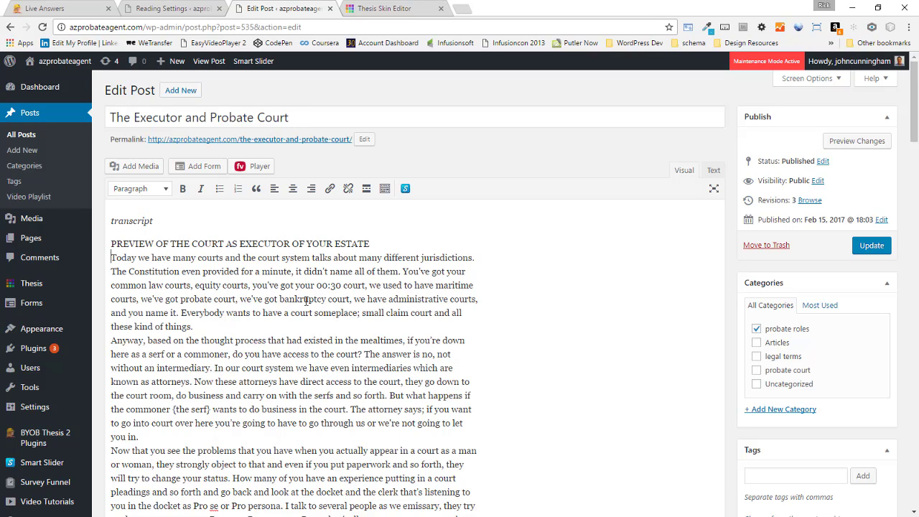
key(Return)
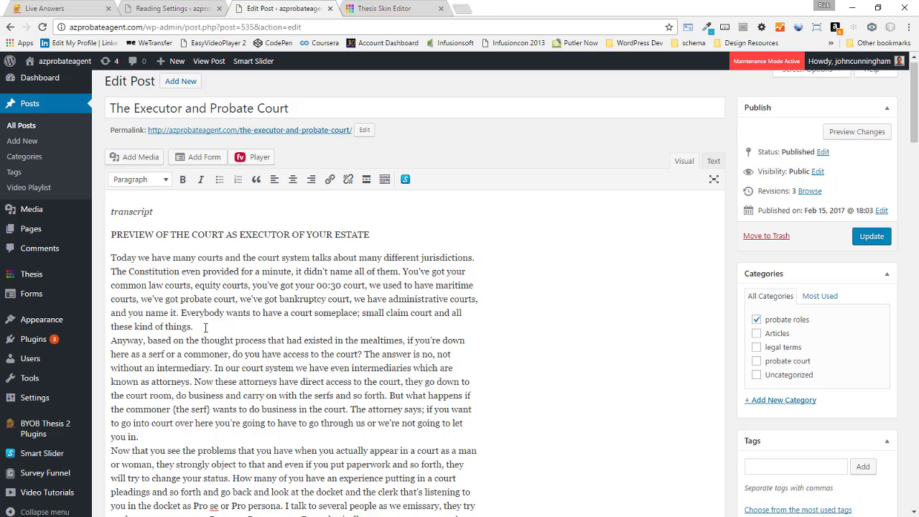
click(205, 328)
key(Return)
click(163, 360)
key(Return)
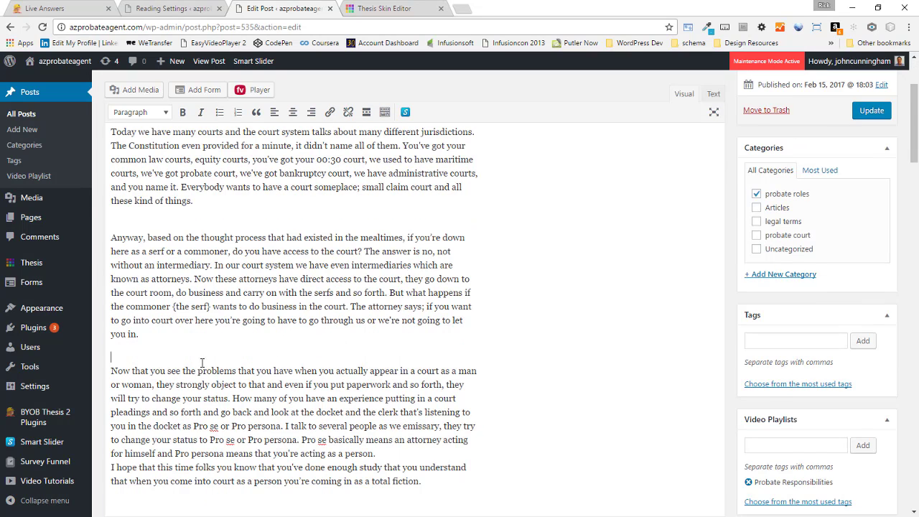
scroll(184, 378, down, 3)
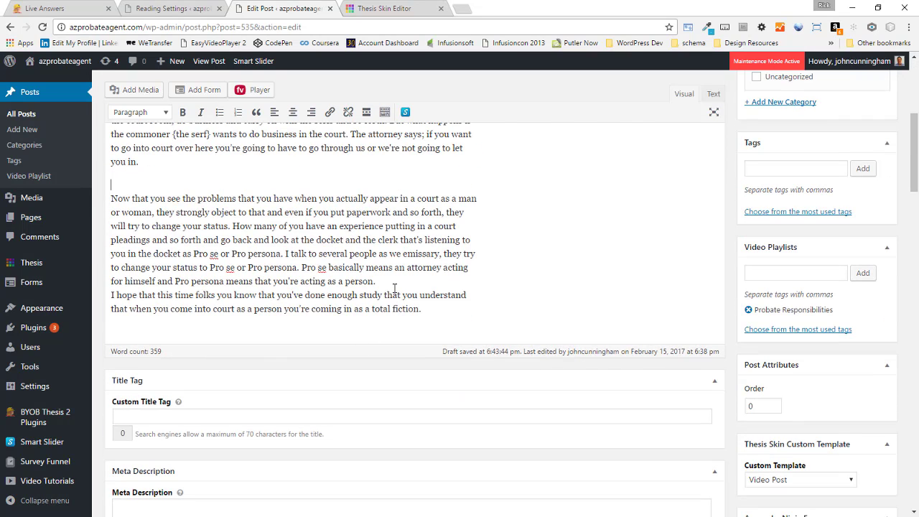
click(394, 280)
key(Return)
scroll(503, 299, up, 5)
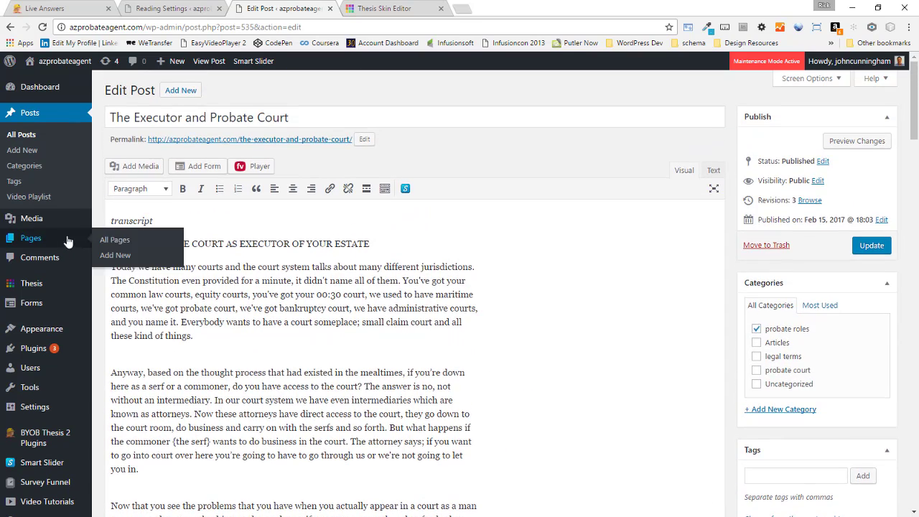
click(119, 209)
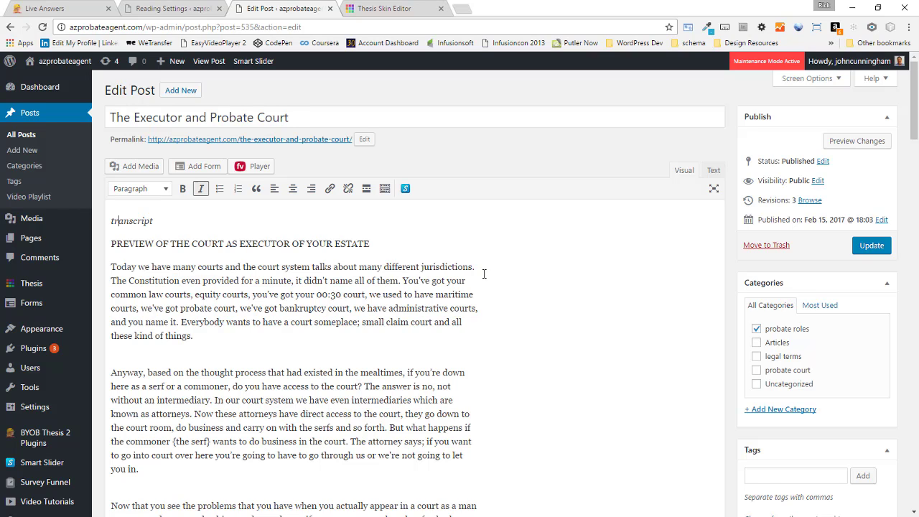
click(872, 246)
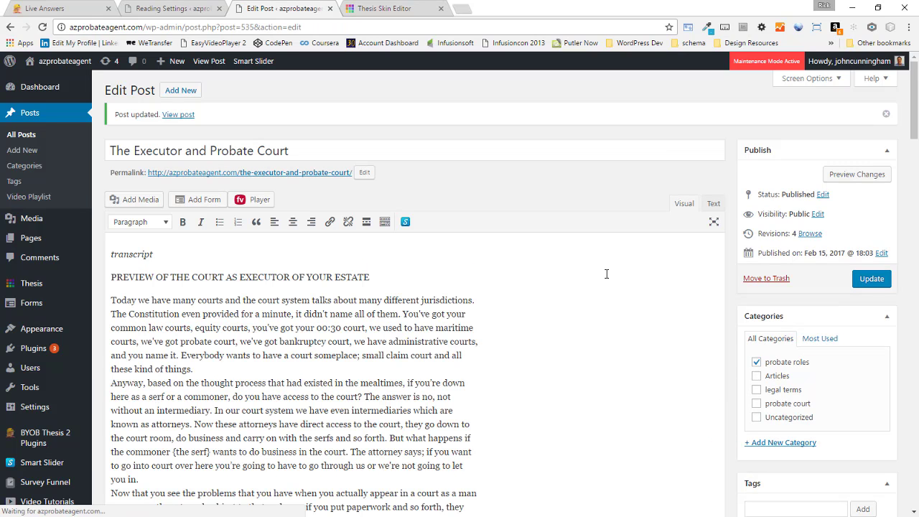
- Insert blank lines between the four transcript body paragraphs in the post's text source, and update the post
scroll(605, 276, down, 3)
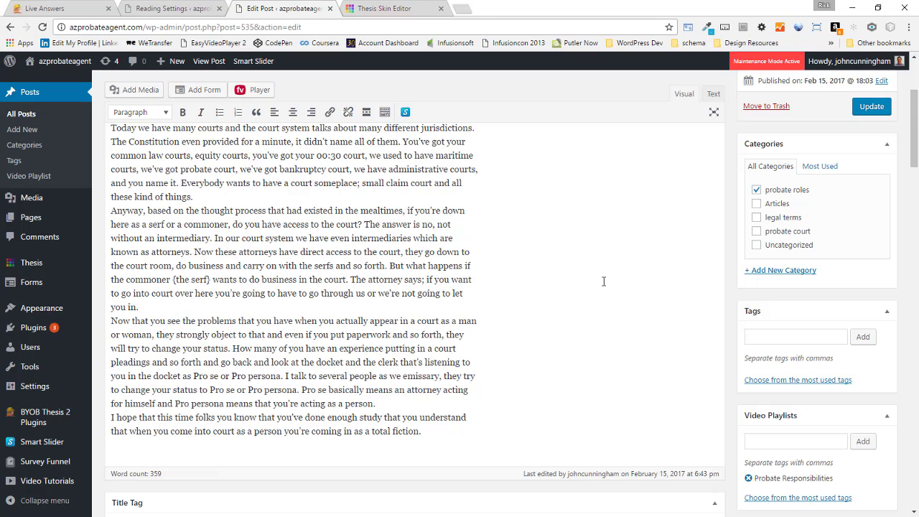
scroll(604, 281, up, 3)
click(713, 146)
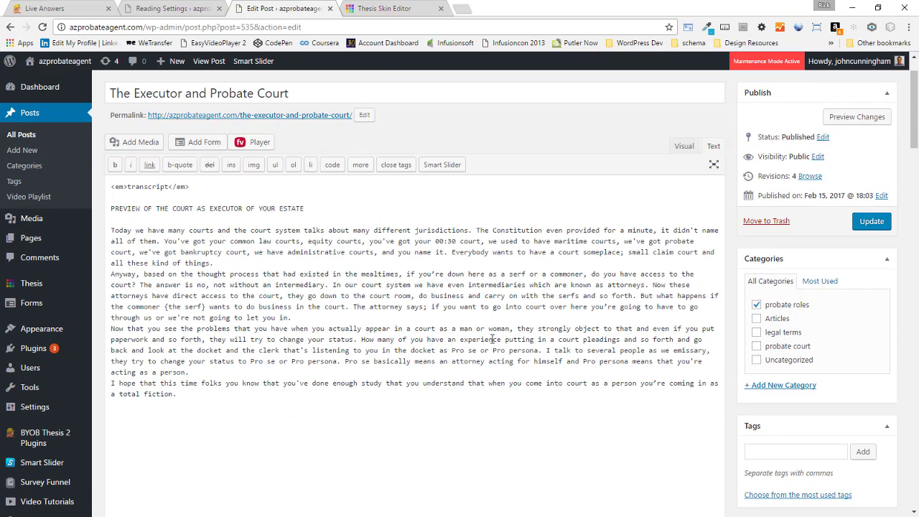
click(226, 265)
key(Return)
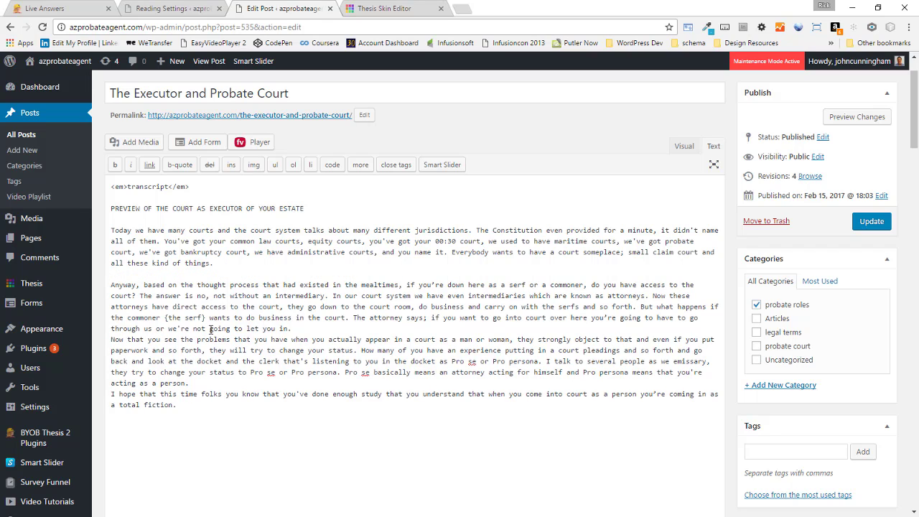
click(302, 328)
key(Return)
click(219, 391)
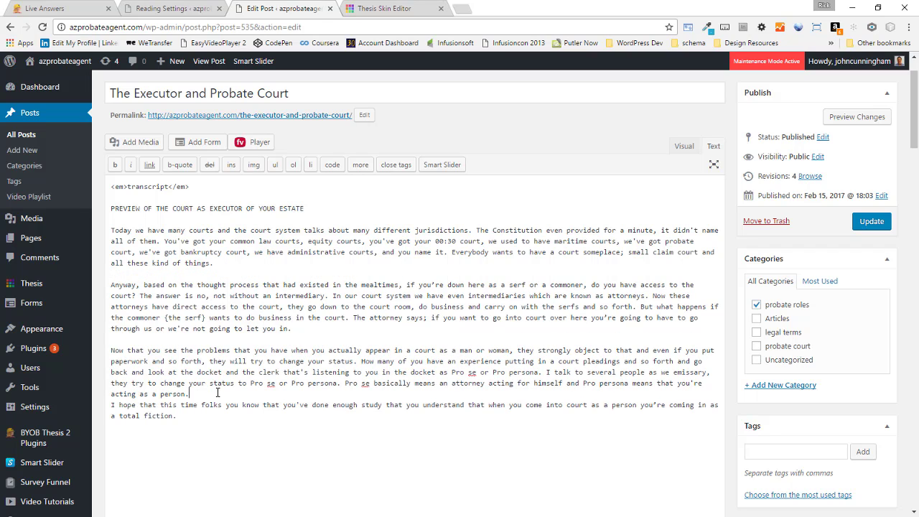
key(Return)
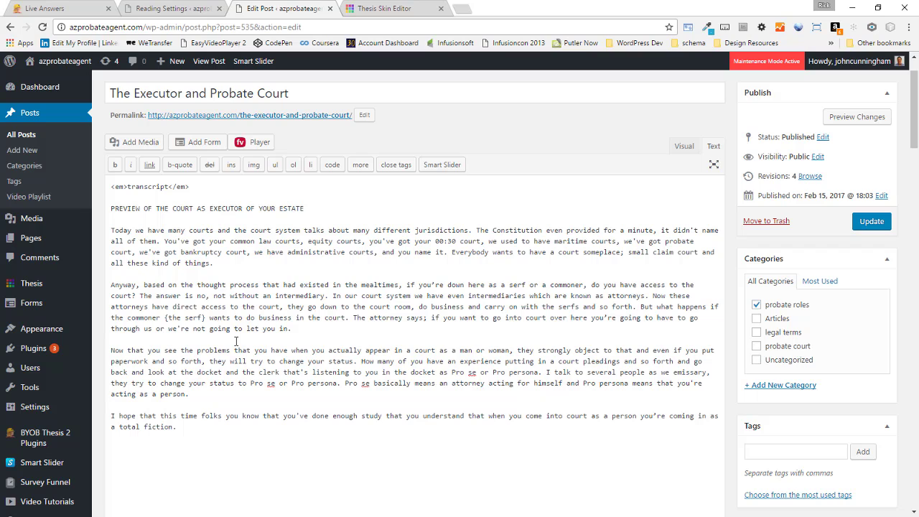
click(871, 223)
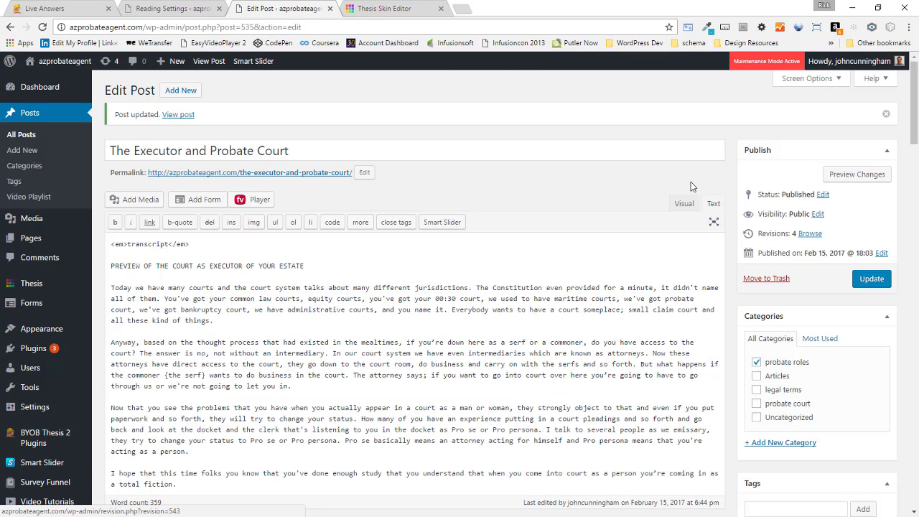
- Format the line "PREVIEW OF THE COURT AS EXECUTOR OF YOUR ESTATE" as Heading 2 in the visual editor
click(683, 203)
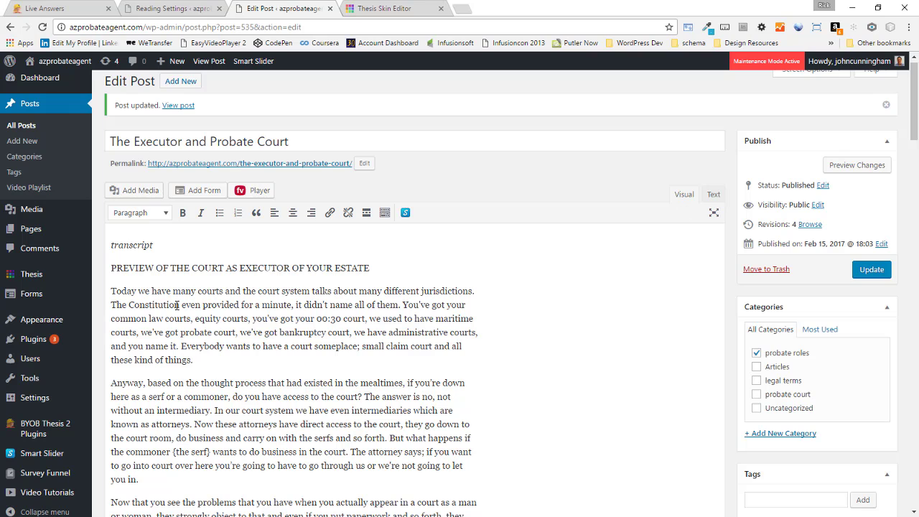
click(165, 214)
click(155, 233)
click(156, 214)
click(143, 285)
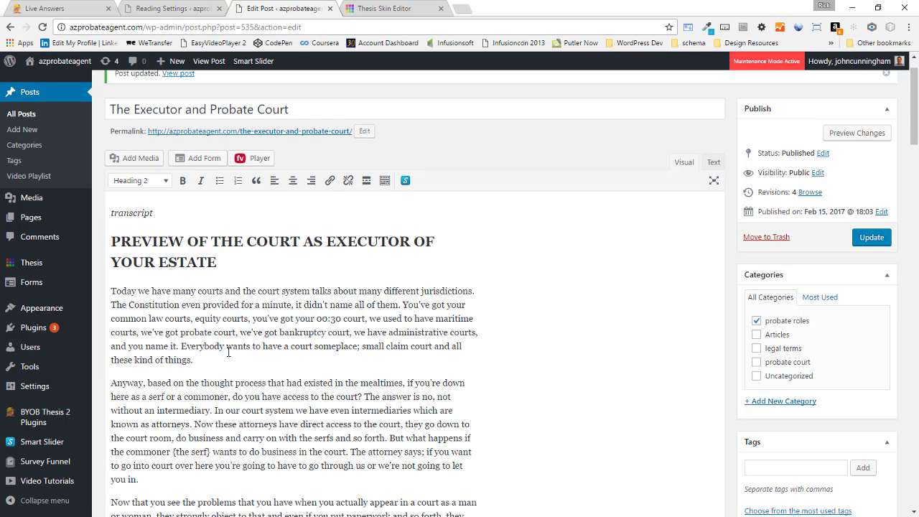
scroll(221, 345, down, 3)
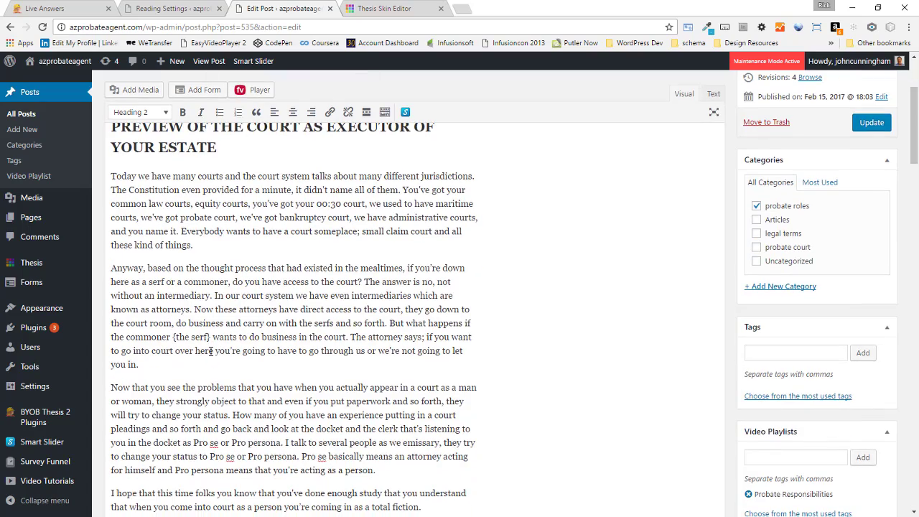
click(233, 314)
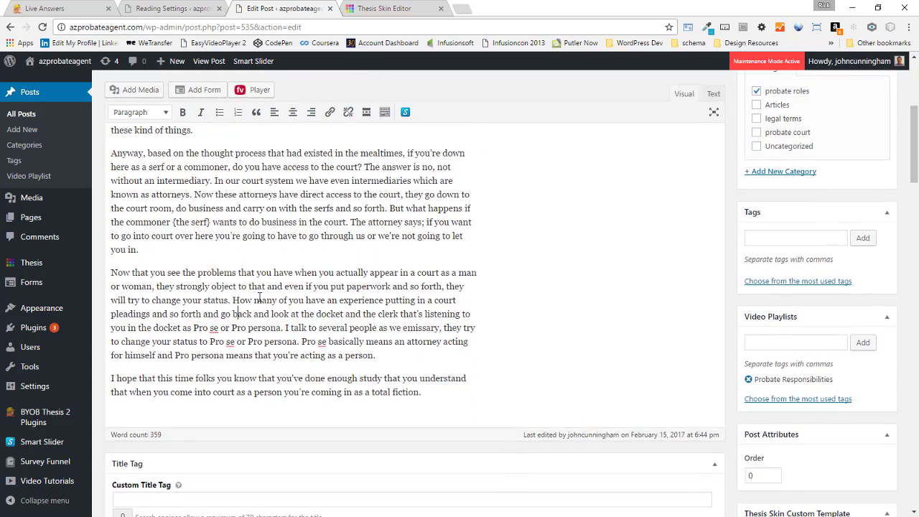
- Update the post to save the Heading 2 formatting, and review the transcript in the visual editor
scroll(169, 242, up, 2)
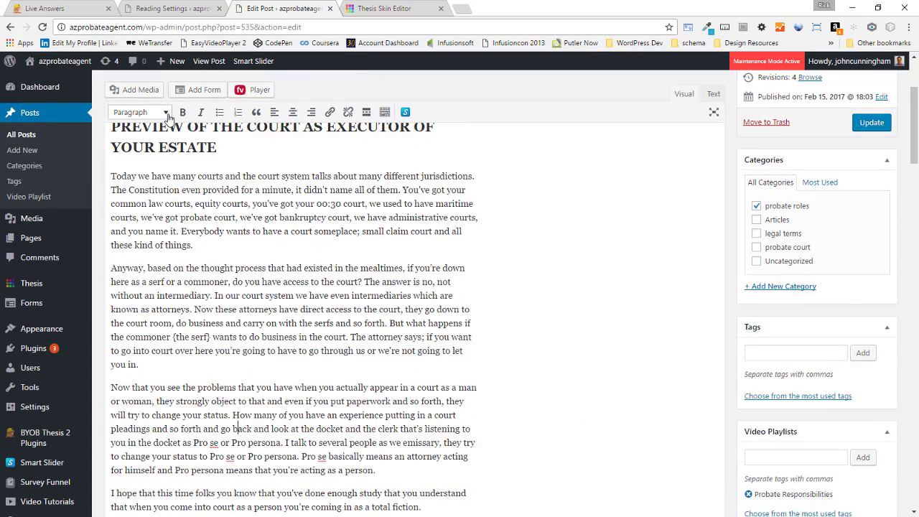
scroll(198, 377, down, 2)
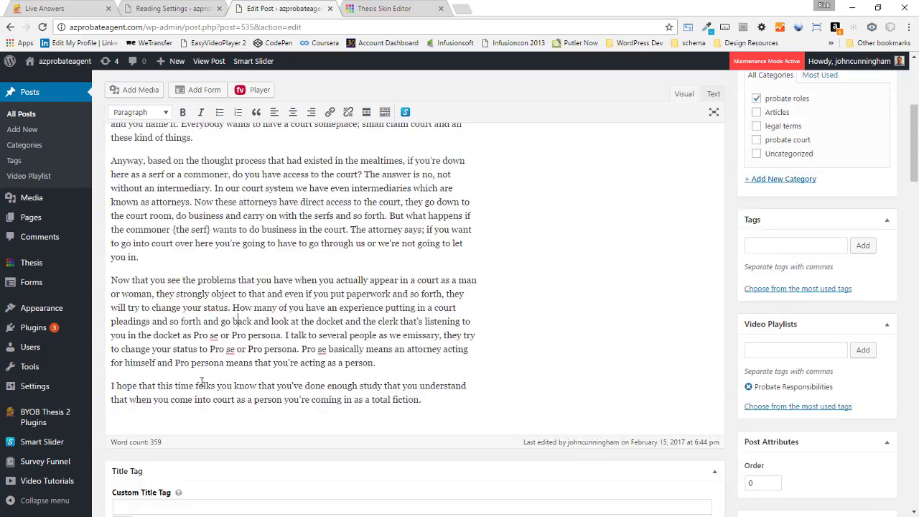
scroll(201, 382, down, 1)
scroll(201, 382, up, 5)
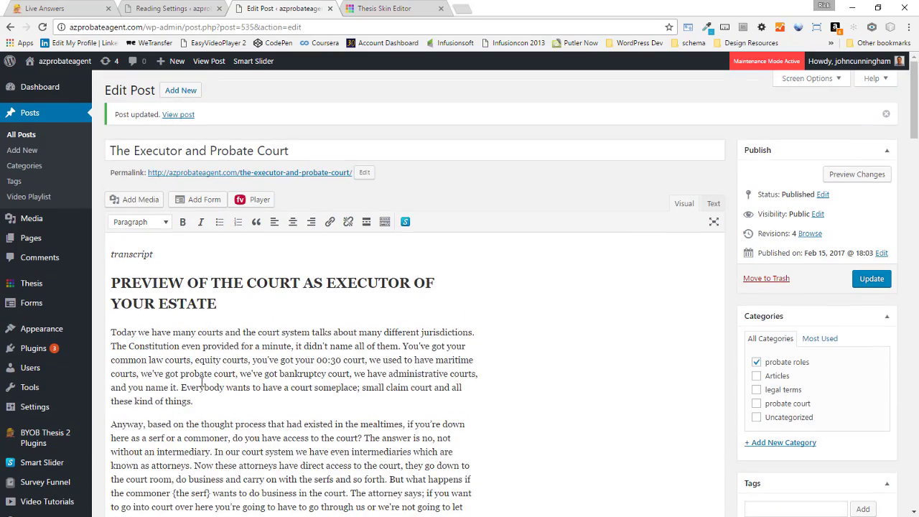
click(872, 282)
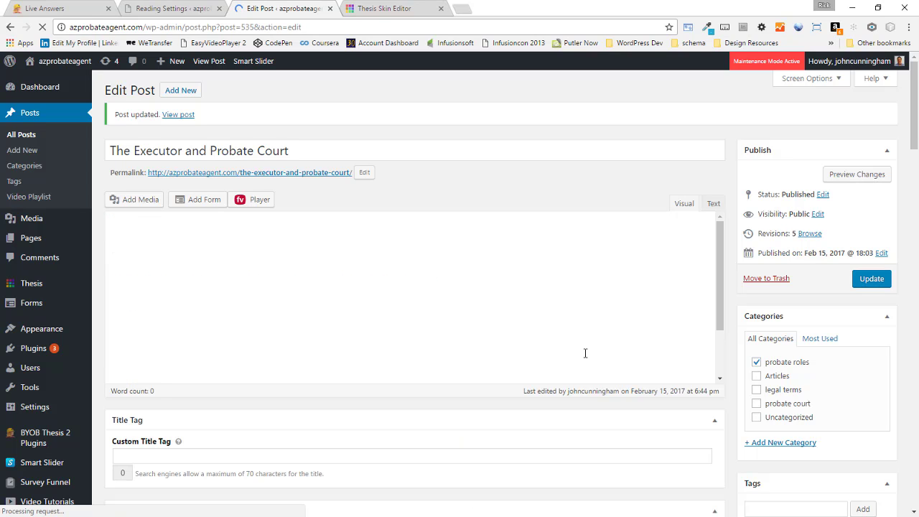
scroll(586, 353, down, 3)
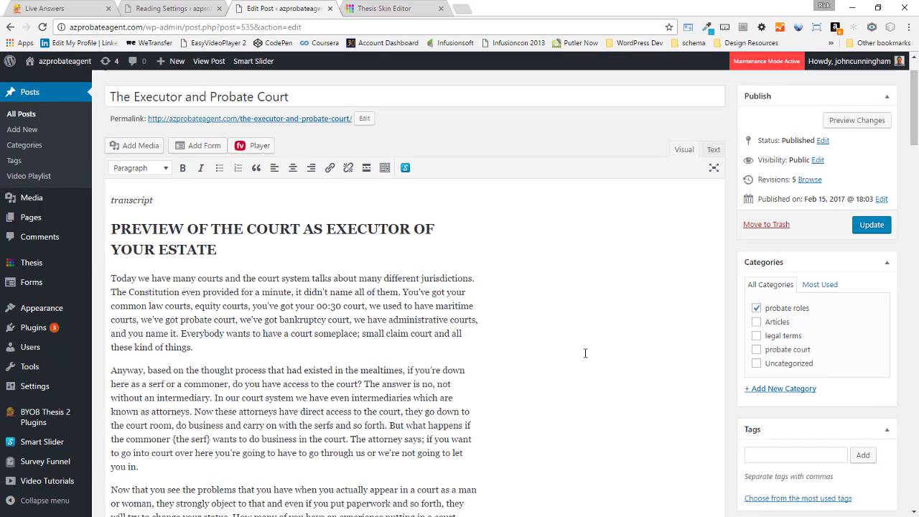
scroll(585, 353, down, 2)
scroll(586, 353, up, 5)
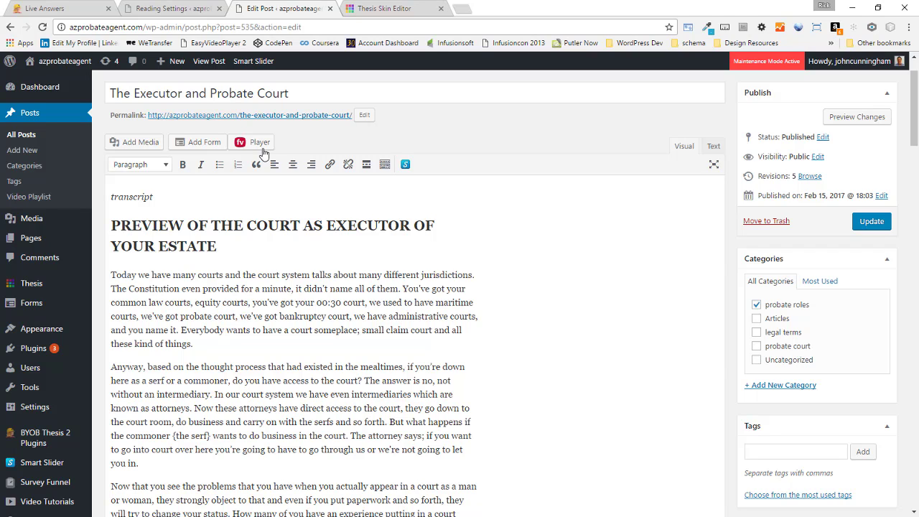
- View the published post and check the description, video, transcript heading and paragraph spacing
click(212, 64)
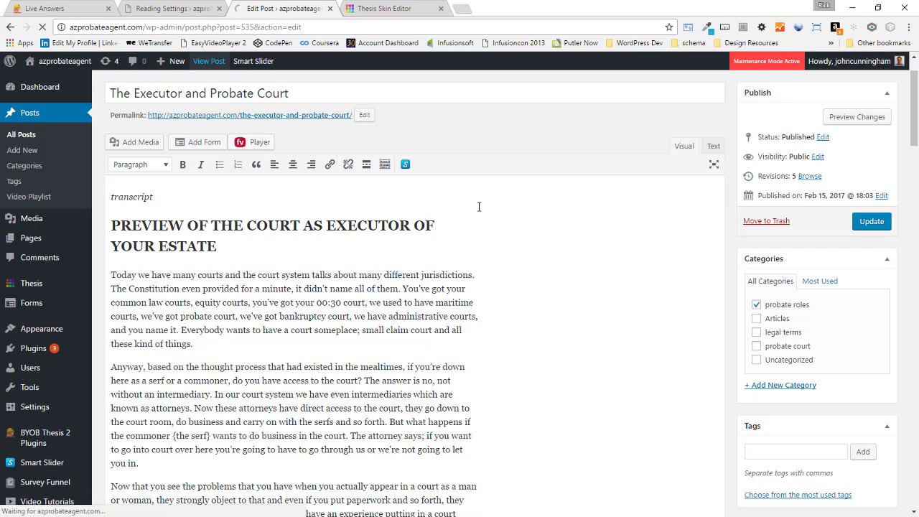
scroll(161, 324, down, 5)
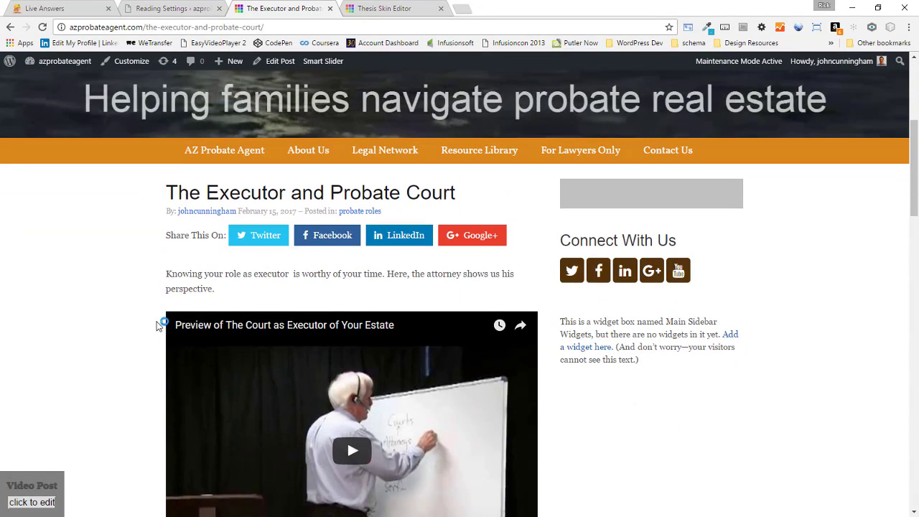
scroll(103, 316, down, 5)
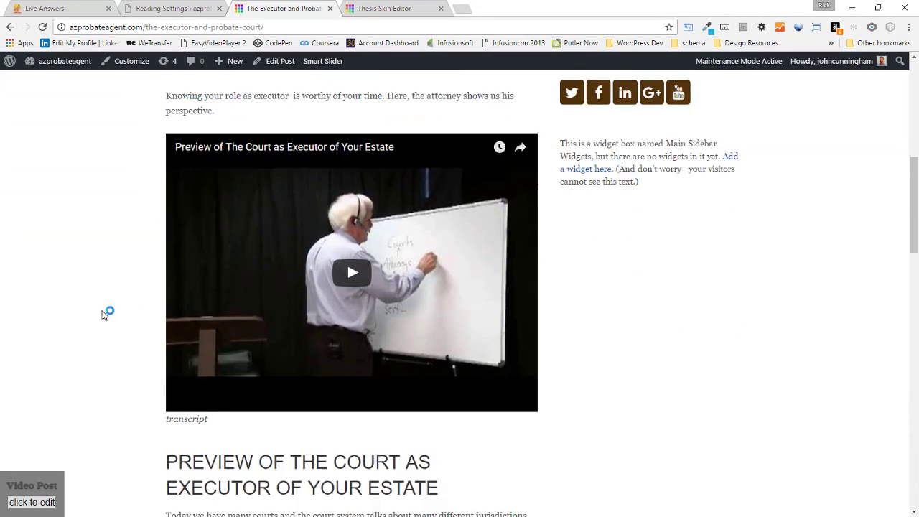
scroll(102, 315, down, 5)
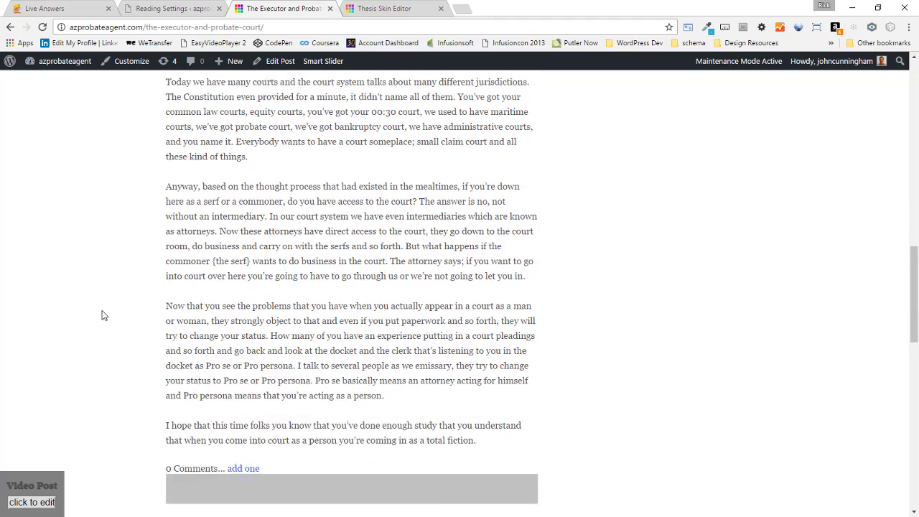
scroll(102, 315, down, 4)
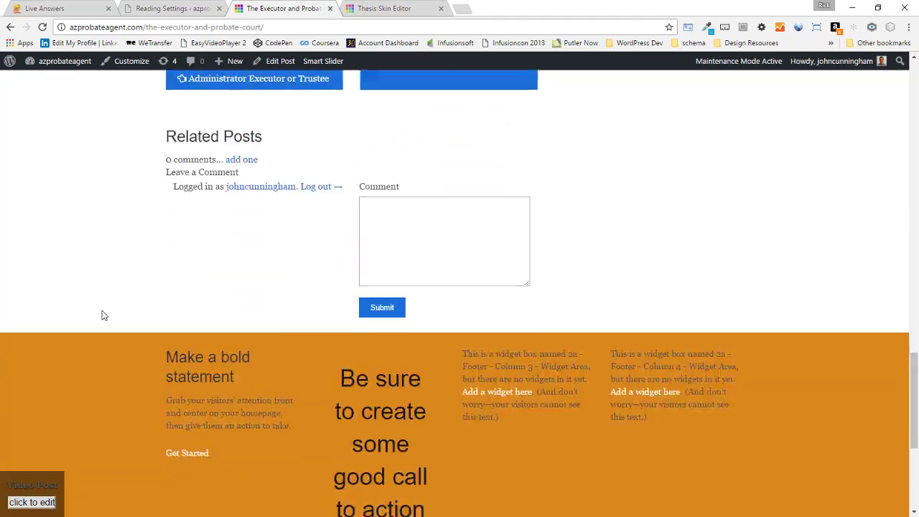
scroll(102, 315, up, 10)
scroll(102, 315, up, 3)
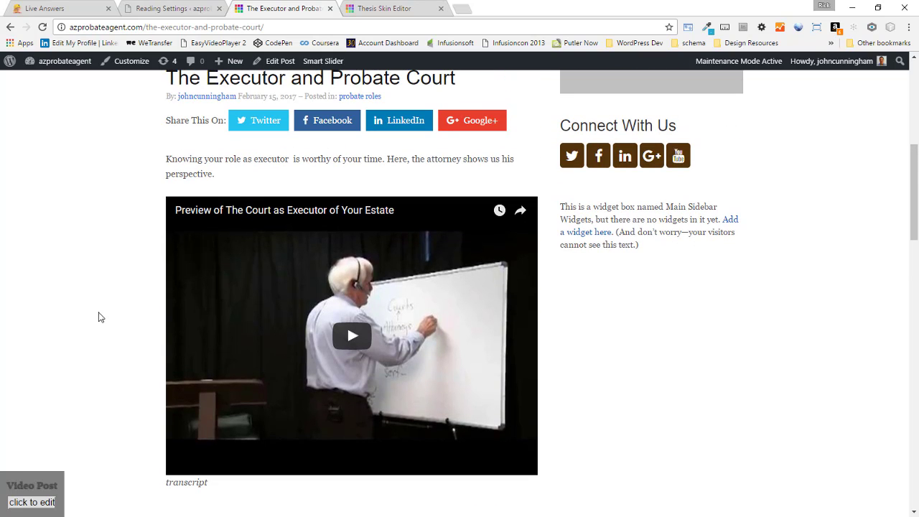
scroll(101, 317, up, 2)
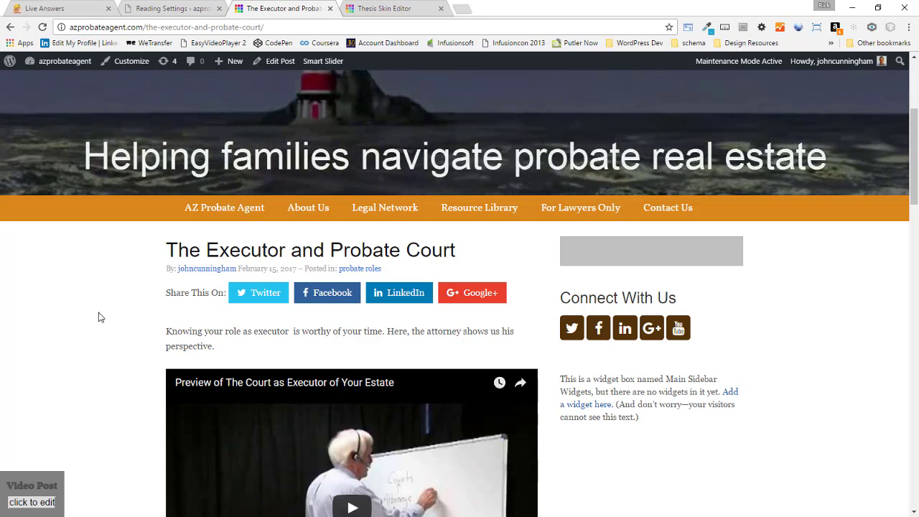
scroll(101, 317, down, 1)
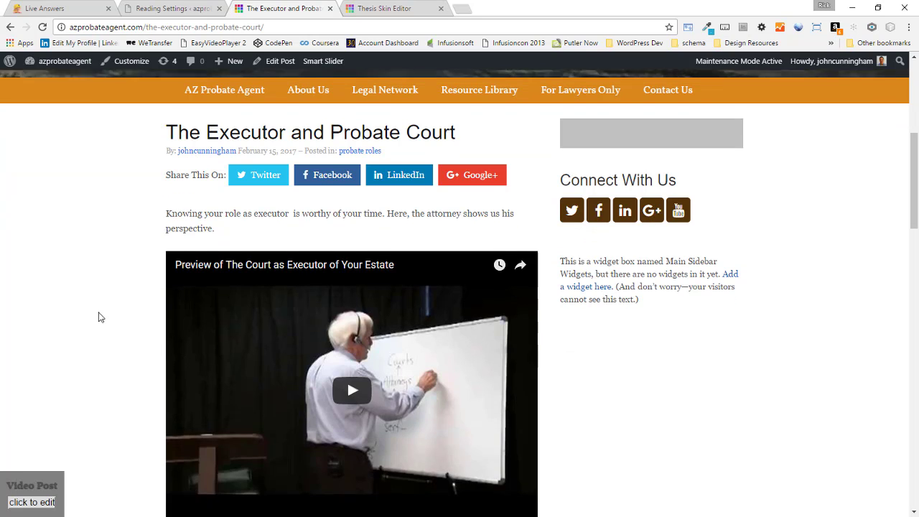
scroll(101, 318, down, 3)
scroll(99, 316, up, 3)
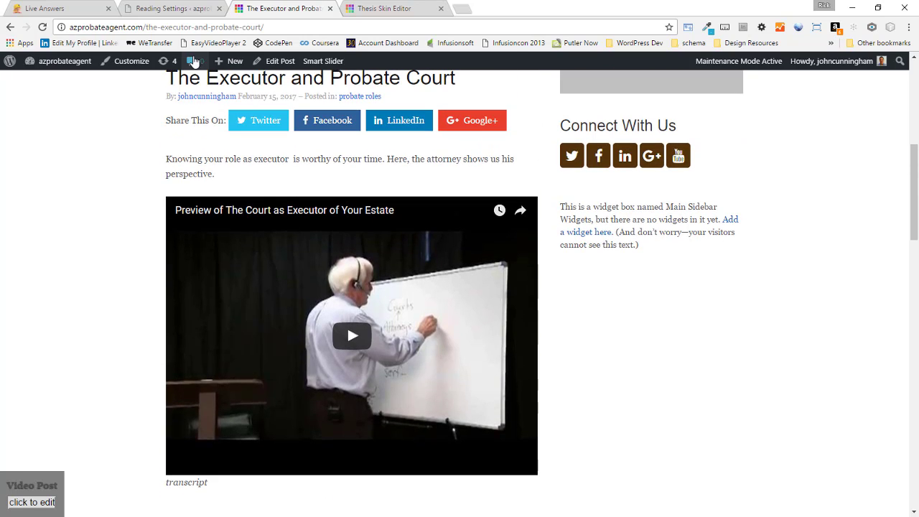
- Open the BYOB Videos plugin settings and bring up the Content Details and WordPress Post Content options
click(178, 6)
scroll(76, 332, down, 2)
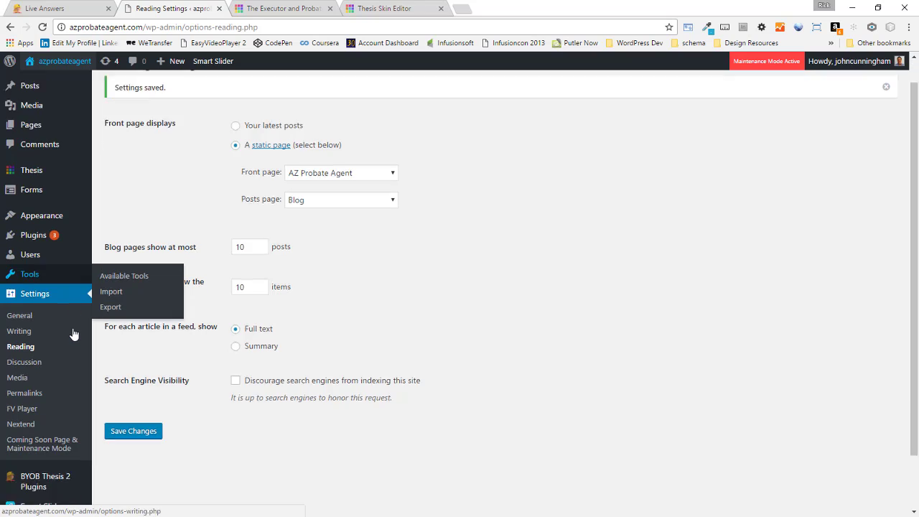
mouse_move(54, 416)
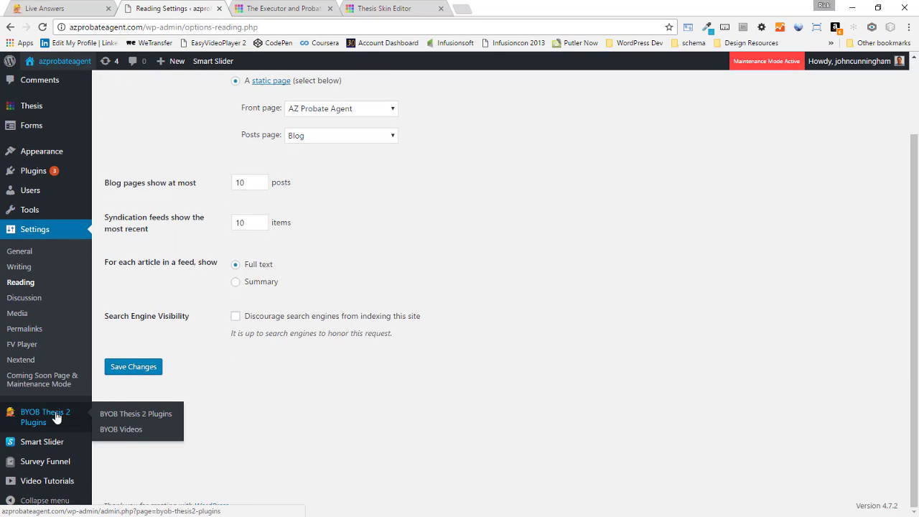
click(135, 430)
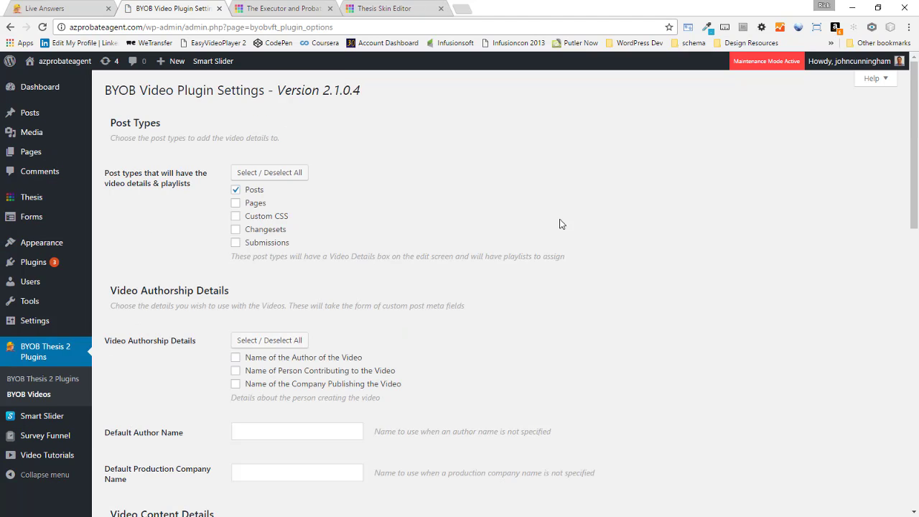
scroll(512, 187, down, 3)
scroll(512, 186, up, 3)
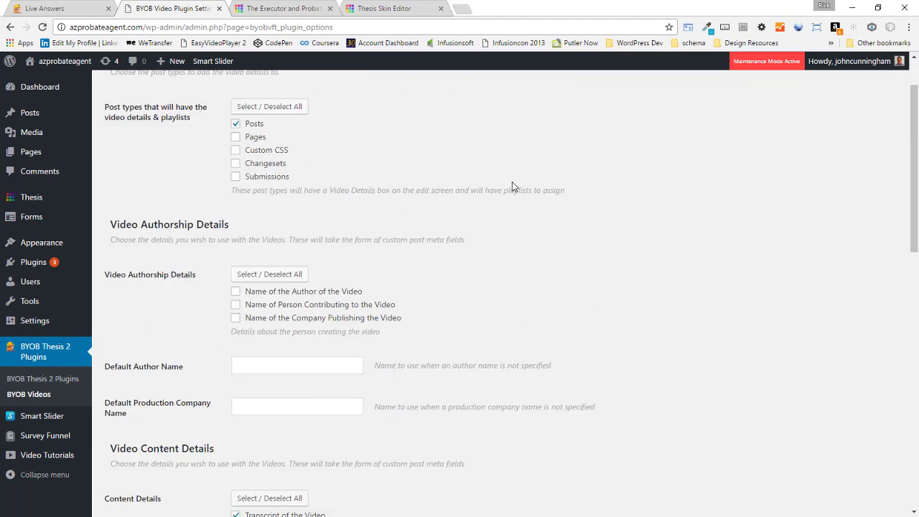
scroll(518, 199, down, 6)
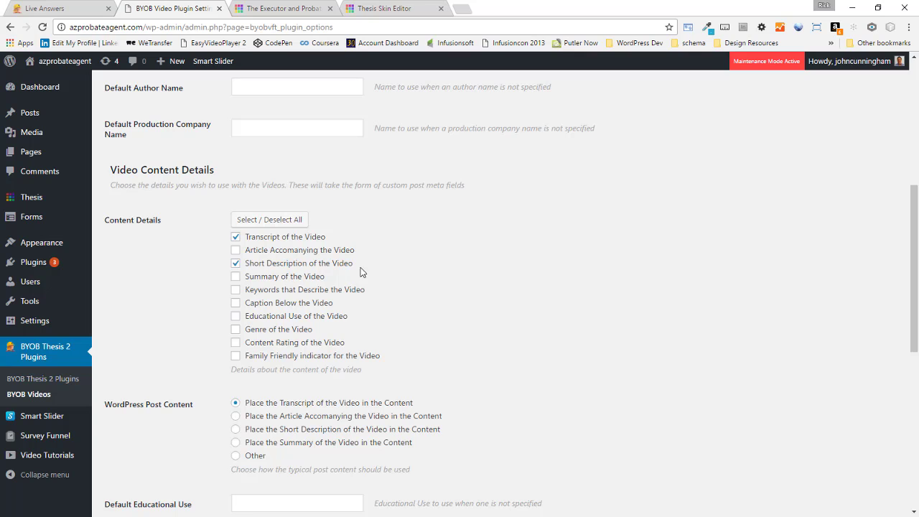
scroll(374, 283, down, 2)
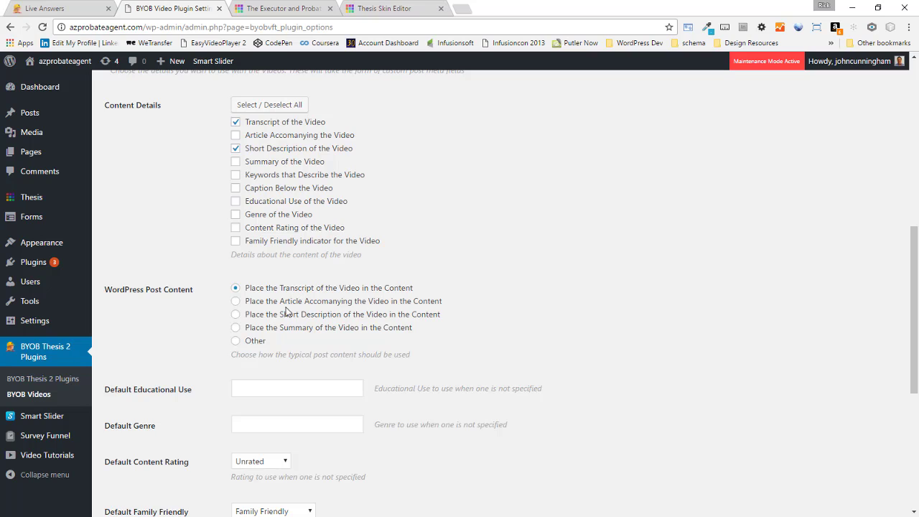
- Set the WordPress post content to the article accompanying the video, enable the Article and Summary content details, and save the plugin settings
click(236, 301)
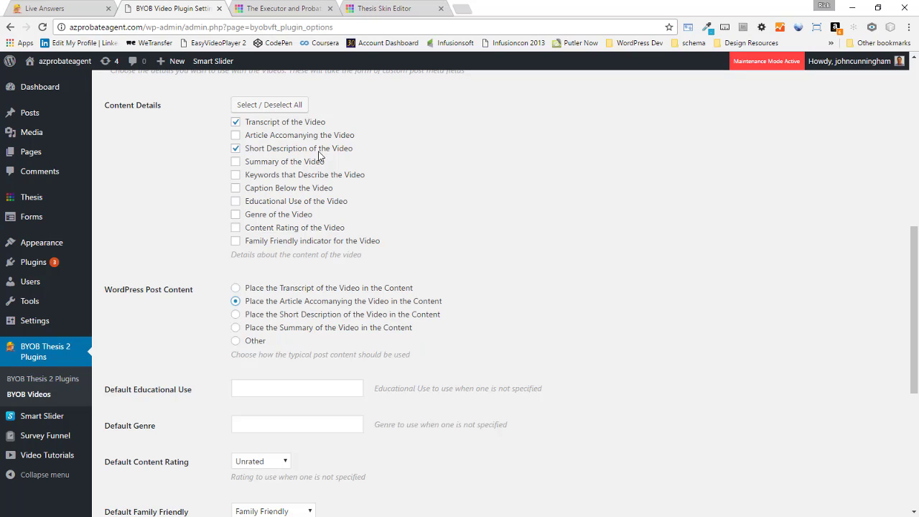
click(237, 161)
click(235, 136)
scroll(180, 236, down, 5)
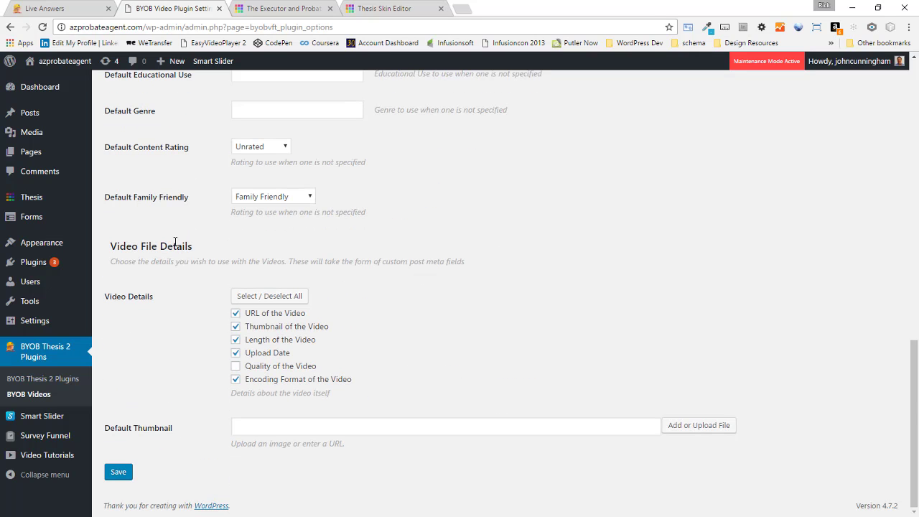
click(117, 473)
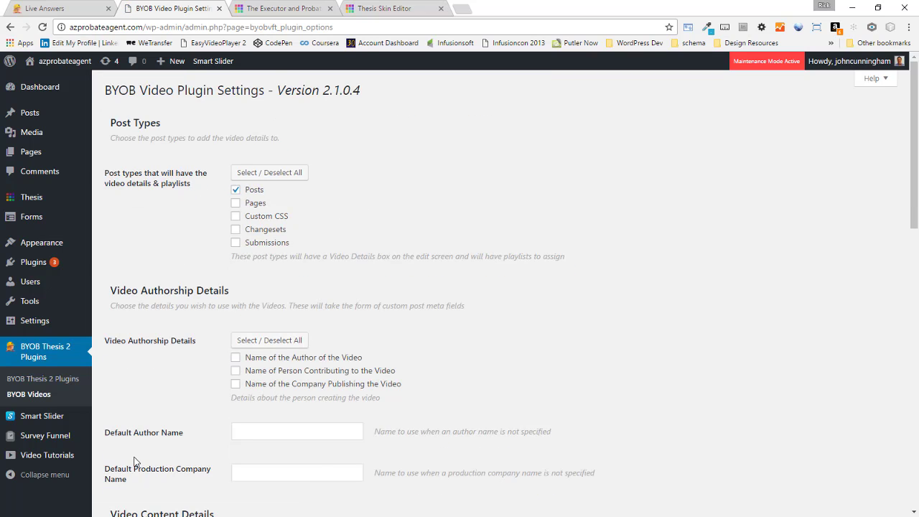
- Reload the published post "The Executor and Probate Court" and examine how the content below the video is displayed
click(284, 7)
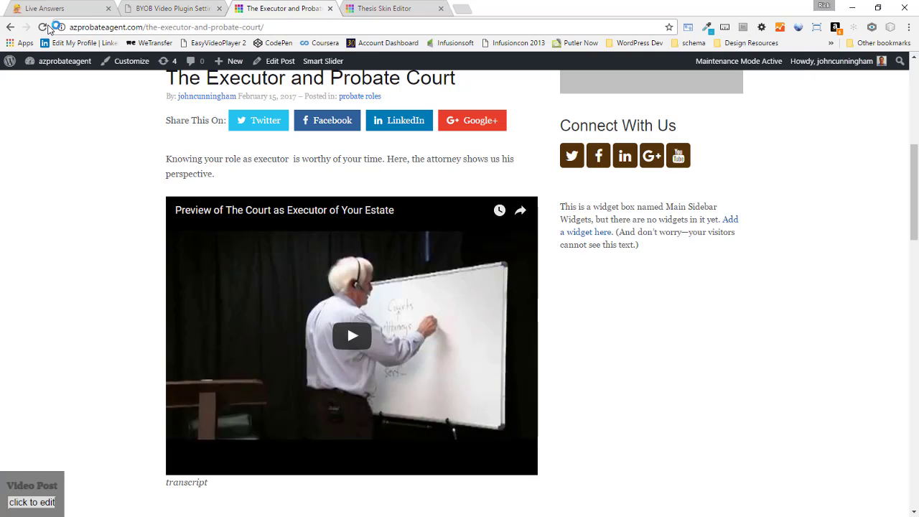
click(47, 26)
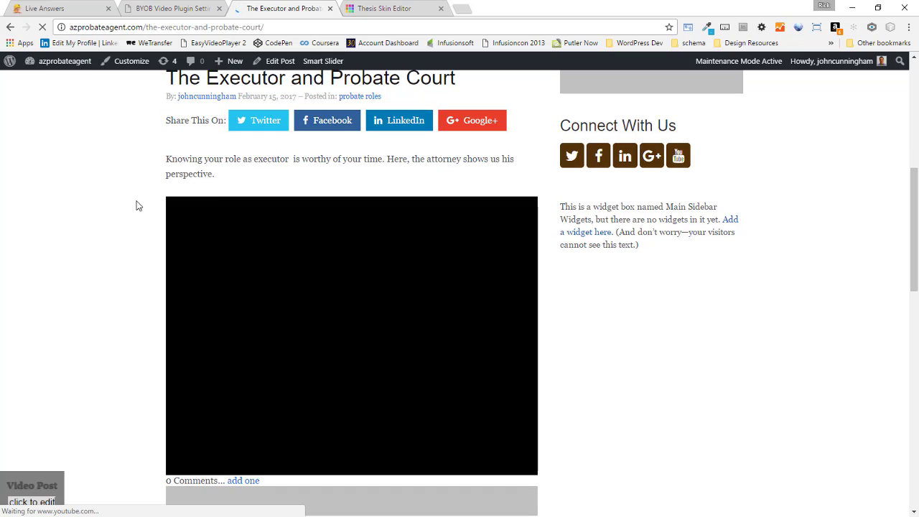
scroll(112, 206, down, 4)
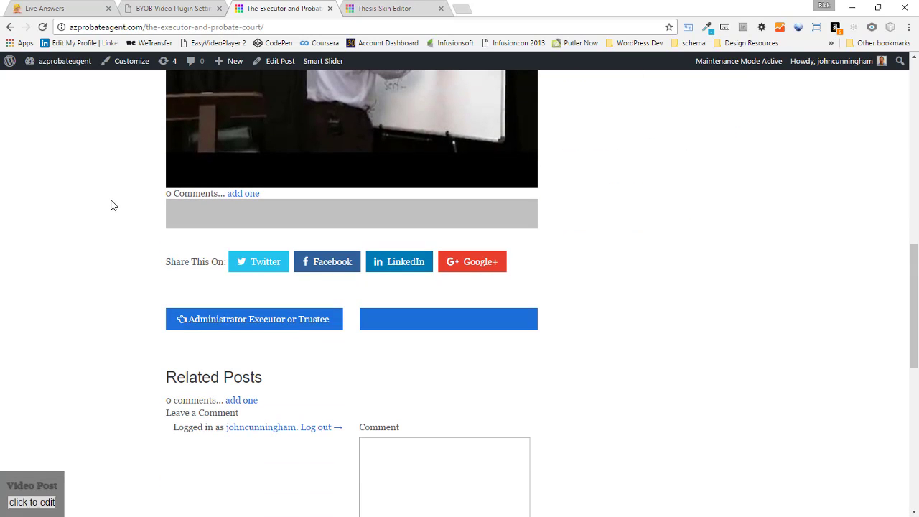
scroll(112, 205, up, 4)
scroll(110, 208, down, 1)
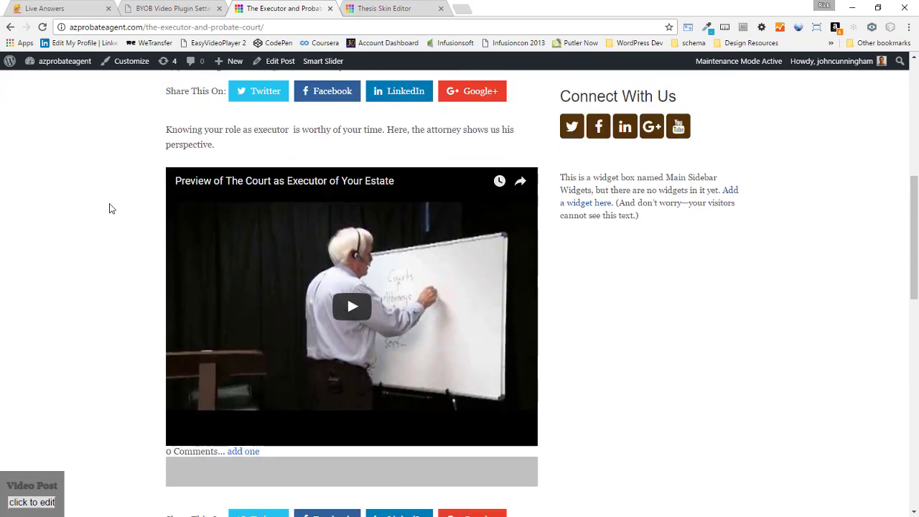
scroll(109, 207, down, 2)
scroll(115, 229, up, 3)
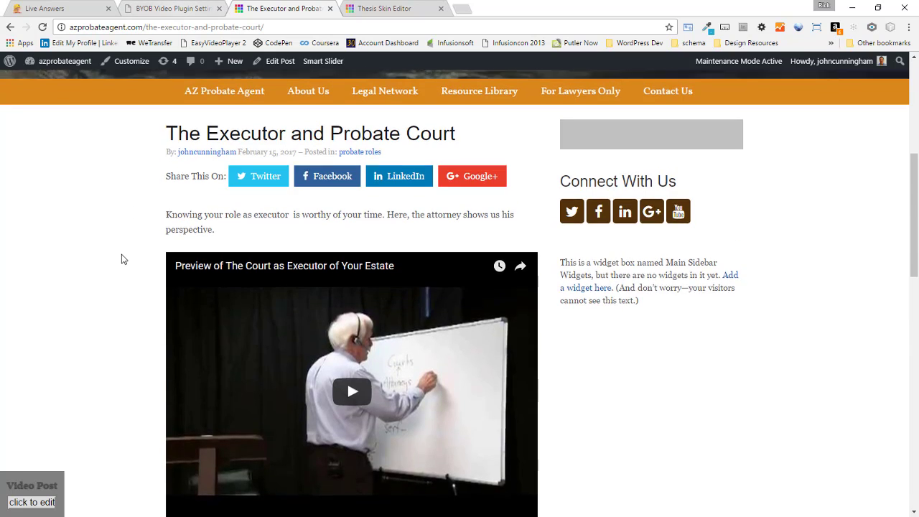
scroll(111, 276, down, 5)
scroll(111, 275, up, 5)
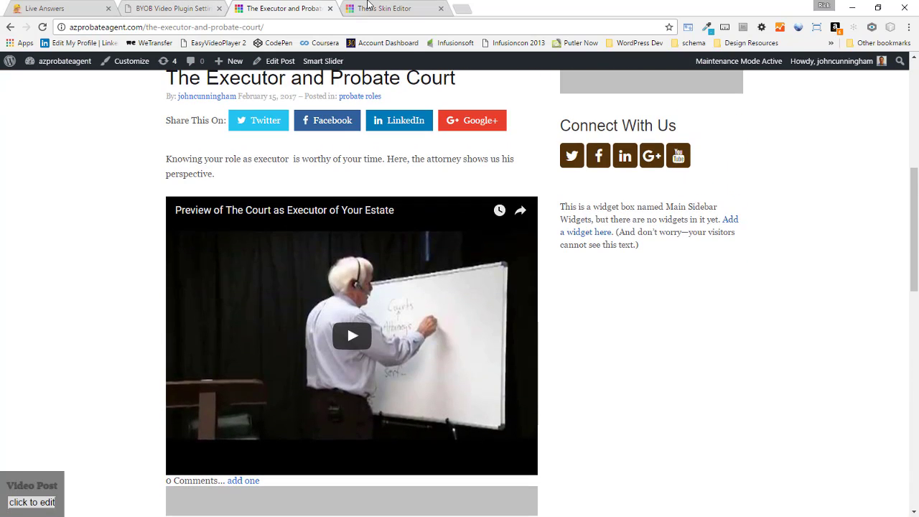
- Switch to the Thesis Skin Editor, reload it and open the Video Post template
click(367, 6)
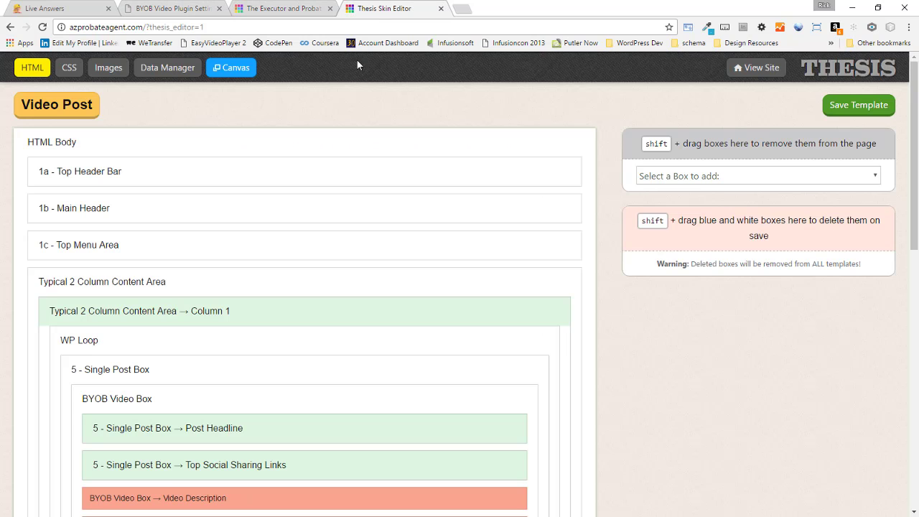
click(42, 27)
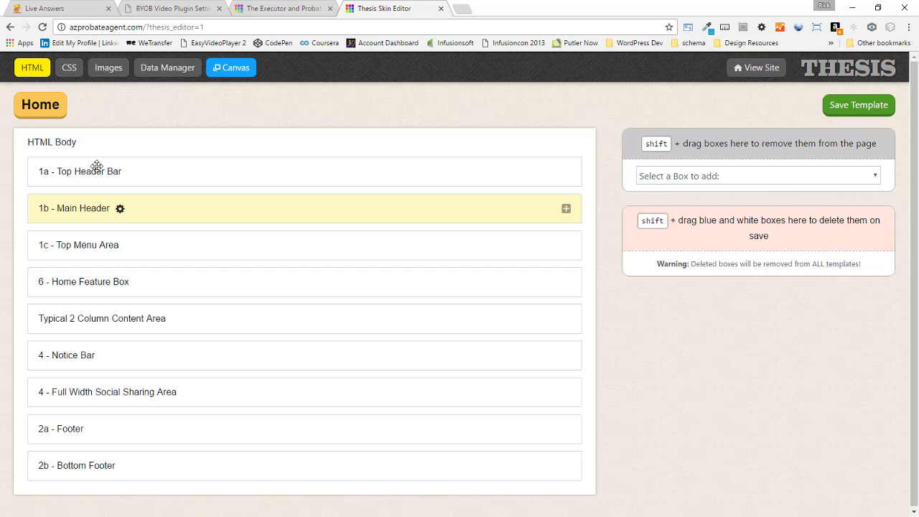
click(40, 105)
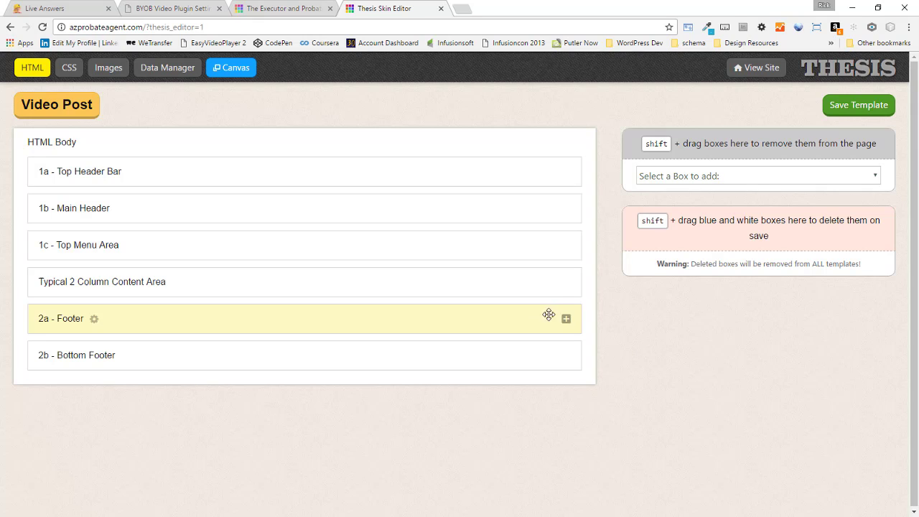
- Move Post Headline and Top Social Sharing Links out of the BYOB Video Box, placing them above it in the Single Post Box
click(566, 285)
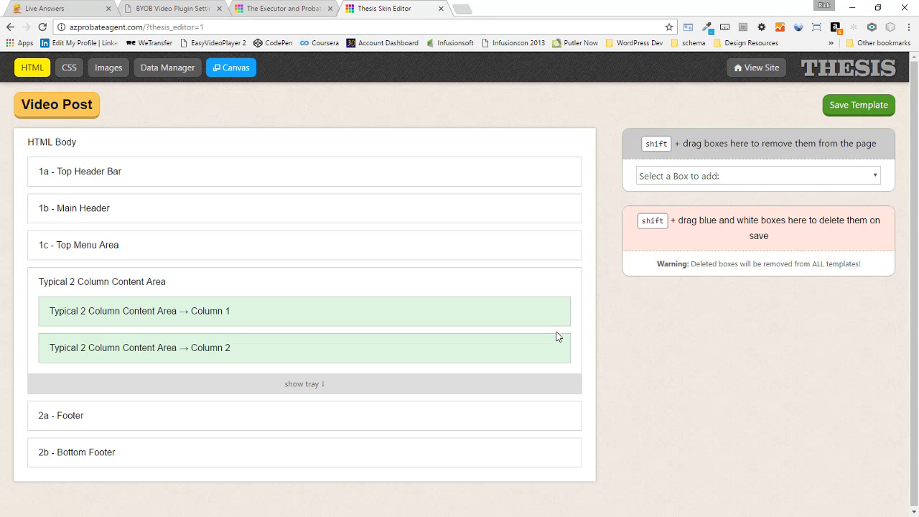
click(555, 314)
scroll(554, 314, down, 2)
scroll(555, 316, down, 1)
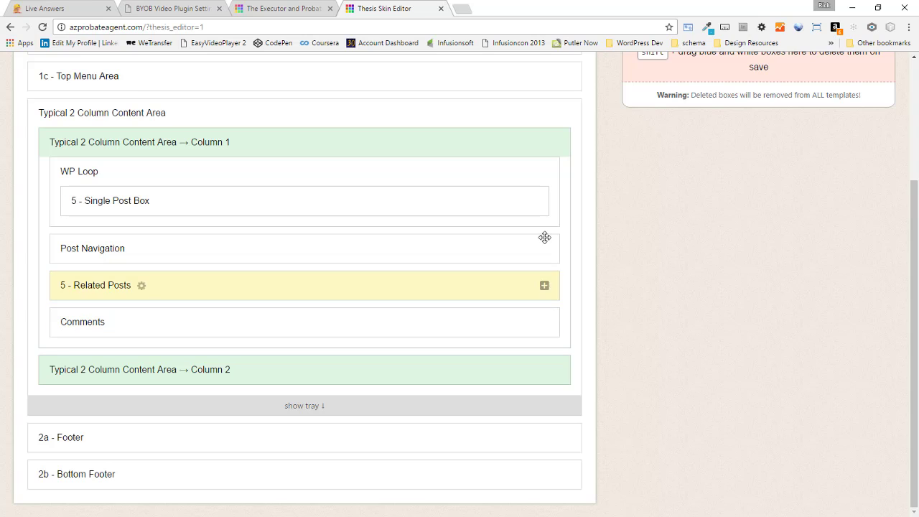
click(533, 202)
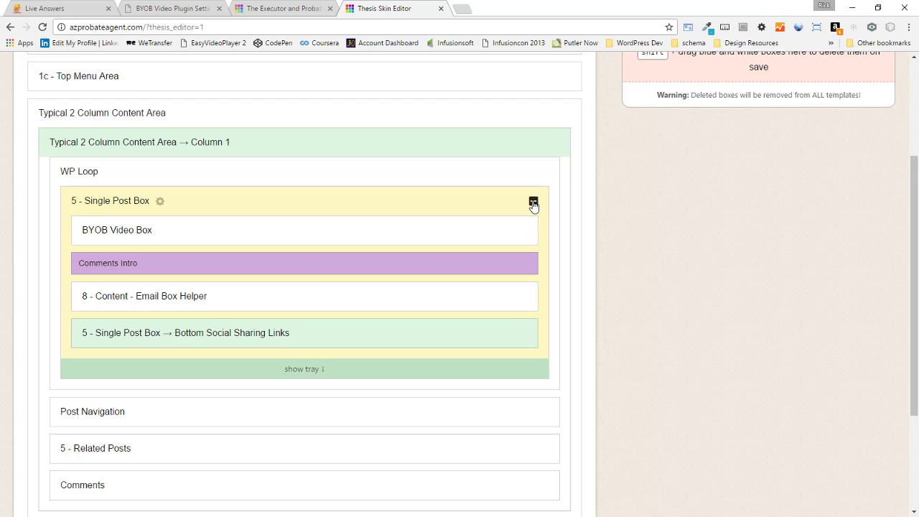
click(522, 231)
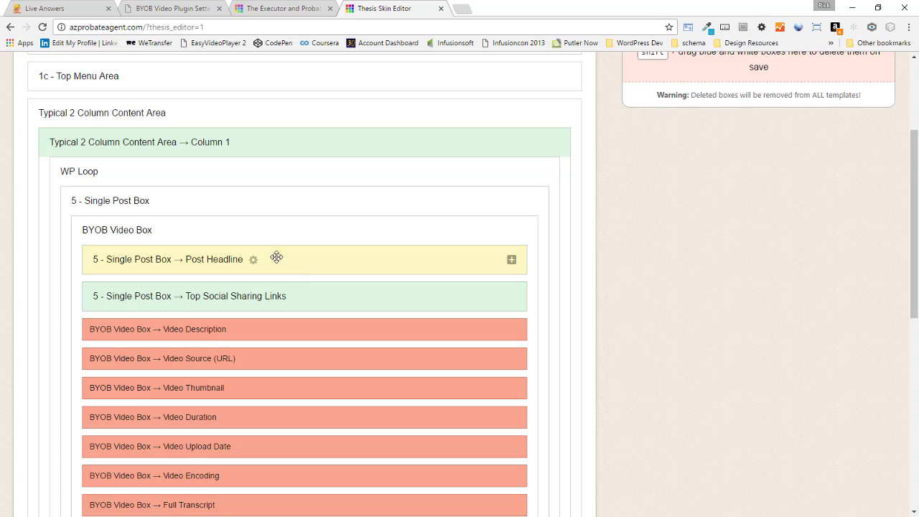
mouse_move(278, 256)
mouse_down()
mouse_move(282, 196)
mouse_move(281, 248)
mouse_move(290, 205)
mouse_move(279, 242)
mouse_up()
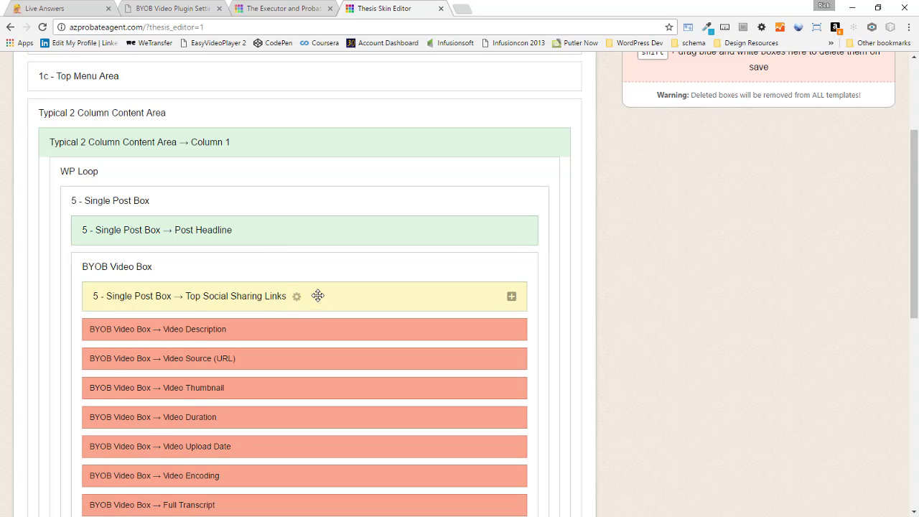
drag(318, 296, 297, 261)
- Add the About the Video box to the BYOB Video Box and place it directly below Video Source (URL)
scroll(346, 290, down, 1)
scroll(346, 290, down, 1)
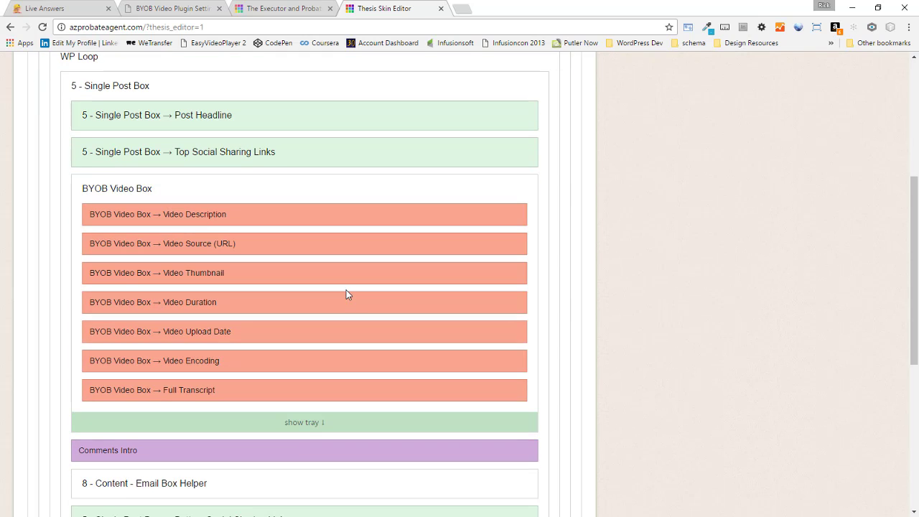
click(307, 423)
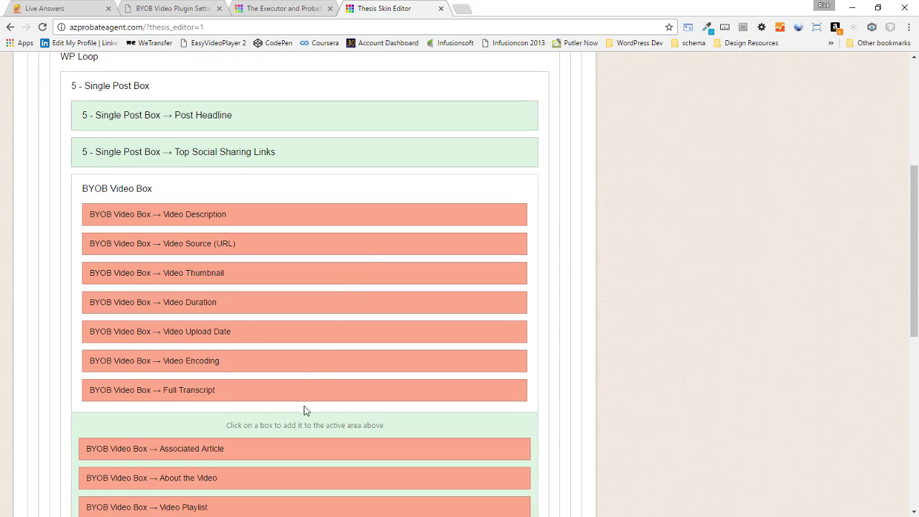
scroll(322, 358, down, 2)
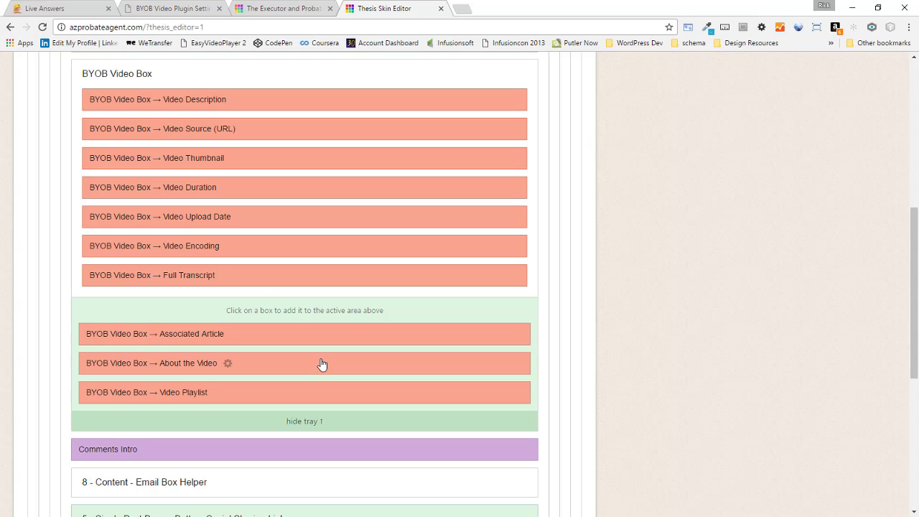
click(263, 372)
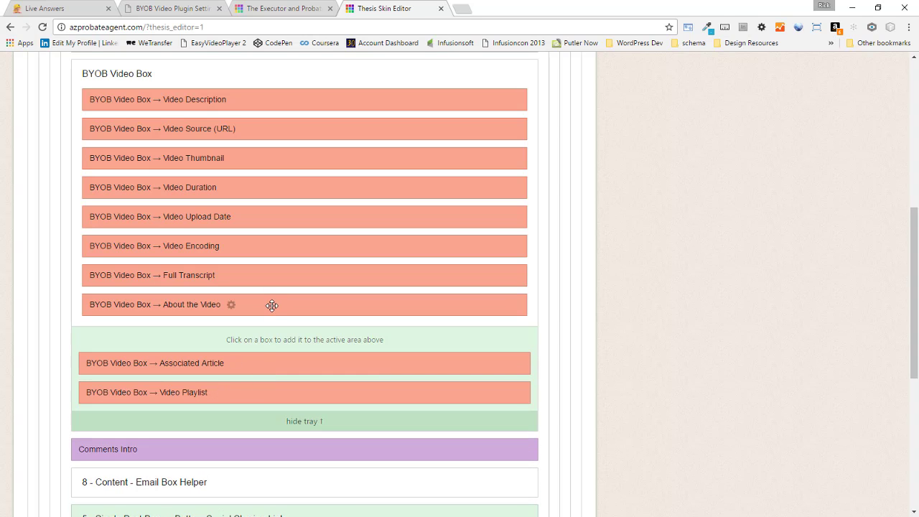
drag(275, 303, 259, 160)
- Set About the Video to display as meta only, and check the options of the Video Description box
click(231, 159)
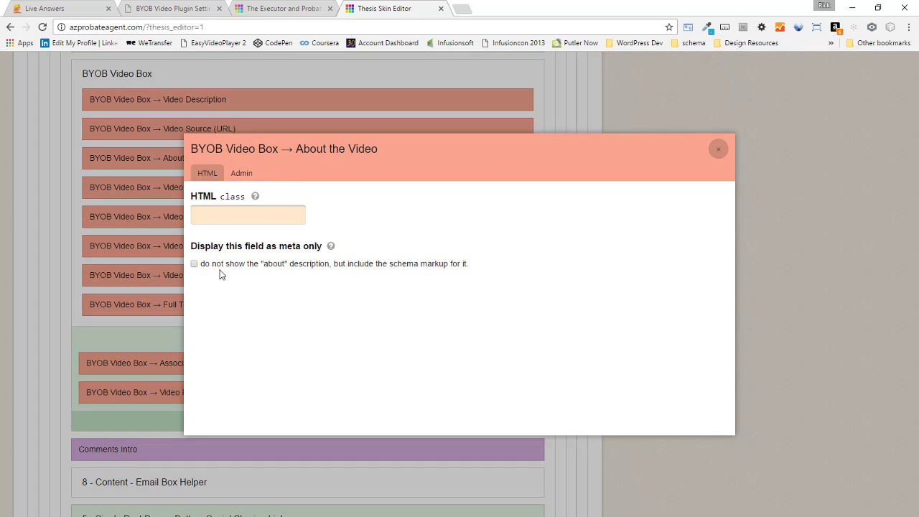
click(194, 263)
click(719, 151)
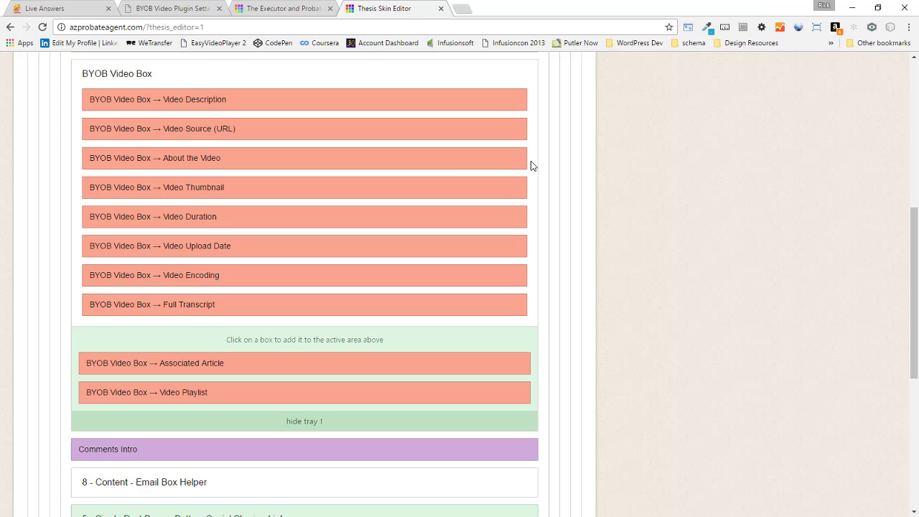
click(237, 100)
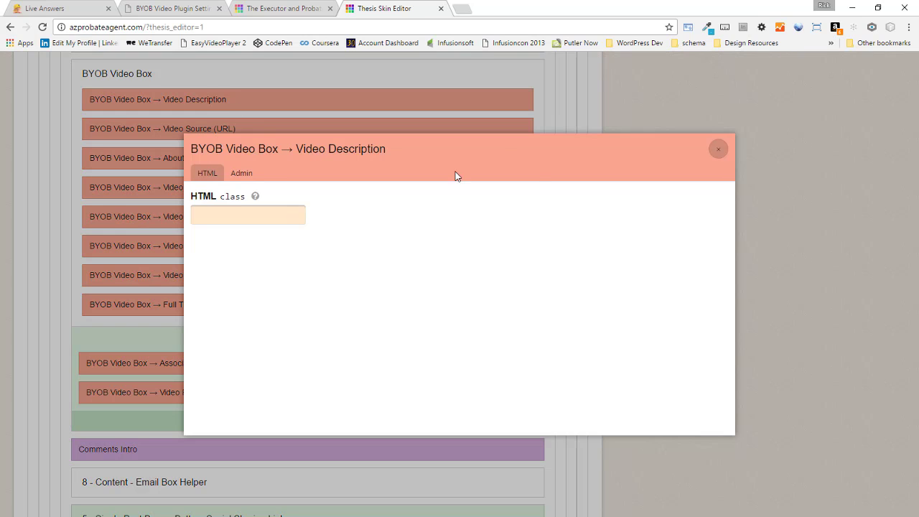
click(717, 149)
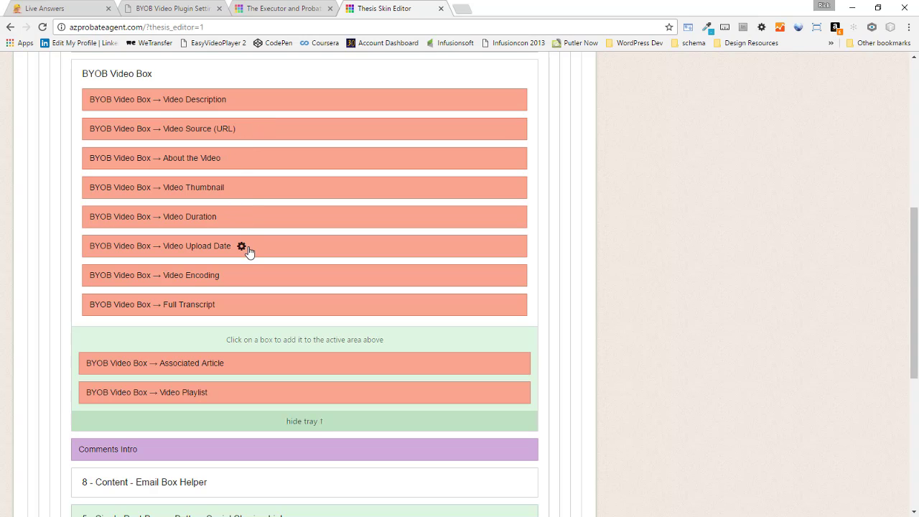
- Add the Single Post Box's Content box to the template and place it between the BYOB Video Box and Comments Intro
click(297, 423)
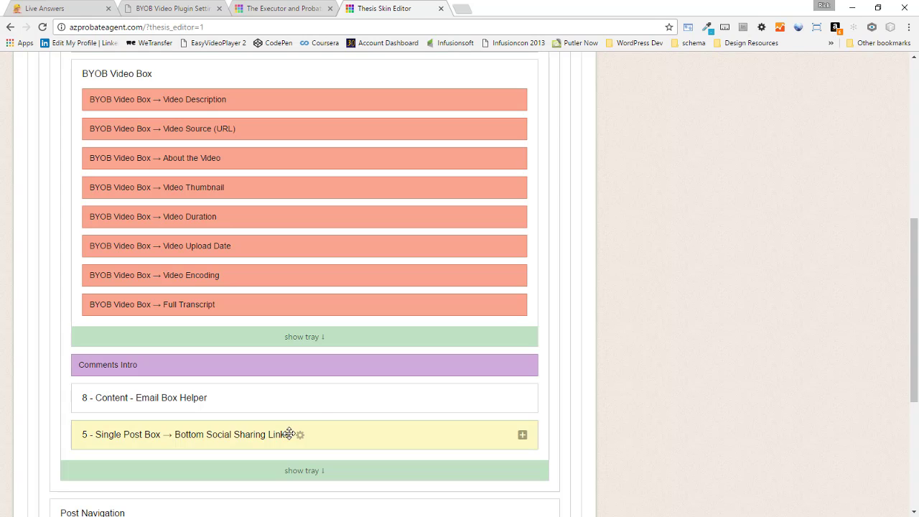
click(303, 474)
scroll(306, 346, down, 2)
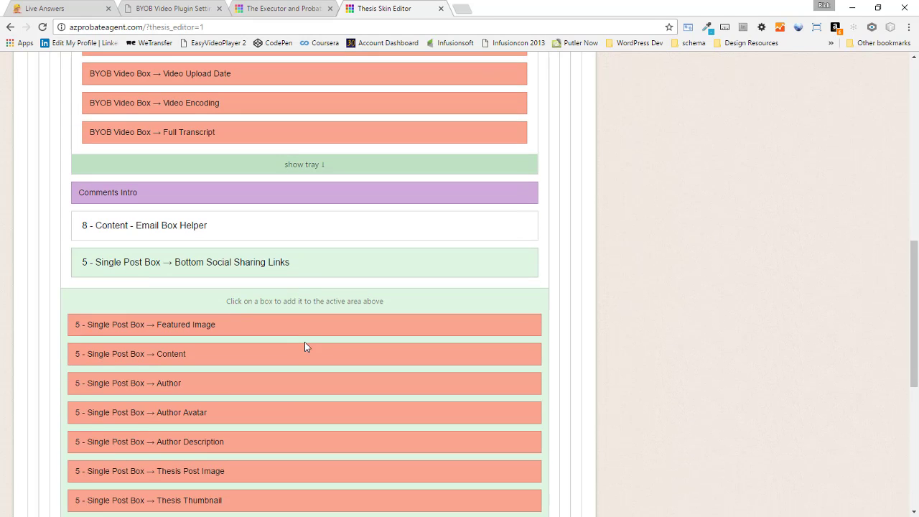
click(250, 361)
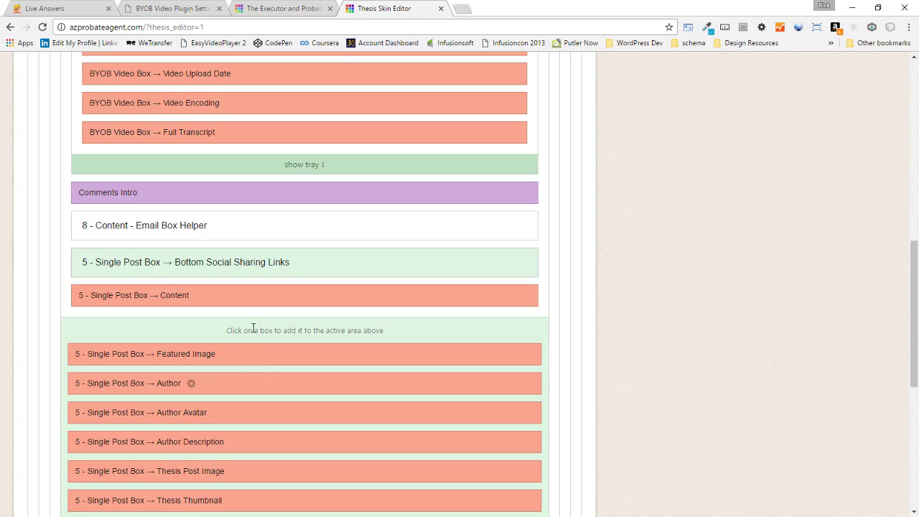
drag(246, 290, 252, 196)
- Collapse the BYOB Video Box, review the box order and save the Video Post template
scroll(369, 281, up, 3)
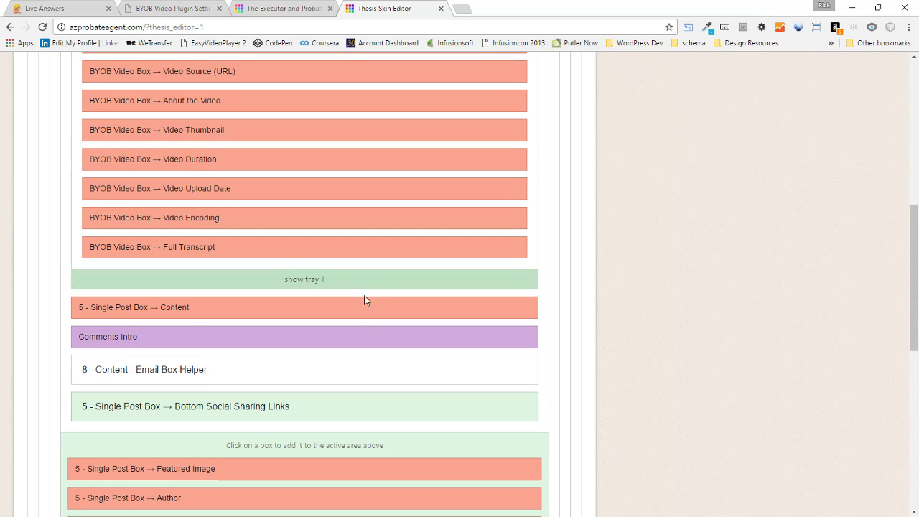
scroll(322, 297, up, 1)
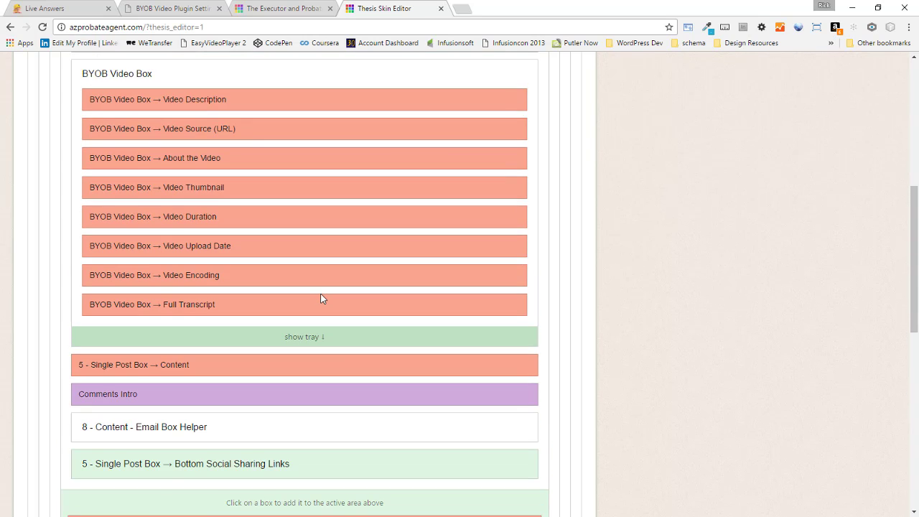
scroll(344, 261, up, 1)
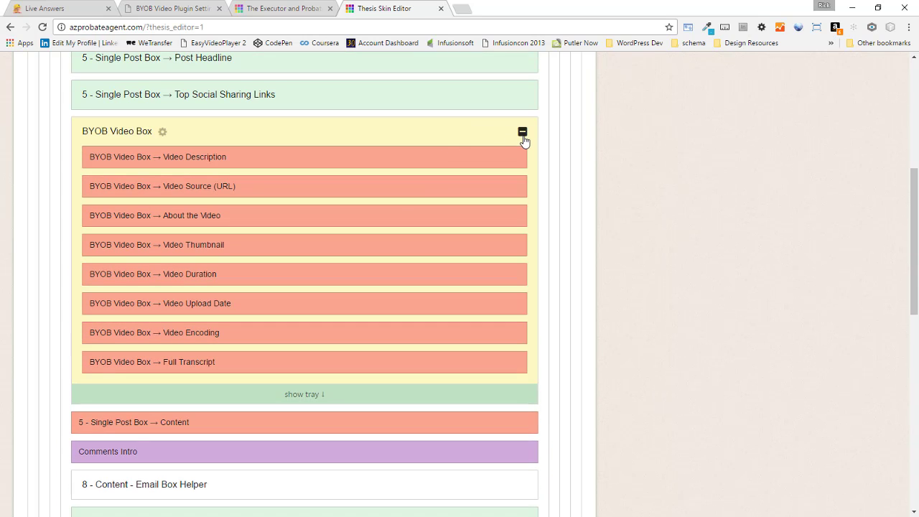
click(523, 133)
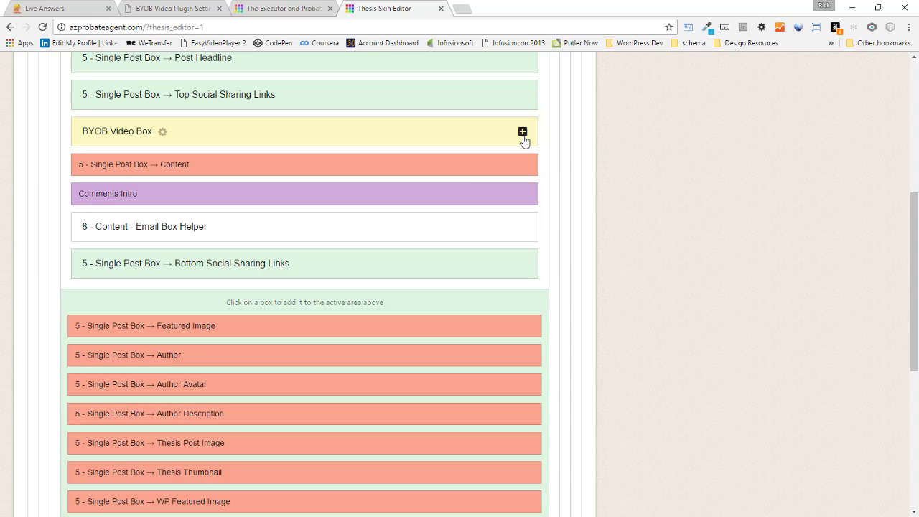
scroll(393, 259, up, 2)
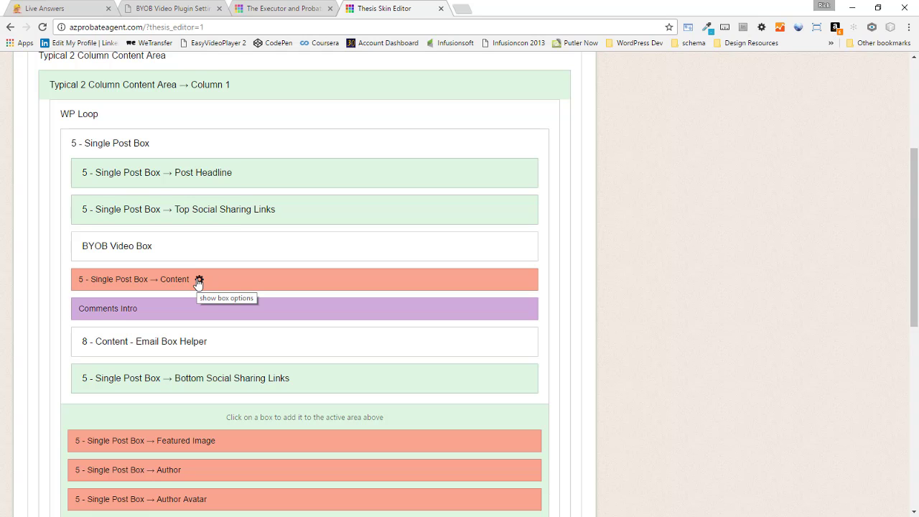
scroll(650, 278, up, 3)
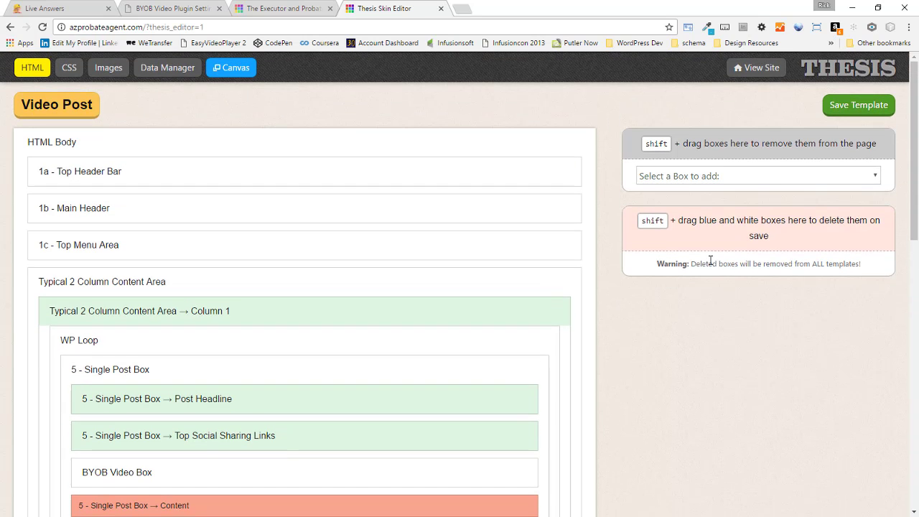
click(850, 108)
- Reload the published post "The Executor and Probate Court" and examine the content displayed below the video
click(284, 8)
click(43, 28)
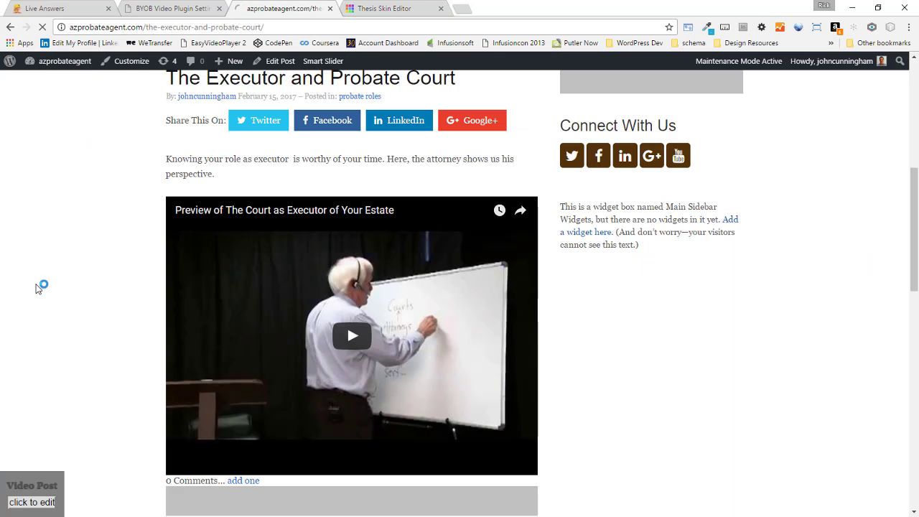
scroll(89, 282, down, 6)
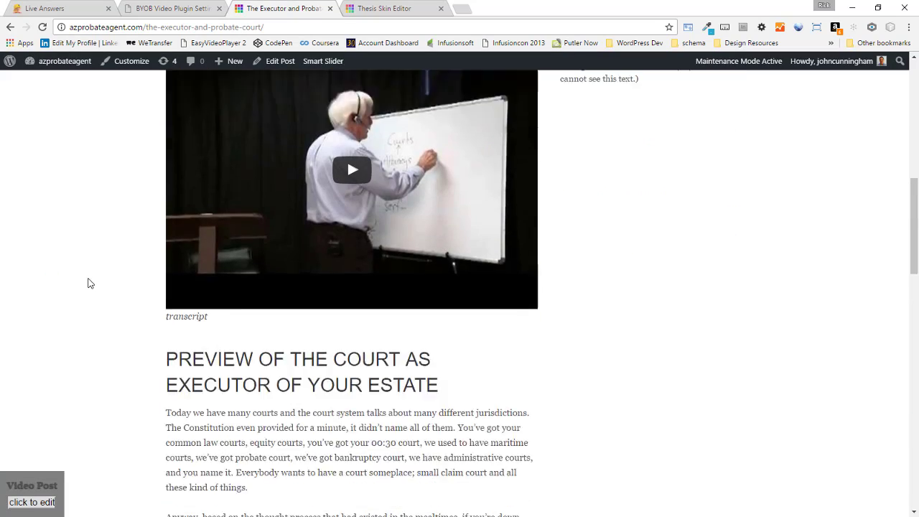
scroll(86, 287, down, 6)
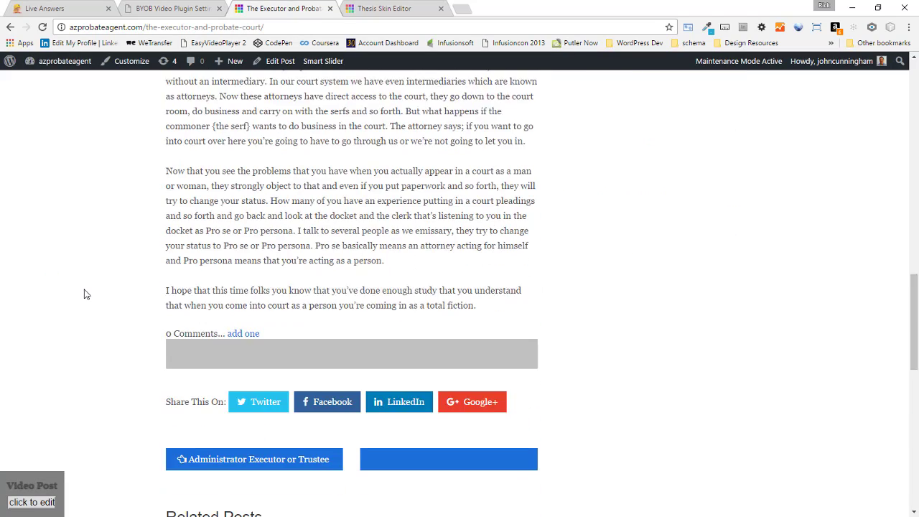
scroll(84, 294, up, 3)
scroll(396, 324, up, 4)
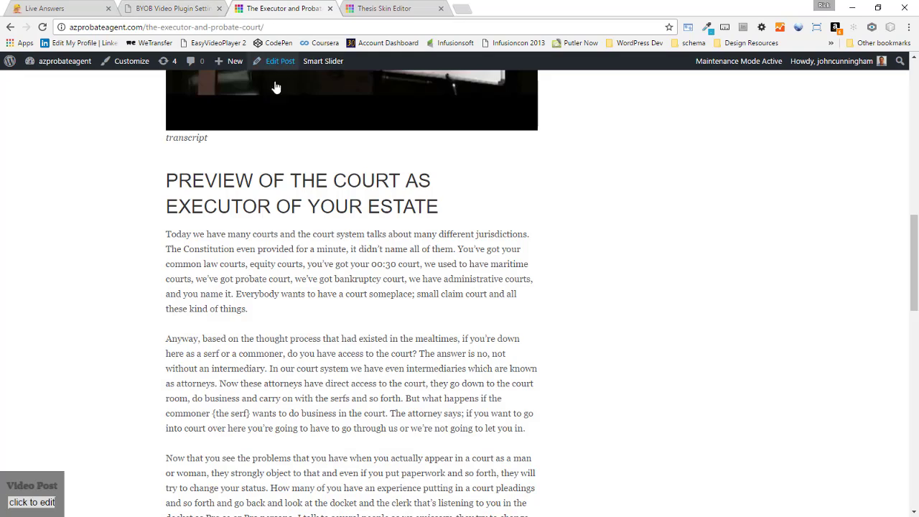
- Open the post for editing and remove all of the transcript text from its main content
mouse_move(313, 68)
click(269, 62)
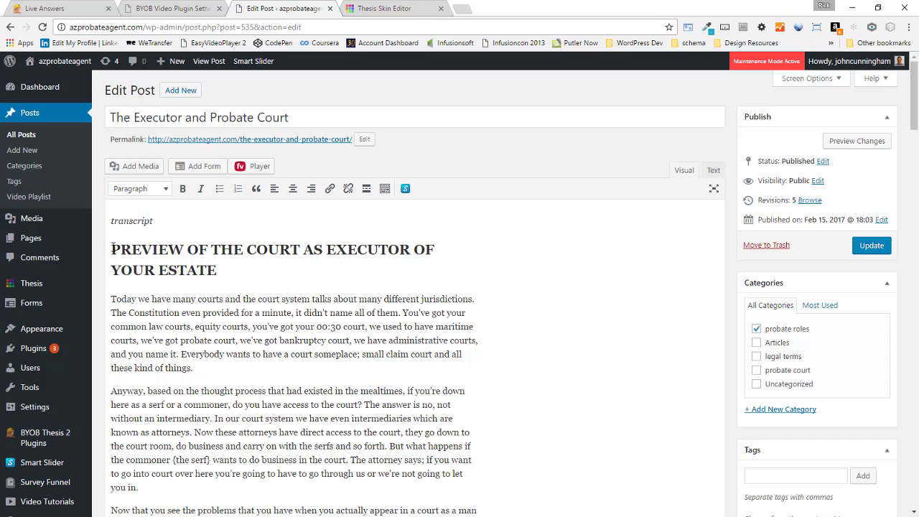
drag(110, 219, 445, 290)
scroll(402, 291, down, 2)
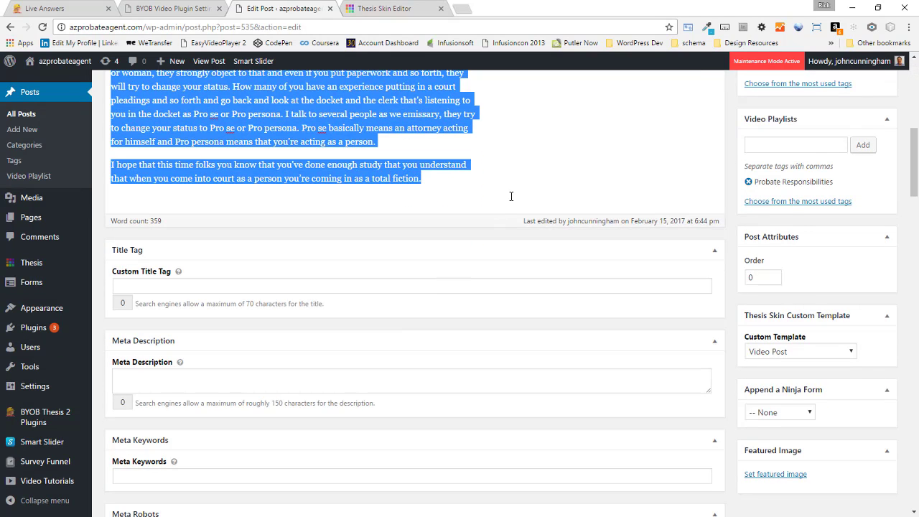
key(Delete)
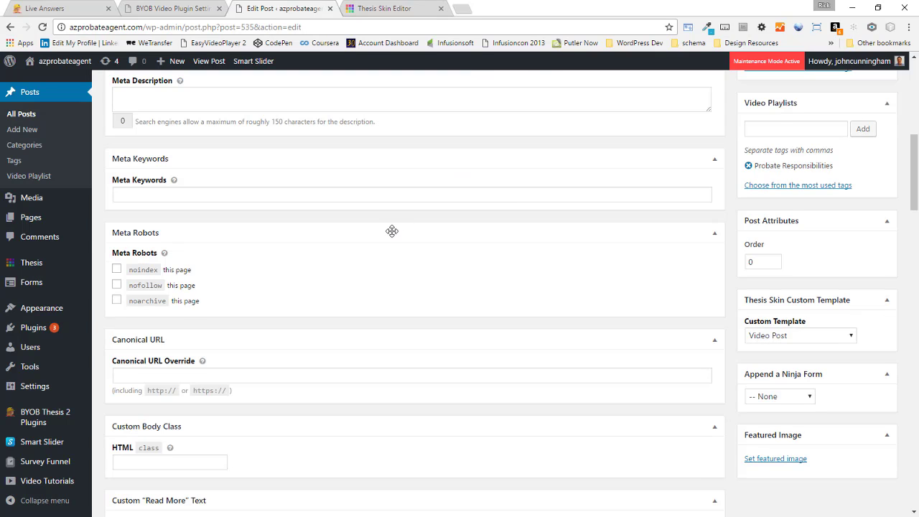
scroll(385, 242, up, 6)
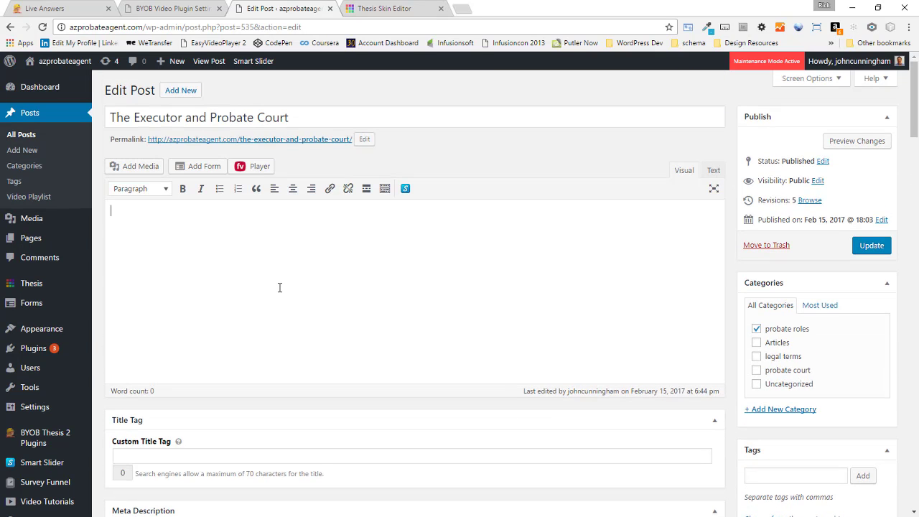
- Paste the copied transcript text into the post's Video Transcript field
scroll(257, 353, down, 9)
scroll(151, 362, down, 10)
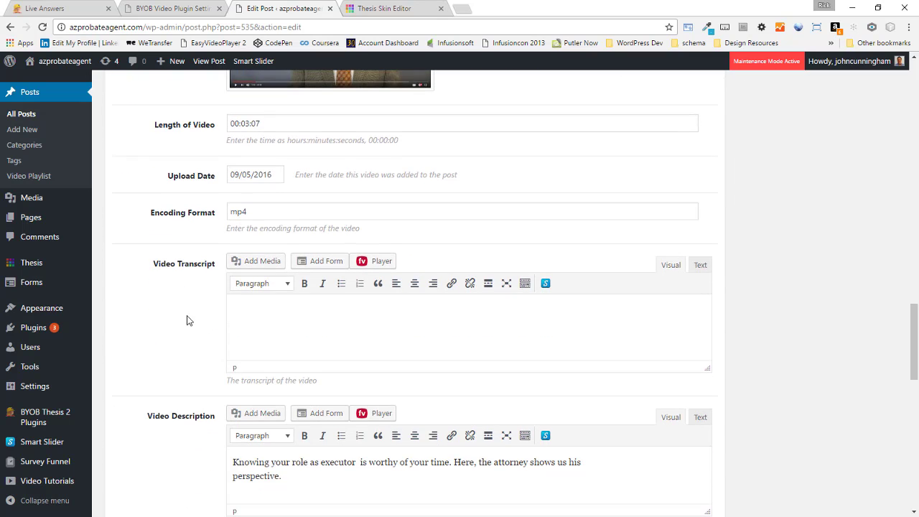
scroll(186, 294, down, 2)
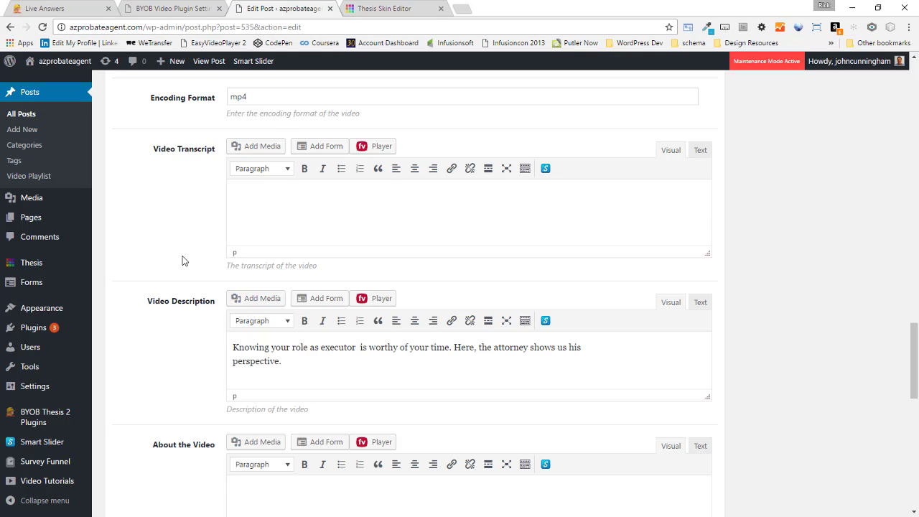
key(ctrl+v)
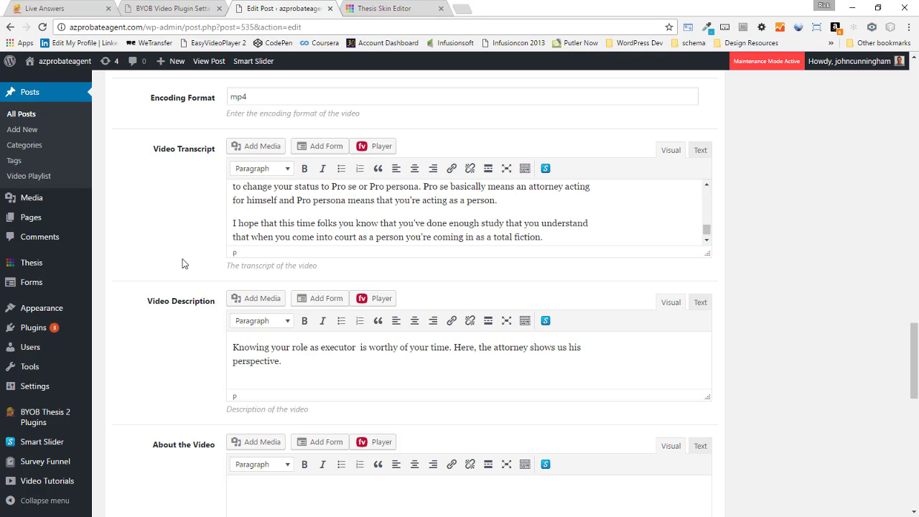
- Enter "This is the seo description that shows up in the meta. This is required by Google" as the About the Video text
scroll(183, 263, down, 3)
click(277, 311)
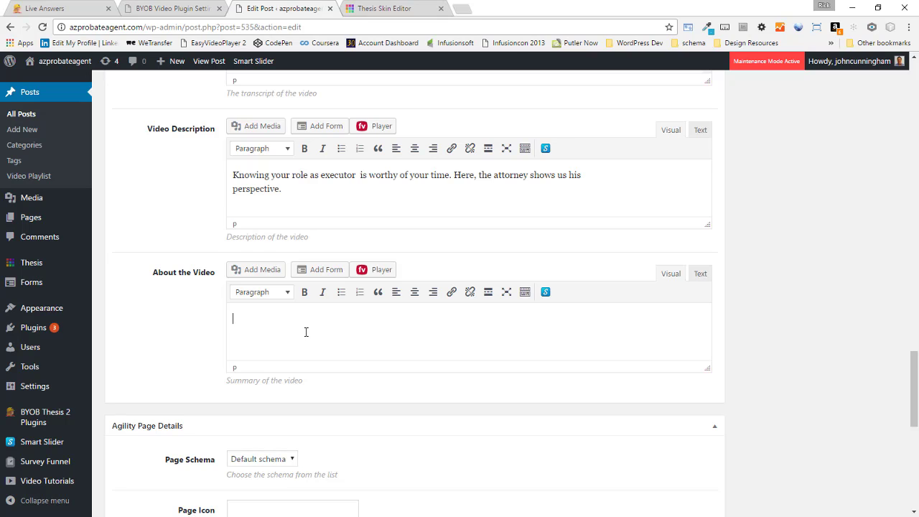
text(This is the seo d)
text(esceip)
key(BackSpace)
key(BackSpace)
text(ription that shows u)
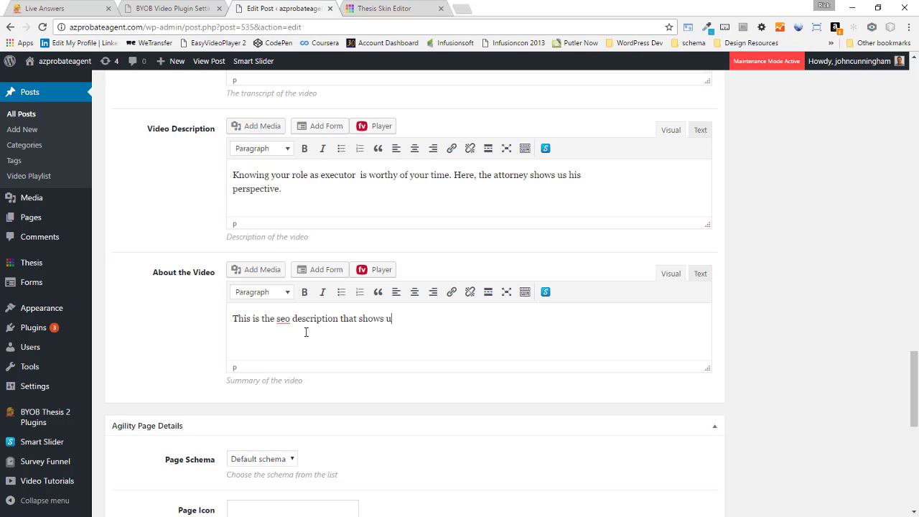
text(p in the meta.  Thos)
key(BackSpace)
key(BackSpace)
text(is is requ)
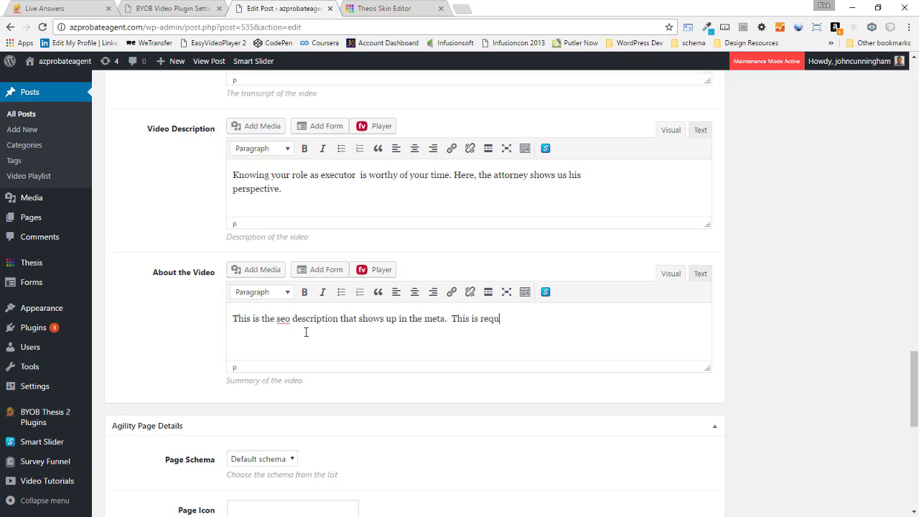
text(ired by Google)
scroll(181, 328, up, 2)
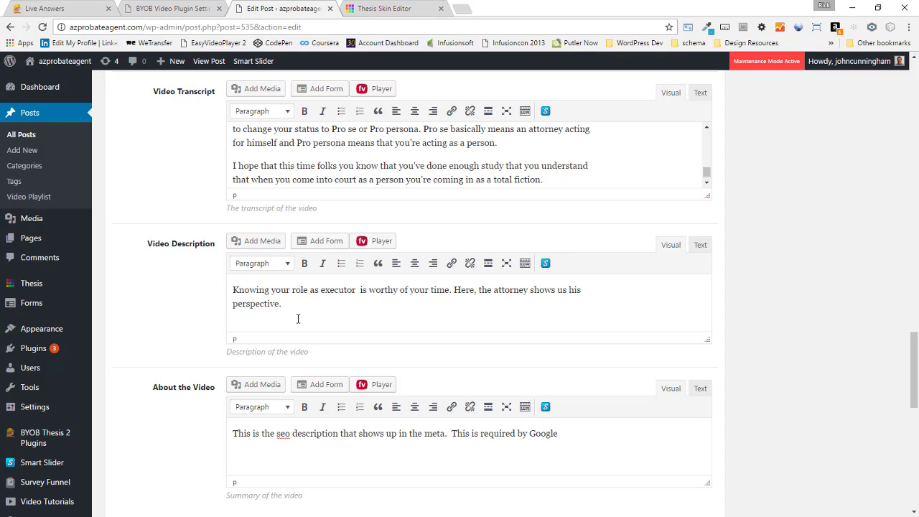
scroll(299, 316, down, 1)
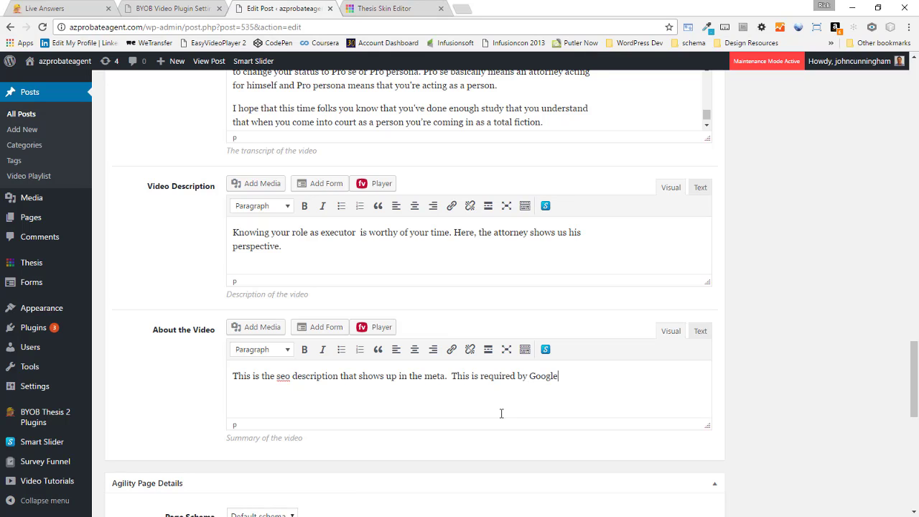
- Write "Here is some original content title." in the post's main content, with "Here is some original content" copied below as a second paragraph
scroll(519, 400, down, 3)
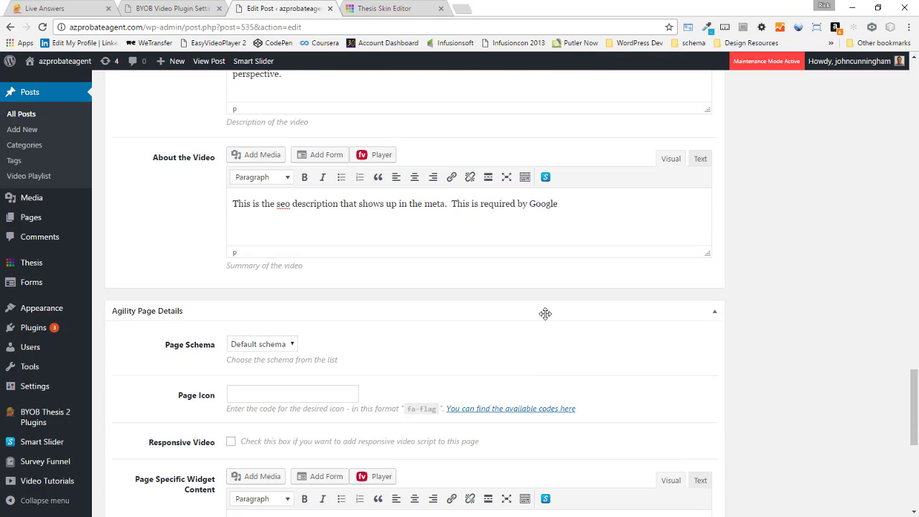
scroll(527, 347, up, 5)
scroll(525, 346, up, 4)
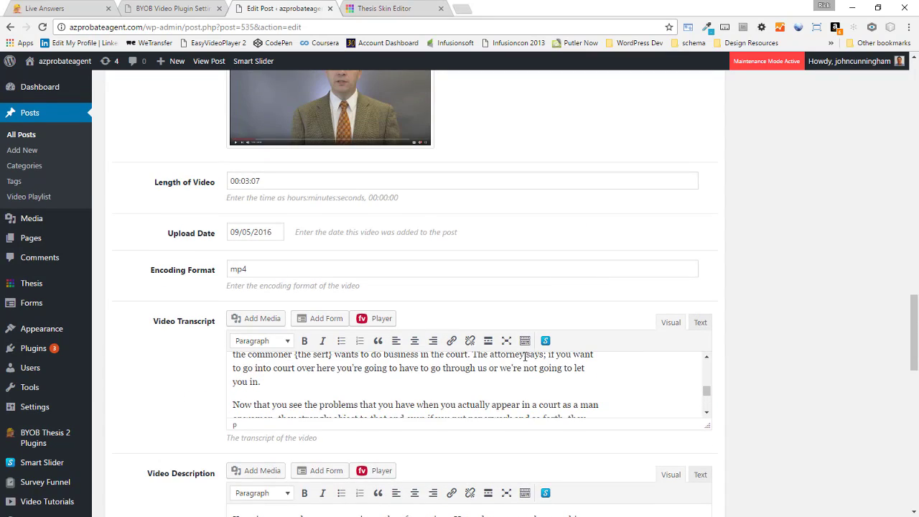
scroll(760, 326, up, 3)
scroll(747, 325, up, 15)
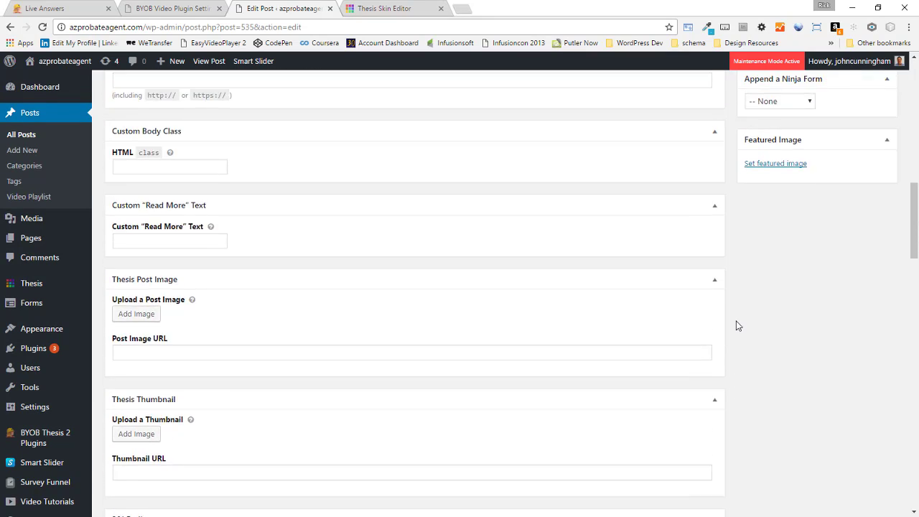
scroll(741, 328, up, 4)
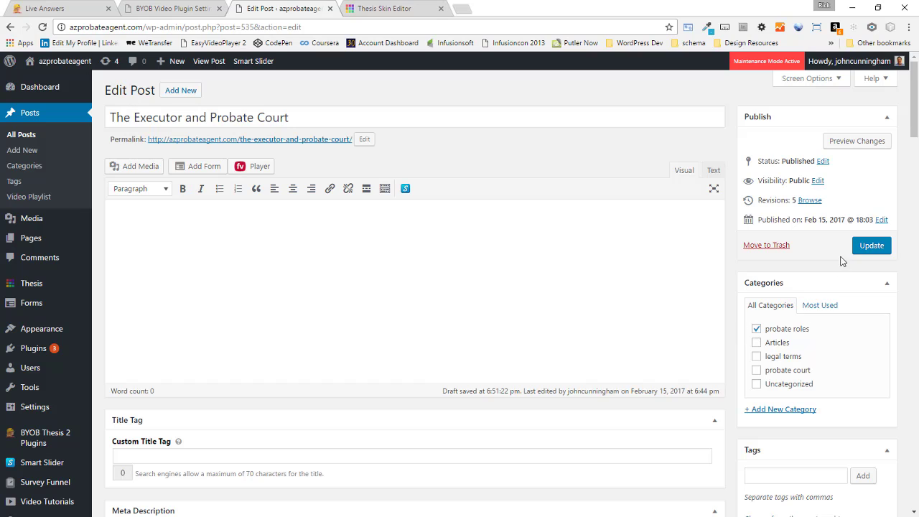
click(280, 238)
text(Here is some original con)
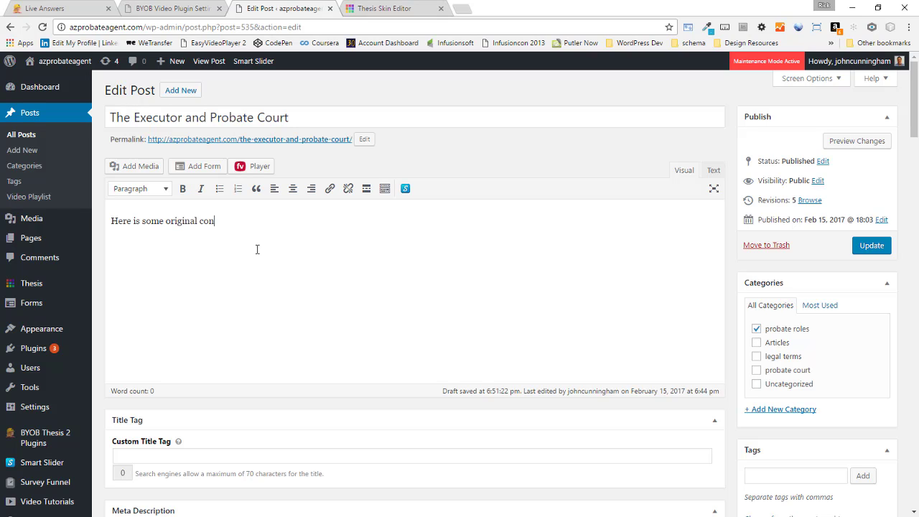
text(tent title)
drag(232, 223, 97, 226)
key(ctrl+c)
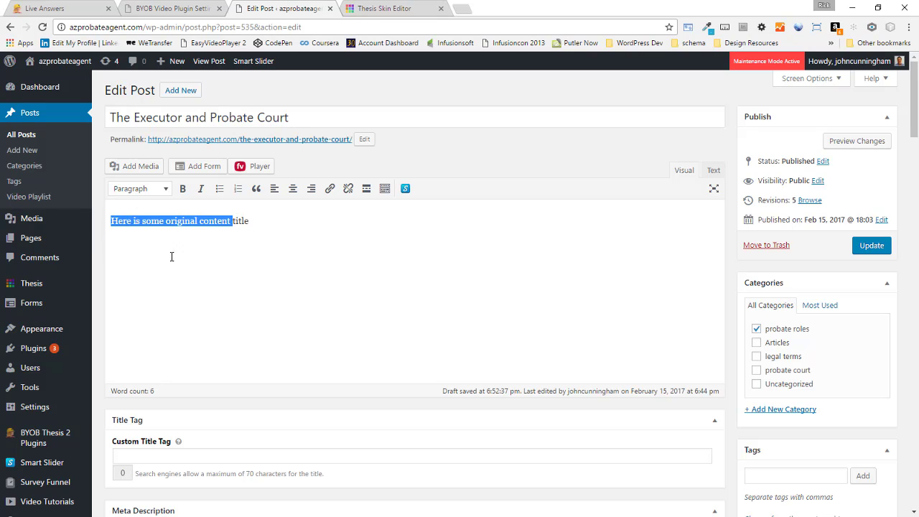
click(271, 221)
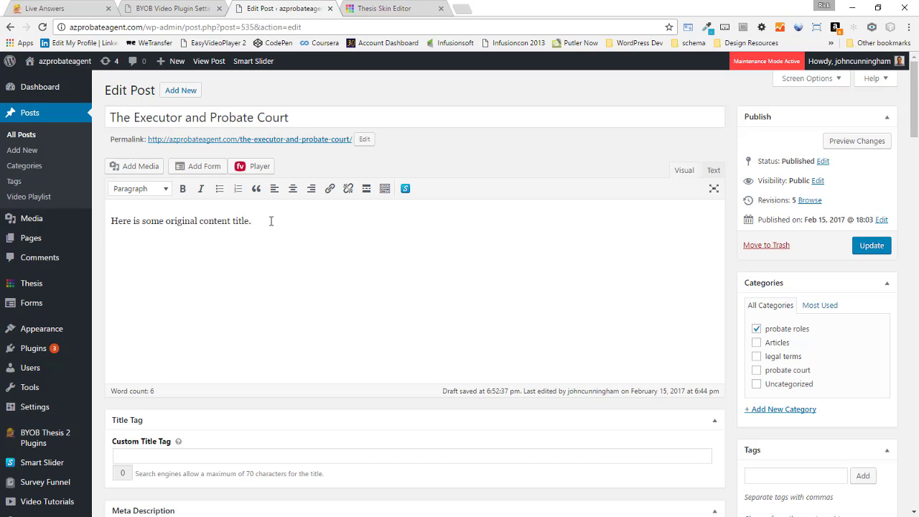
key(ctrl+v)
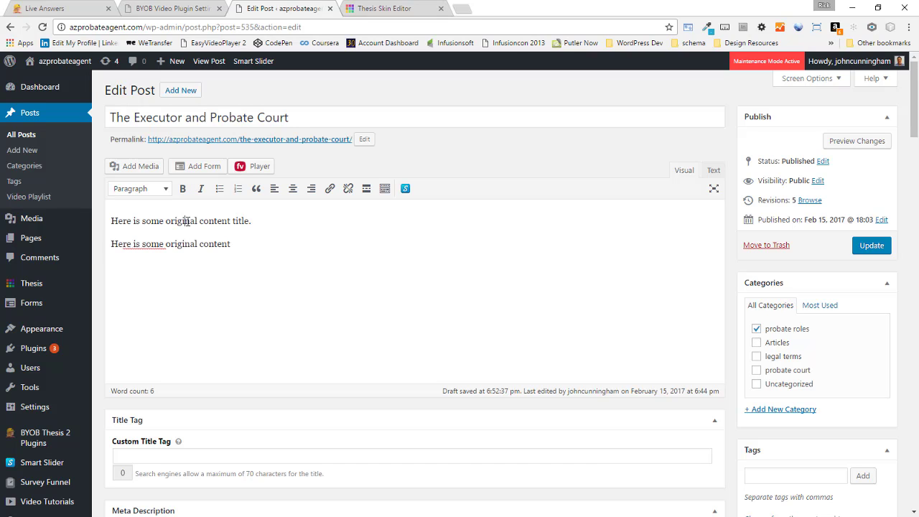
- Format the original content title line as Heading 2 and update the post
click(162, 190)
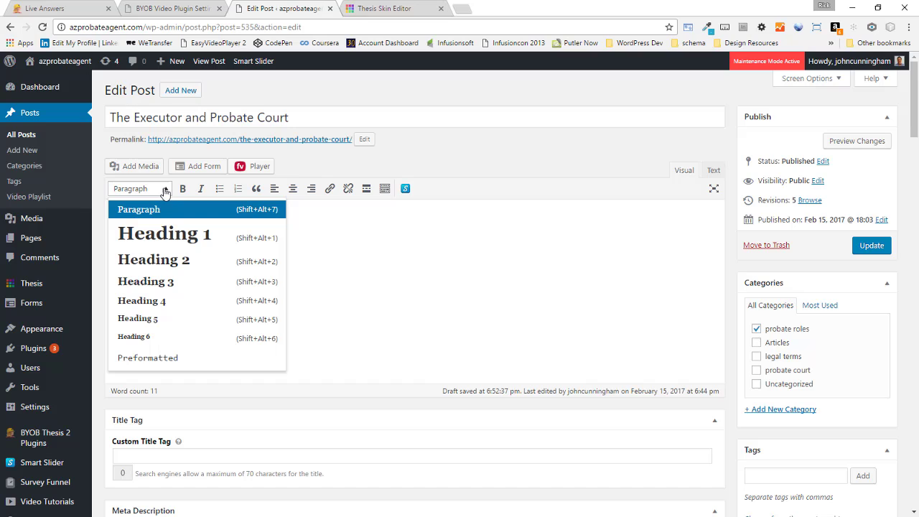
click(169, 260)
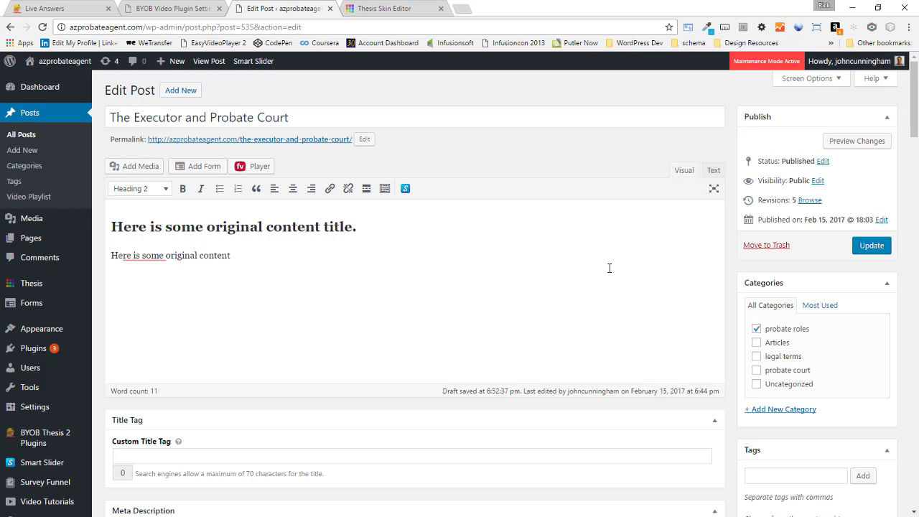
click(879, 246)
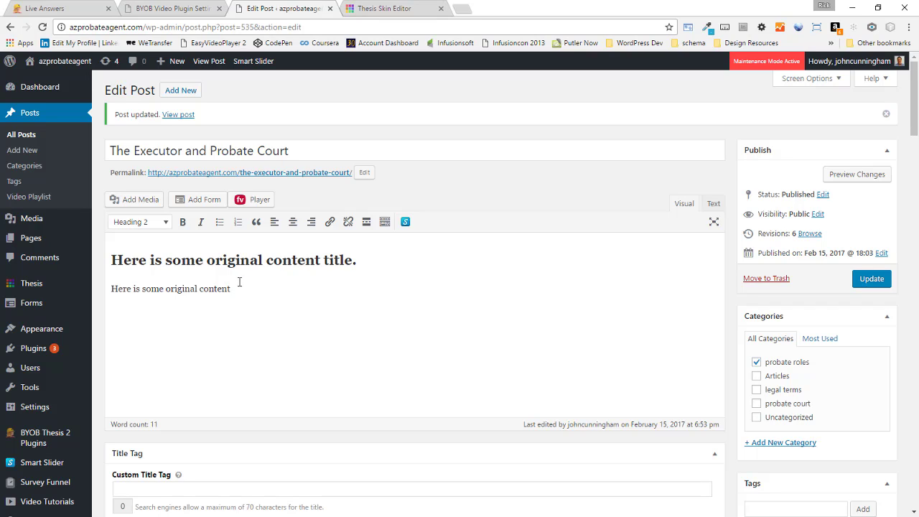
click(283, 262)
click(884, 285)
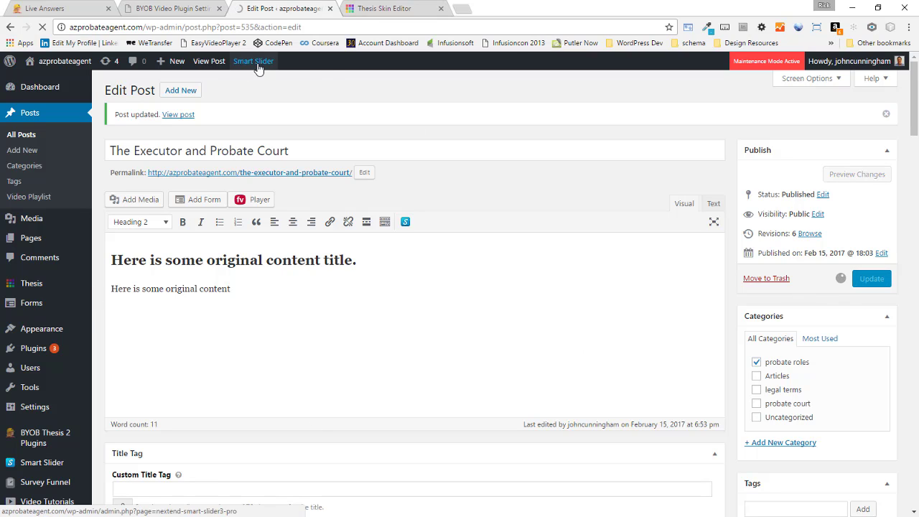
- View the published post and examine the order of the description, video, transcript and original content
click(205, 63)
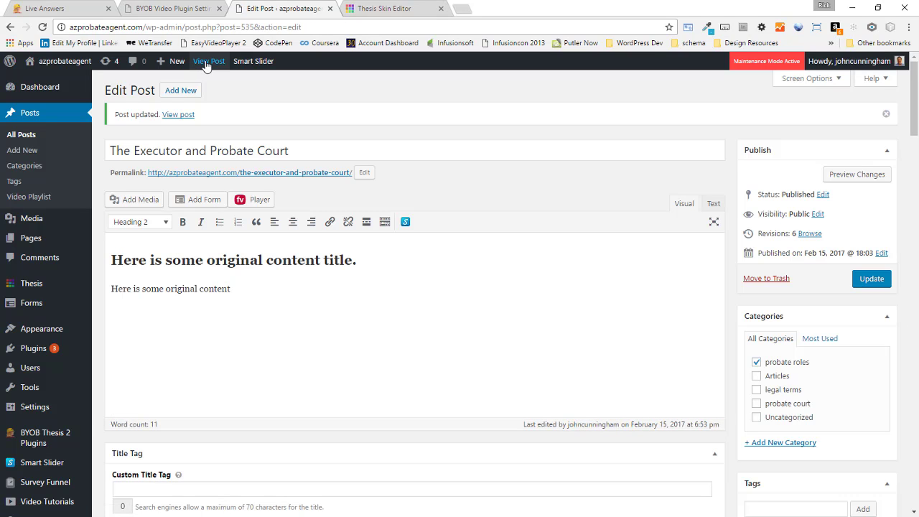
click(206, 64)
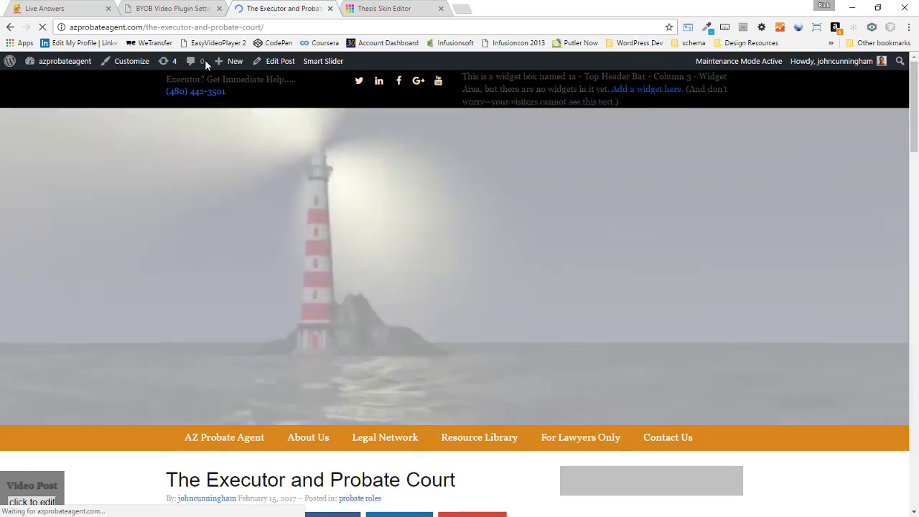
scroll(158, 195, down, 10)
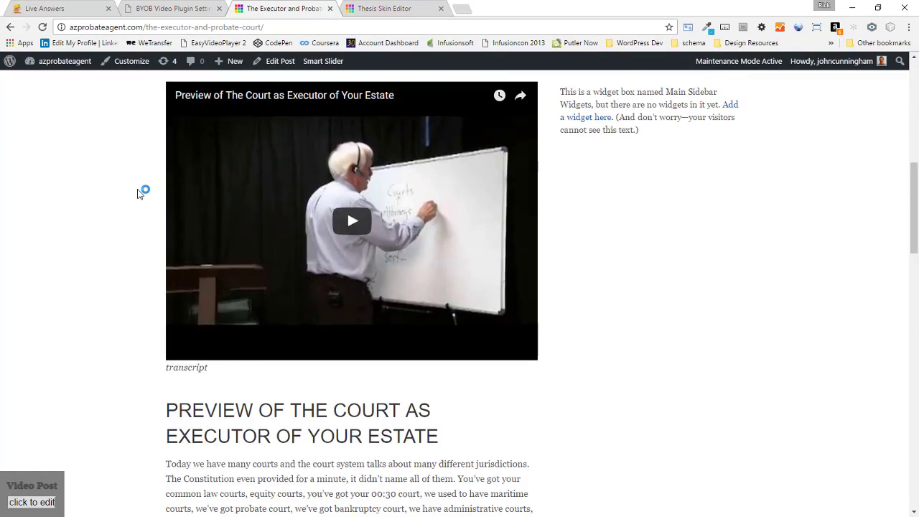
scroll(139, 194, down, 5)
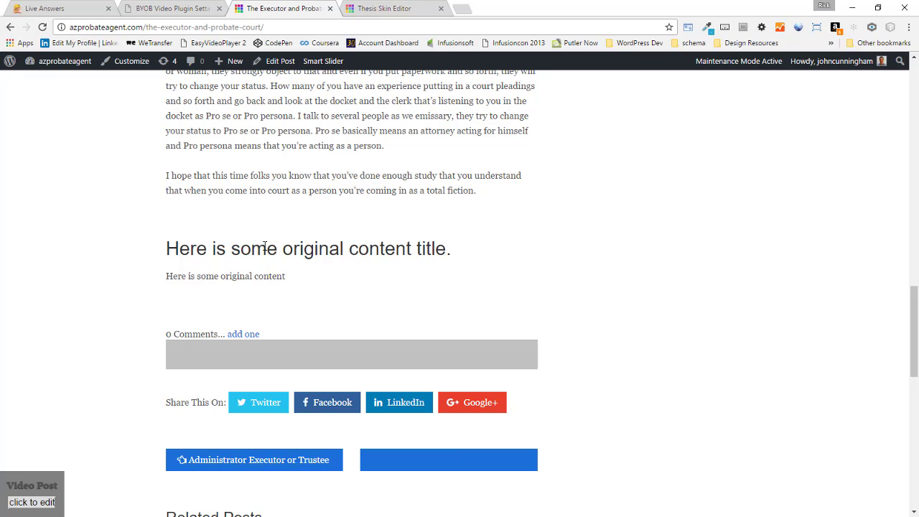
scroll(86, 301, up, 5)
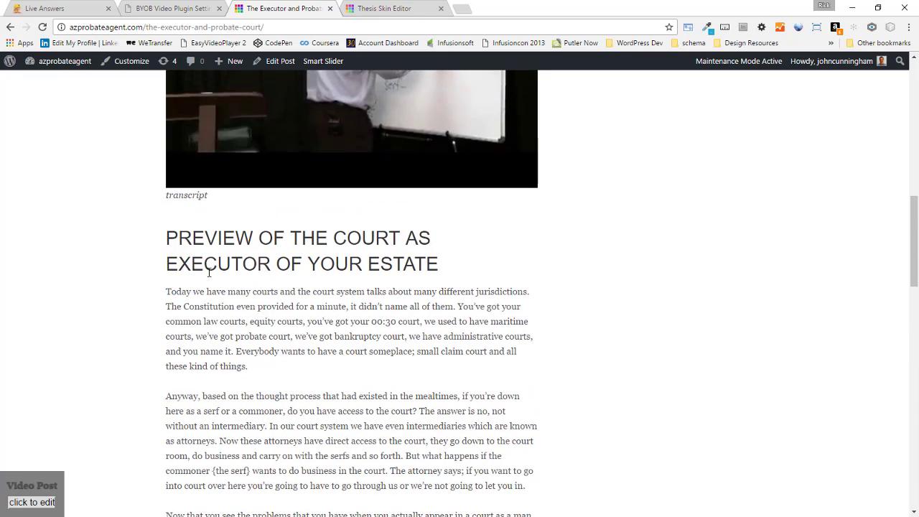
scroll(258, 288, up, 6)
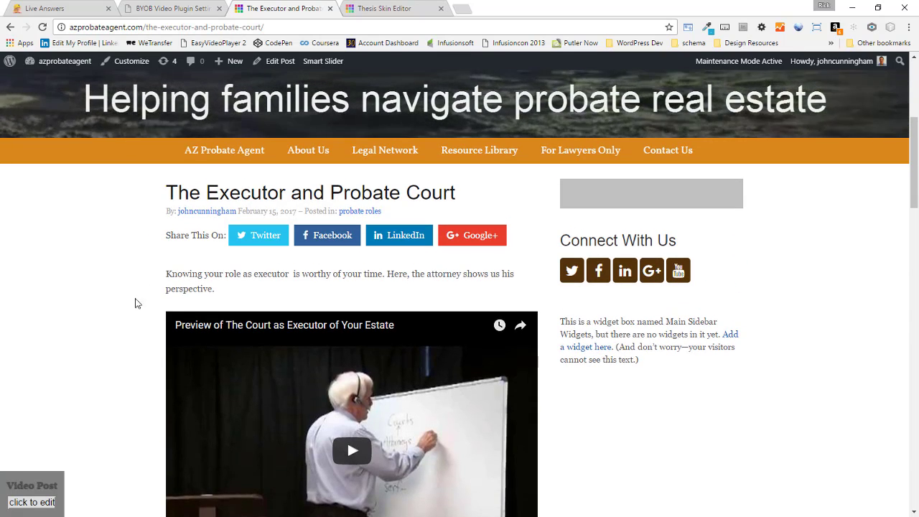
- Inspect the page's markup for the video description and the about, thumbnail, duration, upload date and encoding format metadata, then close the inspector
scroll(117, 299, down, 3)
right_click(323, 124)
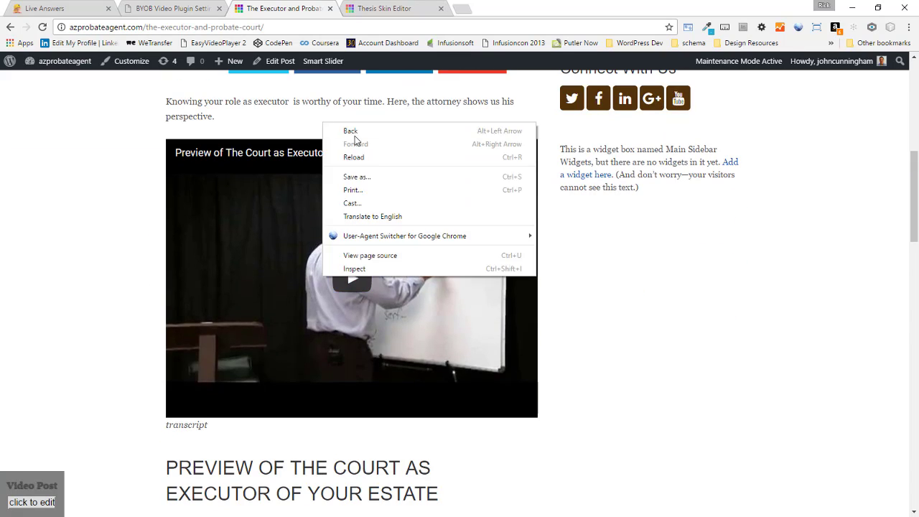
click(354, 268)
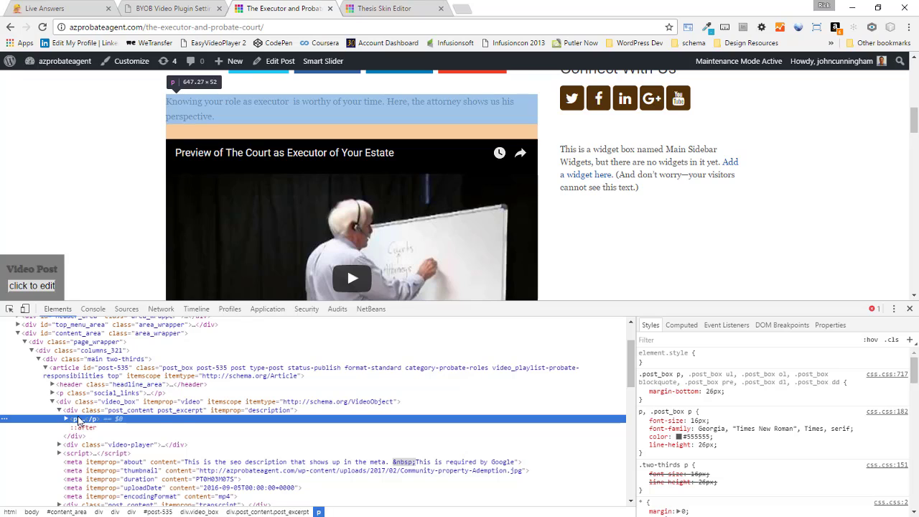
click(158, 412)
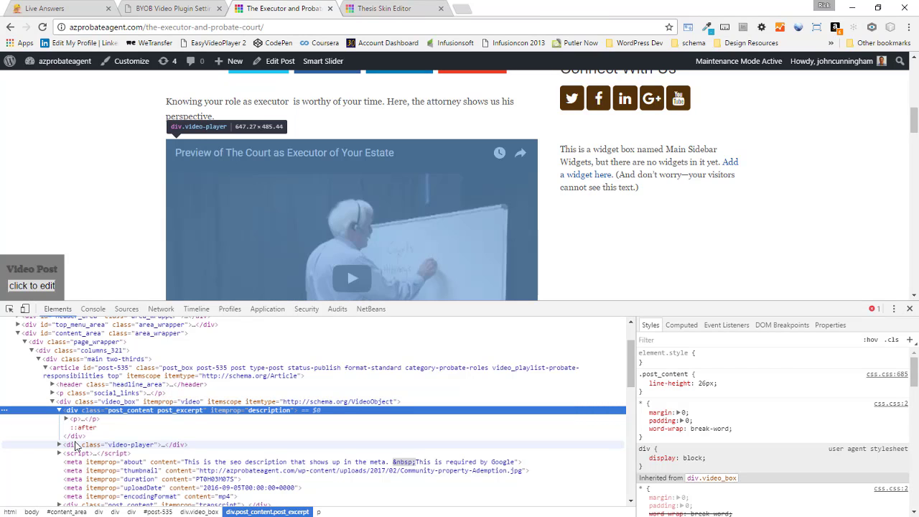
scroll(75, 445, down, 2)
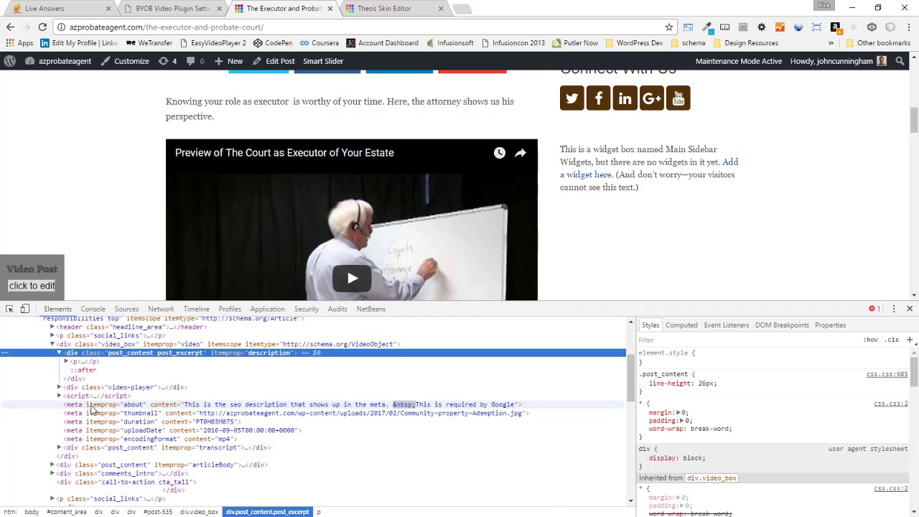
click(125, 406)
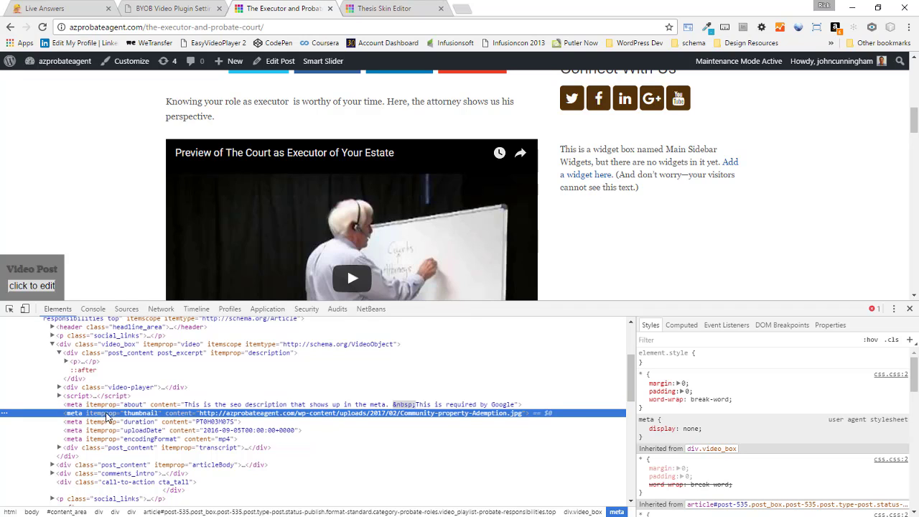
click(108, 415)
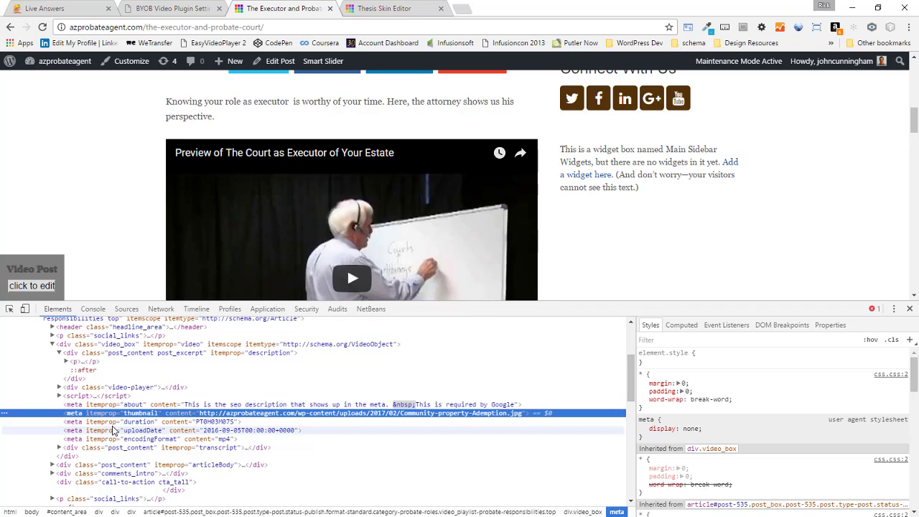
click(111, 423)
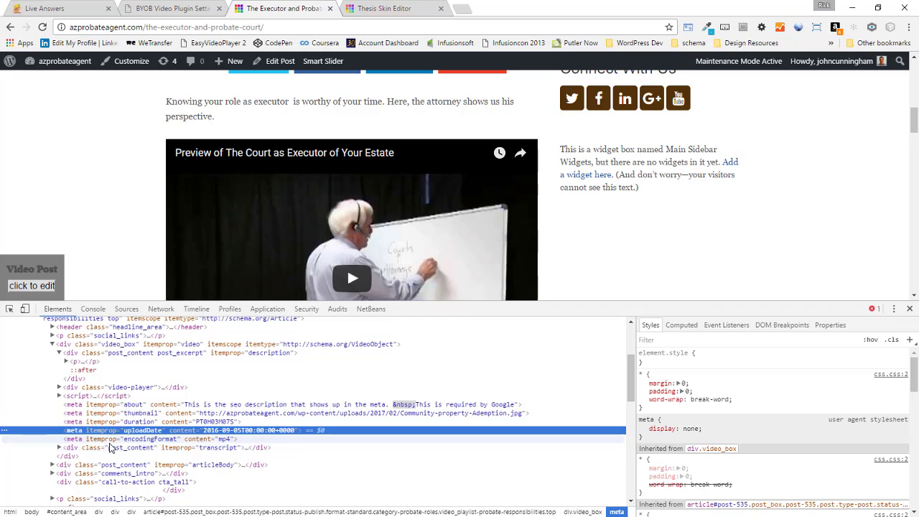
click(114, 439)
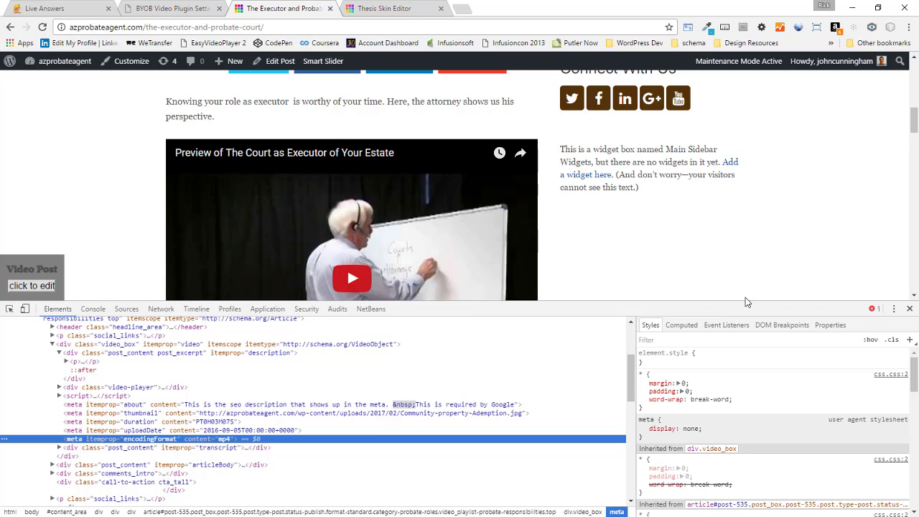
click(910, 309)
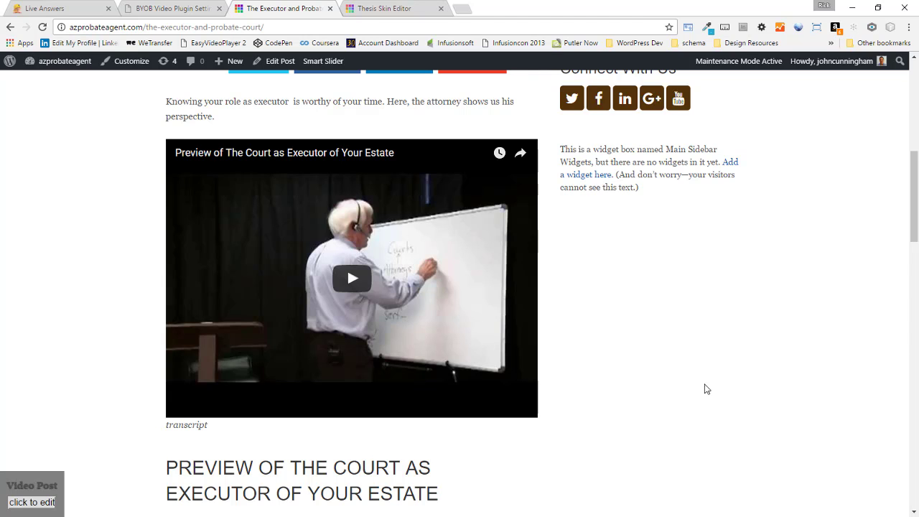
- Examine the published post from the description and video through the transcript and original content to the comments area
scroll(644, 374, down, 8)
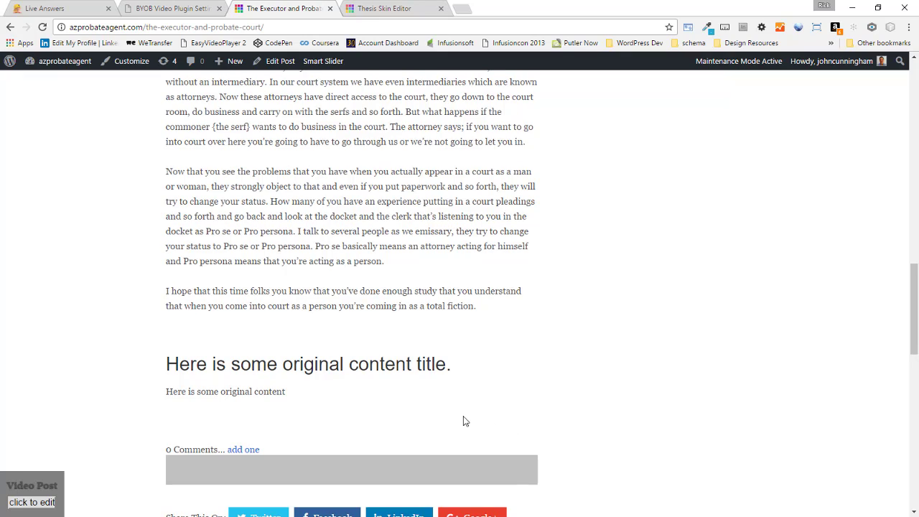
scroll(464, 421, up, 10)
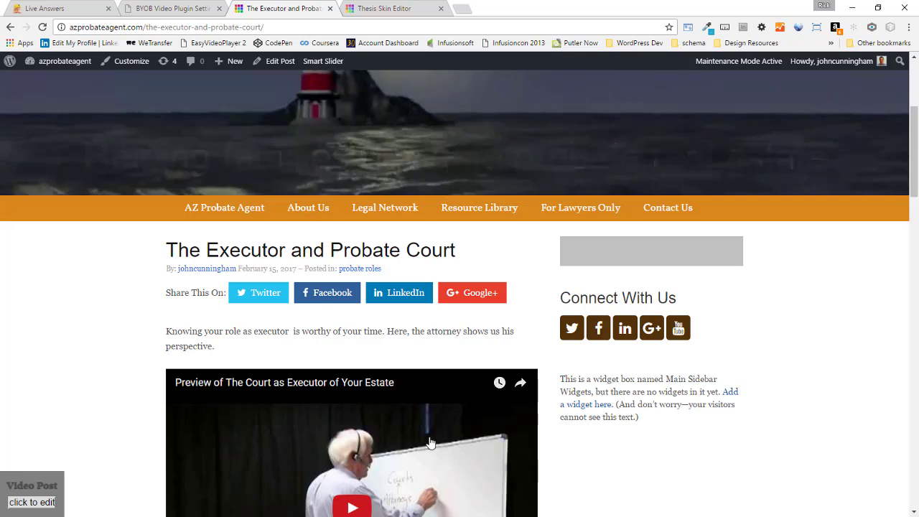
scroll(429, 443, down, 2)
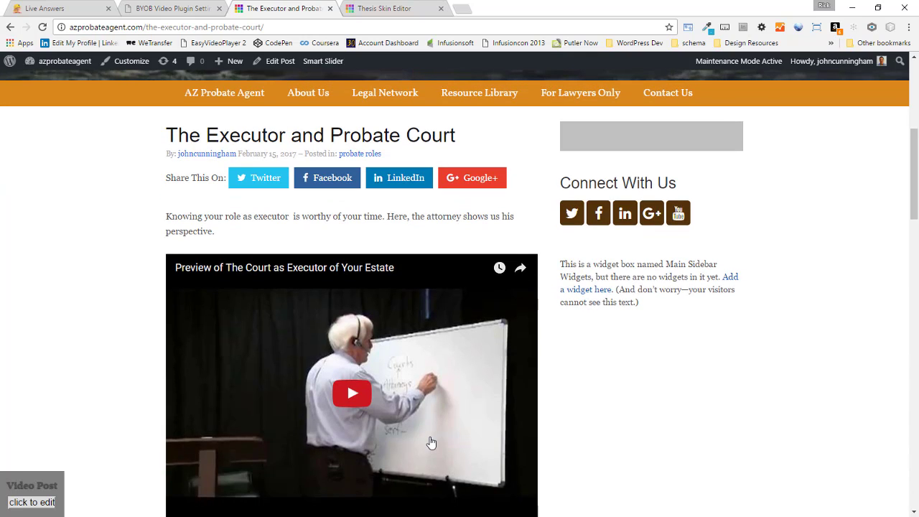
scroll(431, 443, down, 2)
scroll(431, 442, down, 8)
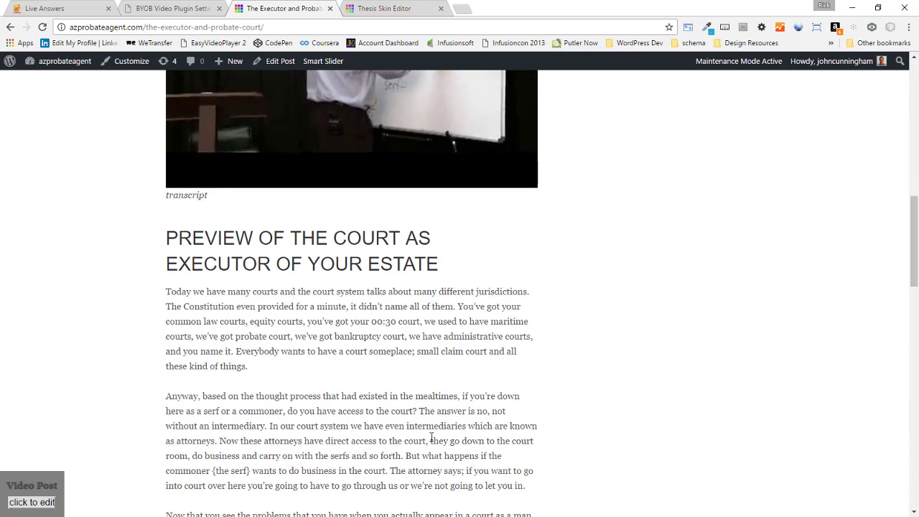
scroll(431, 443, down, 5)
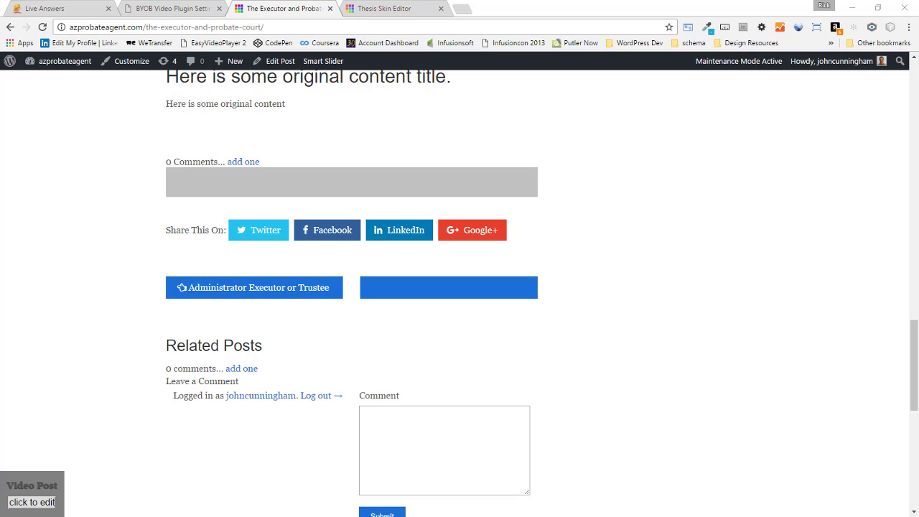
scroll(686, 216, up, 2)
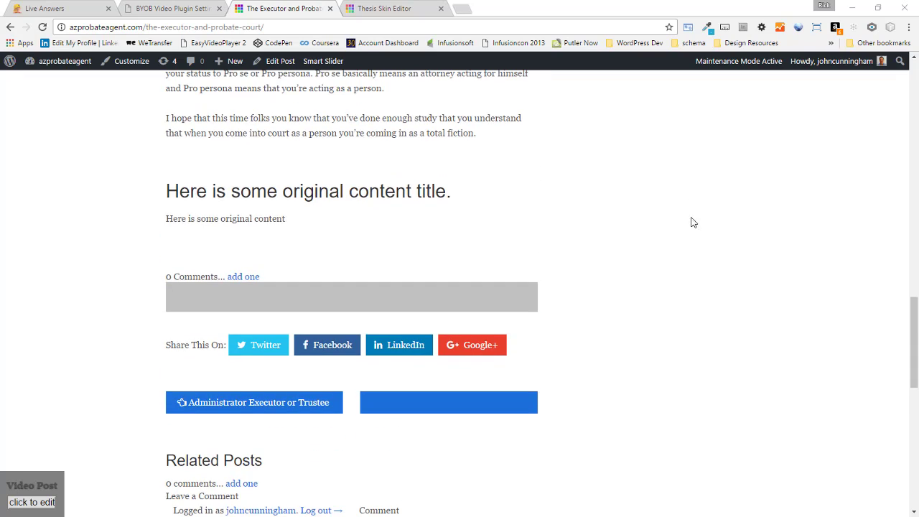
scroll(690, 223, up, 4)
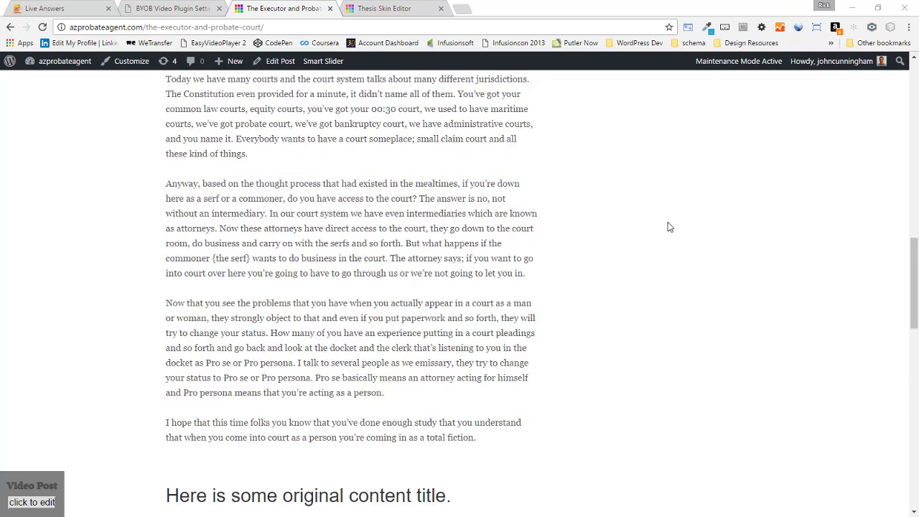
scroll(668, 227, up, 10)
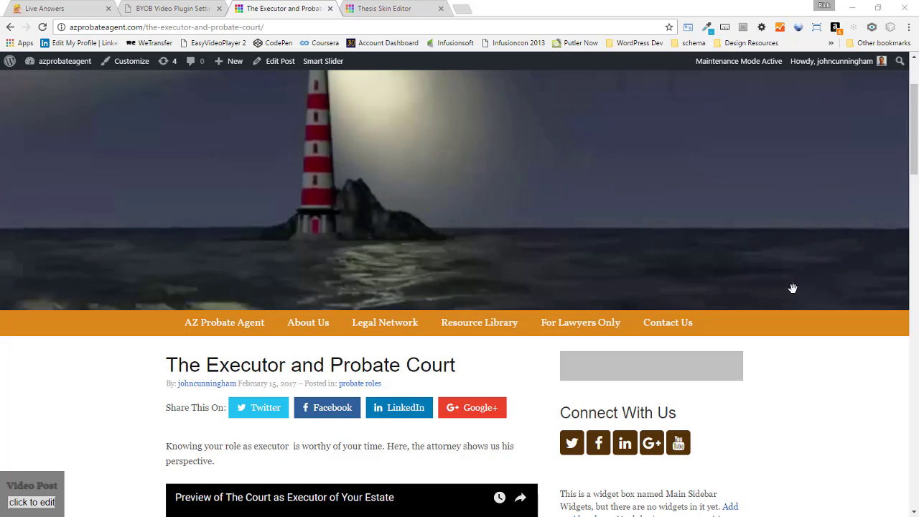
scroll(793, 288, down, 4)
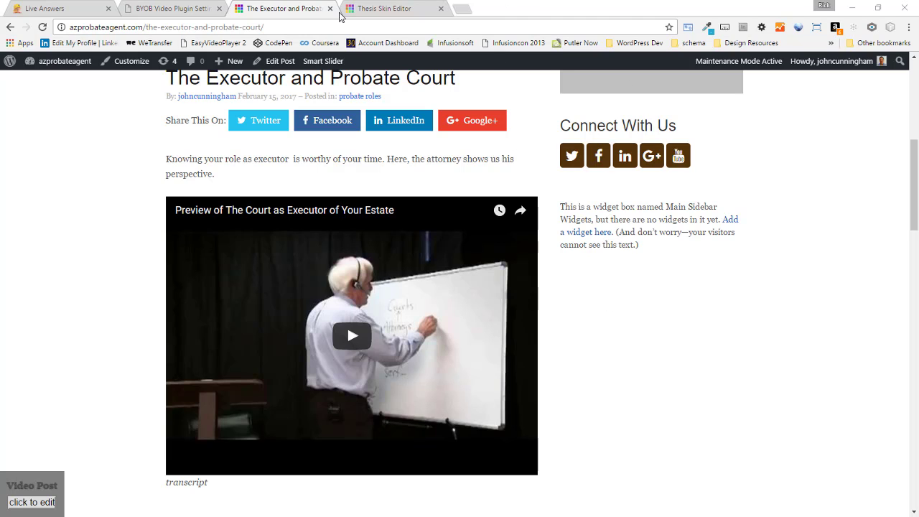
- Set the Agility Global Embed Width to 717 in the Thesis skin options and save it
click(380, 9)
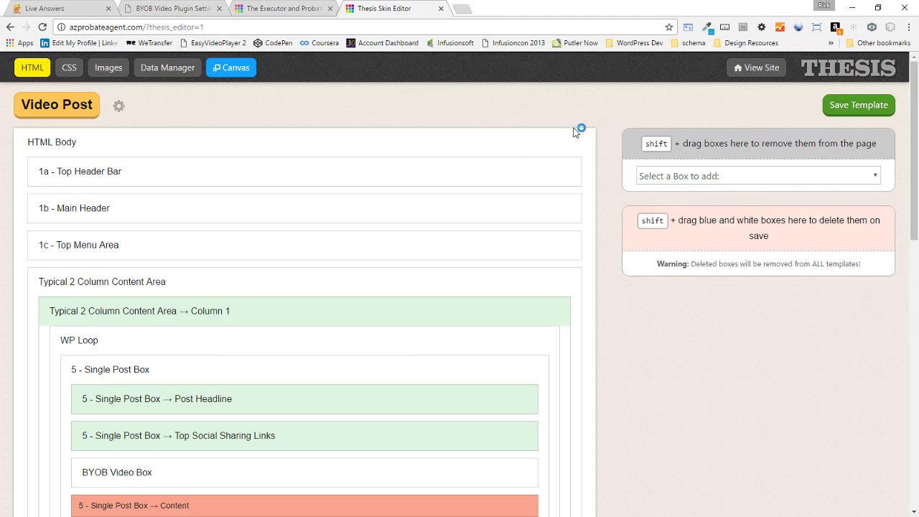
click(848, 69)
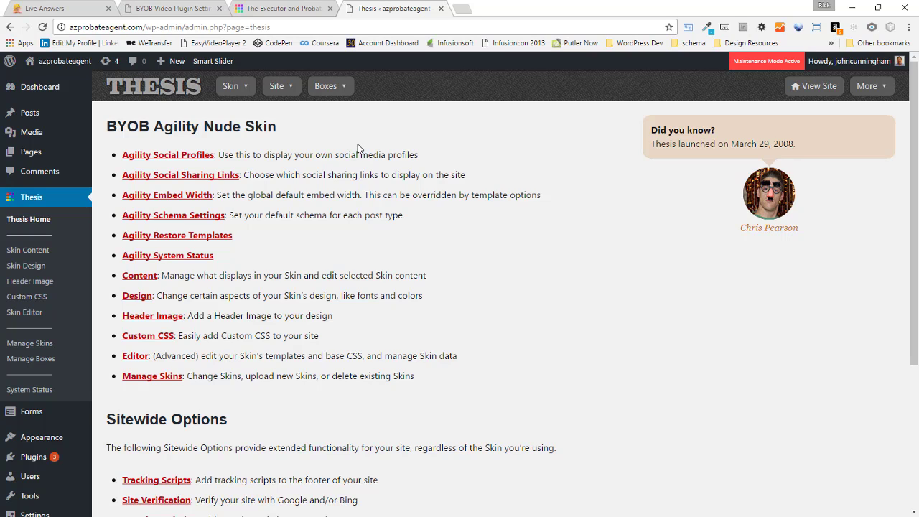
mouse_move(238, 86)
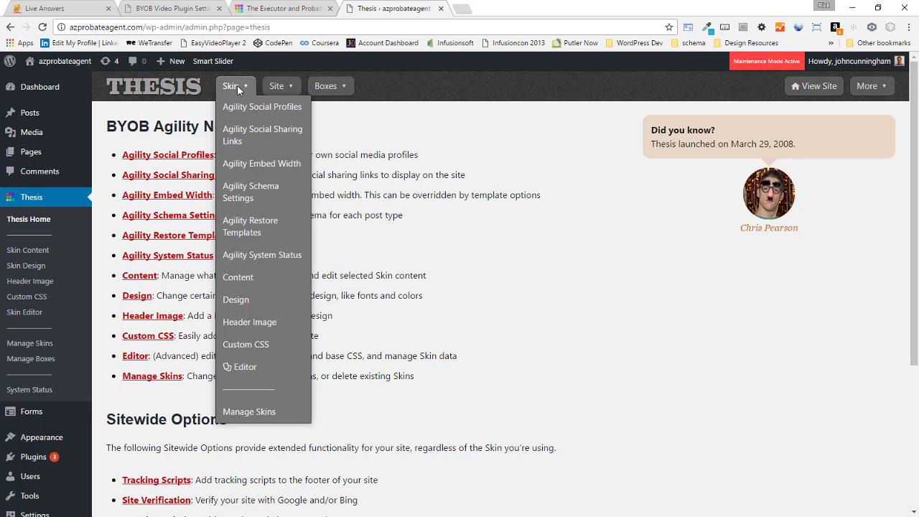
click(260, 166)
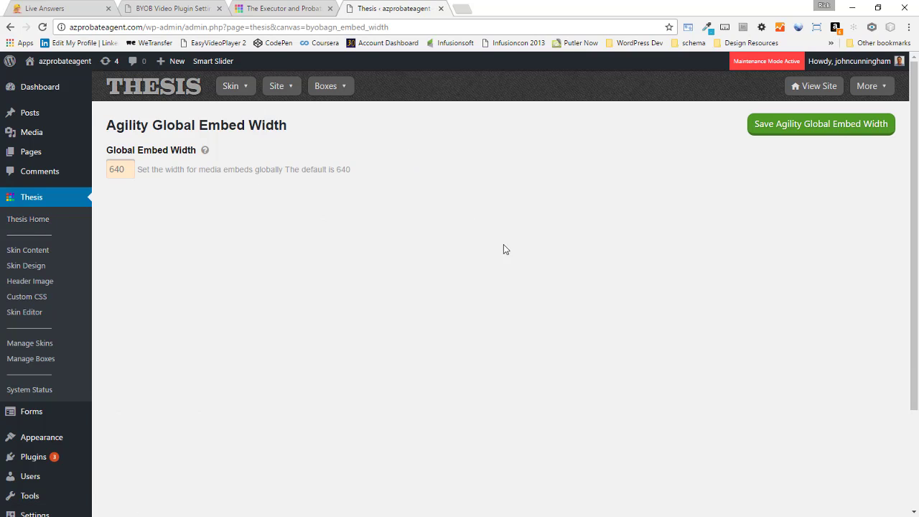
click(128, 169)
text(717)
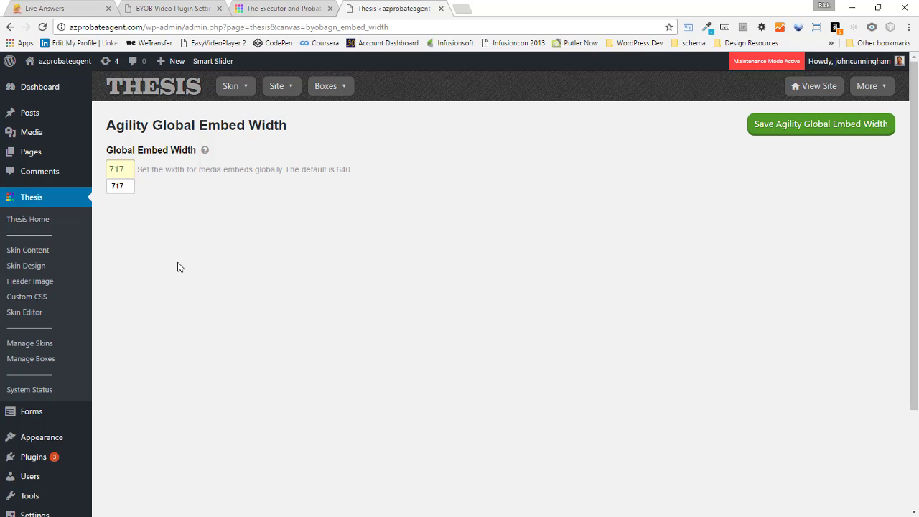
click(508, 214)
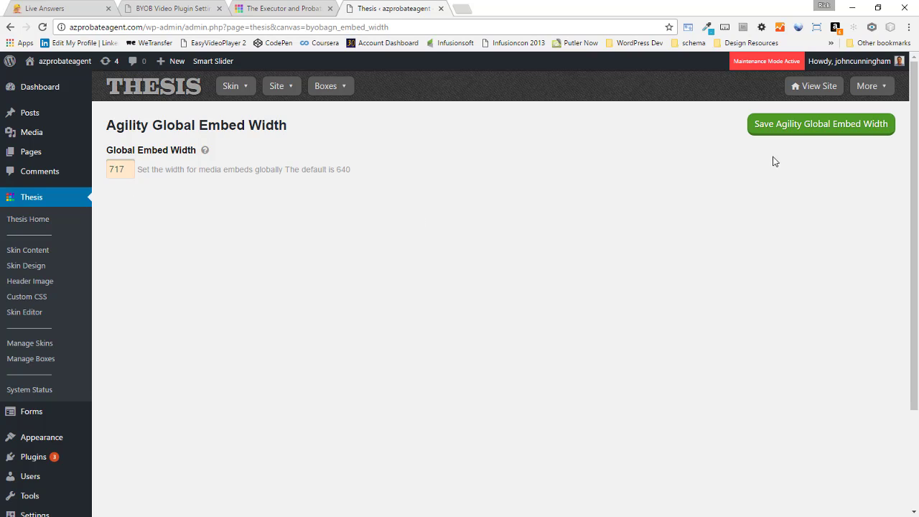
click(804, 127)
- Inspect the markup of the published post's description paragraph, close the inspector, and review the post's layout down to the original content
click(287, 8)
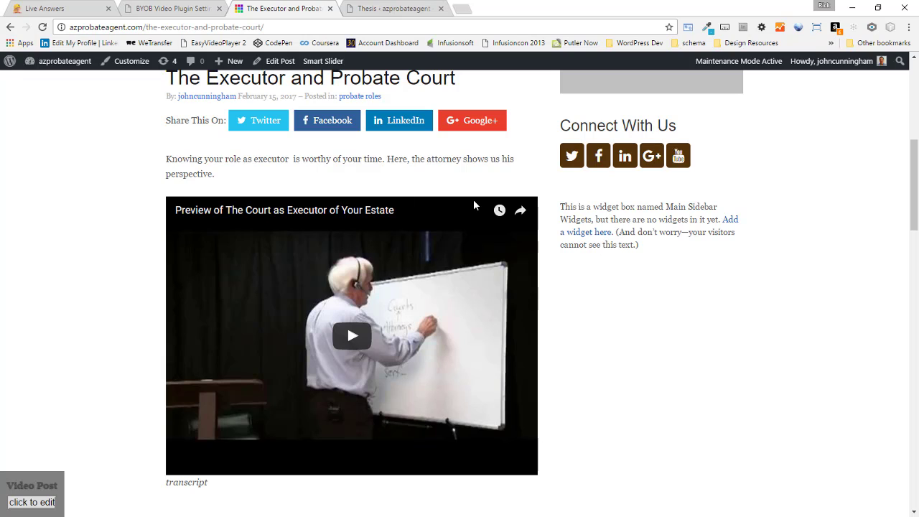
right_click(351, 174)
click(382, 318)
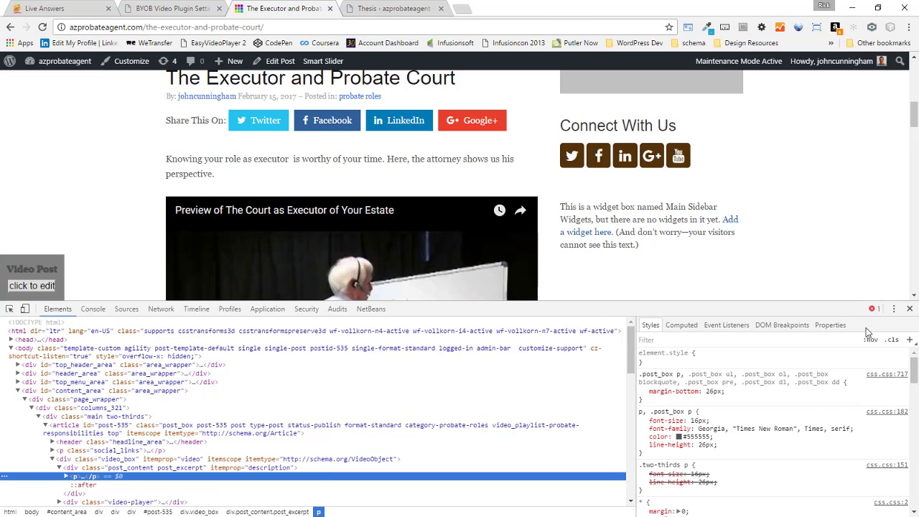
click(909, 309)
scroll(732, 353, up, 4)
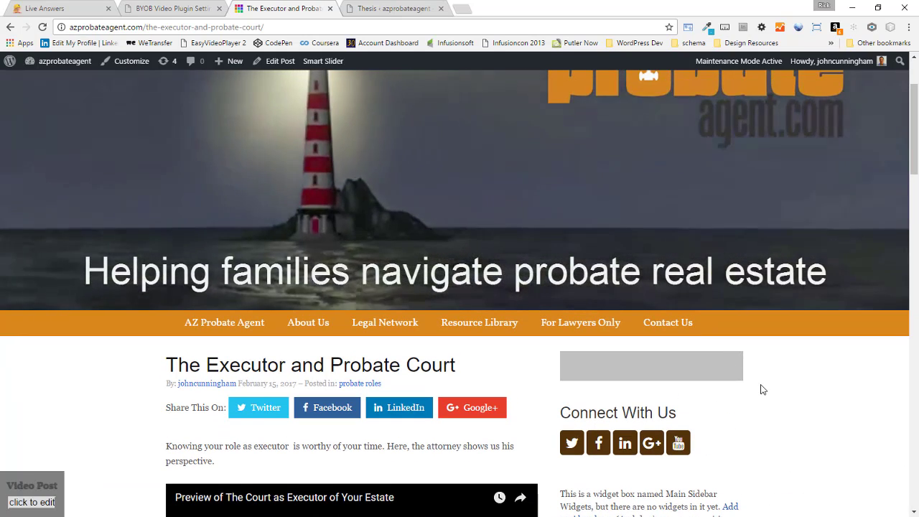
scroll(762, 390, down, 3)
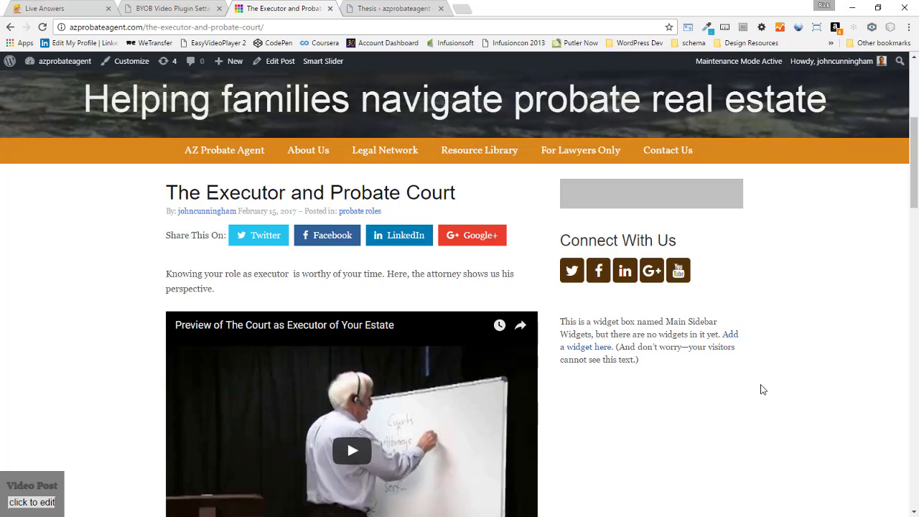
scroll(763, 389, down, 3)
scroll(762, 390, down, 15)
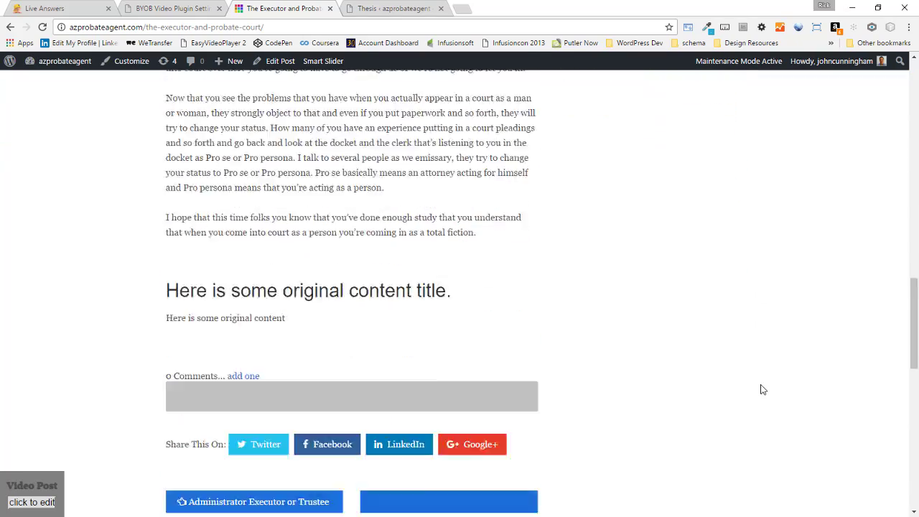
scroll(763, 389, up, 1)
scroll(762, 389, up, 12)
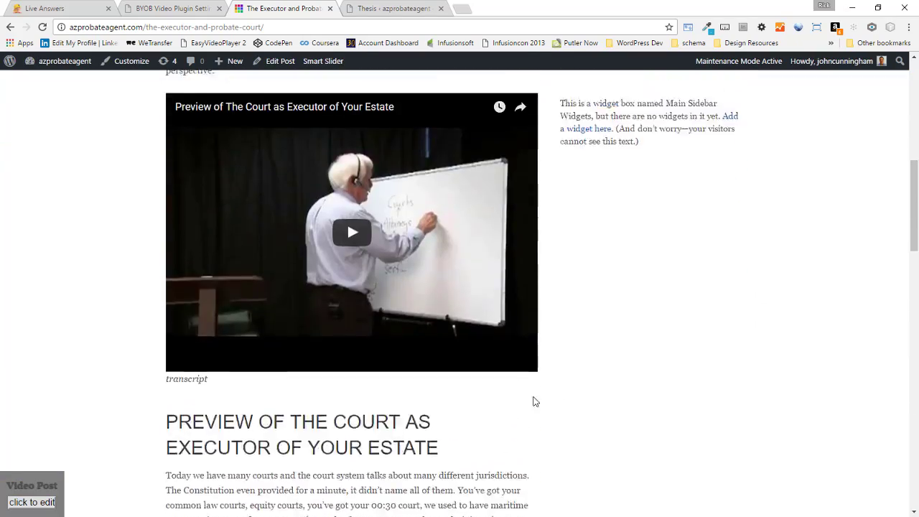
- Set the skin design's typical desktop width to 1280 px - full HD Video and save the dimension options
click(165, 8)
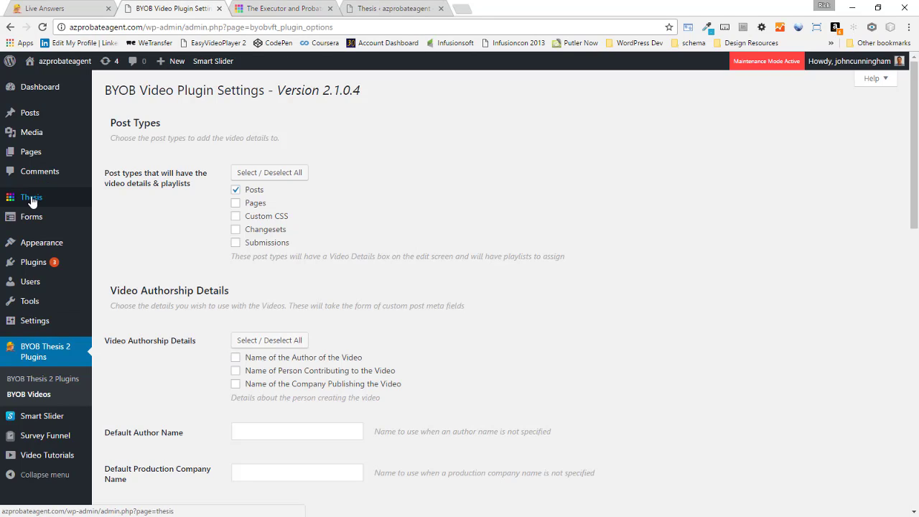
mouse_move(34, 198)
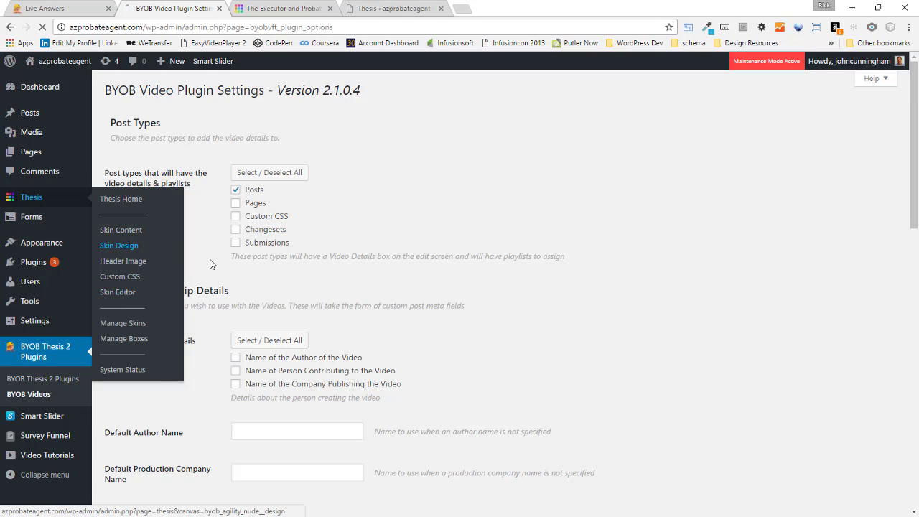
click(120, 246)
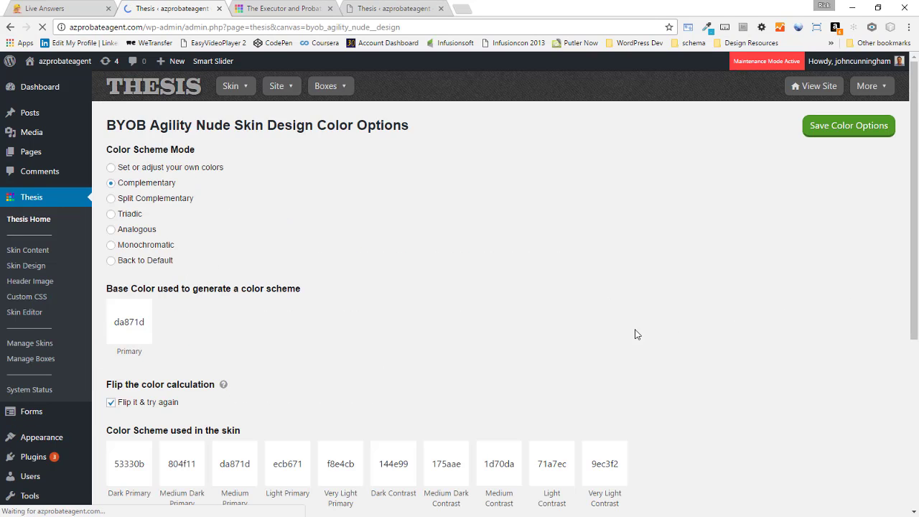
scroll(636, 332, down, 4)
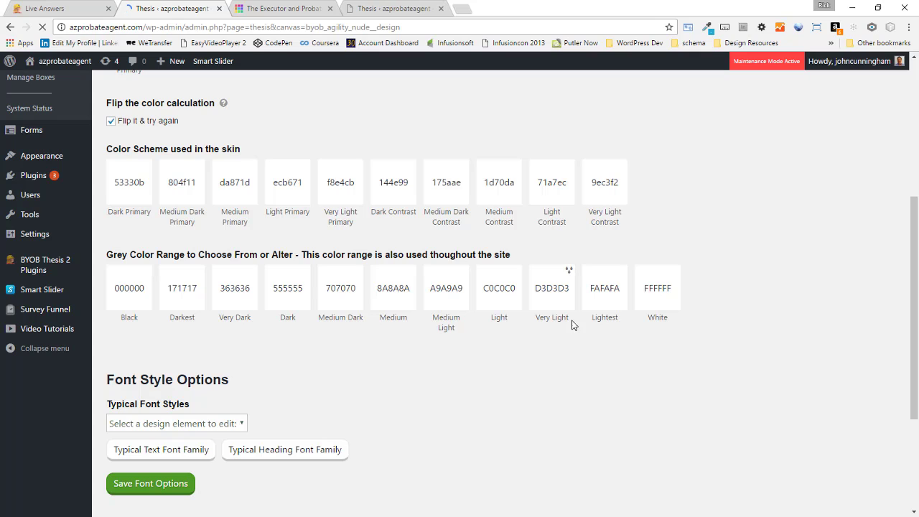
scroll(573, 335, down, 3)
scroll(595, 316, down, 2)
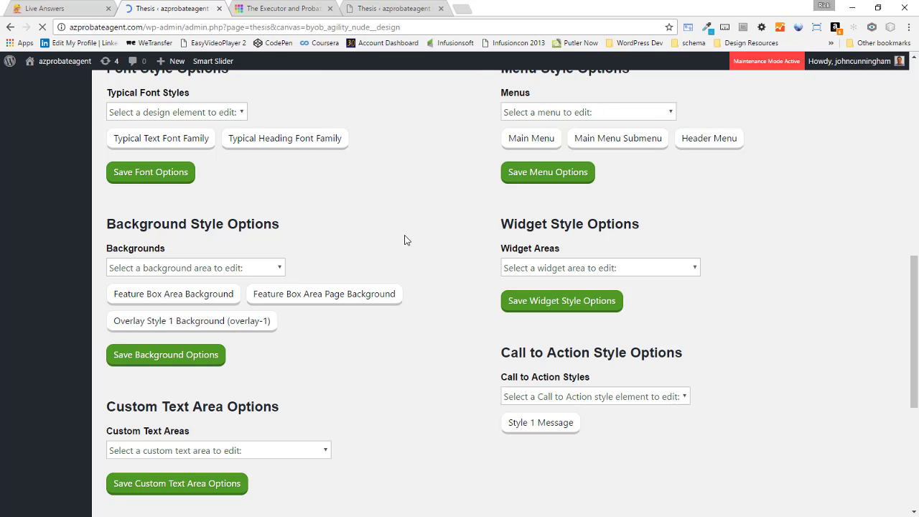
scroll(408, 259, down, 5)
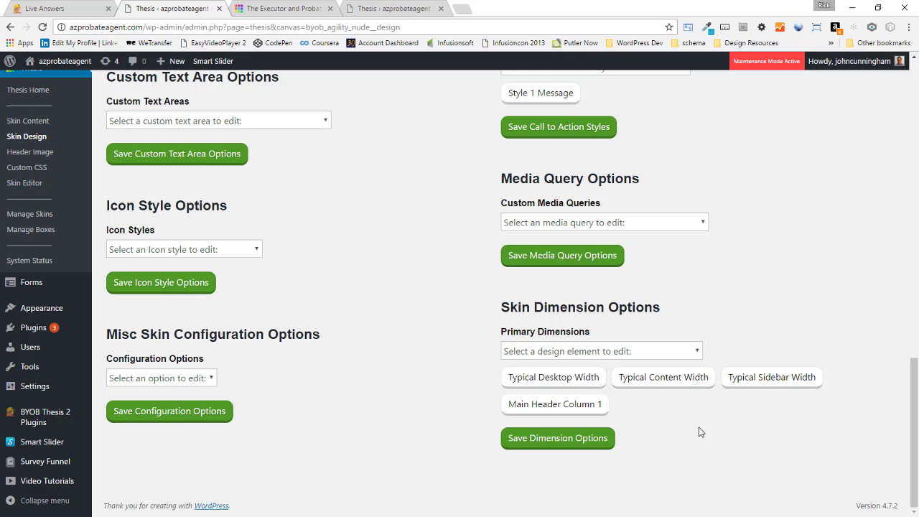
click(567, 379)
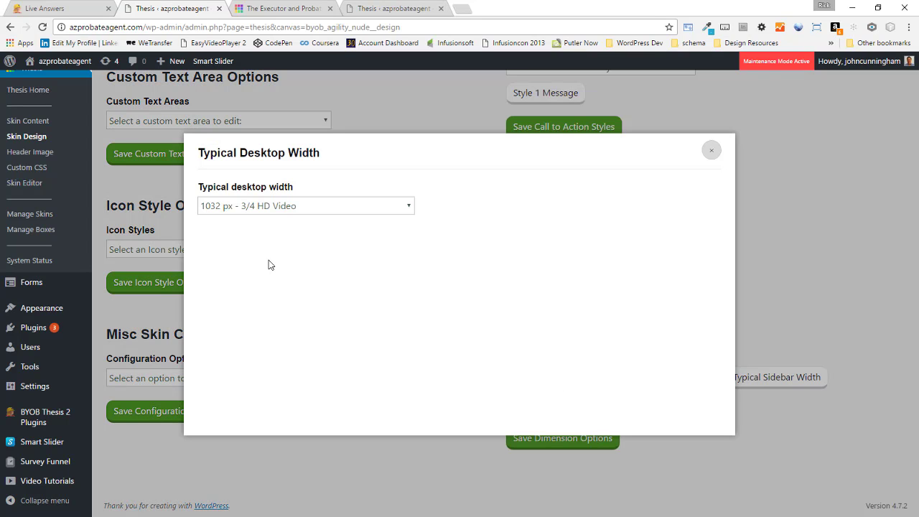
click(338, 206)
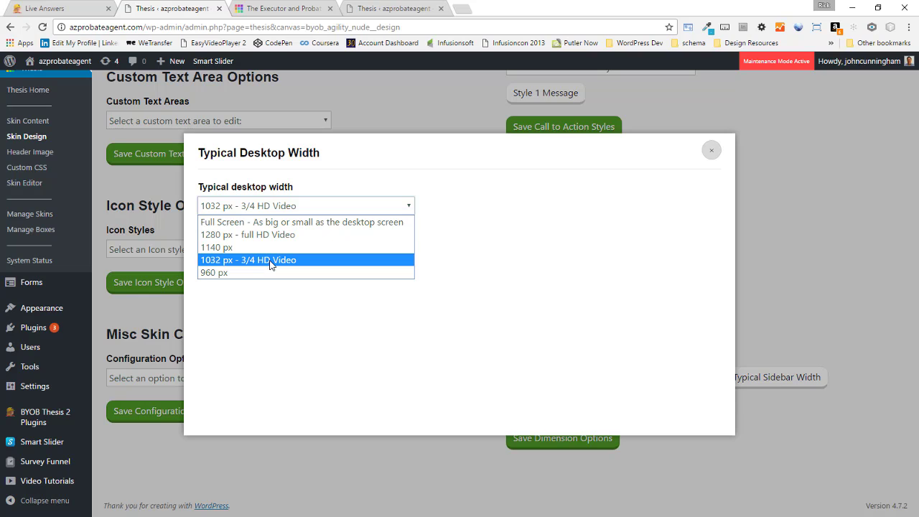
click(308, 240)
click(711, 151)
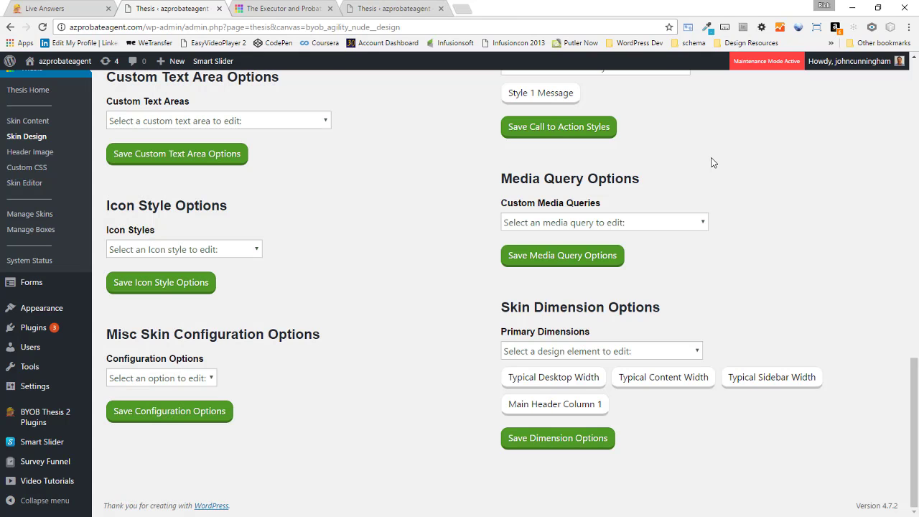
click(551, 444)
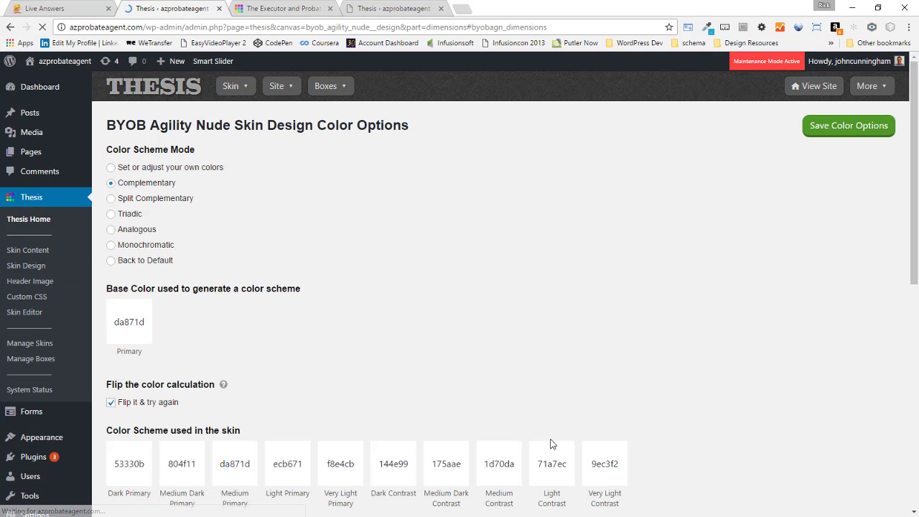
- Reload the published post to check its page width, and return to the Skin Dimension Options
click(292, 10)
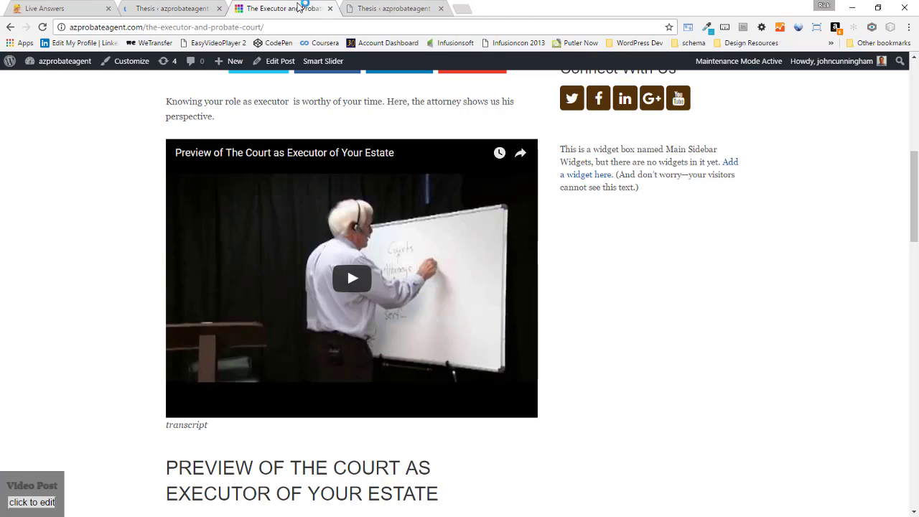
click(43, 28)
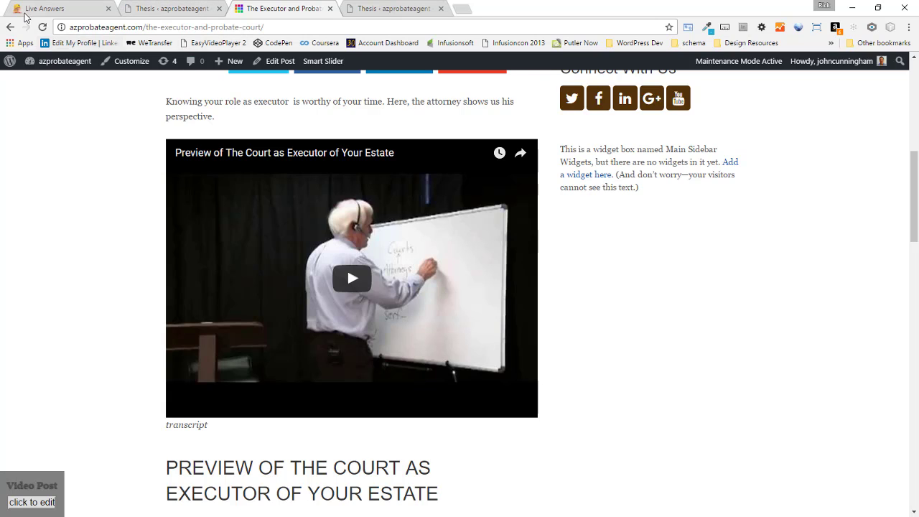
click(43, 27)
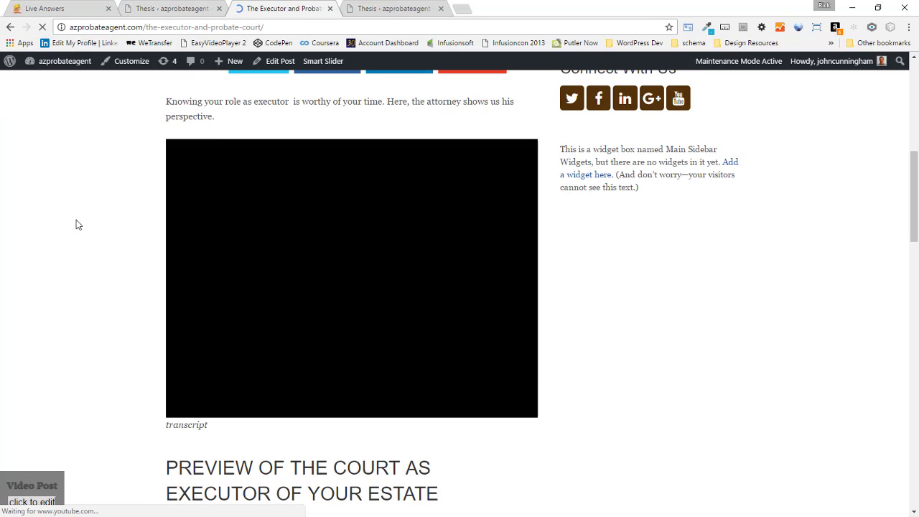
click(176, 8)
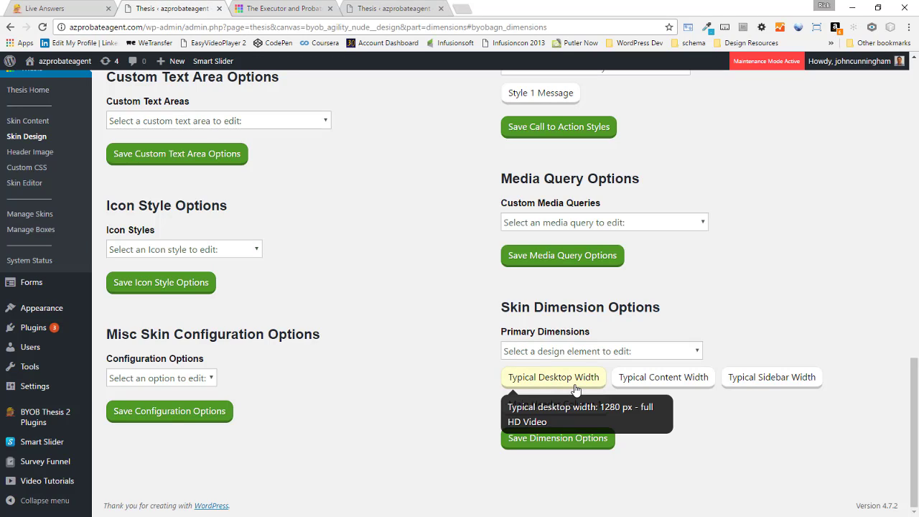
- Inspect the description paragraph above the video in the published post, close the inspector, and look over the page header
click(286, 7)
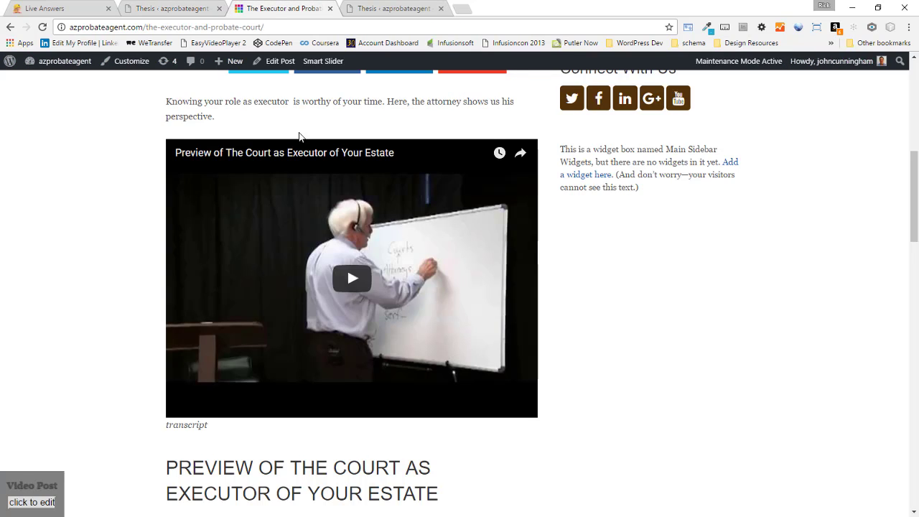
right_click(300, 133)
click(334, 277)
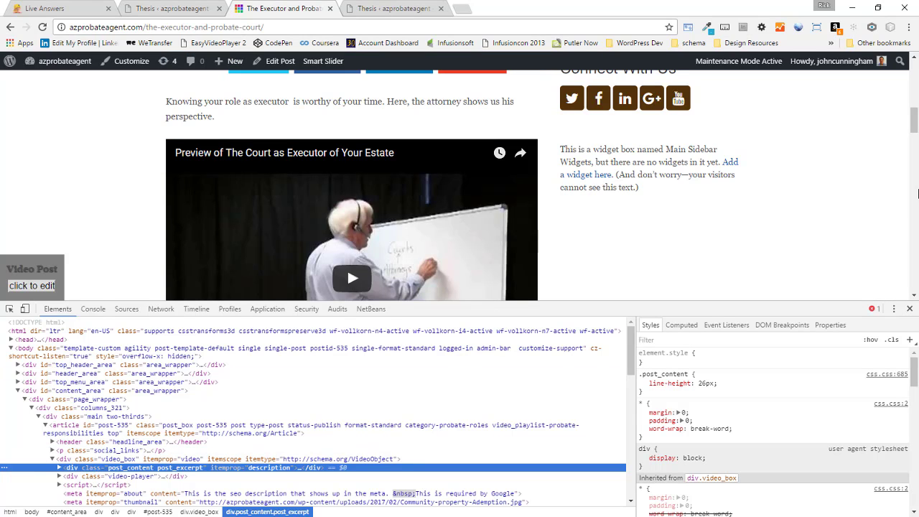
click(909, 309)
scroll(715, 229, up, 6)
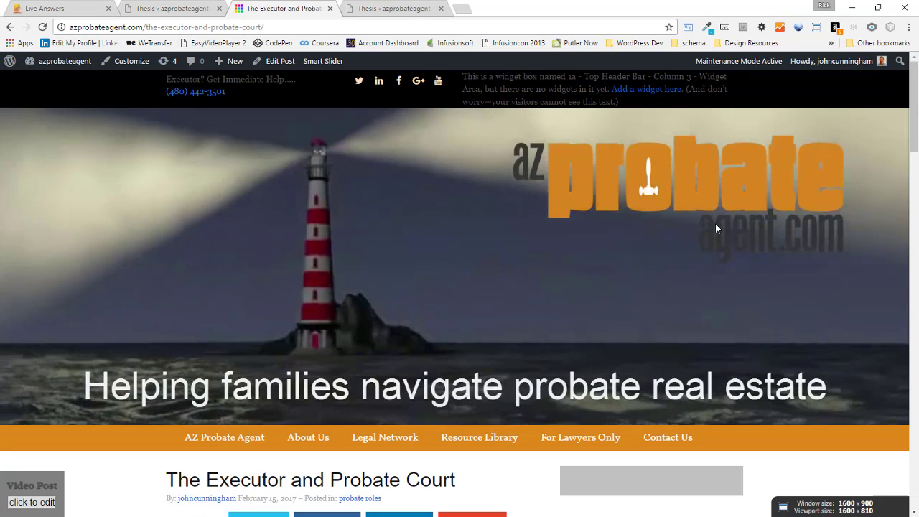
scroll(132, 199, down, 5)
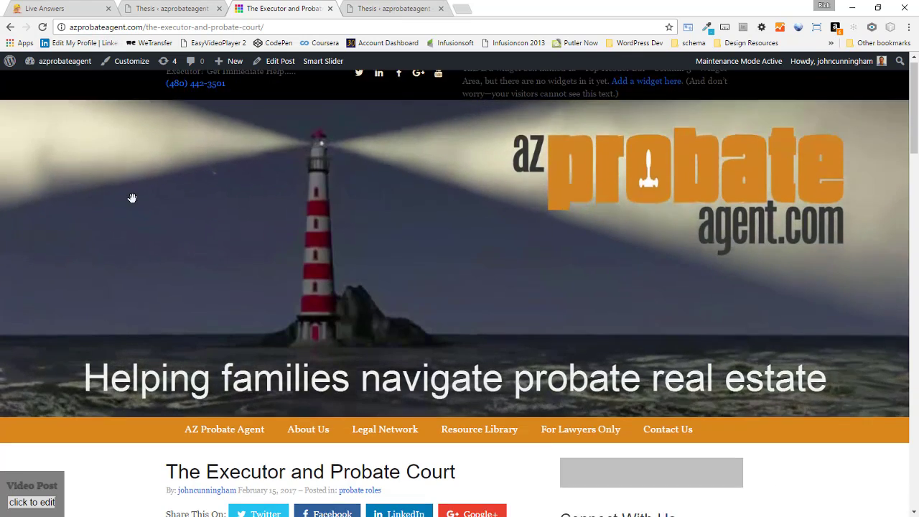
- Inspect the post's content area, reload the page to check the new page width, and close the inspector
right_click(68, 346)
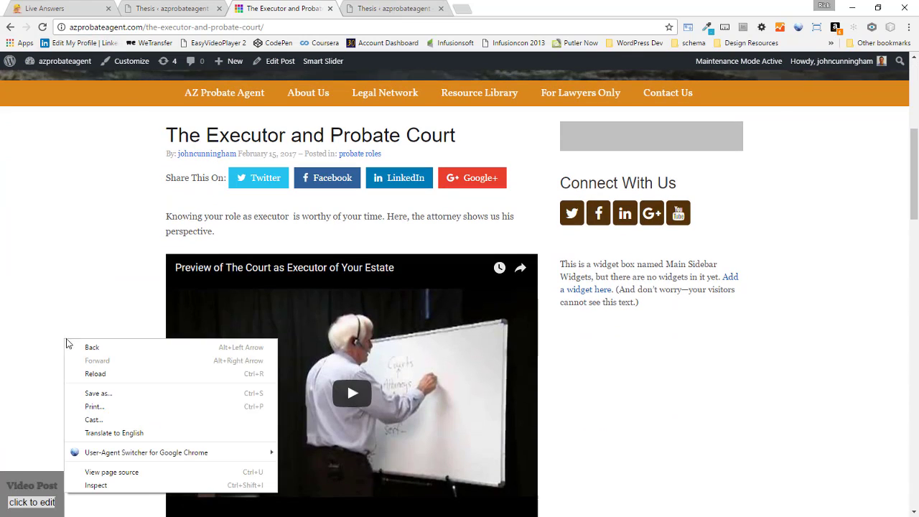
click(111, 483)
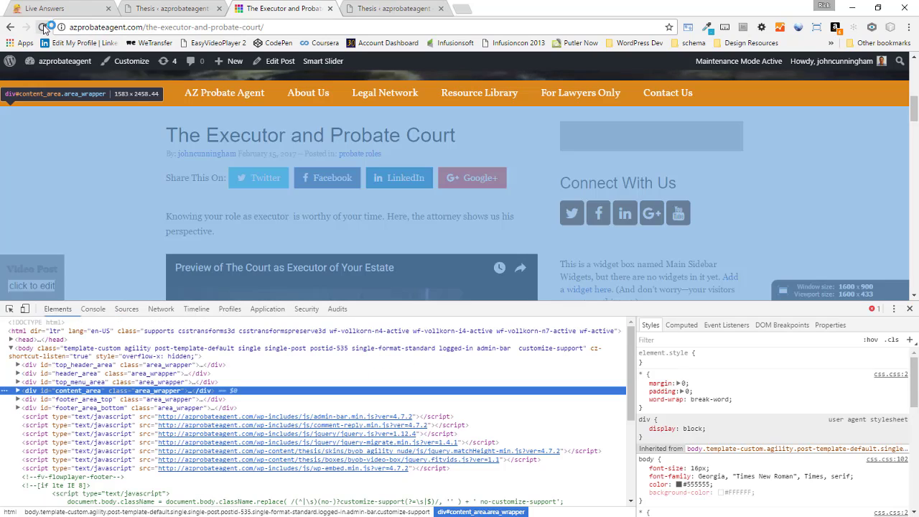
click(42, 28)
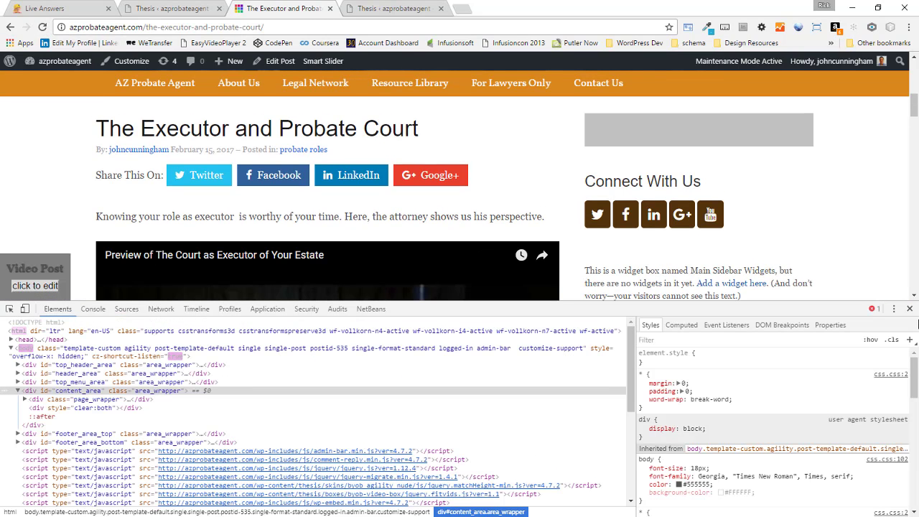
scroll(460, 216, down, 3)
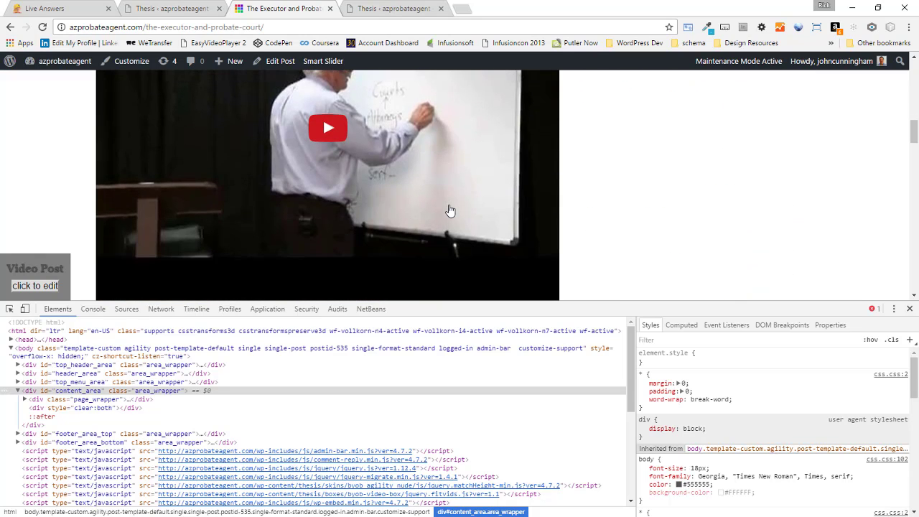
click(910, 309)
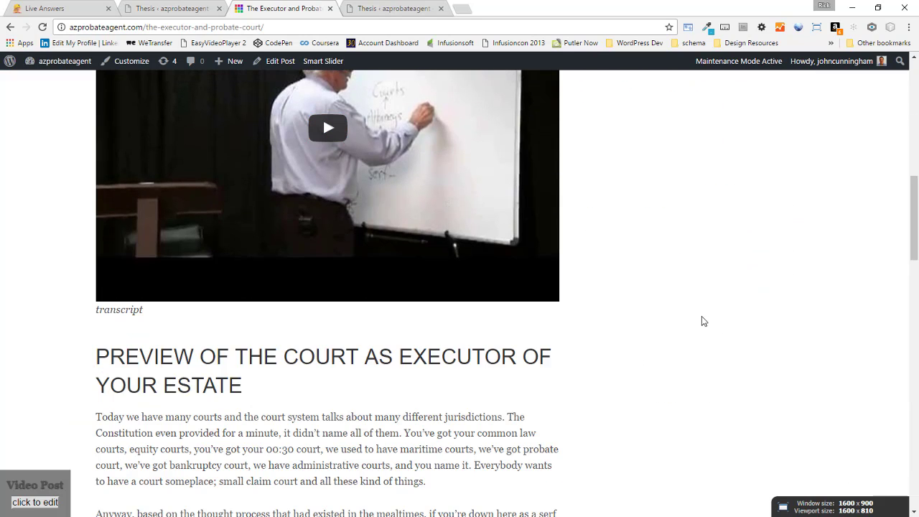
- Inspect the post's description paragraph to check the width of the content column
scroll(653, 318, up, 8)
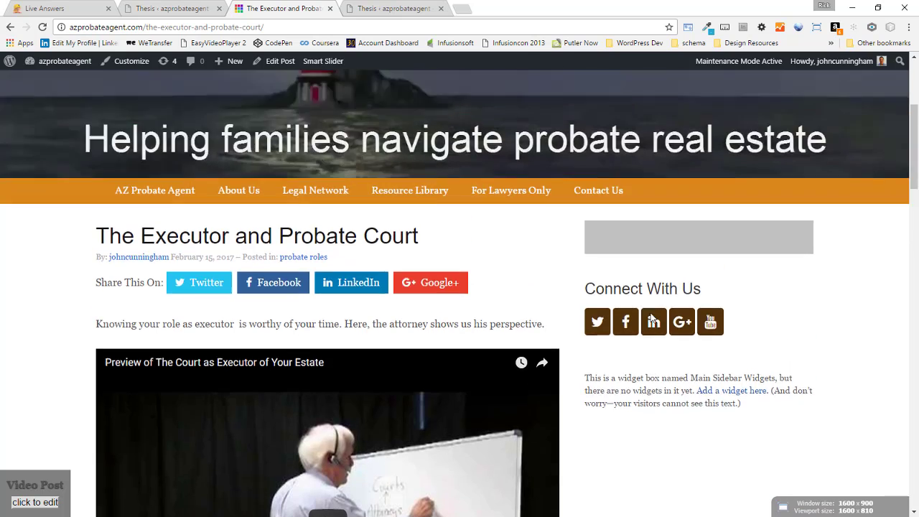
scroll(650, 312, down, 5)
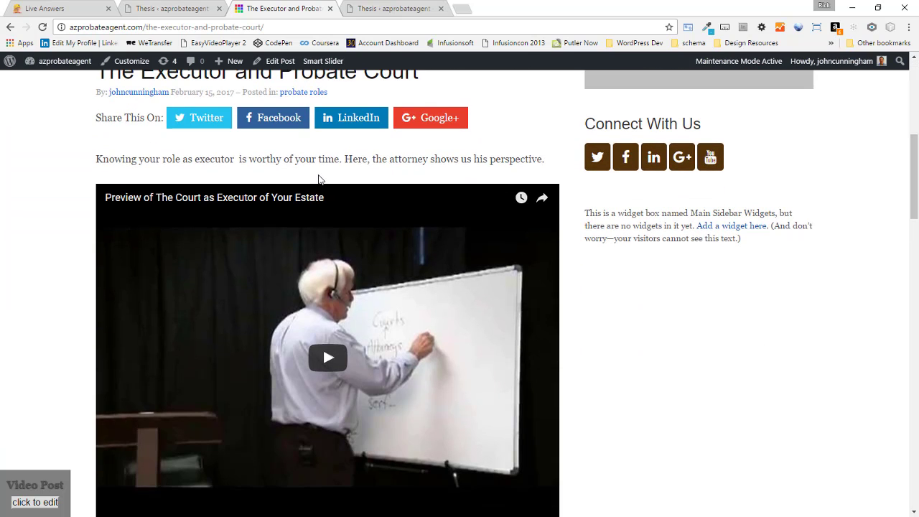
right_click(319, 179)
click(363, 323)
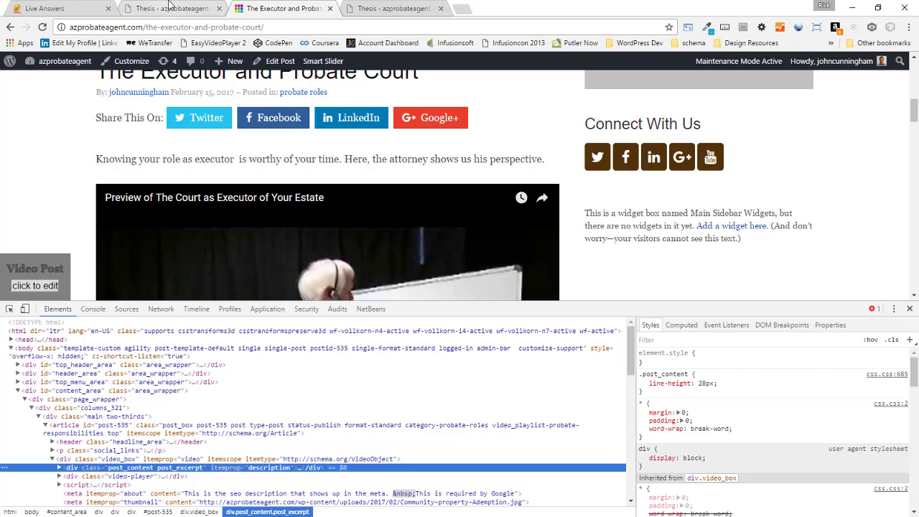
- Set the Agility Global Embed Width to 807 in the Thesis skin options and save it
click(167, 8)
scroll(329, 260, up, 13)
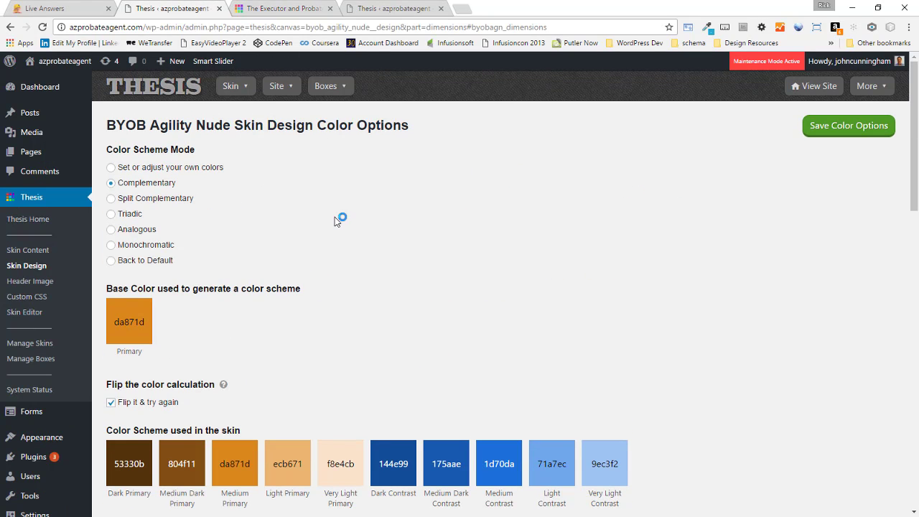
mouse_move(226, 86)
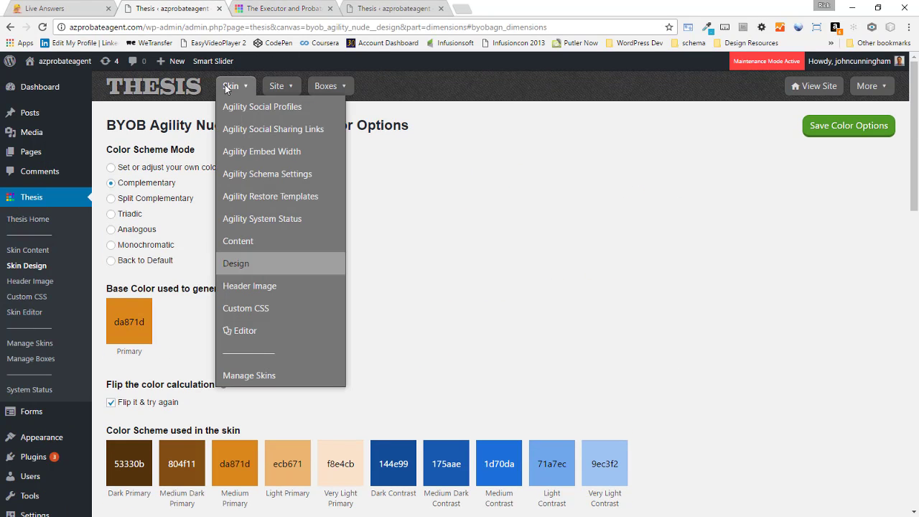
click(279, 158)
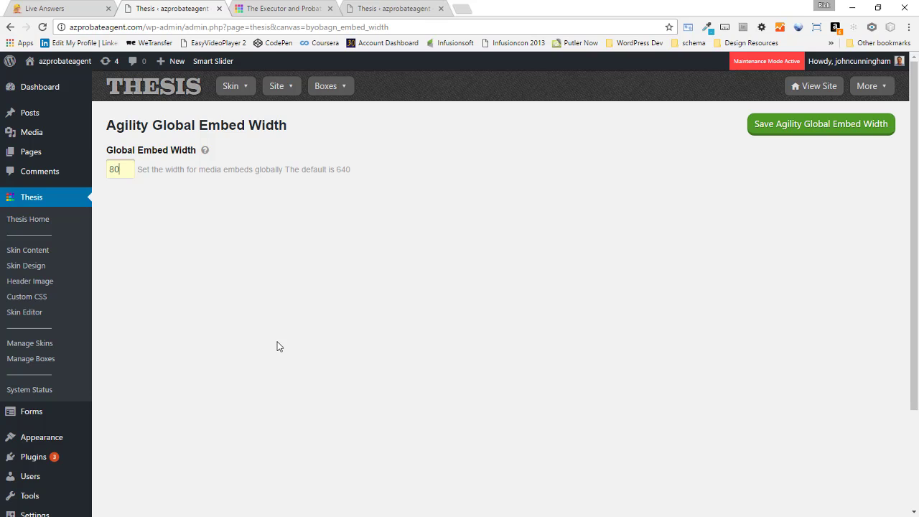
click(882, 126)
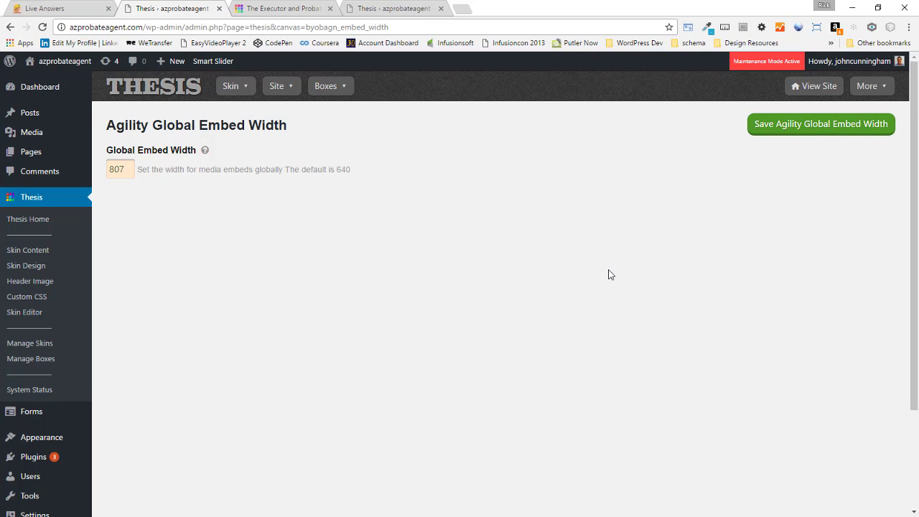
- Reload the published post, close the inspector, and check the video's width and the overall page layout
click(273, 7)
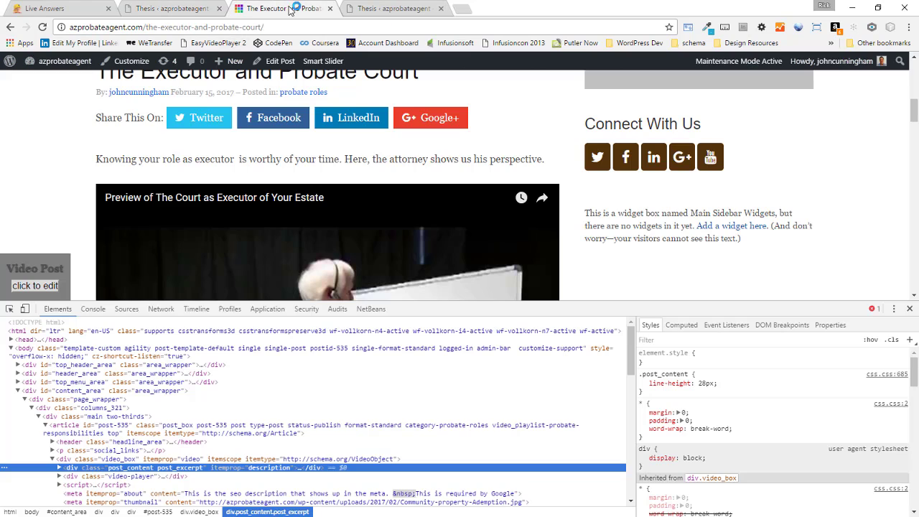
click(44, 27)
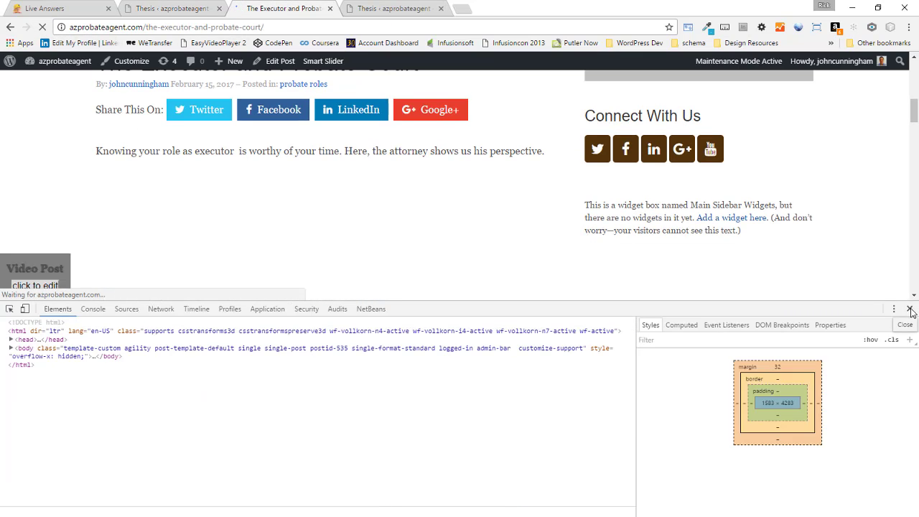
click(910, 309)
scroll(692, 323, down, 4)
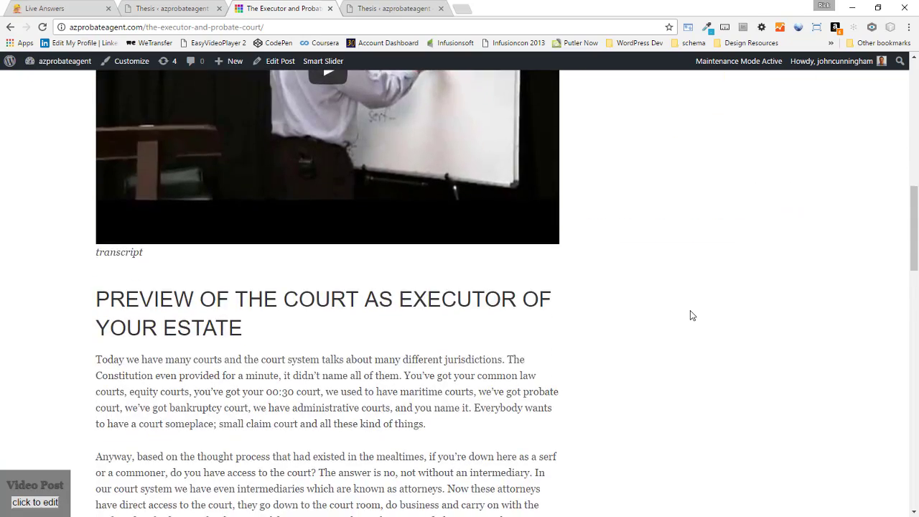
scroll(690, 311, down, 10)
scroll(692, 314, up, 7)
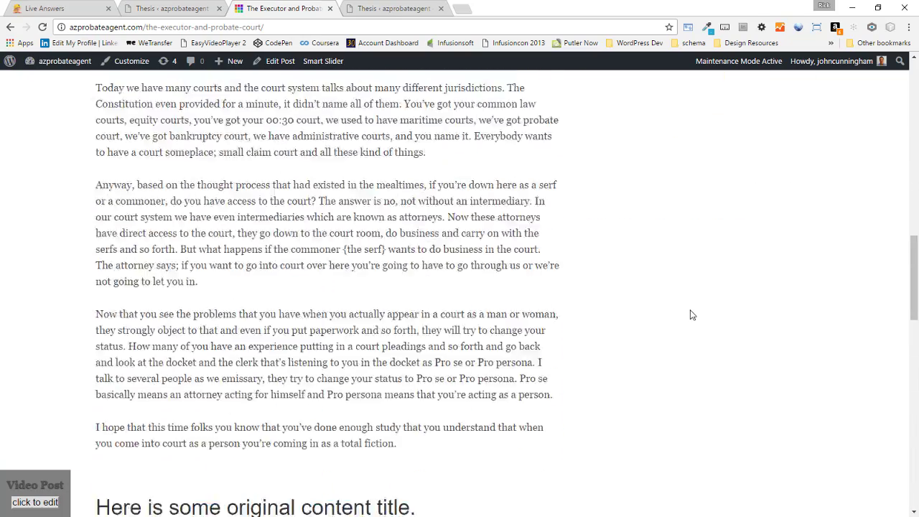
scroll(690, 314, up, 10)
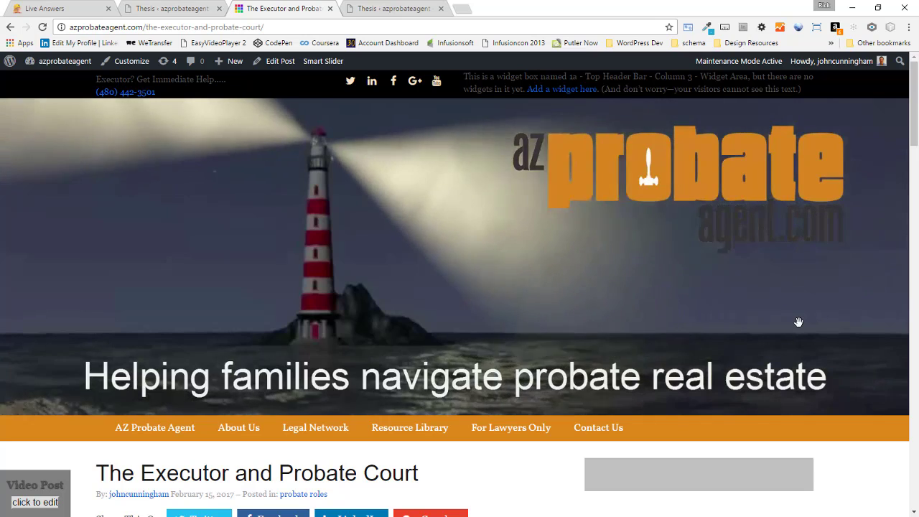
- Examine the post's title area, description sentence and embedded video, briefly highlighting the description text
scroll(765, 312, down, 2)
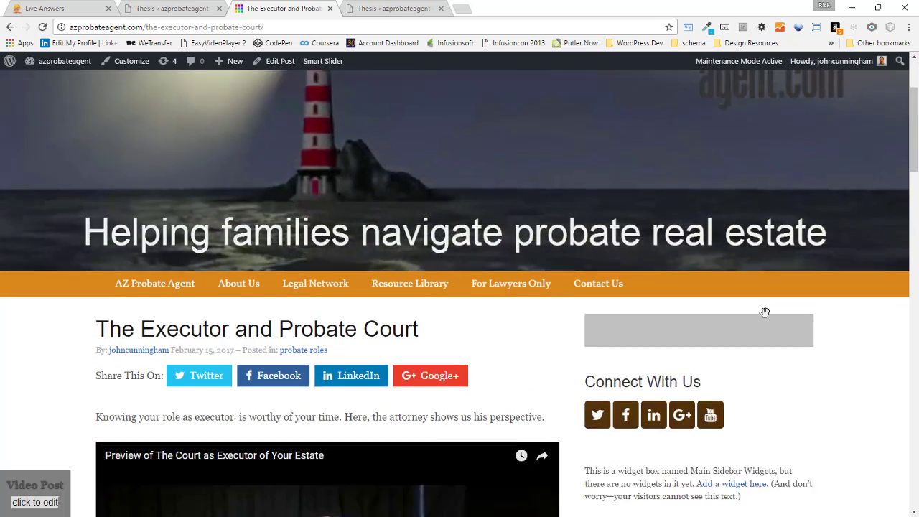
scroll(765, 312, down, 4)
scroll(765, 314, up, 3)
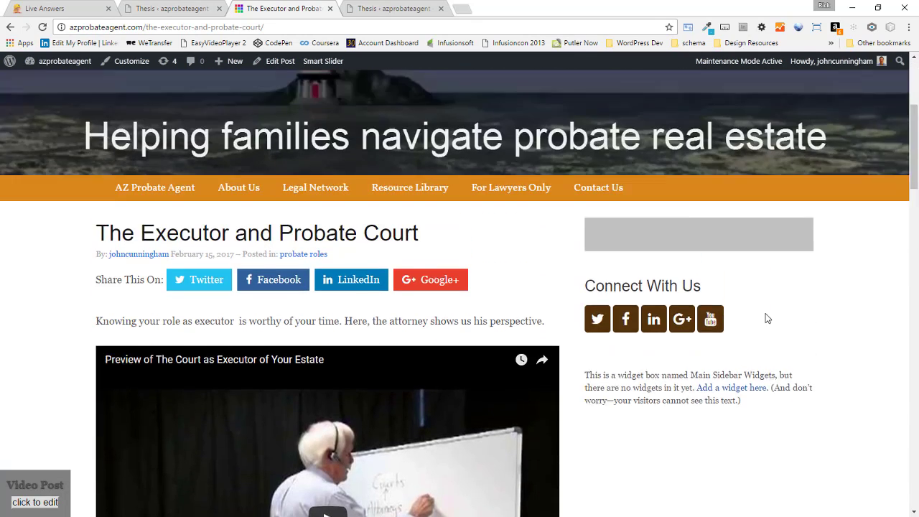
scroll(766, 318, down, 3)
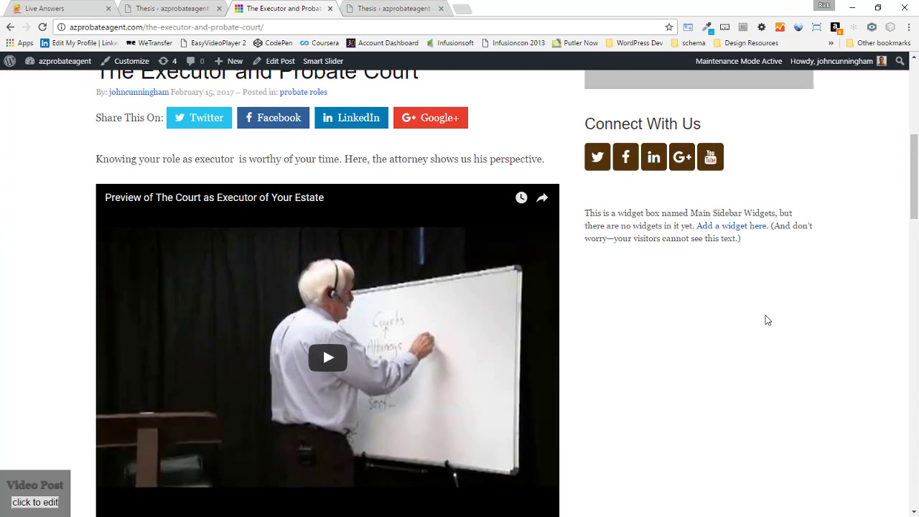
scroll(767, 320, down, 1)
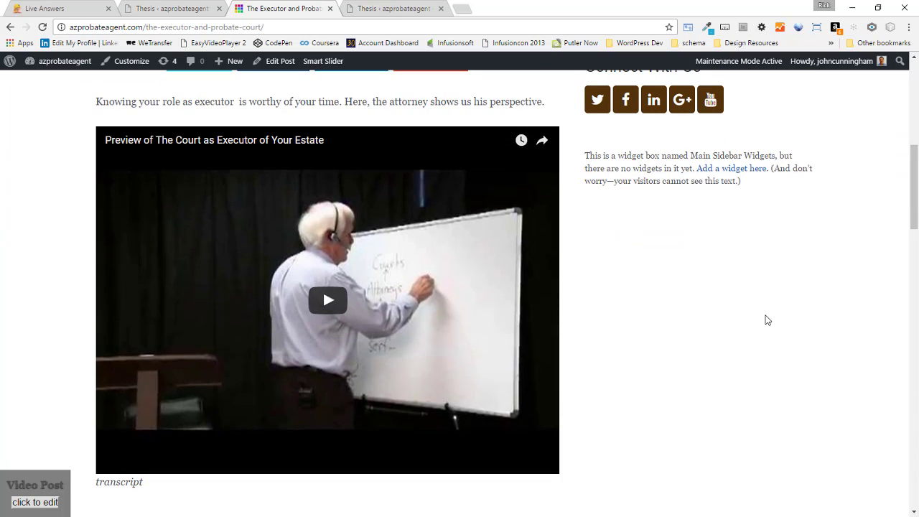
scroll(766, 318, up, 3)
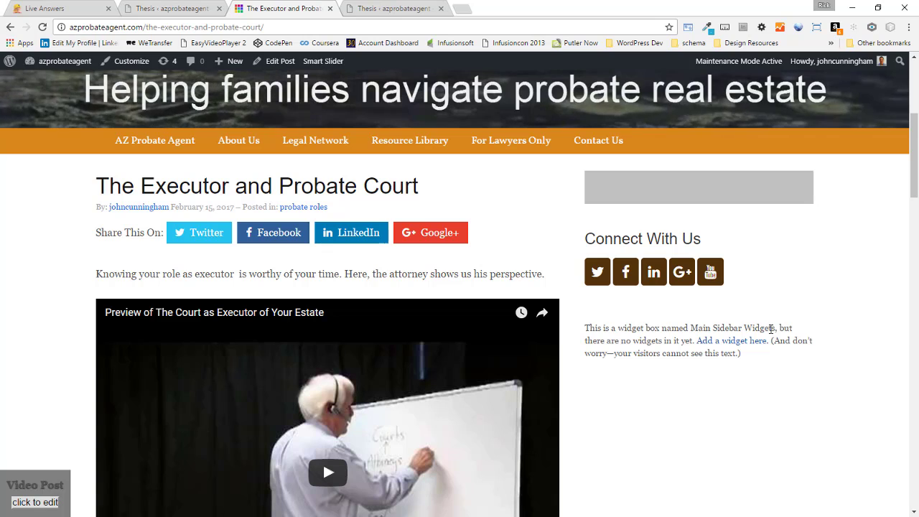
drag(95, 274, 115, 274)
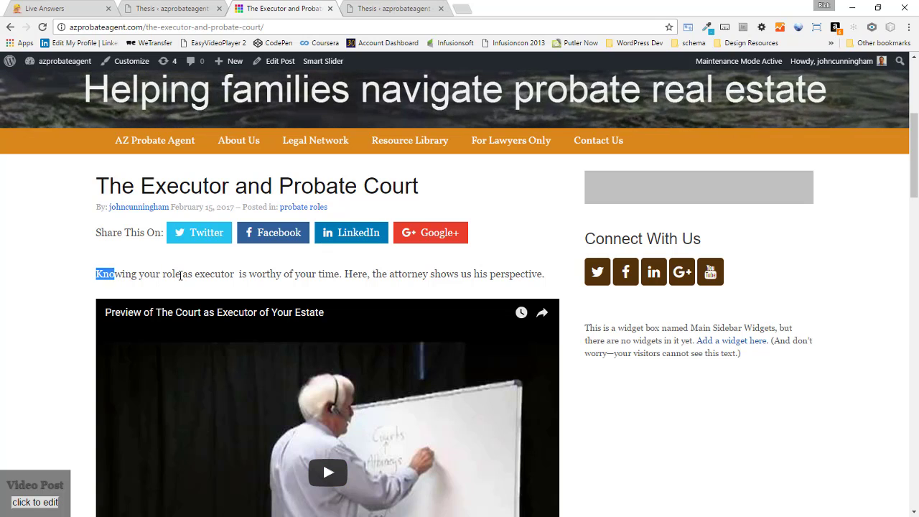
drag(180, 275, 399, 273)
click(675, 396)
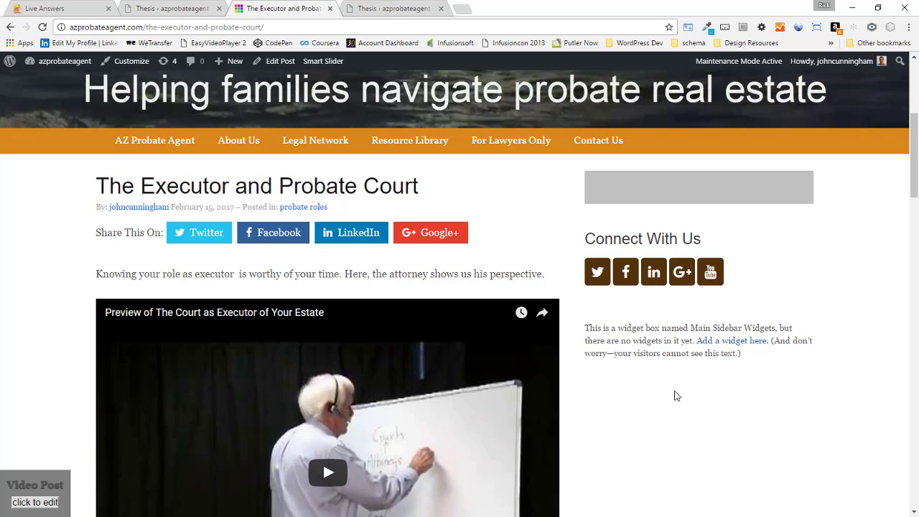
- Review the post's content order from the video through the transcript to the original content, and return to the video
scroll(679, 392, down, 3)
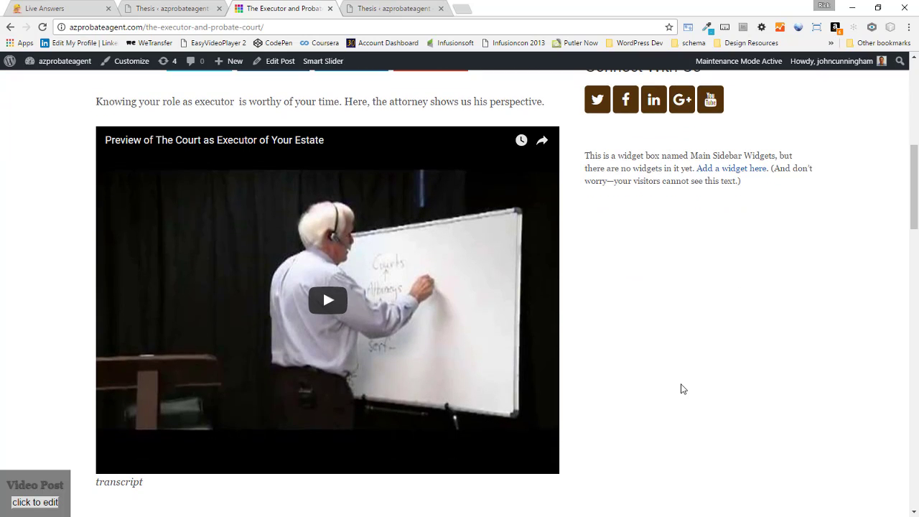
scroll(683, 388, down, 3)
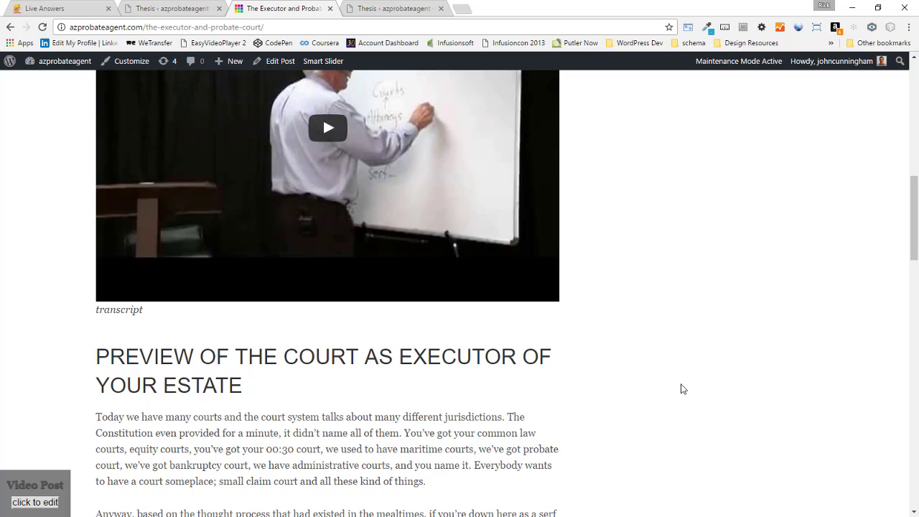
scroll(683, 389, down, 7)
scroll(683, 389, down, 3)
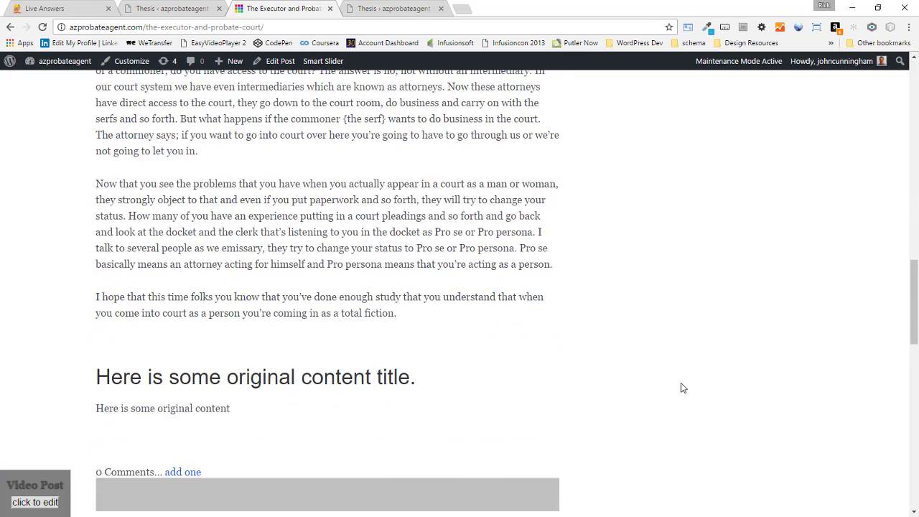
scroll(227, 269, down, 1)
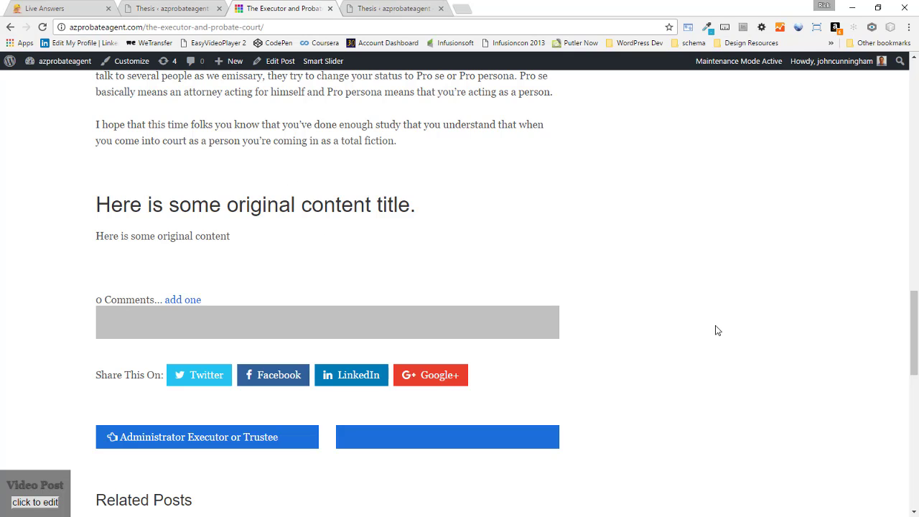
scroll(715, 331, up, 5)
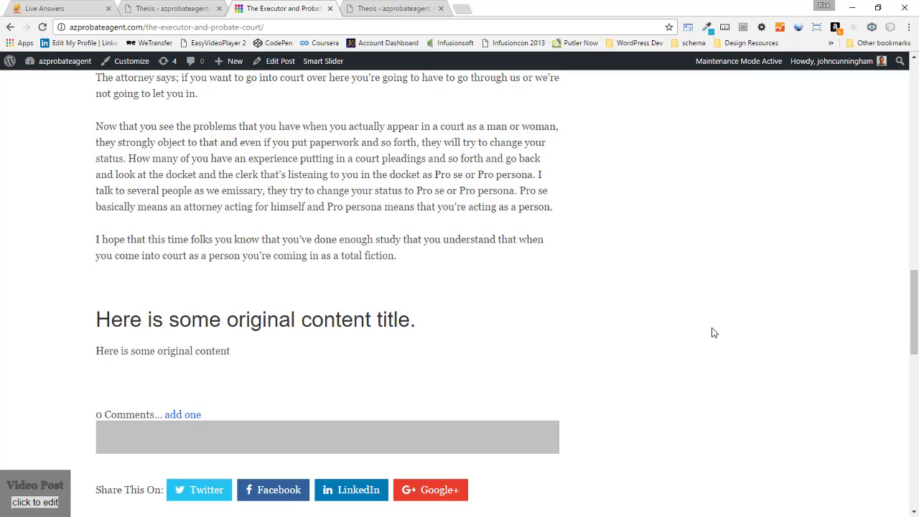
scroll(649, 341, up, 6)
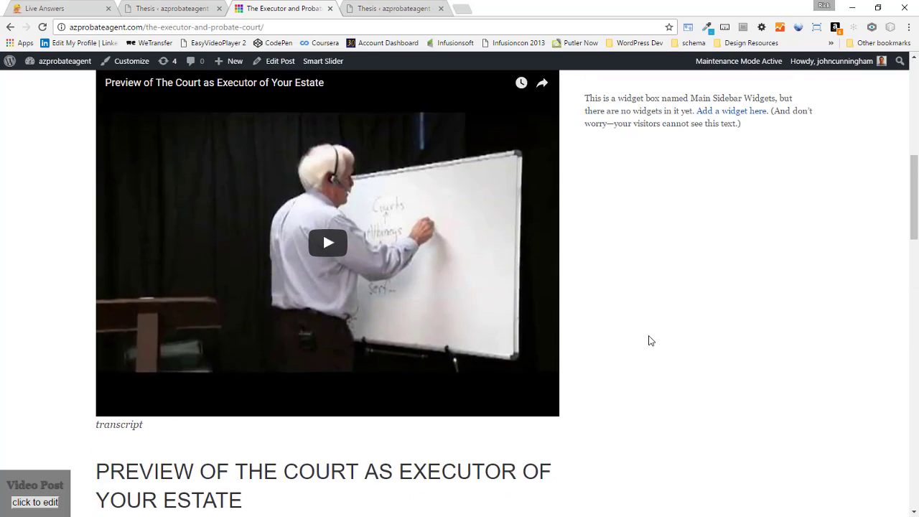
scroll(650, 335, up, 1)
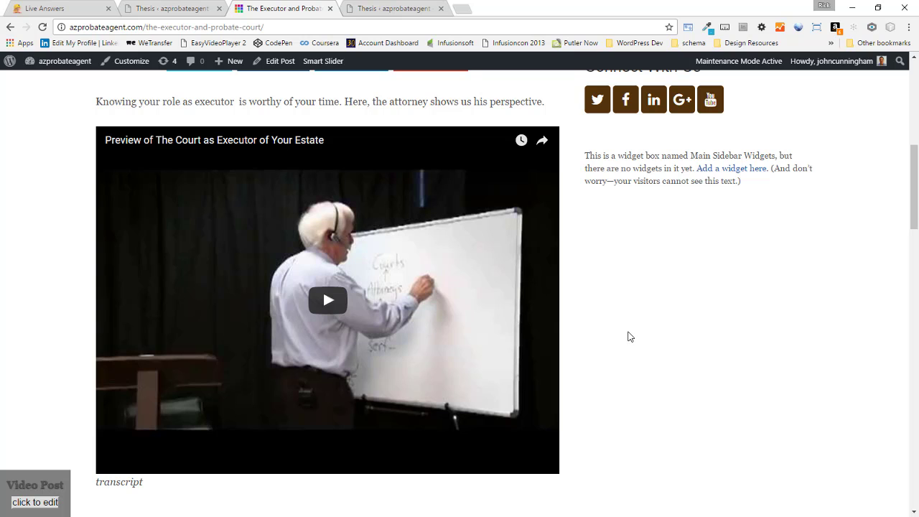
- Examine the published post from the site header down through the video and transcript to the original content and comments
scroll(630, 336, up, 2)
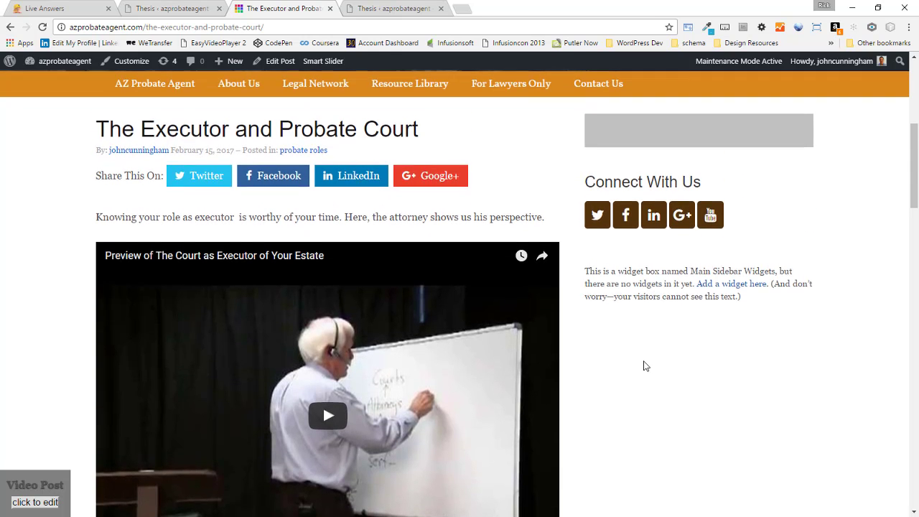
scroll(646, 365, up, 2)
scroll(808, 367, up, 4)
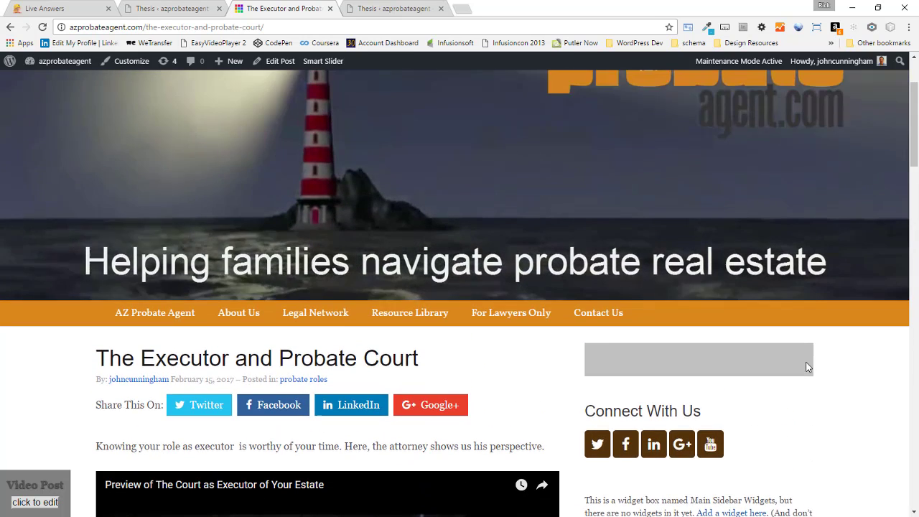
scroll(807, 367, down, 9)
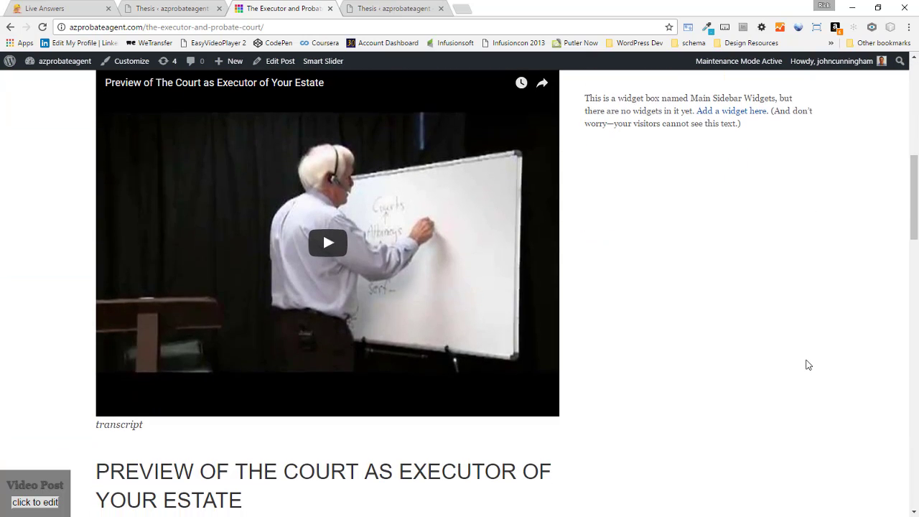
scroll(807, 366, down, 4)
scroll(807, 366, down, 2)
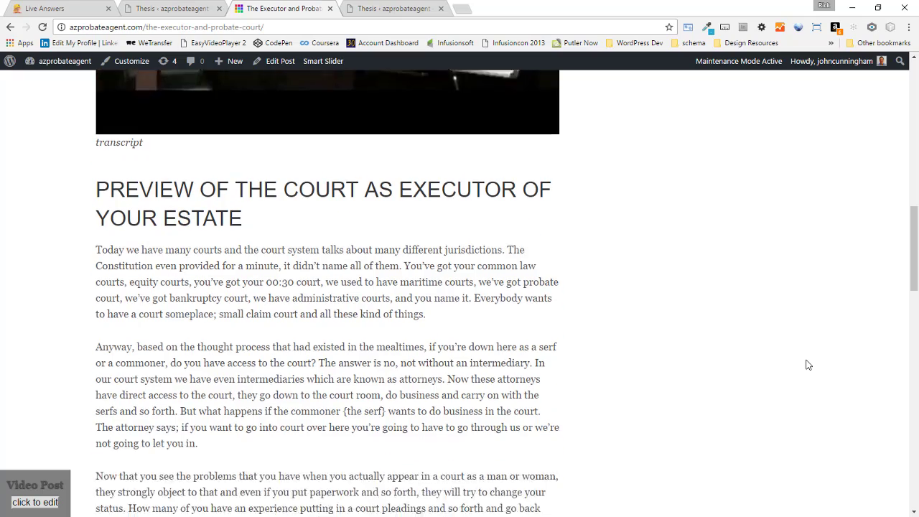
scroll(807, 366, down, 2)
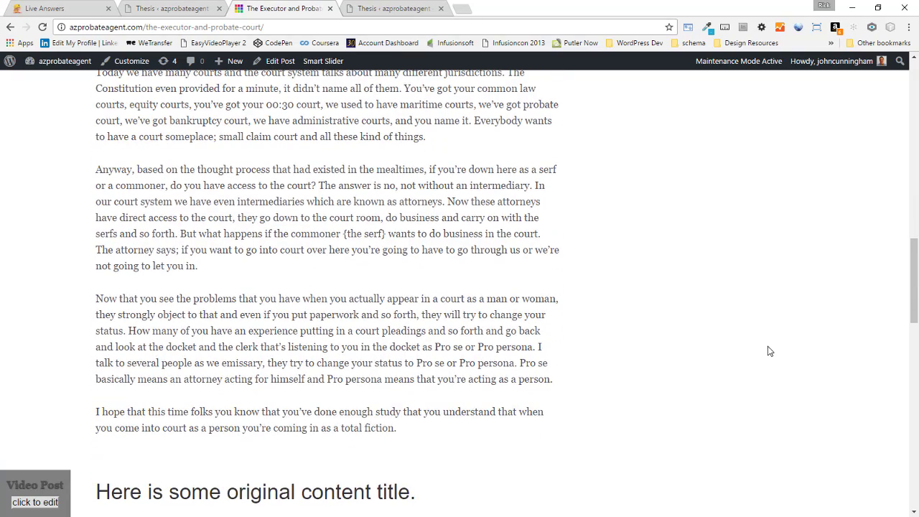
scroll(682, 356, up, 9)
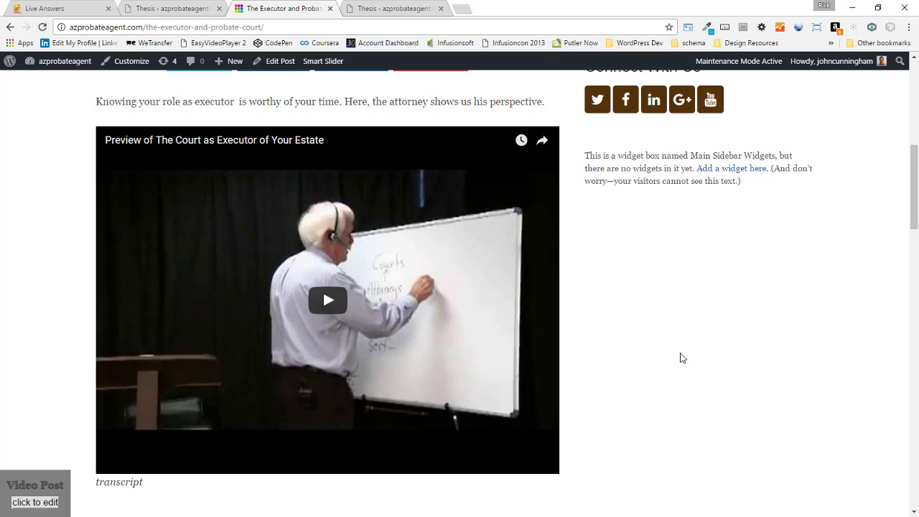
scroll(681, 357, down, 6)
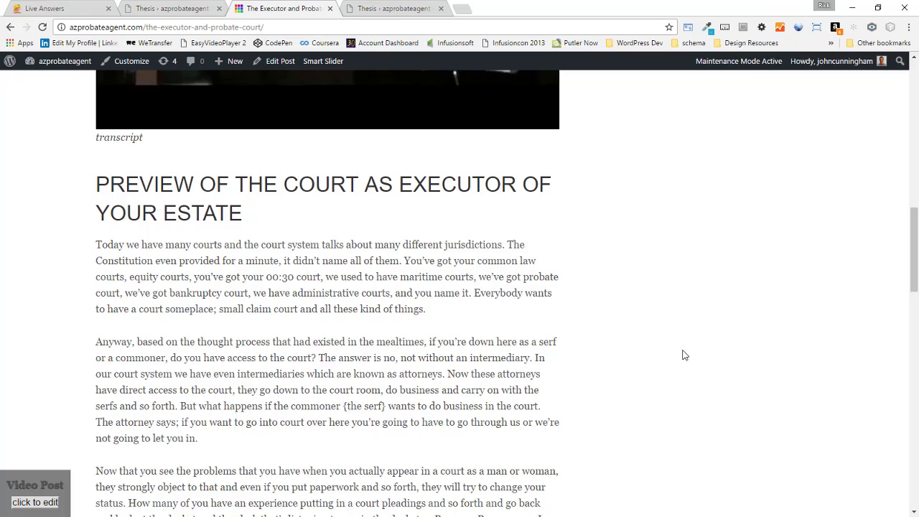
scroll(684, 354, down, 2)
scroll(685, 354, down, 3)
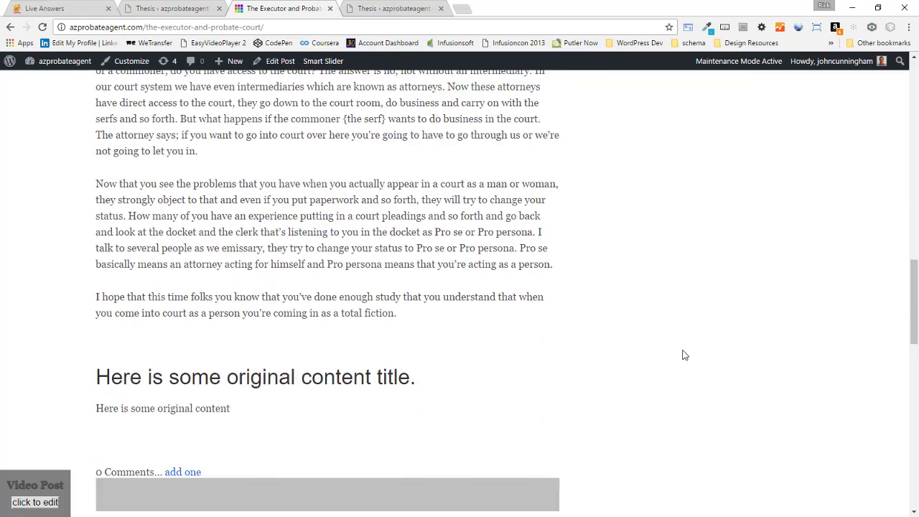
scroll(685, 354, up, 6)
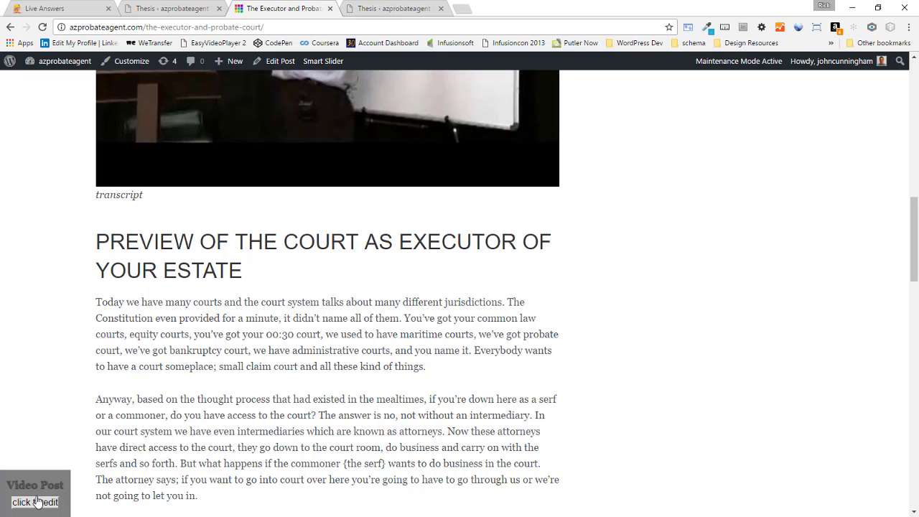
- Open the published post for editing and choose a different Thesis skin custom template in place of Video Post
click(208, 7)
click(293, 7)
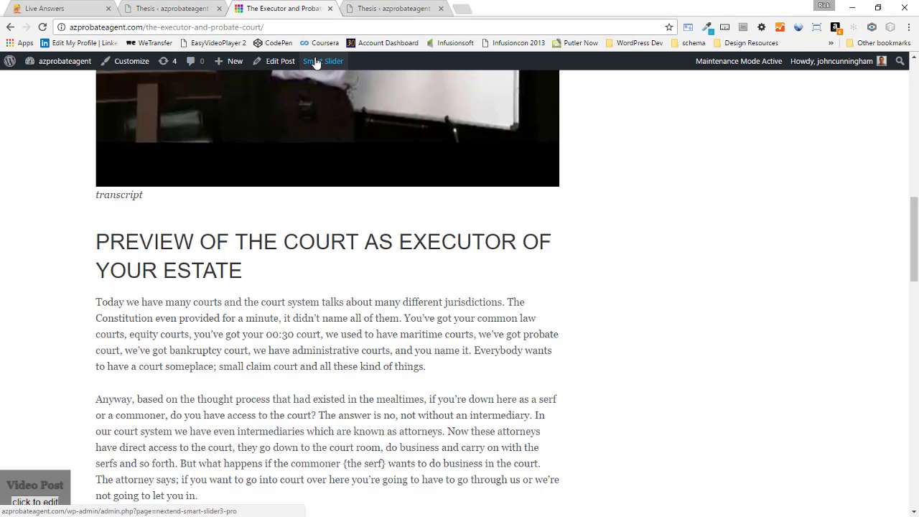
click(286, 62)
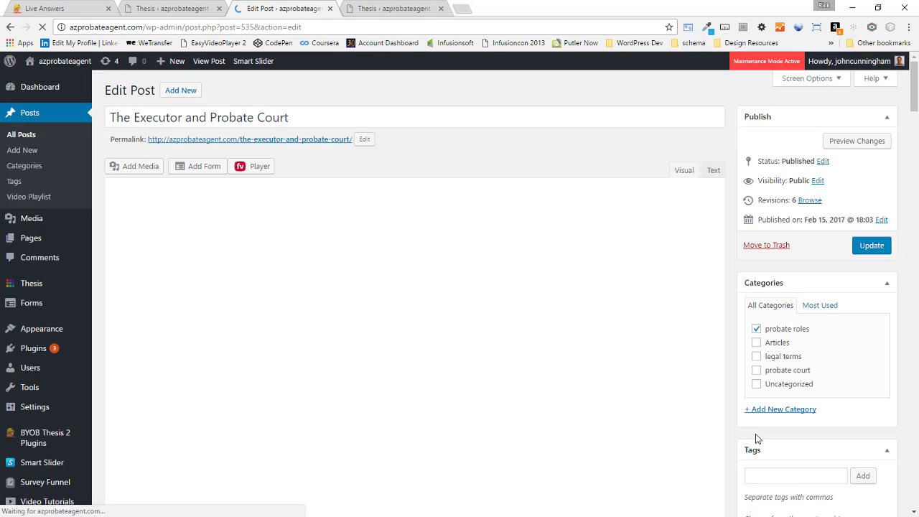
scroll(729, 420, down, 5)
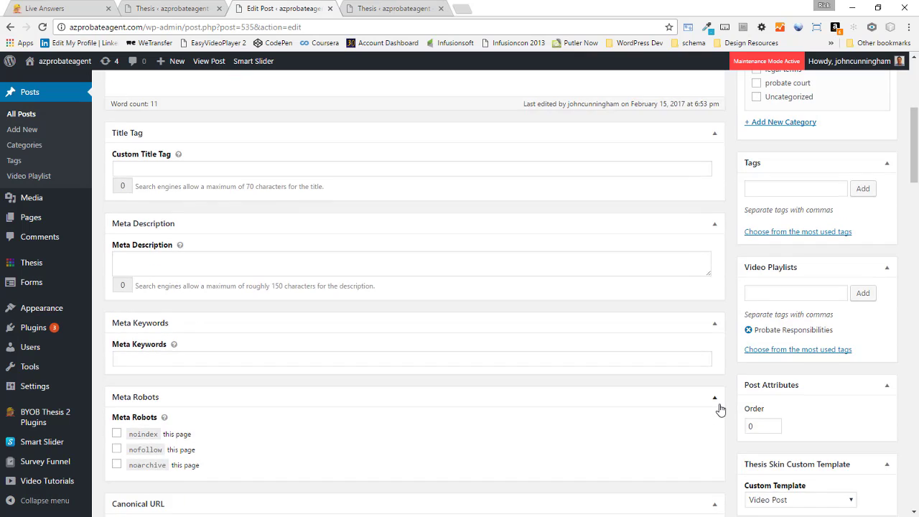
scroll(719, 404, down, 1)
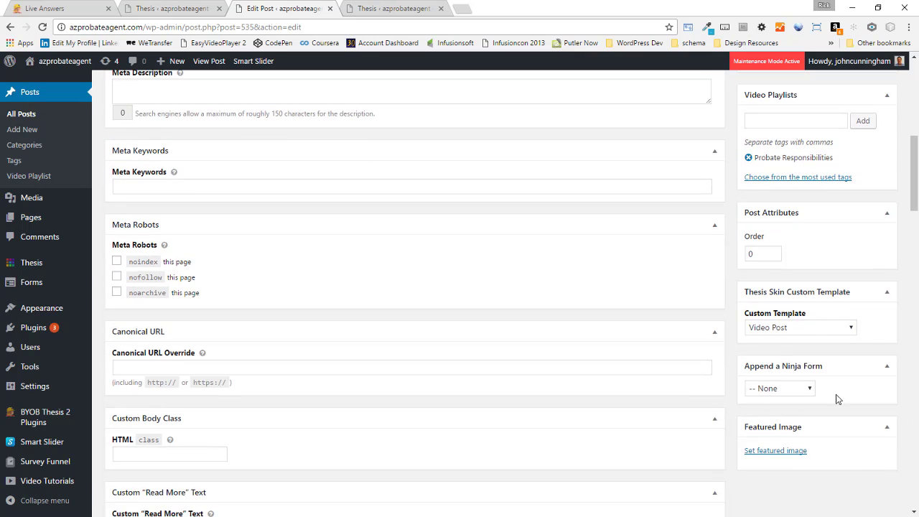
click(808, 330)
click(790, 422)
scroll(674, 328, up, 7)
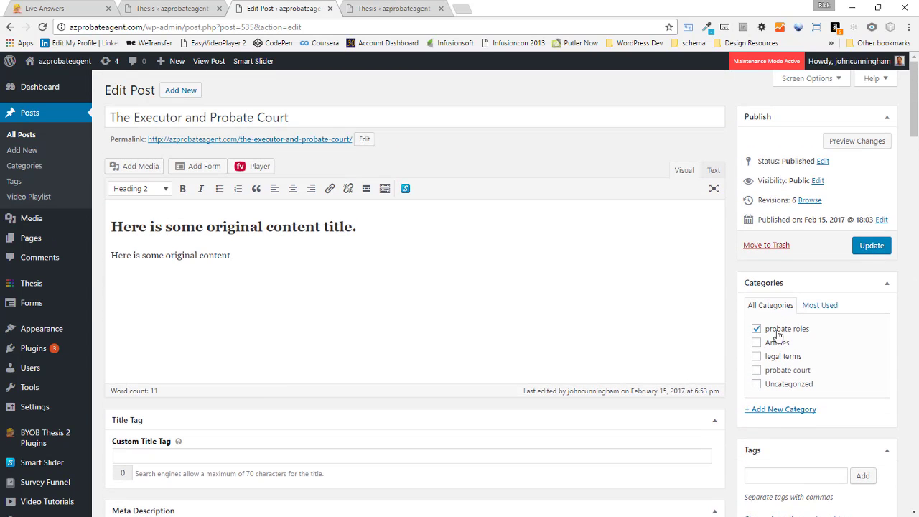